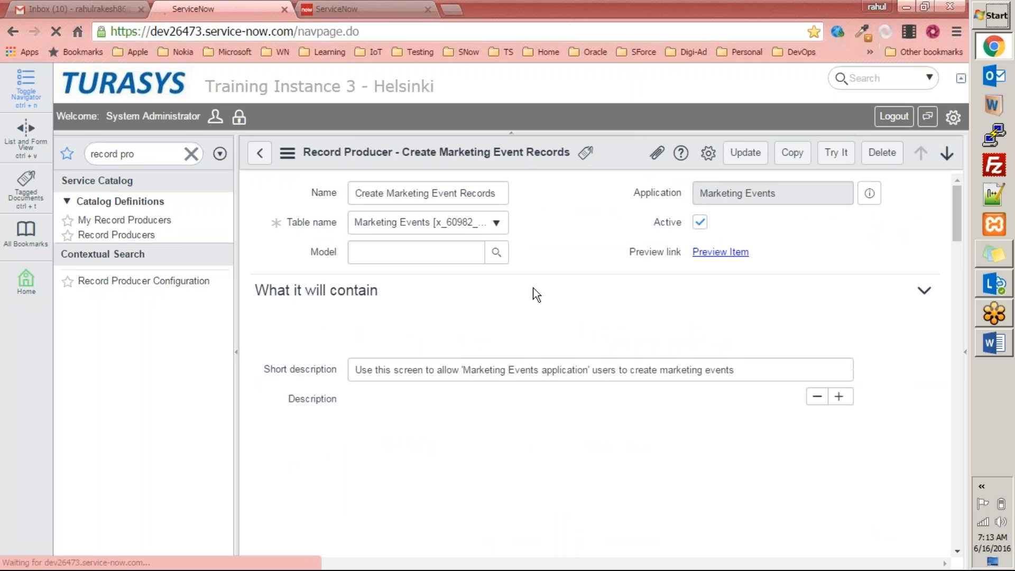
# Write the object names current and producer on separate lines of the record producer's script, and clear the script.
pyautogui.scroll(-5, 535, 293)
pyautogui.scroll(-5, 509, 363)
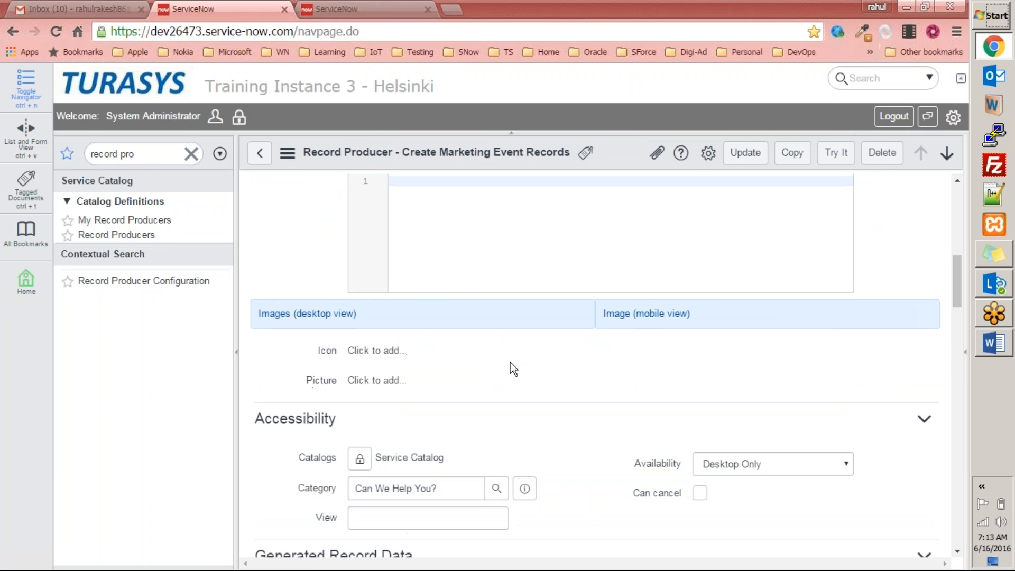
pyautogui.scroll(3, 510, 362)
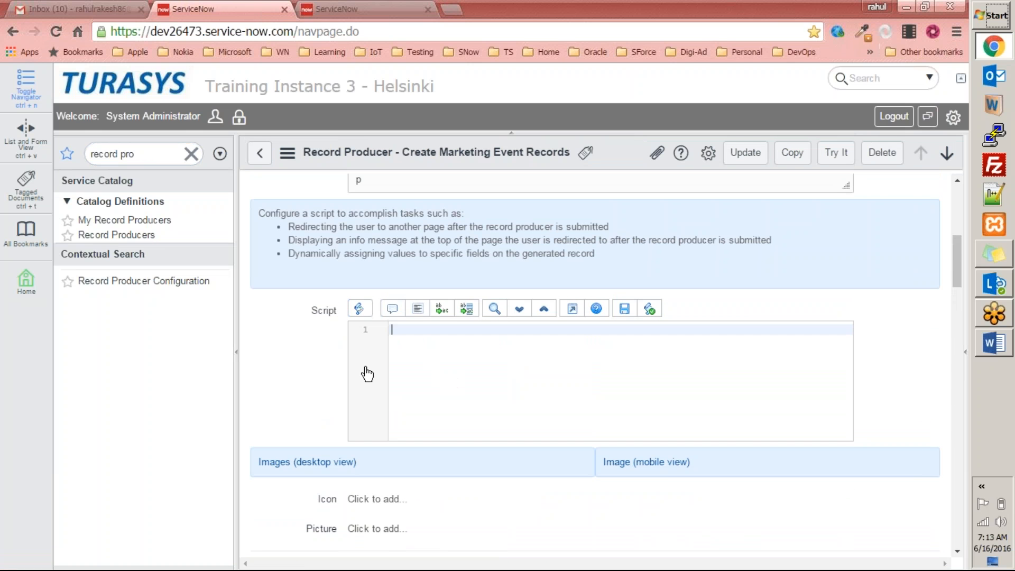
pyautogui.scroll(-15, 388, 364)
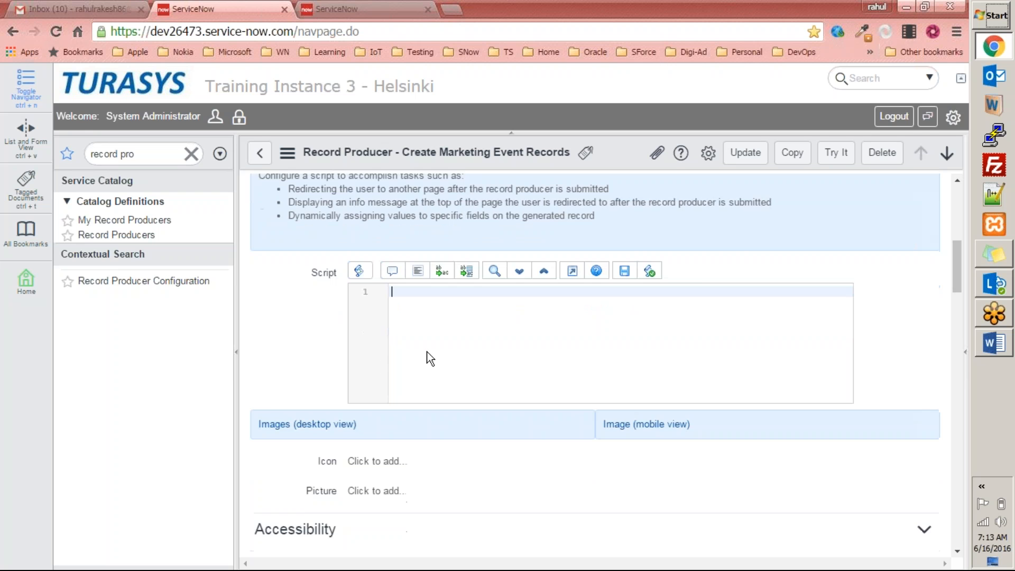
pyautogui.scroll(15, 395, 433)
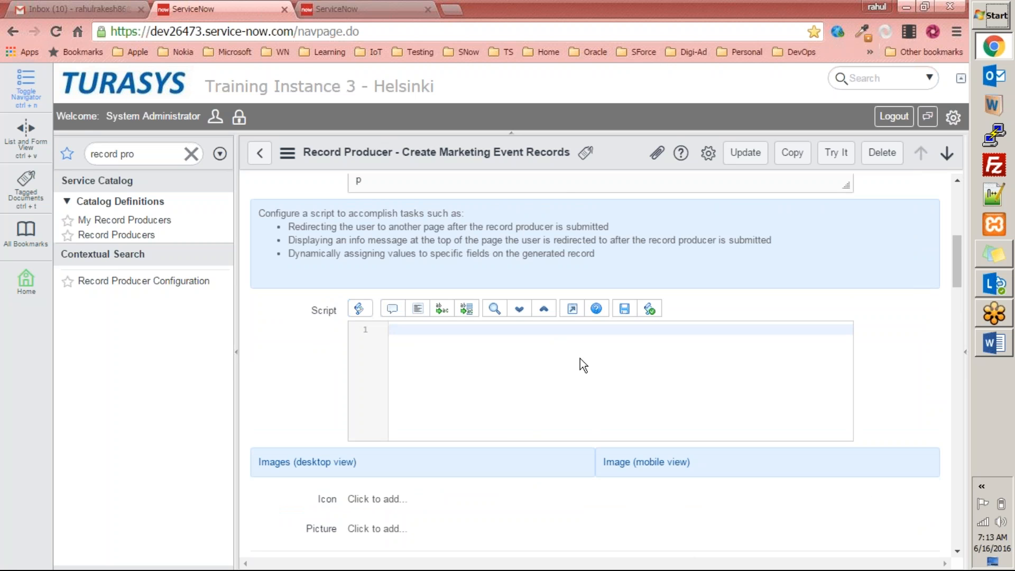
pyautogui.write('nt')
pyautogui.press('Return')
pyautogui.press('Return')
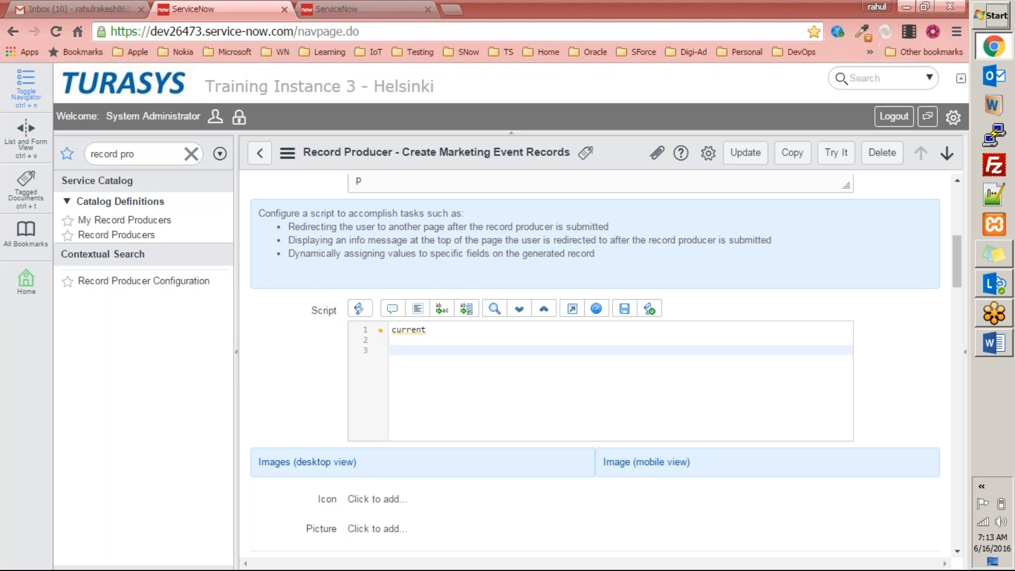
pyautogui.write('producer')
pyautogui.press('Up')
pyautogui.press('Up')
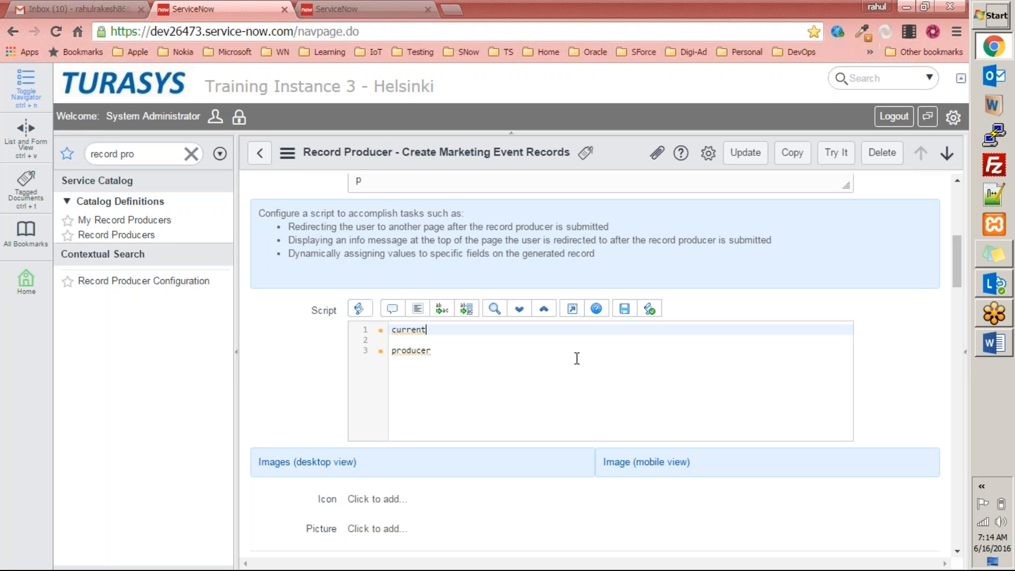
pyautogui.hotkey('ctrl', 'a')
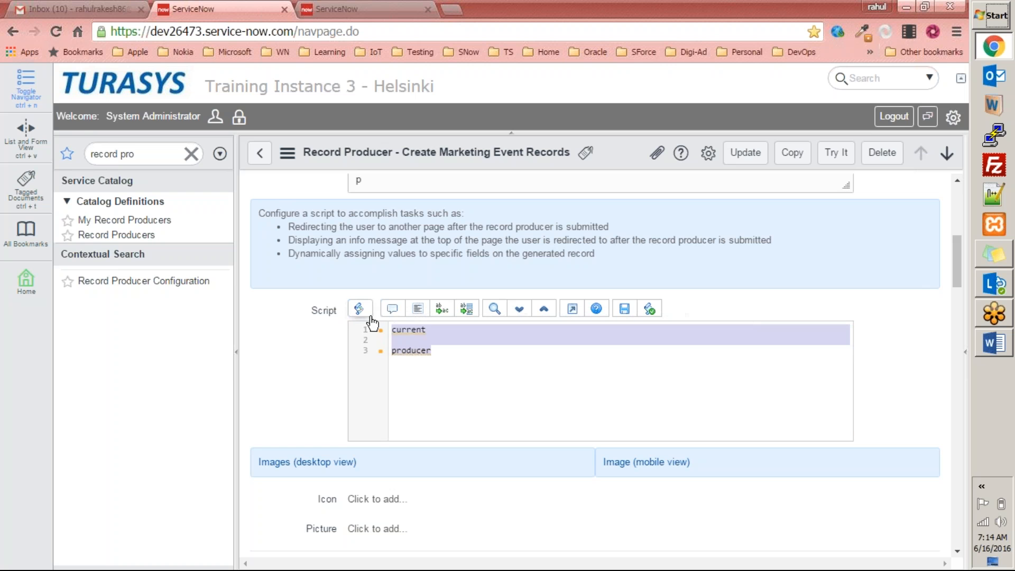
pyautogui.press('BackSpace')
# Examine the record producer's variable questions and types alongside its script, accessibility and generated record data sections.
pyautogui.scroll(-10, 318, 370)
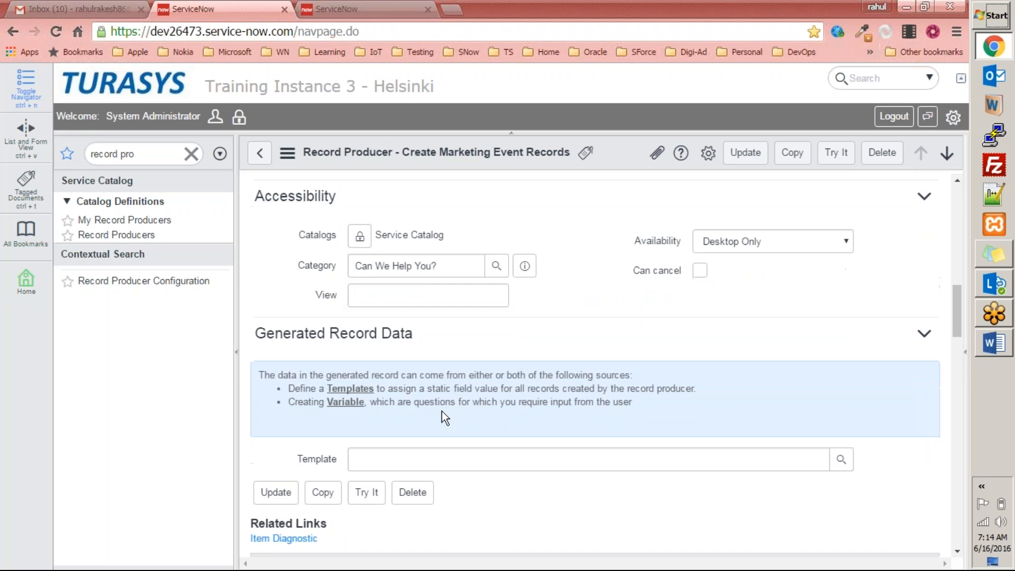
pyautogui.scroll(-3, 442, 411)
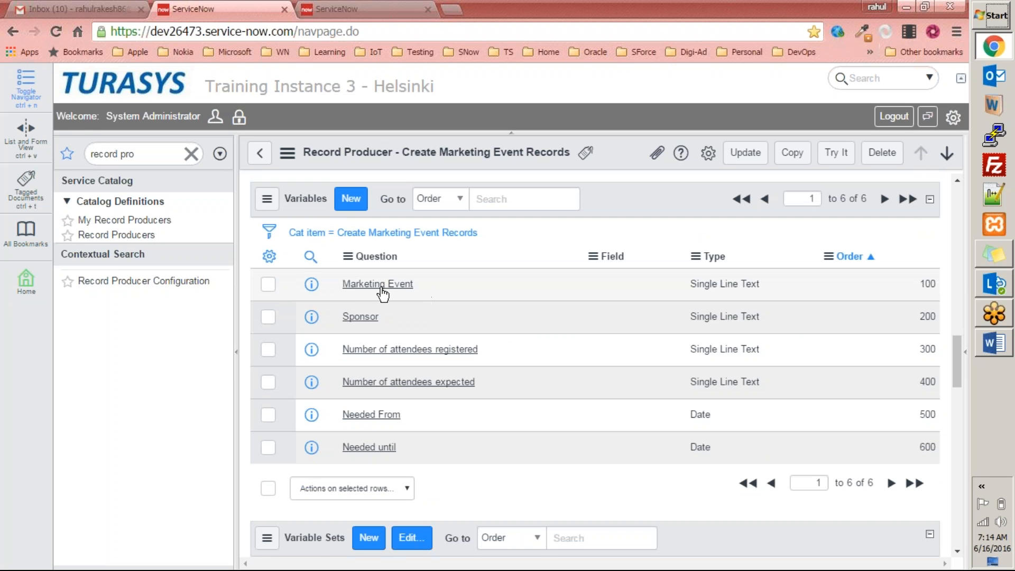
pyautogui.tripleClick(352, 288)
pyautogui.click(354, 291)
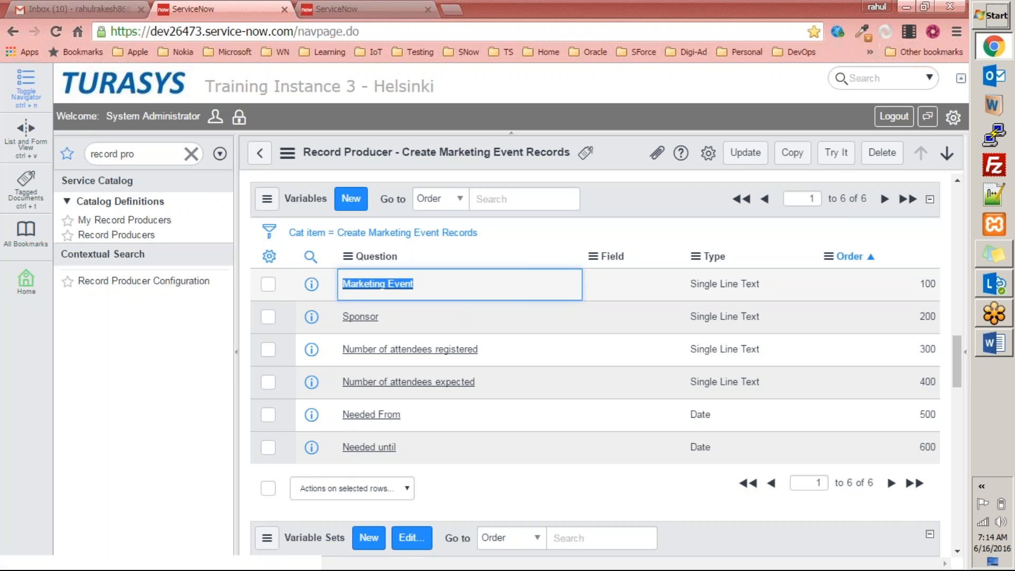
pyautogui.scroll(7, 480, 338)
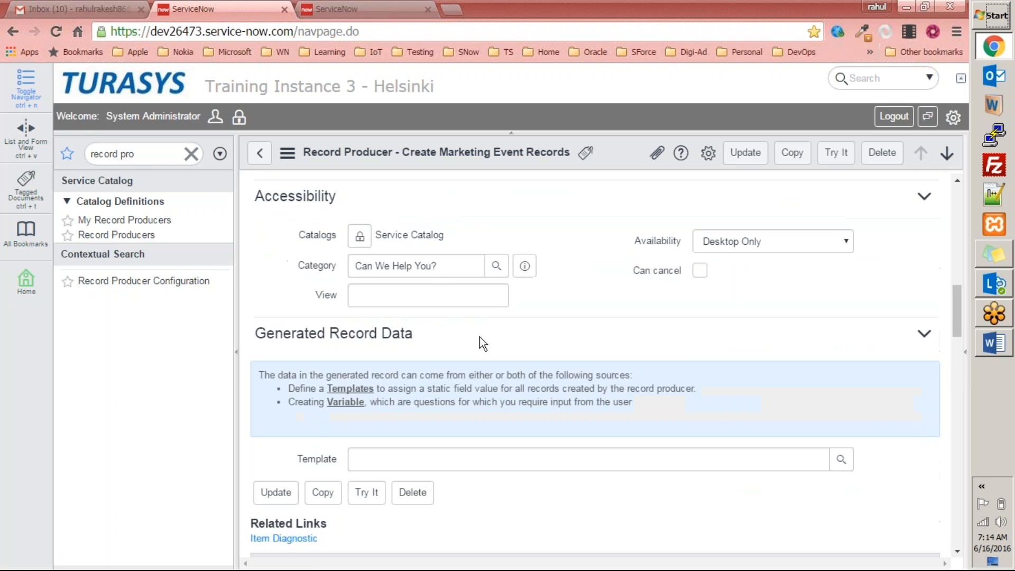
pyautogui.scroll(4, 480, 337)
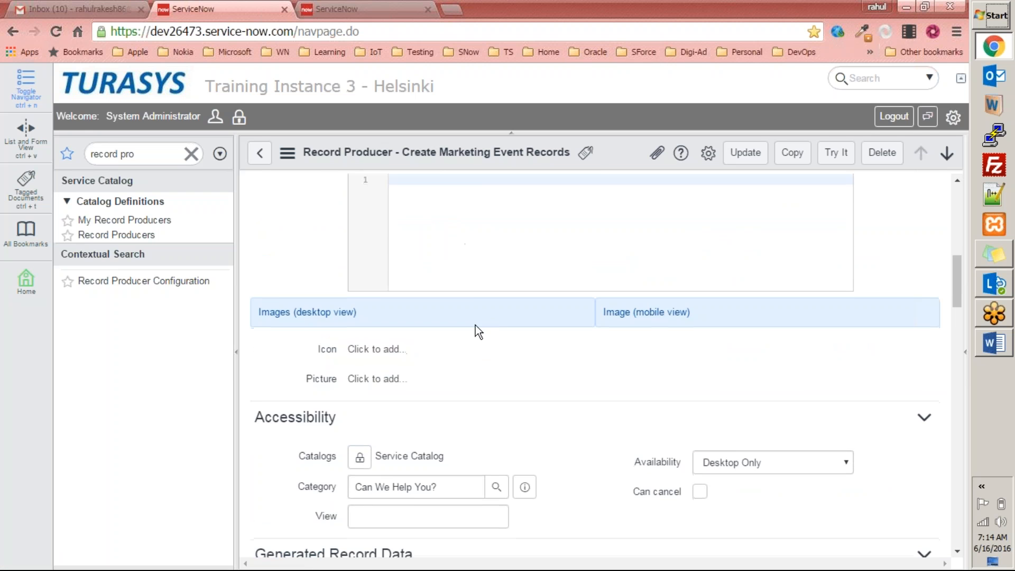
pyautogui.scroll(-9, 474, 325)
pyautogui.scroll(-4, 437, 472)
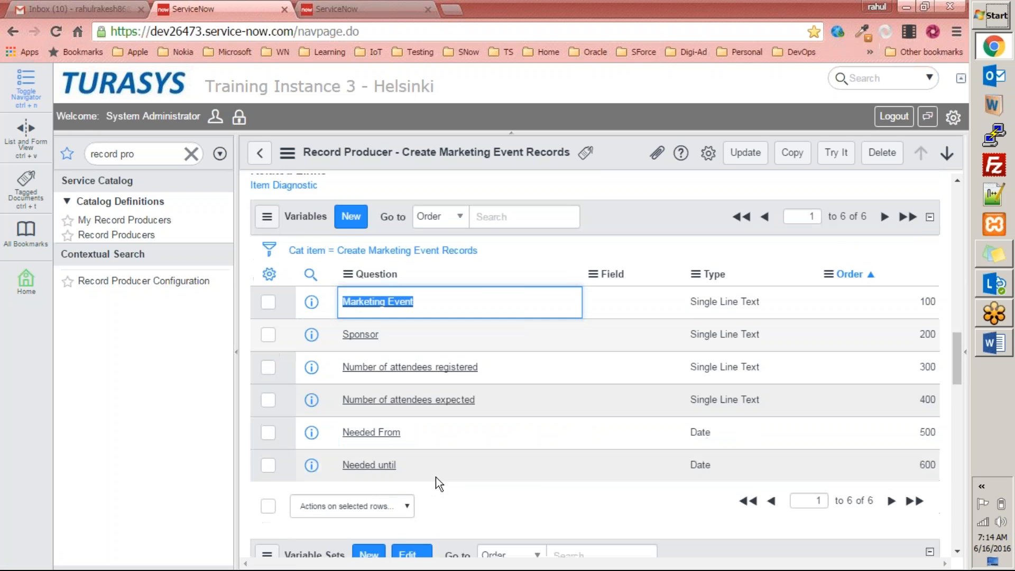
pyautogui.scroll(1, 418, 449)
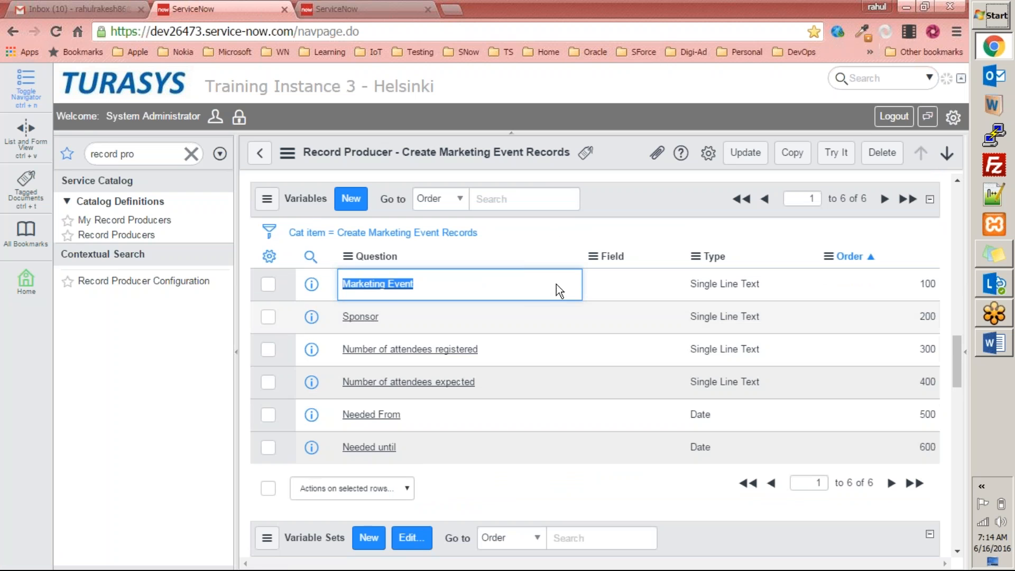
pyautogui.click(550, 231)
pyautogui.scroll(5, 397, 291)
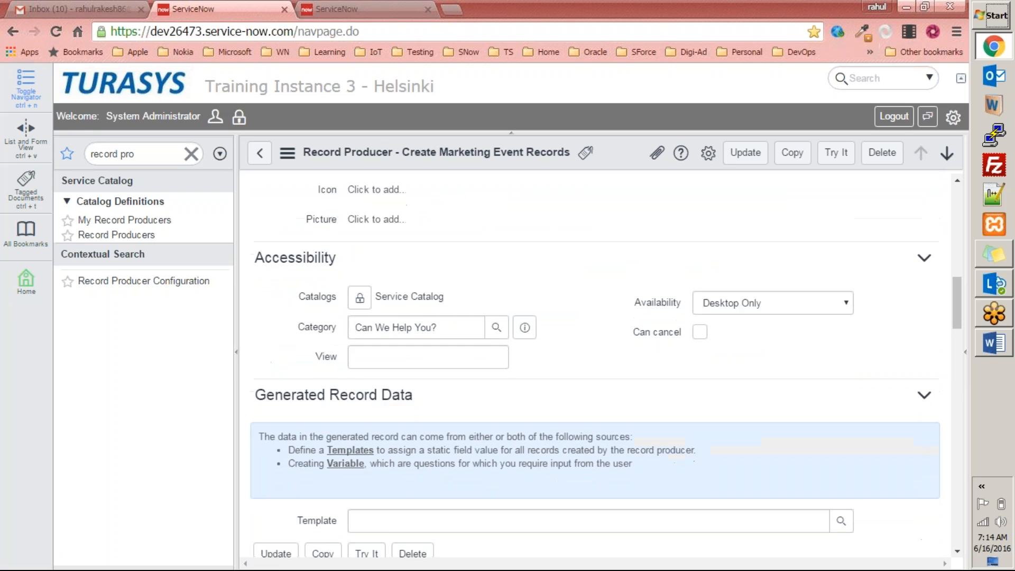
pyautogui.scroll(-5, 397, 291)
pyautogui.scroll(8, 397, 291)
pyautogui.scroll(3, 423, 410)
pyautogui.scroll(-7, 404, 408)
pyautogui.click(452, 242)
pyautogui.write('makr')
pyautogui.press('BackSpace')
pyautogui.press('BackSpace')
pyautogui.press('BackSpace')
pyautogui.press('BackSpace')
# Change the Marketing Event variable's name to marketing_event and save the variable.
pyautogui.scroll(-10, 465, 272)
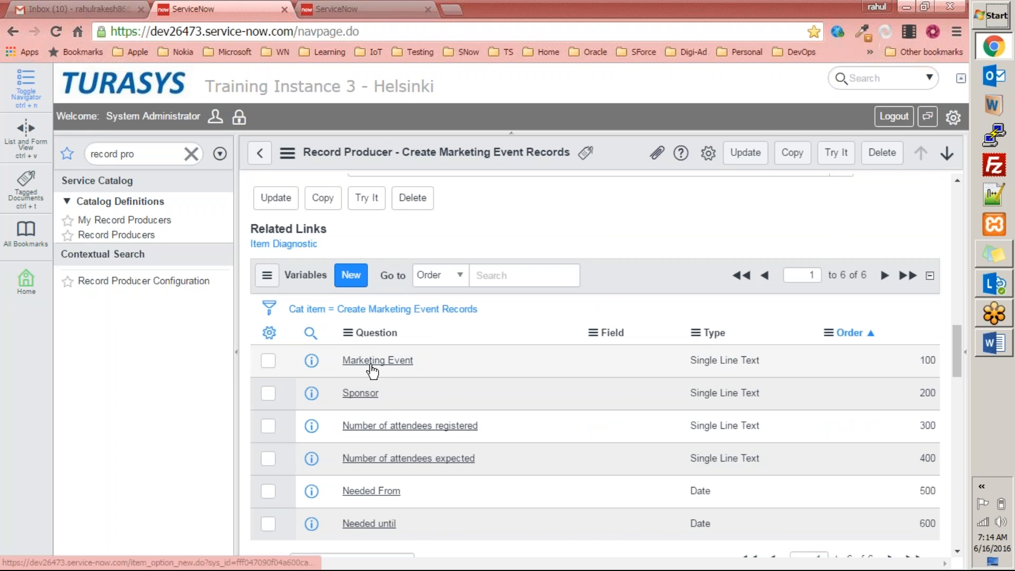
pyautogui.click(371, 363)
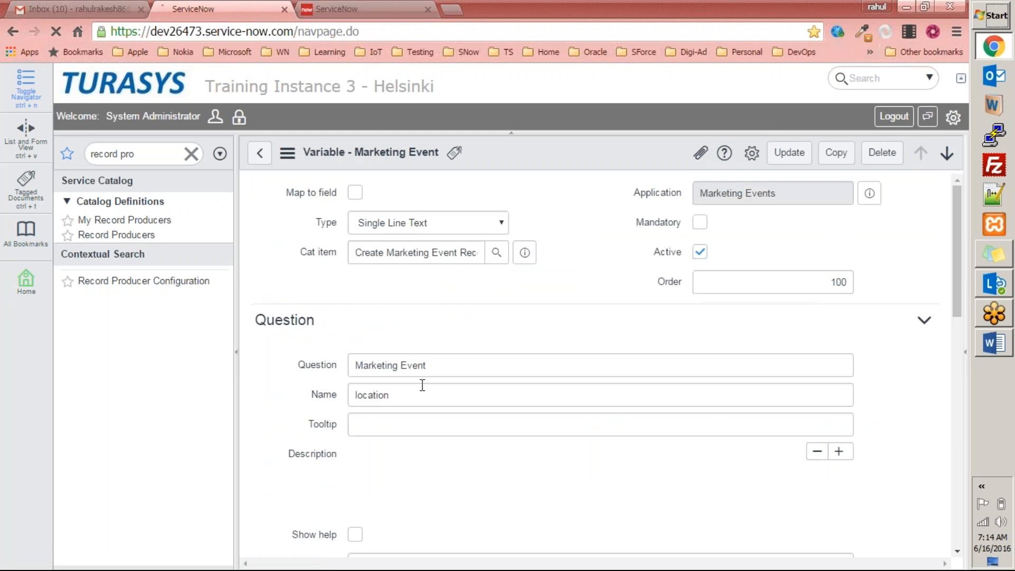
pyautogui.scroll(-3, 423, 328)
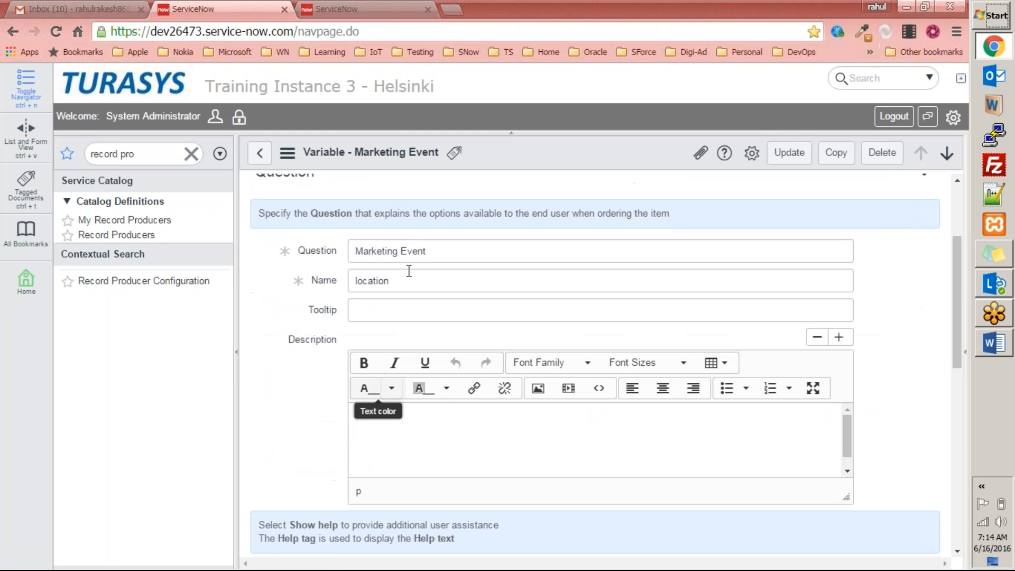
pyautogui.doubleClick(417, 282)
pyautogui.write('marketing_event')
pyautogui.scroll(-1, 403, 294)
pyautogui.scroll(1, 403, 294)
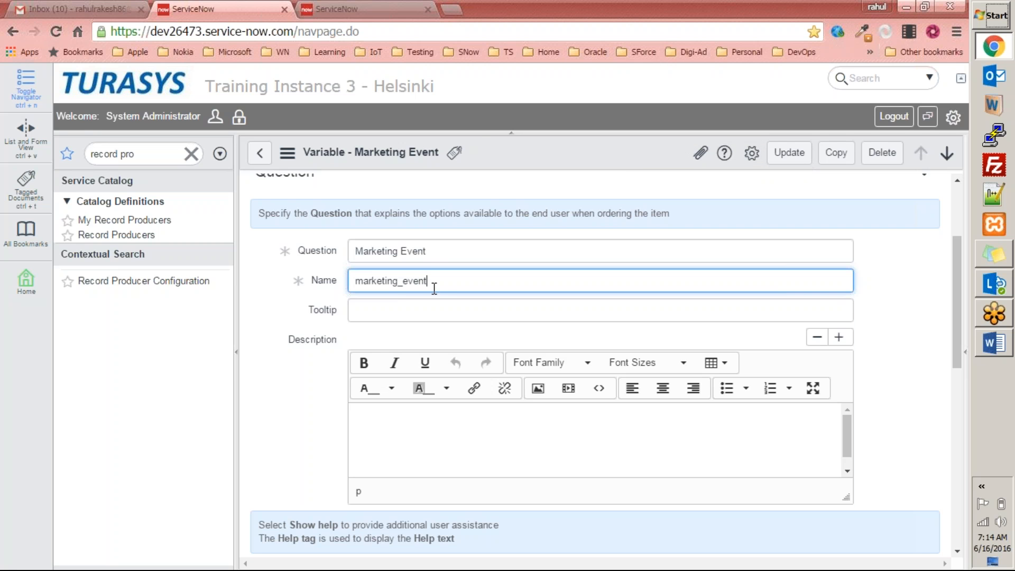
pyautogui.moveTo(441, 283); pyautogui.dragTo(288, 283)
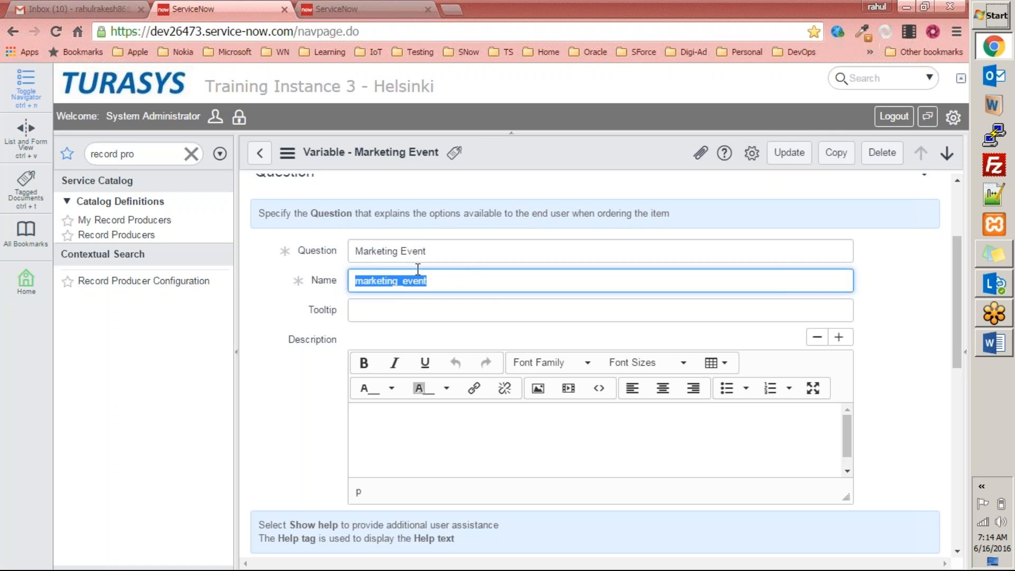
pyautogui.click(790, 154)
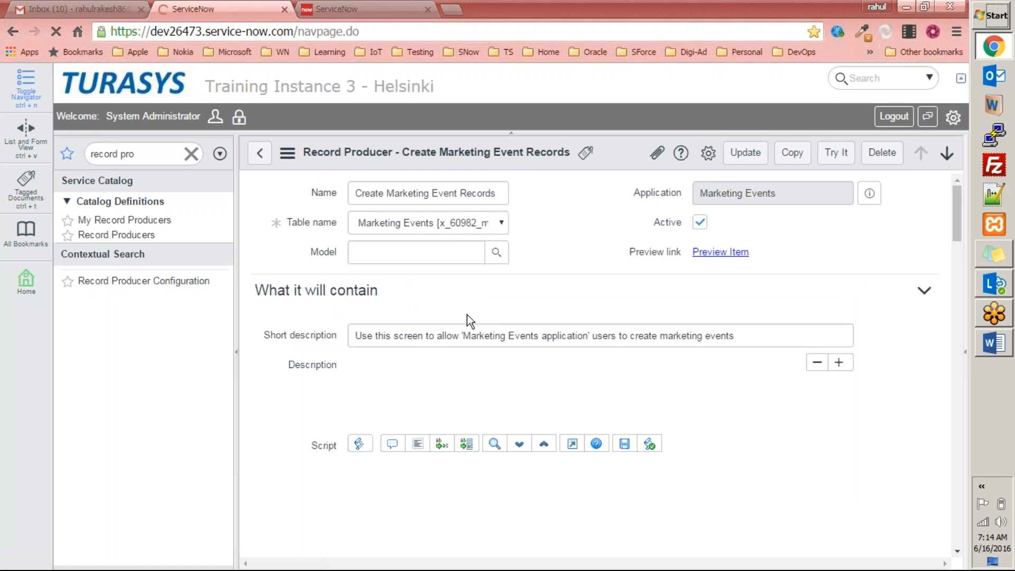
# Check the internal names of the Number of attendees registered and Number of attendees expected variables.
pyautogui.scroll(-6, 426, 349)
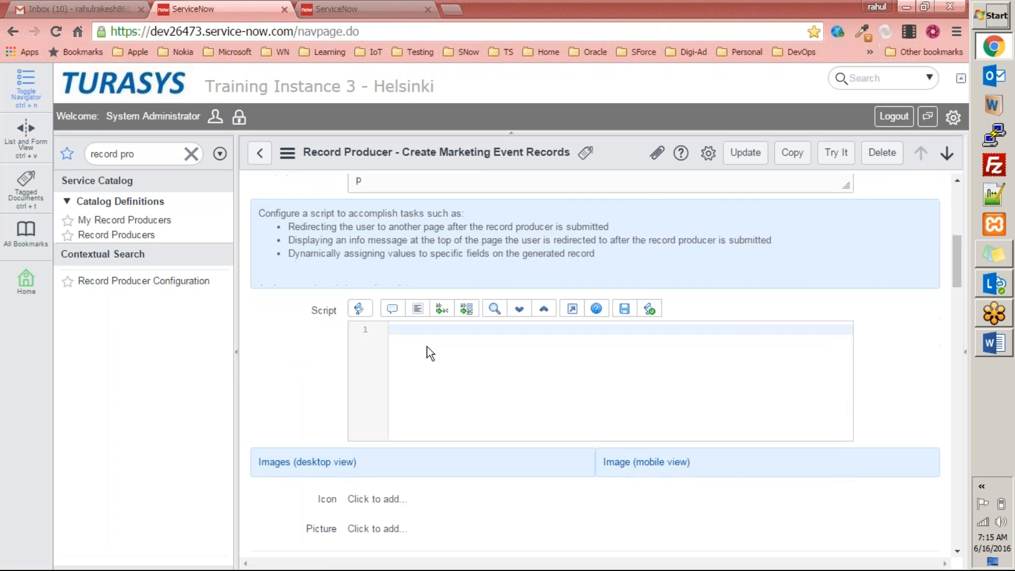
pyautogui.scroll(-9, 412, 399)
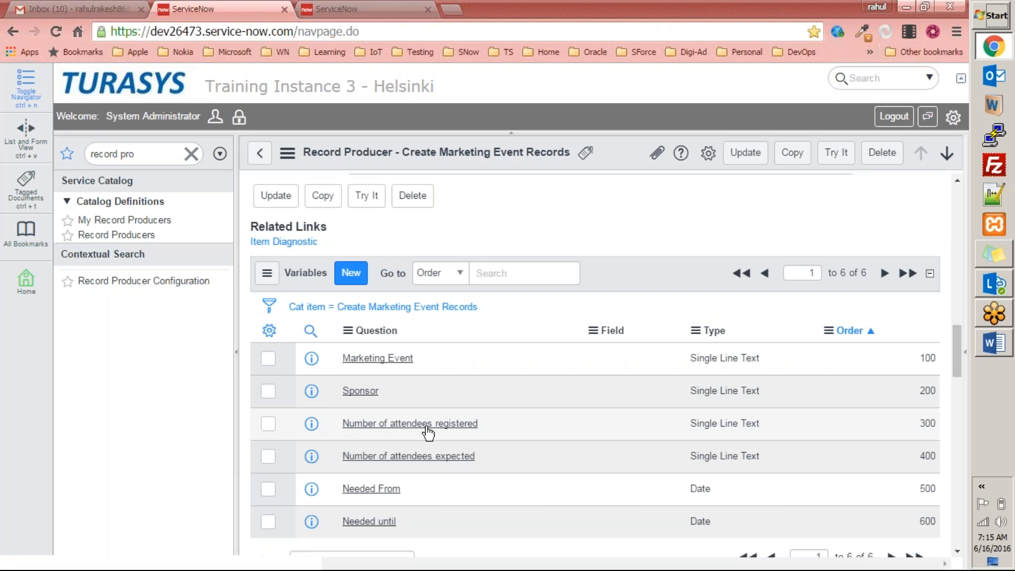
pyautogui.click(414, 426)
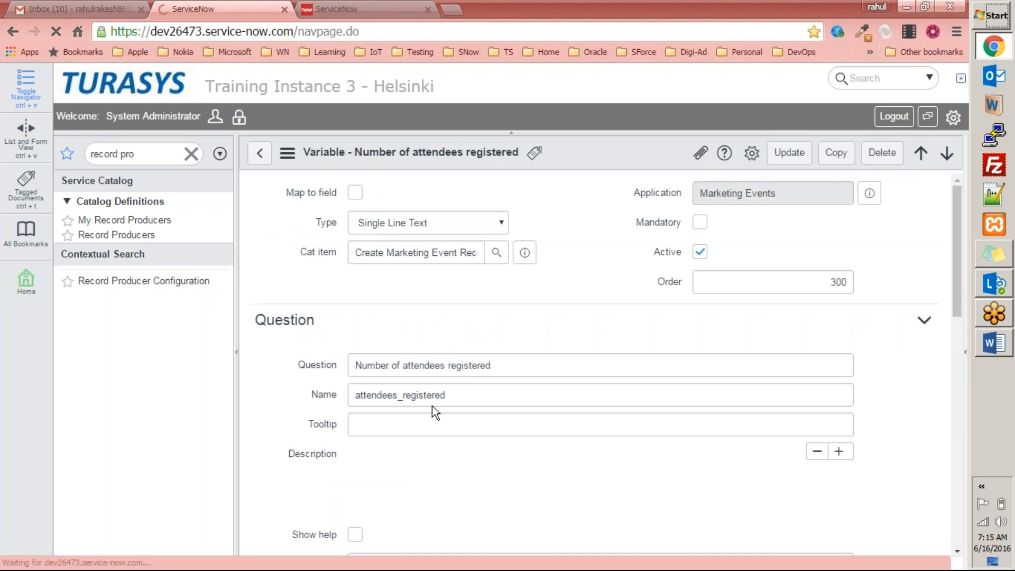
pyautogui.click(259, 153)
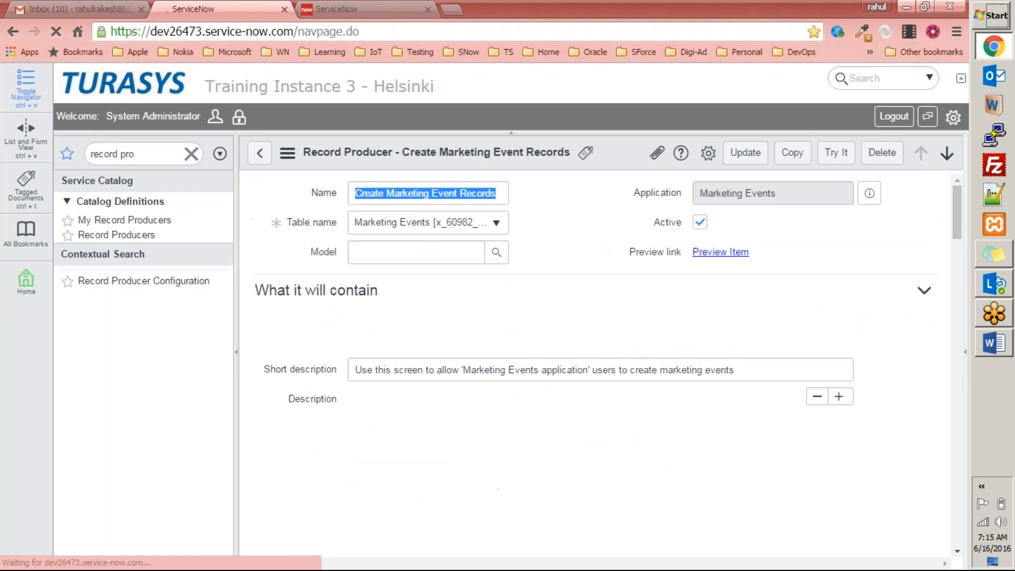
pyautogui.scroll(-15, 408, 429)
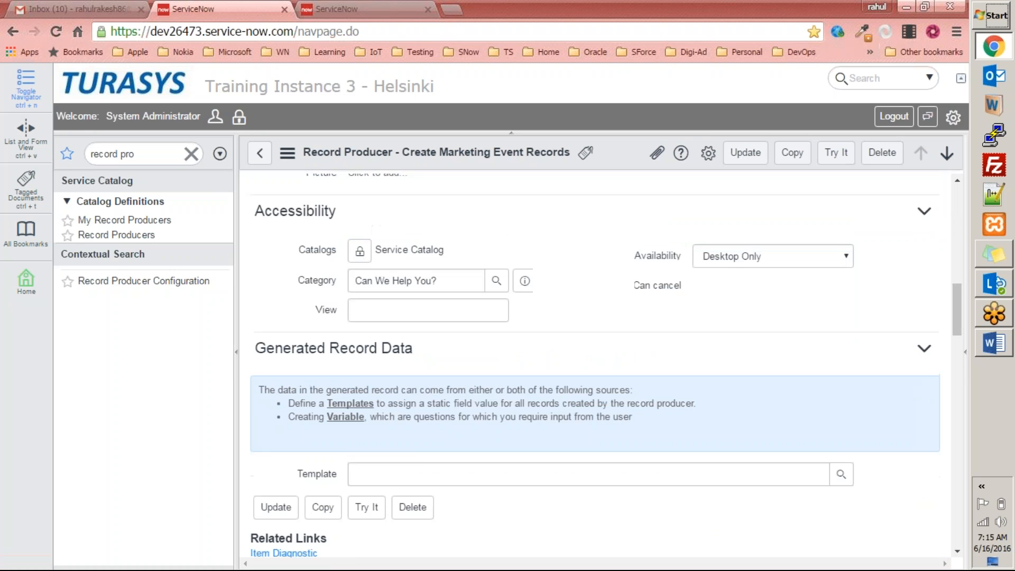
pyautogui.scroll(-10, 419, 439)
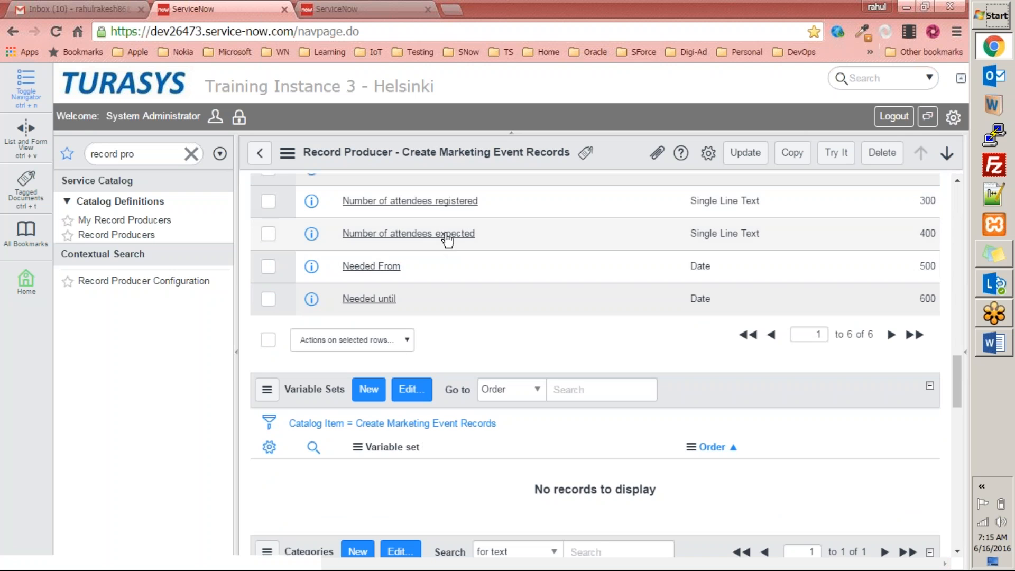
pyautogui.click(449, 236)
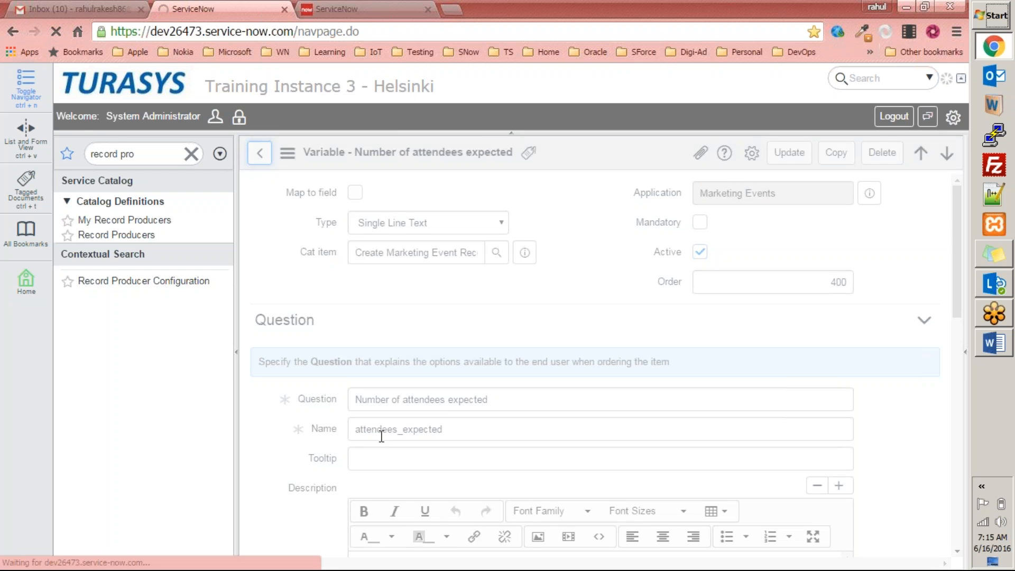
# Add the line "var marketing_event = producer.marketing_event;" to the record producer's script.
pyautogui.scroll(-5, 433, 431)
pyautogui.scroll(6, 470, 453)
pyautogui.scroll(-5, 470, 454)
pyautogui.scroll(5, 470, 454)
pyautogui.scroll(-3, 467, 455)
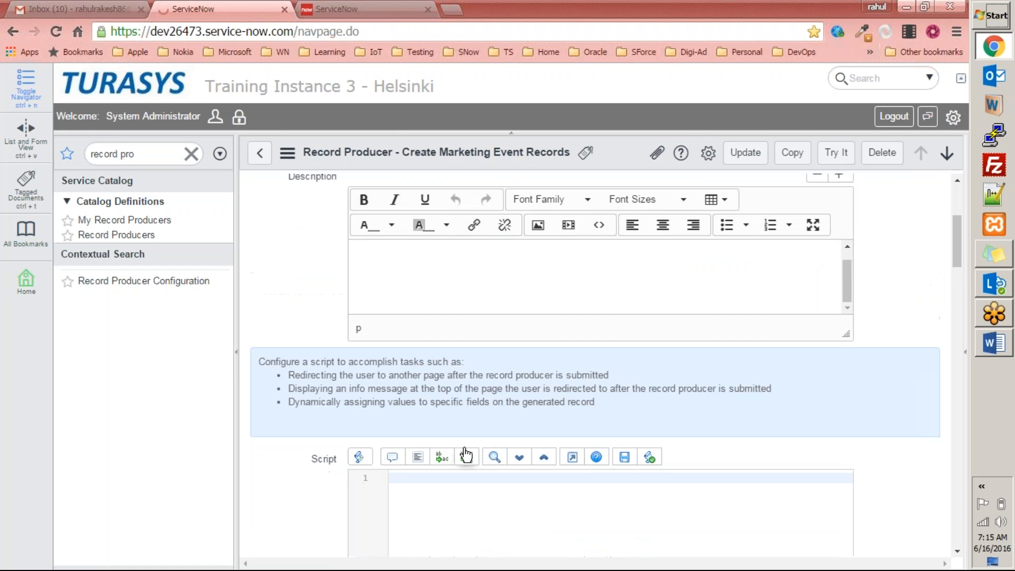
pyautogui.scroll(-5, 465, 453)
pyautogui.scroll(1, 433, 333)
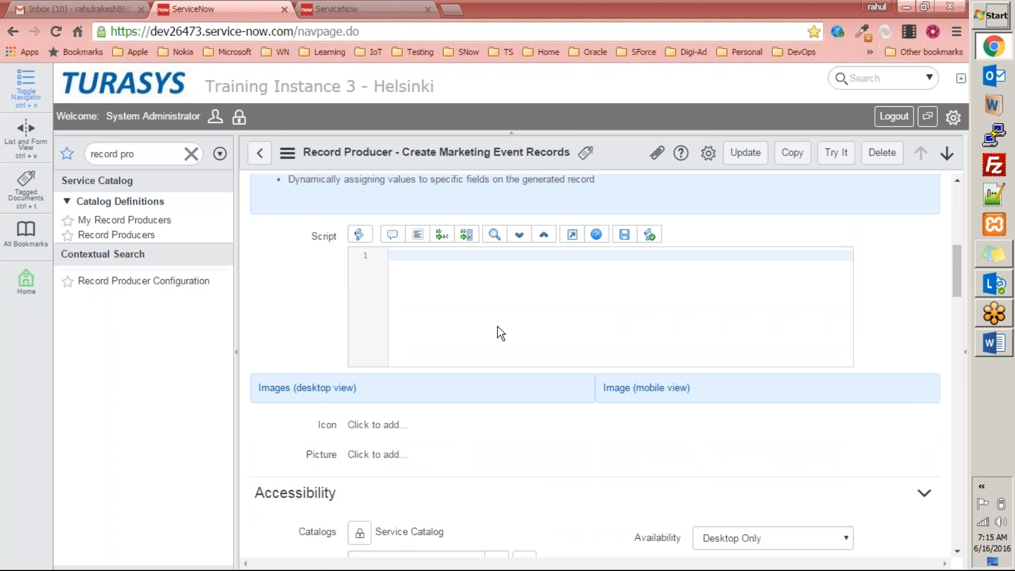
pyautogui.write('var marketing_event =')
pyautogui.doubleClick(463, 252)
pyautogui.click(513, 257)
pyautogui.scroll(5, 516, 256)
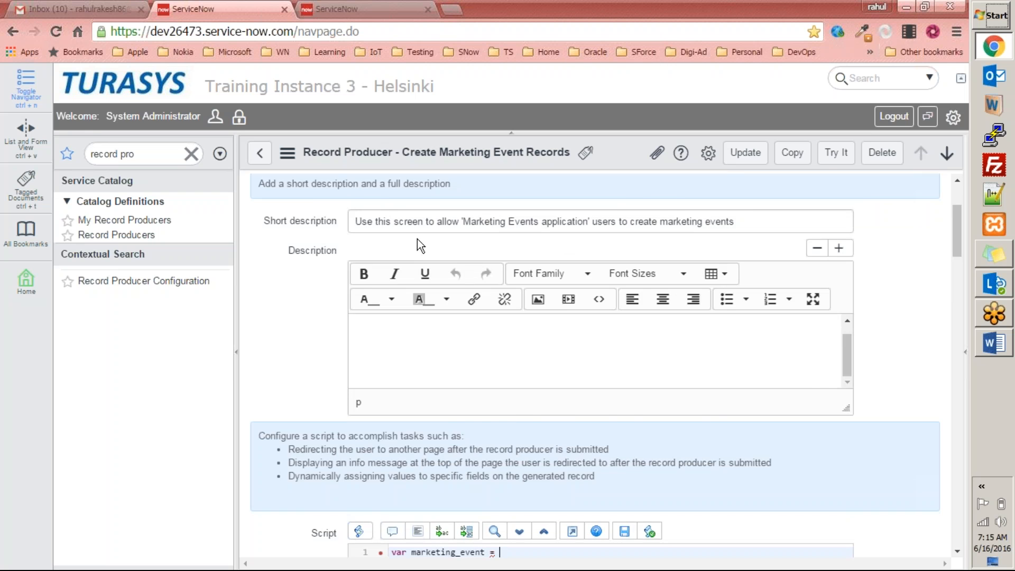
pyautogui.scroll(3, 418, 246)
pyautogui.scroll(-5, 676, 259)
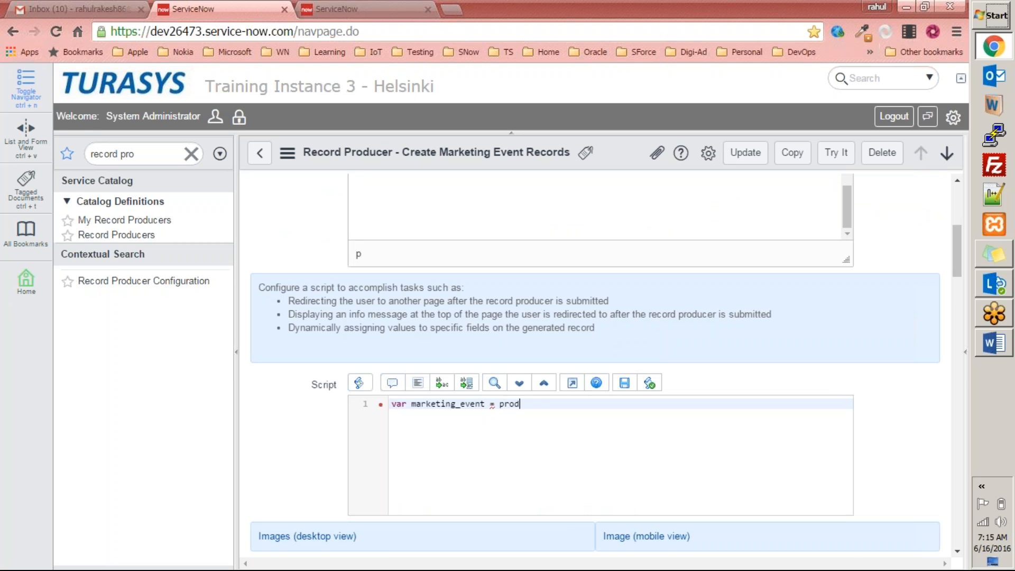
pyautogui.write('cer.marketing_event;')
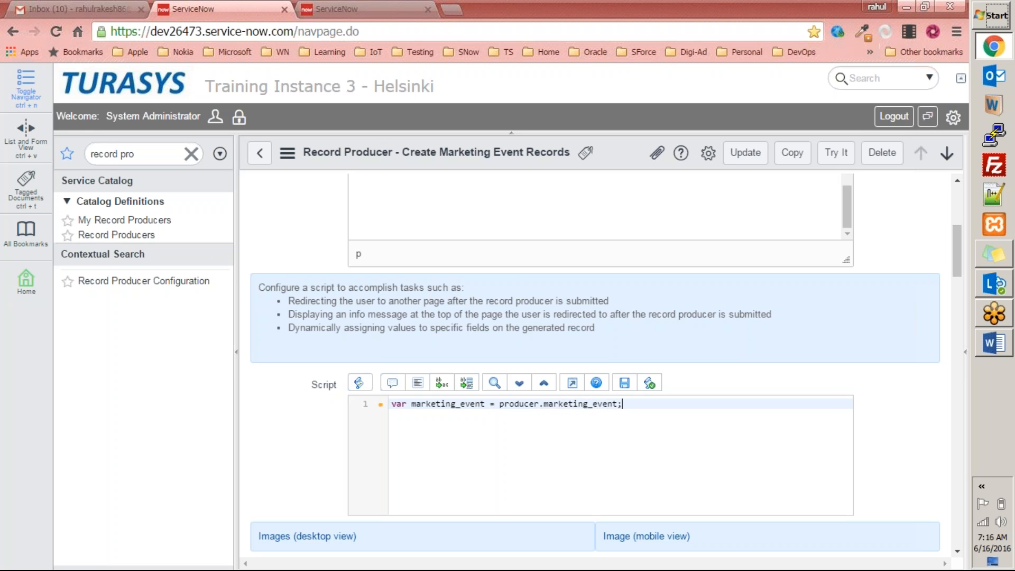
# Compare the producer.marketing_event reference in the script with the Marketing Event question in the variables list.
pyautogui.doubleClick(560, 405)
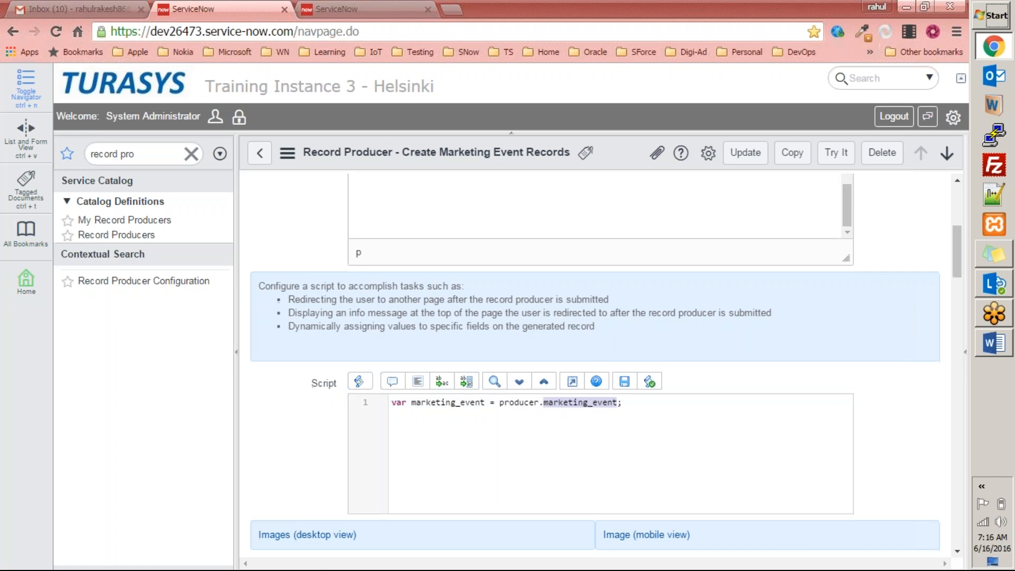
pyautogui.scroll(-10, 322, 423)
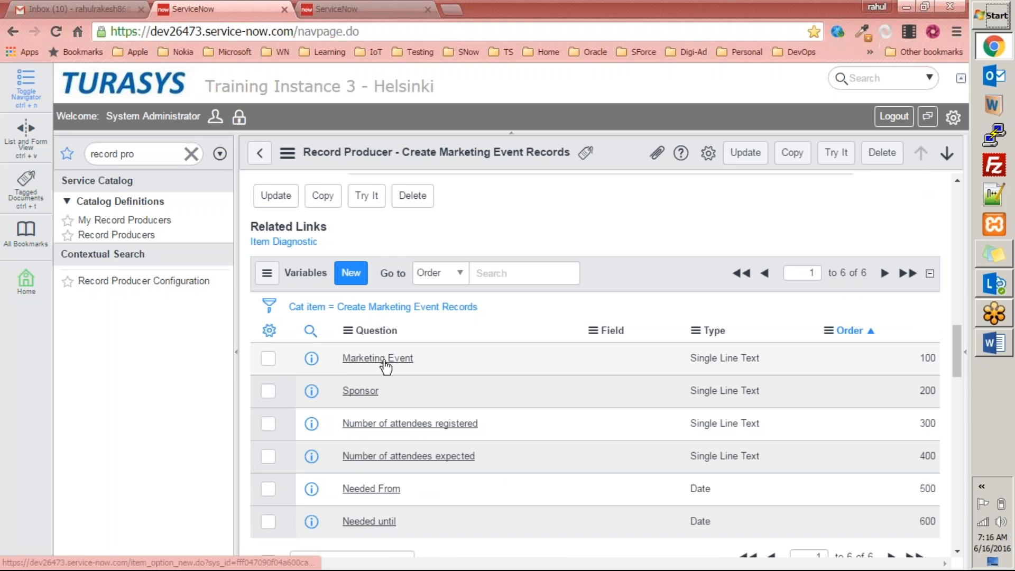
pyautogui.moveTo(415, 359); pyautogui.dragTo(344, 360)
pyautogui.scroll(10, 476, 367)
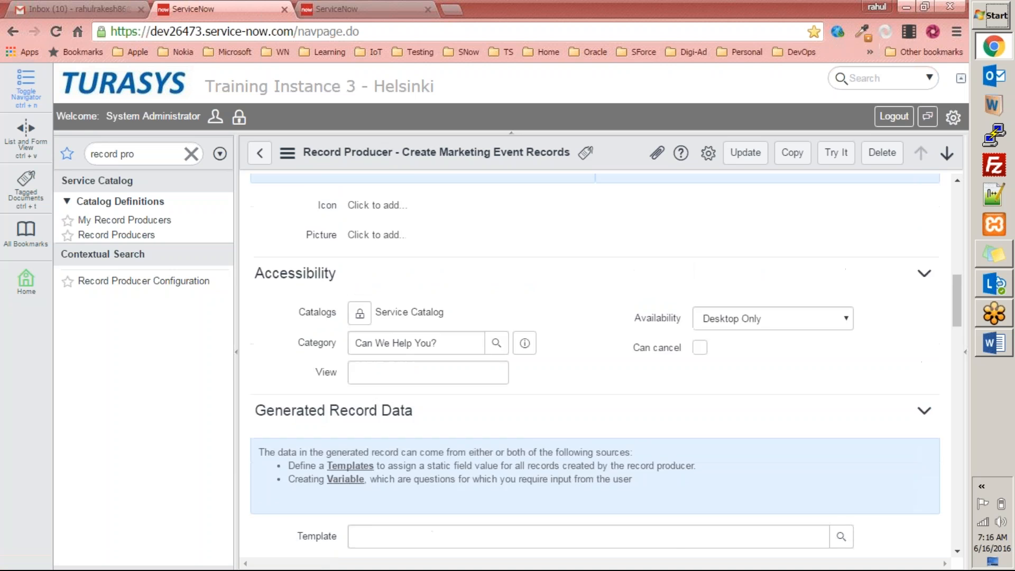
pyautogui.click(628, 264)
pyautogui.doubleClick(522, 260)
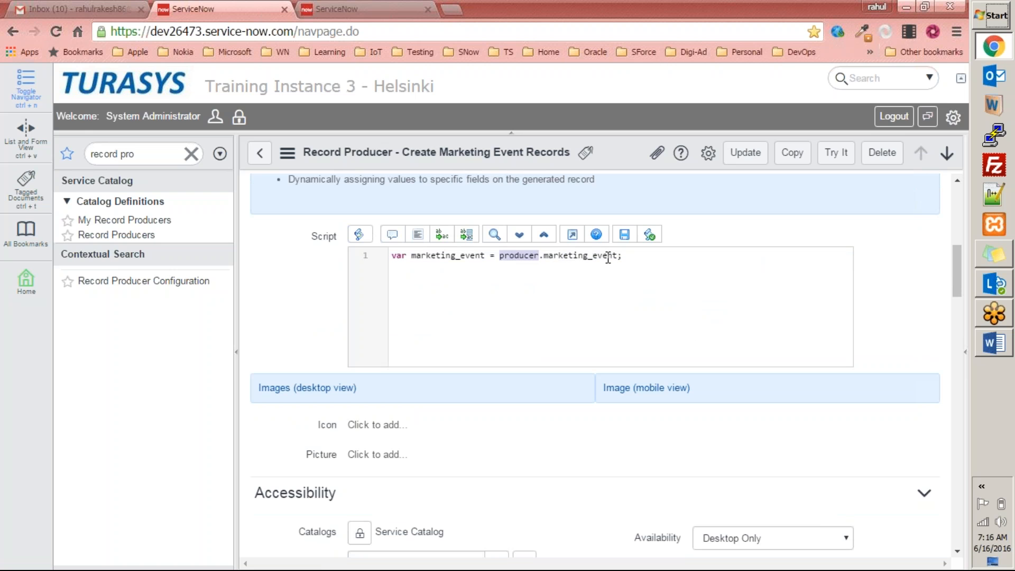
# Replace the variable assignment in the script with an alert call around producer.marketing_event.
pyautogui.moveTo(498, 257); pyautogui.dragTo(329, 258)
pyautogui.write('alert(')
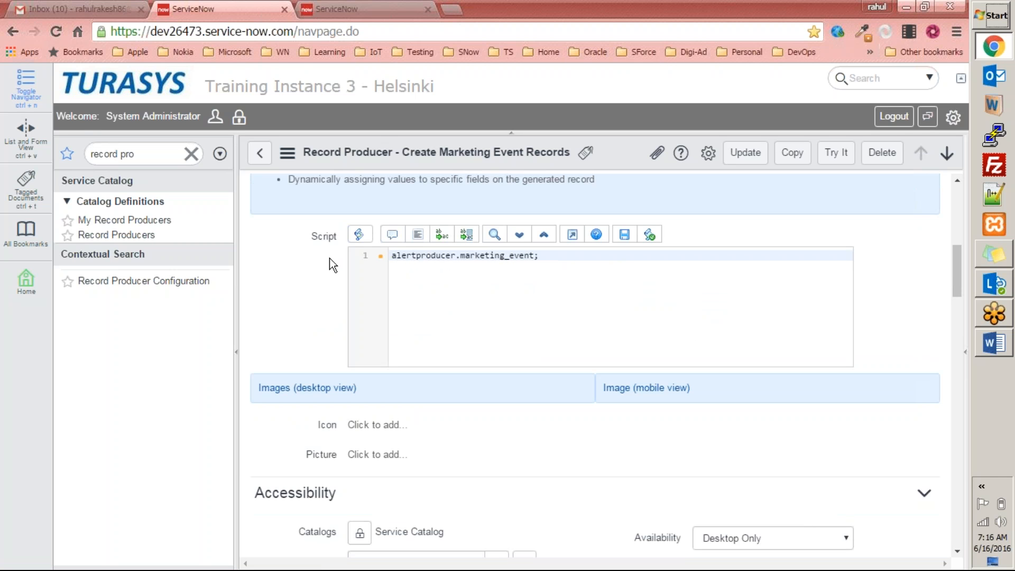
pyautogui.press('End')
pyautogui.press('Left')
pyautogui.press('Left')
pyautogui.press('Left')
pyautogui.press('Left')
pyautogui.press('Left')
pyautogui.press('Left')
pyautogui.press('Left')
pyautogui.press('Left')
pyautogui.press('Left')
pyautogui.press('Left')
pyautogui.press('Left')
pyautogui.press('Left')
pyautogui.press('Left')
pyautogui.press('Left')
pyautogui.press('Left')
pyautogui.press('Left')
pyautogui.press('Left')
pyautogui.press('Left')
pyautogui.press('Left')
pyautogui.press('Left')
# Prefix the alert's value with the text "The marketing event is = " using a plus sign, and save the record producer.
pyautogui.write('""')
pyautogui.press('Left')
pyautogui.write('The marketi')
pyautogui.write('ng event is')
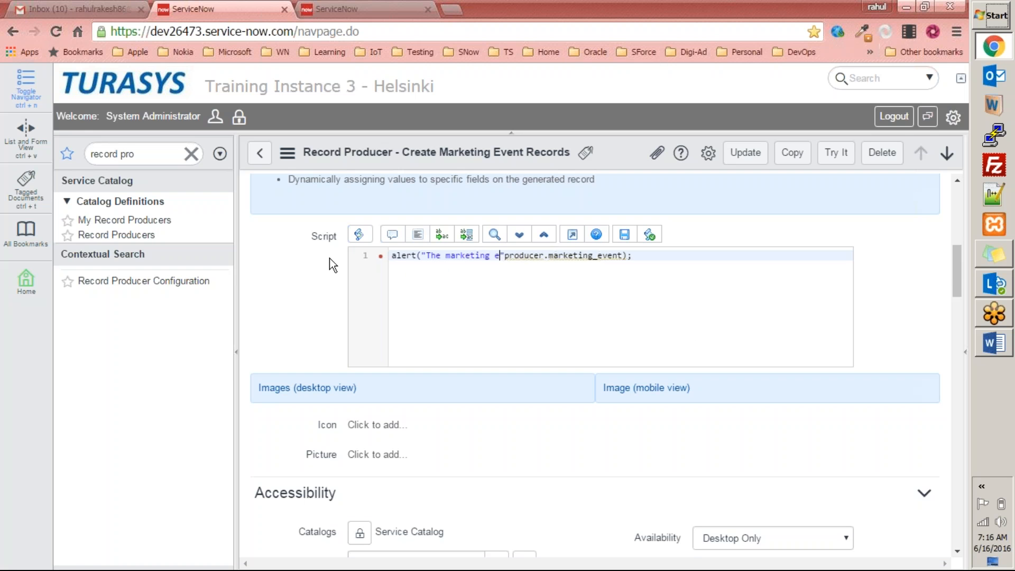
pyautogui.write(' =')
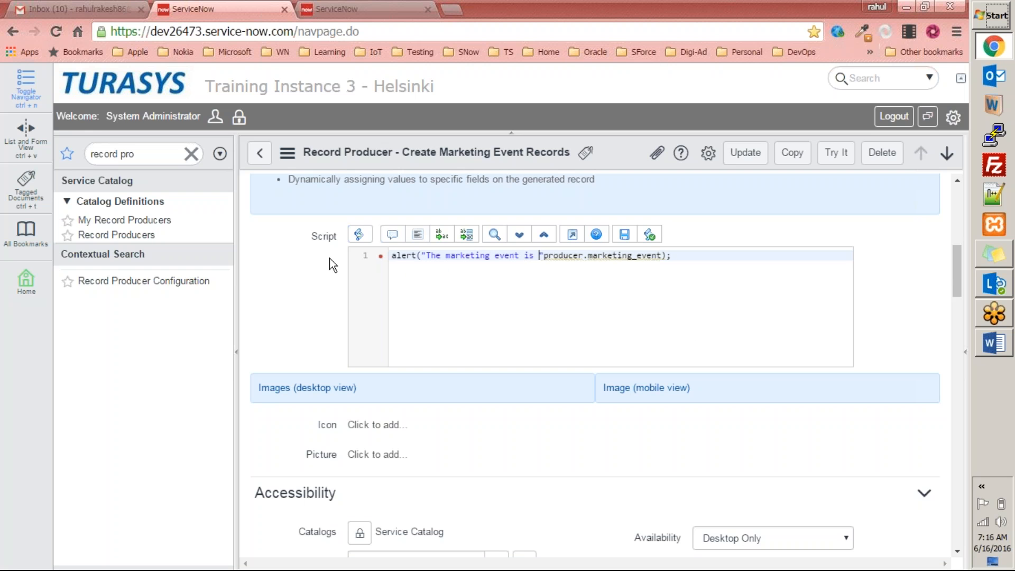
pyautogui.click(553, 256)
pyautogui.write('+')
pyautogui.click(636, 300)
pyautogui.rightClick(614, 152)
pyautogui.click(629, 161)
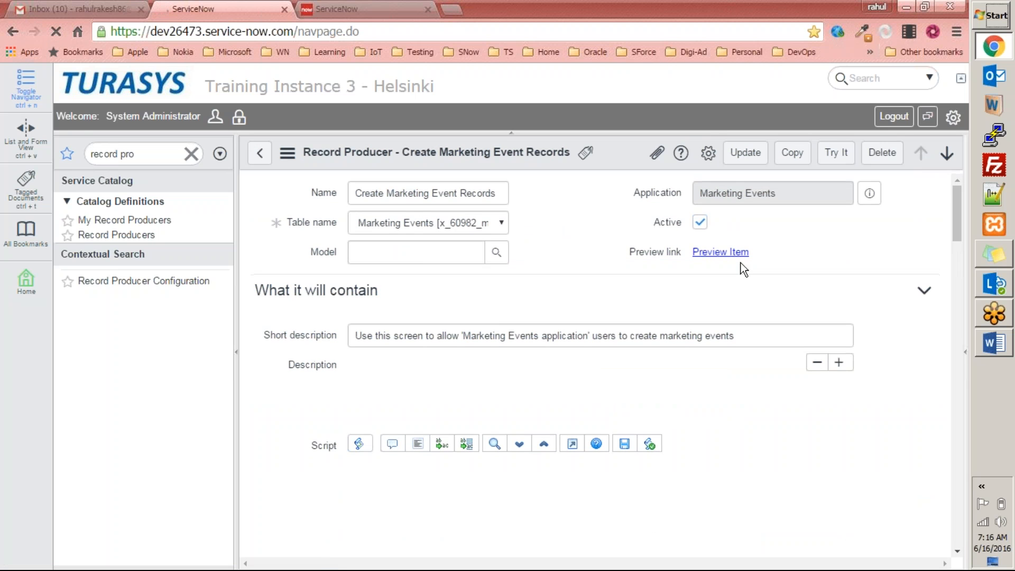
# Preview the item in an enlarged window, submit it with Marketing Event set to "hello", and close the preview.
pyautogui.click(721, 253)
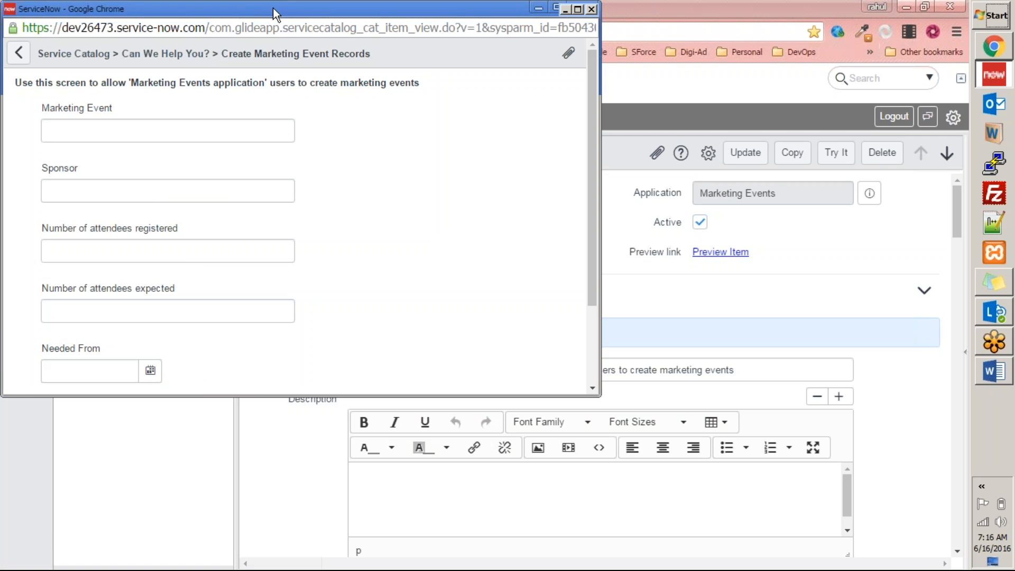
pyautogui.doubleClick(278, 7)
pyautogui.click(140, 129)
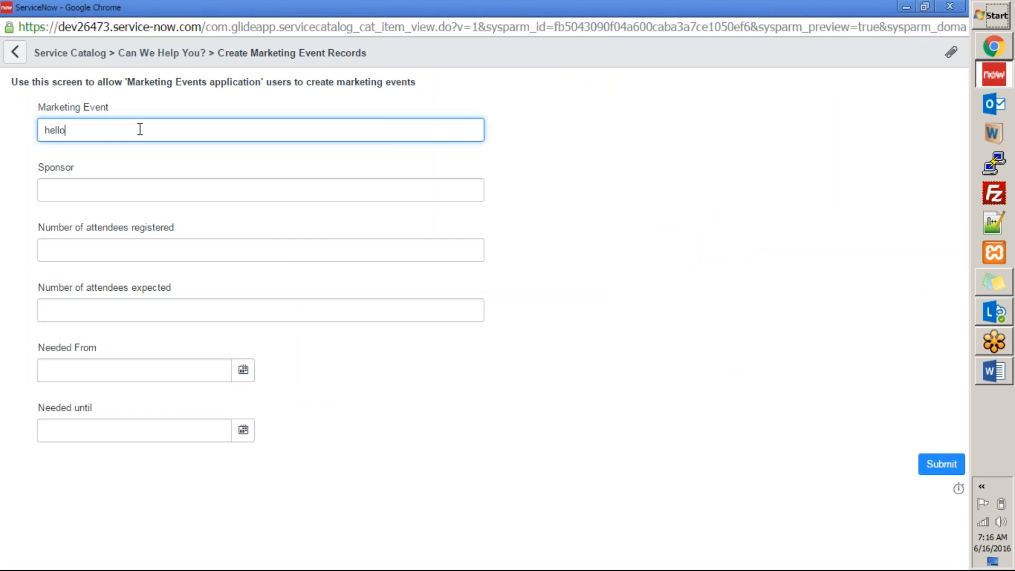
pyautogui.click(941, 464)
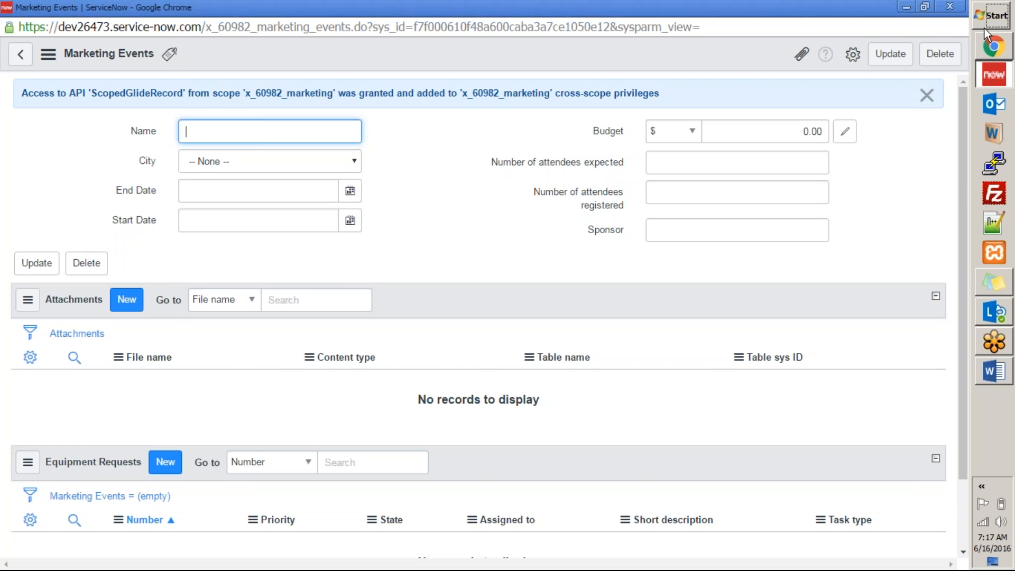
pyautogui.click(951, 7)
# Check the current application and update set in the system settings, and return to the record producer.
pyautogui.click(952, 120)
pyautogui.scroll(-6, 809, 325)
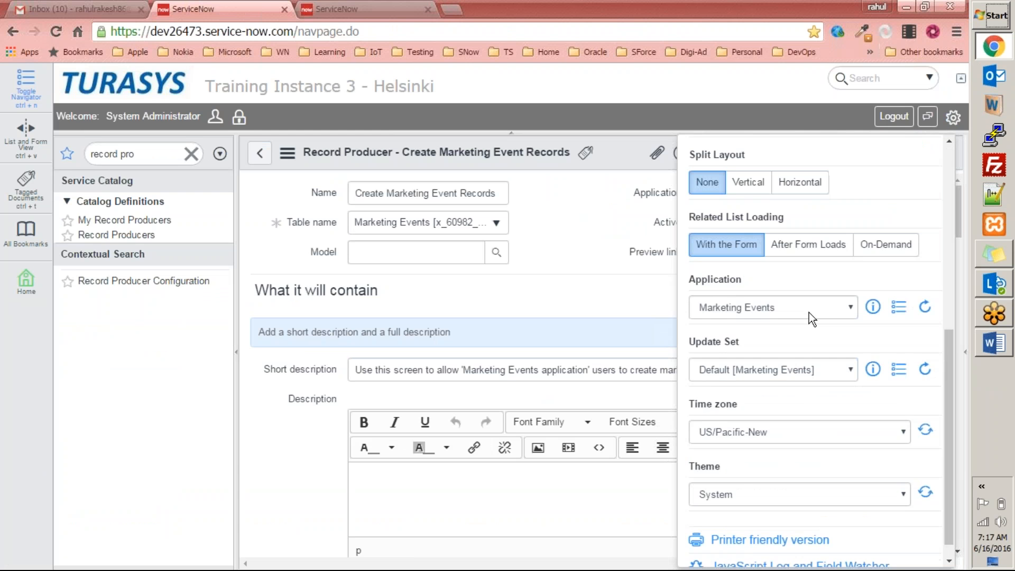
pyautogui.click(781, 350)
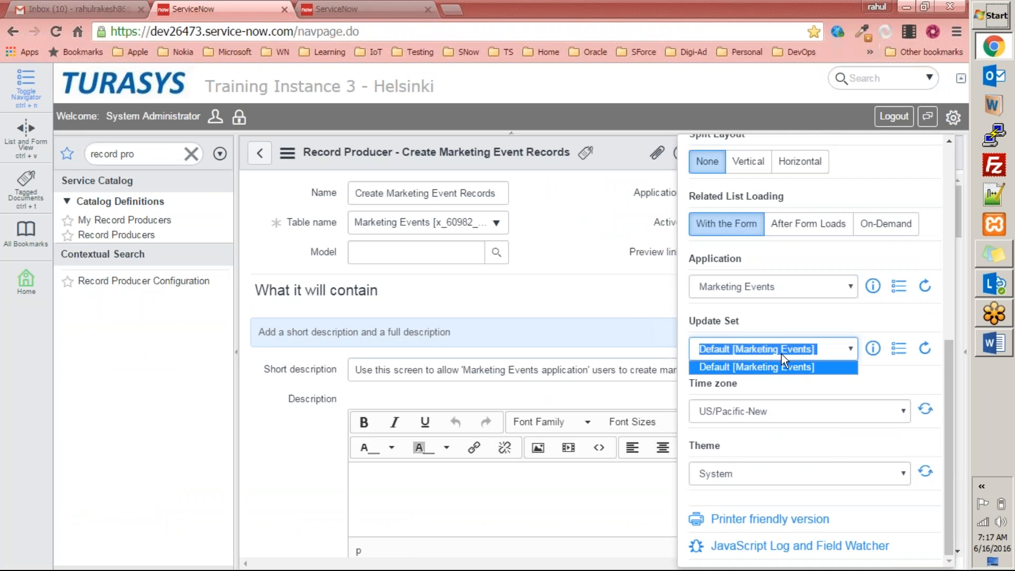
pyautogui.click(776, 317)
pyautogui.click(579, 274)
pyautogui.scroll(-5, 579, 275)
pyautogui.scroll(5, 661, 272)
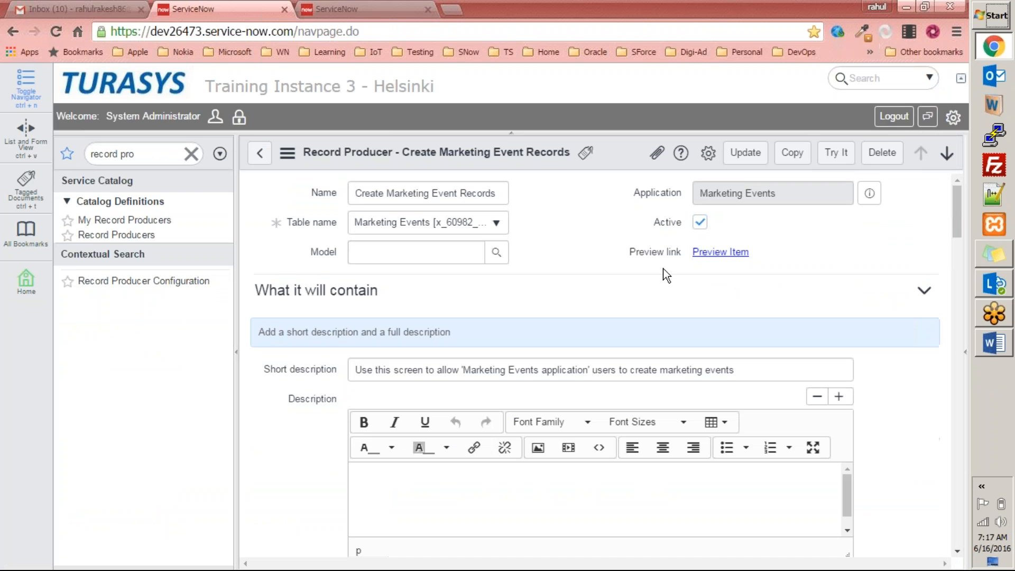
# Preview the item again, submit it with Marketing Event set to "asdfasd", and close the preview.
pyautogui.click(720, 252)
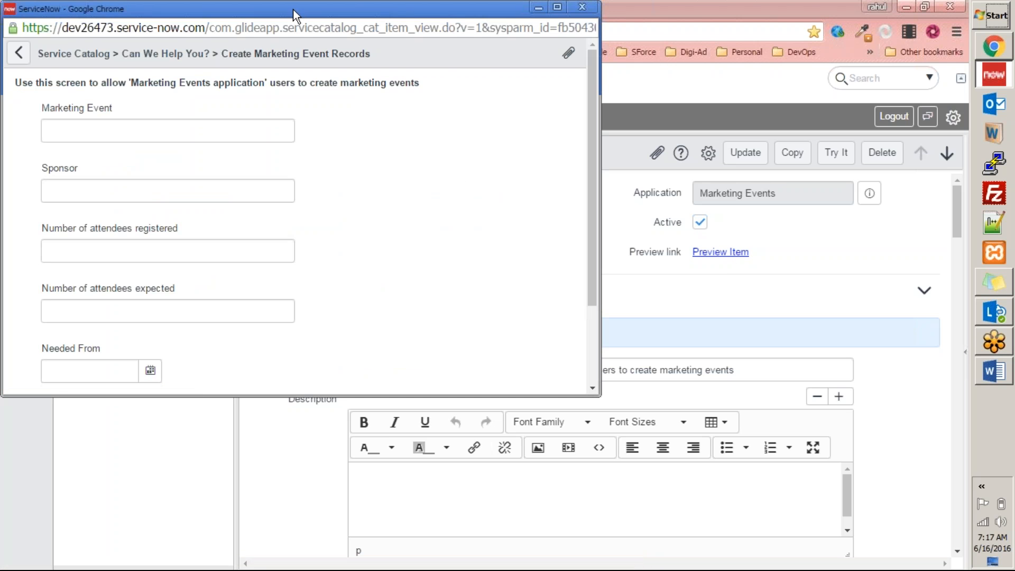
pyautogui.click(211, 131)
pyautogui.write('asdfasd')
pyautogui.scroll(-2, 458, 191)
pyautogui.click(559, 358)
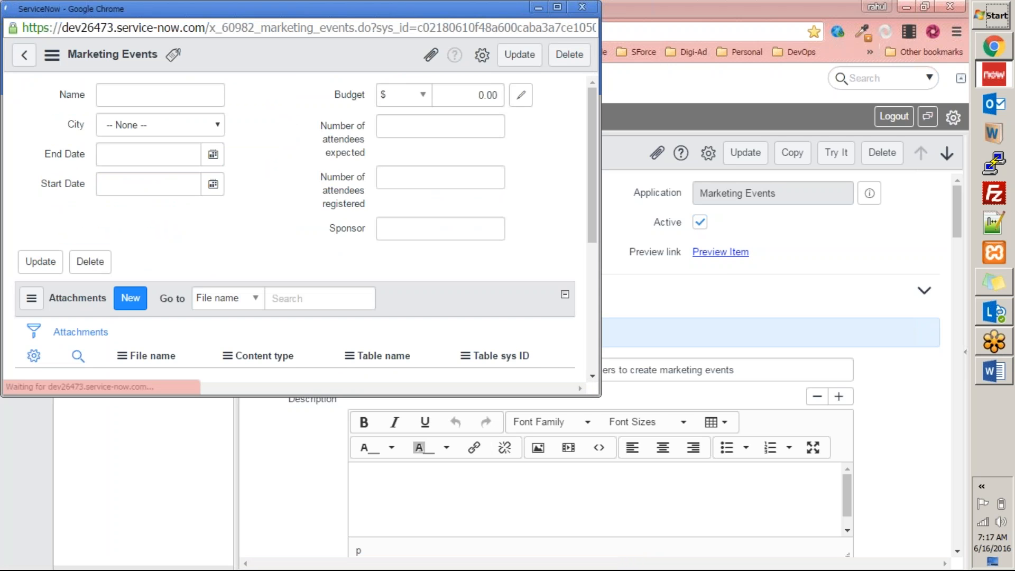
pyautogui.click(586, 7)
# Change the script to "g_form.addInfoMessage(producer.marketing_event);" and update the record producer.
pyautogui.scroll(-5, 582, 277)
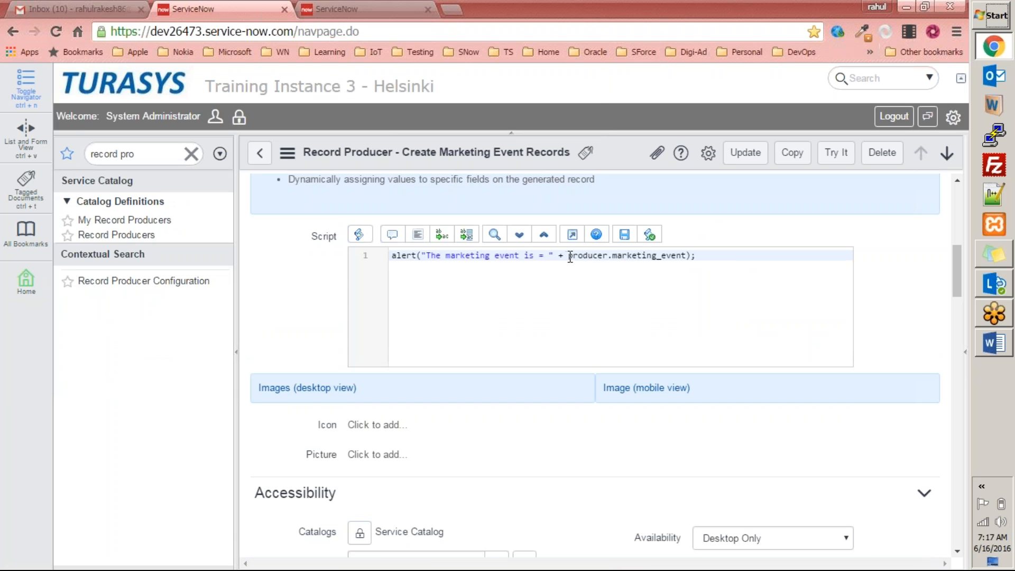
pyautogui.moveTo(562, 255); pyautogui.dragTo(361, 255)
pyautogui.press('BackSpace')
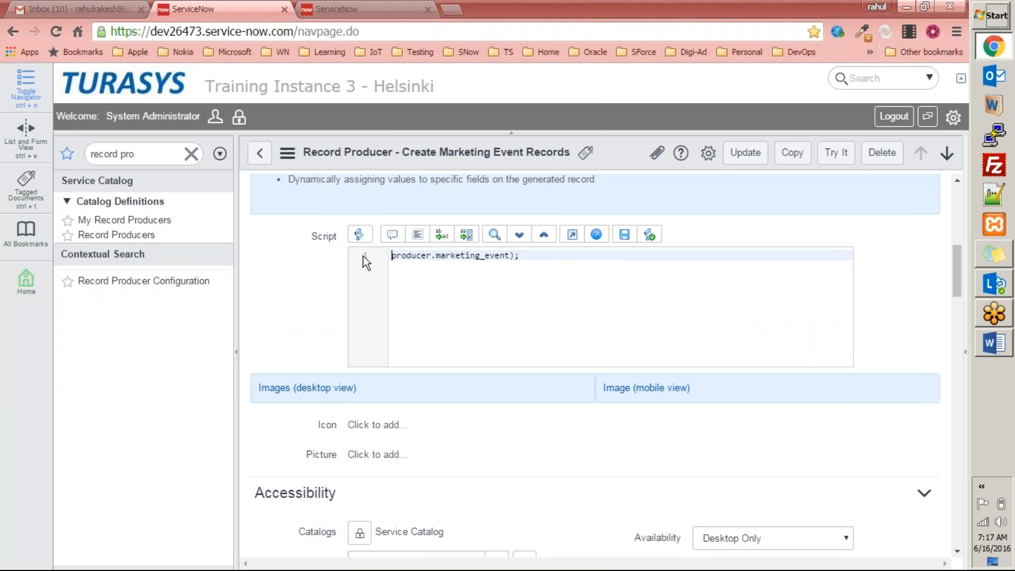
pyautogui.click(554, 262)
pyautogui.press('Left')
pyautogui.press('BackSpace')
pyautogui.write('g_form.addInfo')
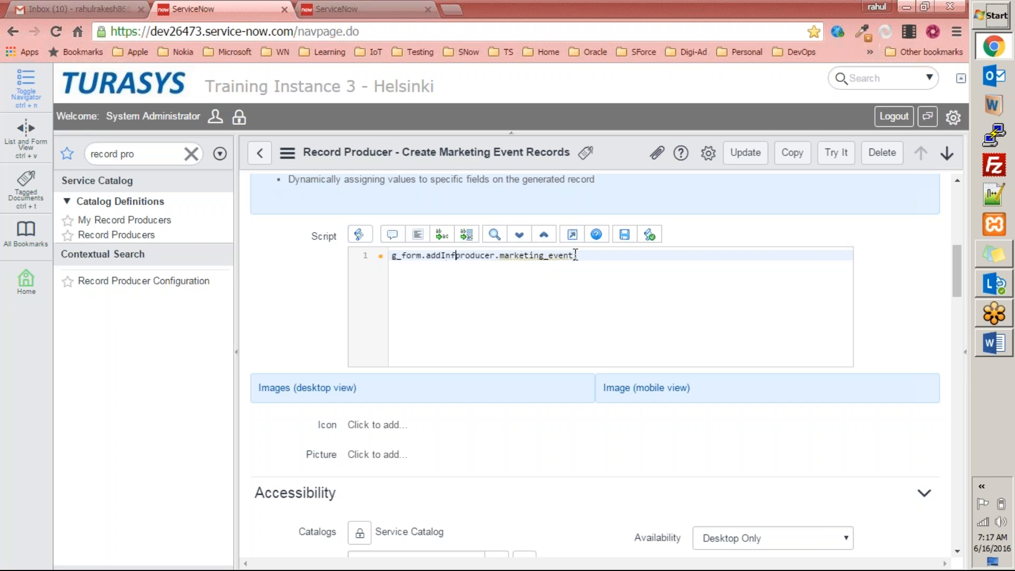
pyautogui.write('Message(')
pyautogui.press('End')
pyautogui.press('Left')
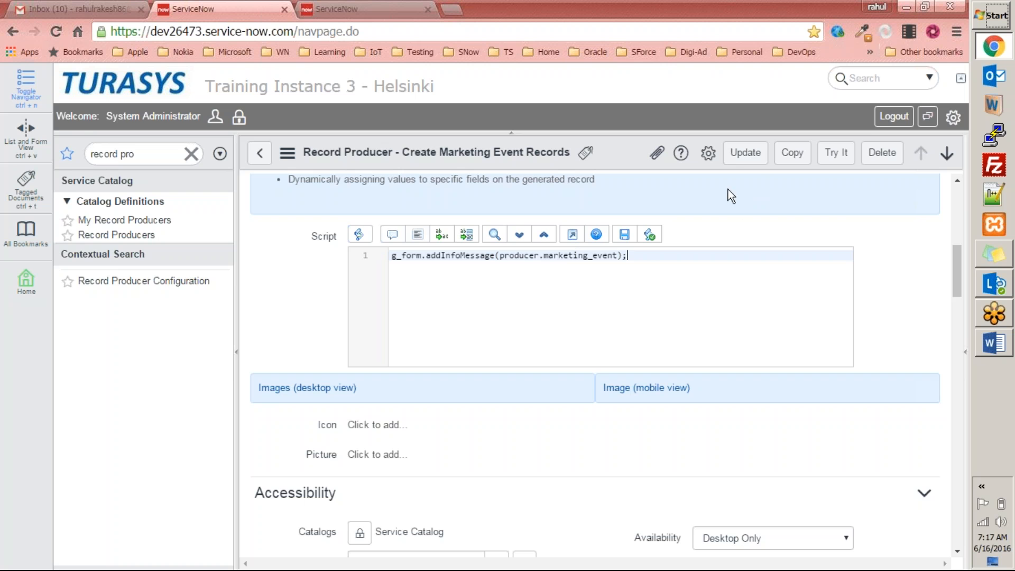
pyautogui.click(743, 155)
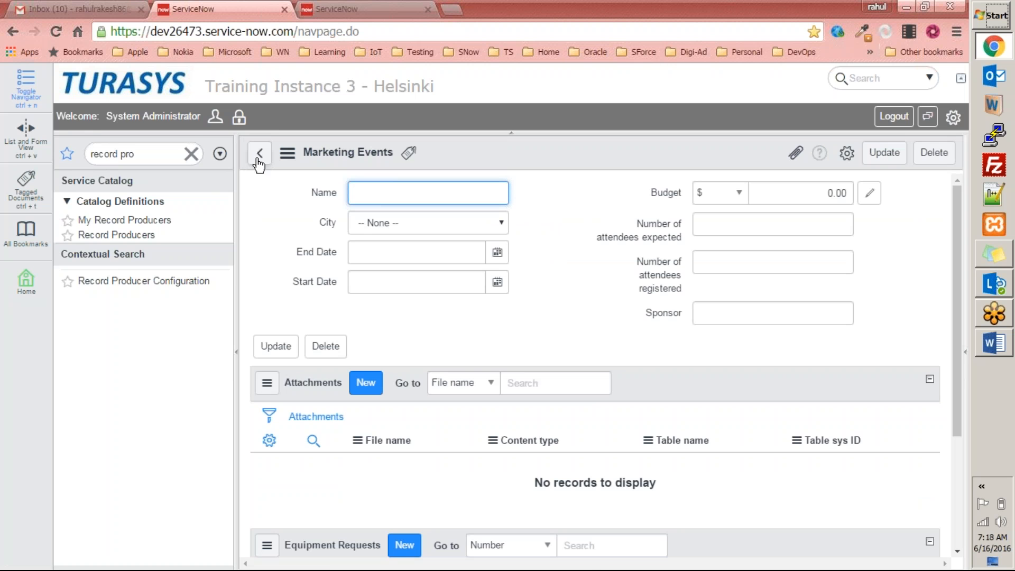
# Reopen the Create Marketing Event Records record producer and examine its script and variable questions, including Sponsor.
pyautogui.click(89, 234)
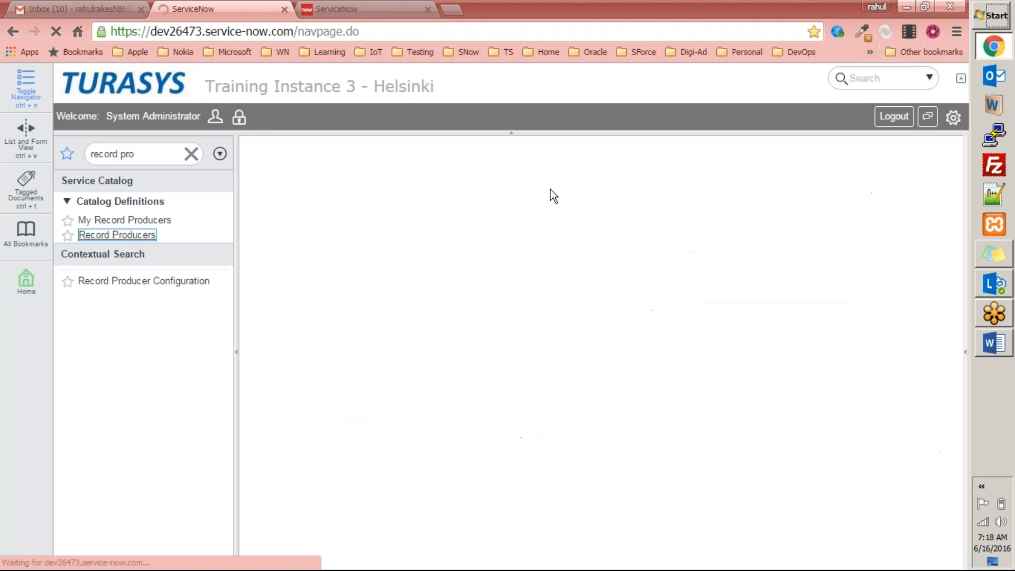
pyautogui.click(464, 244)
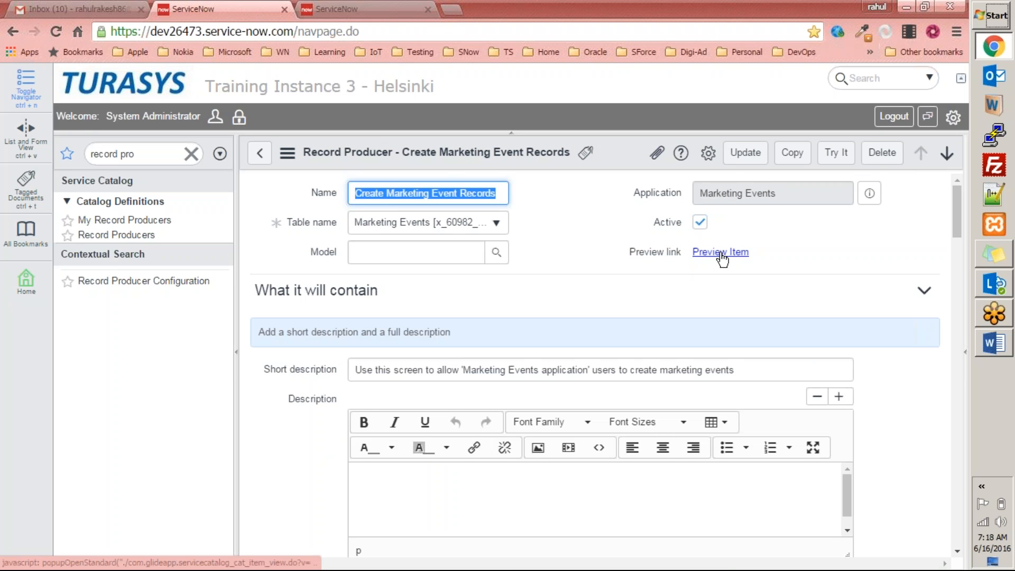
pyautogui.scroll(-5, 620, 305)
pyautogui.scroll(-15, 620, 304)
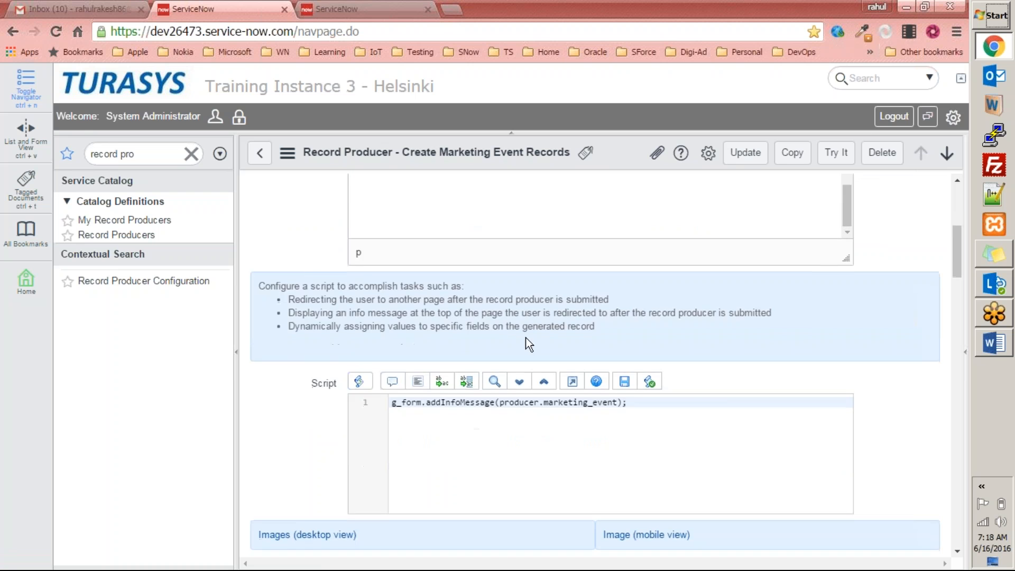
pyautogui.scroll(-1, 402, 328)
pyautogui.scroll(2, 389, 317)
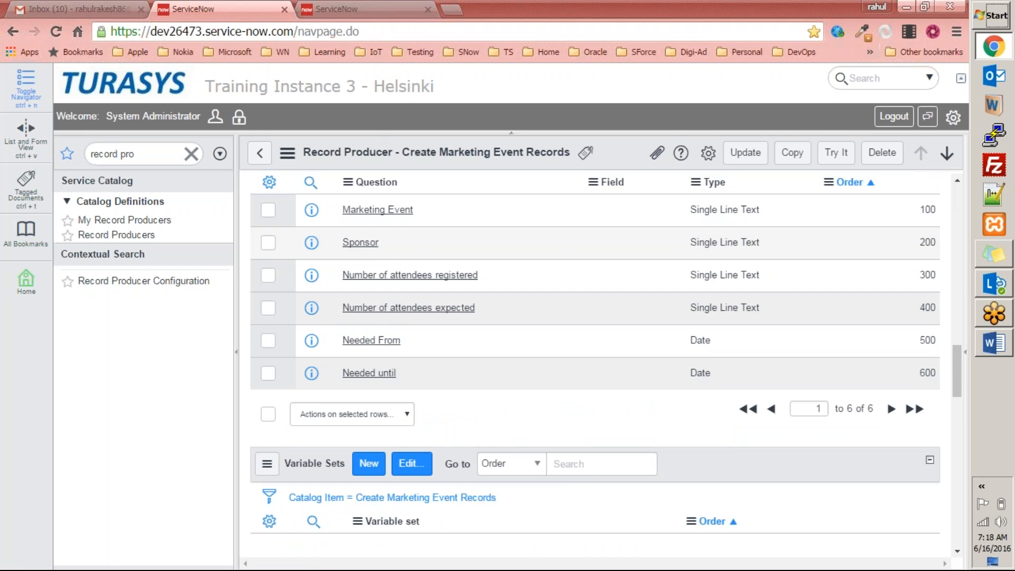
pyautogui.doubleClick(346, 249)
pyautogui.scroll(8, 549, 242)
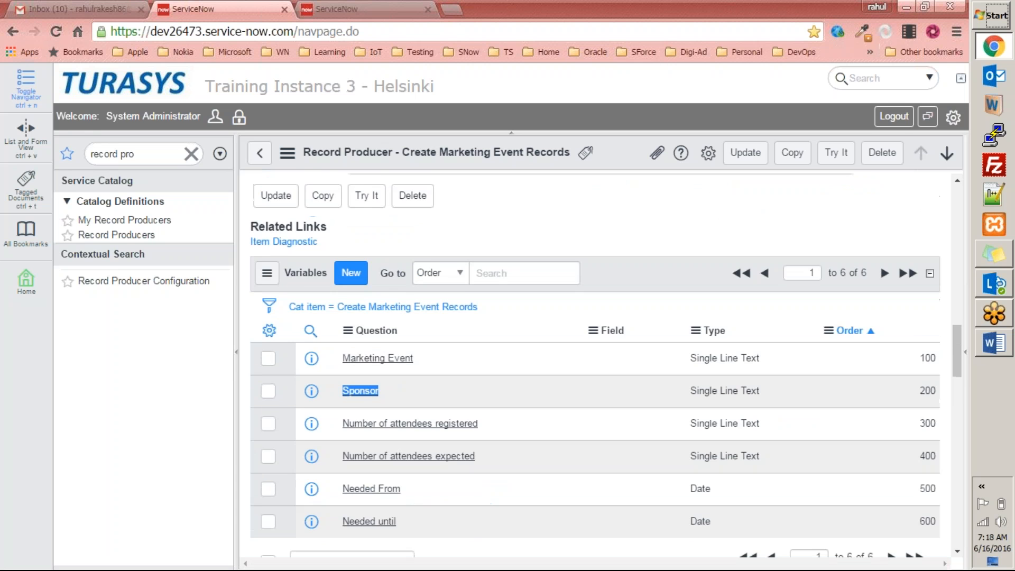
pyautogui.scroll(3, 606, 367)
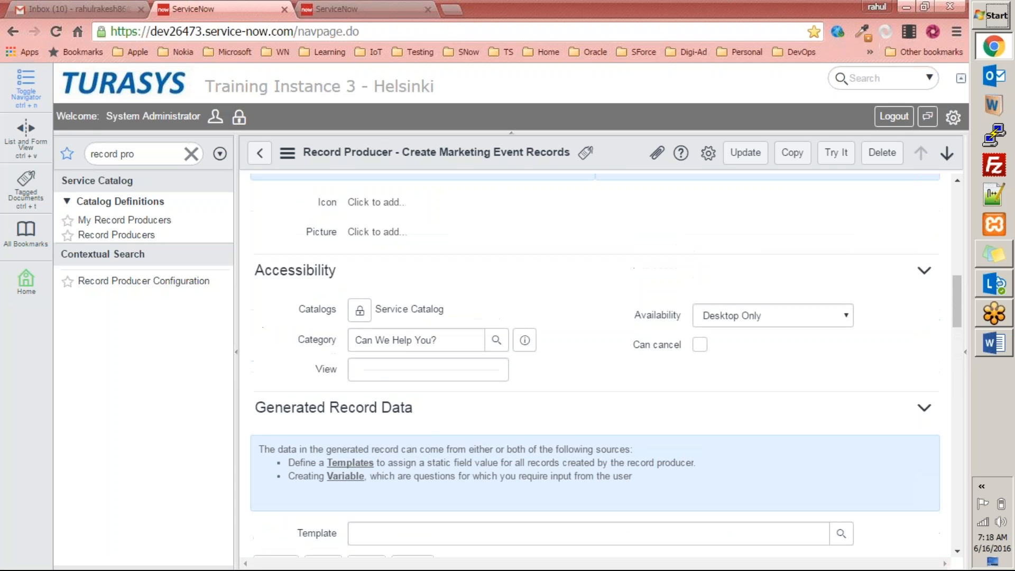
pyautogui.scroll(5, 595, 365)
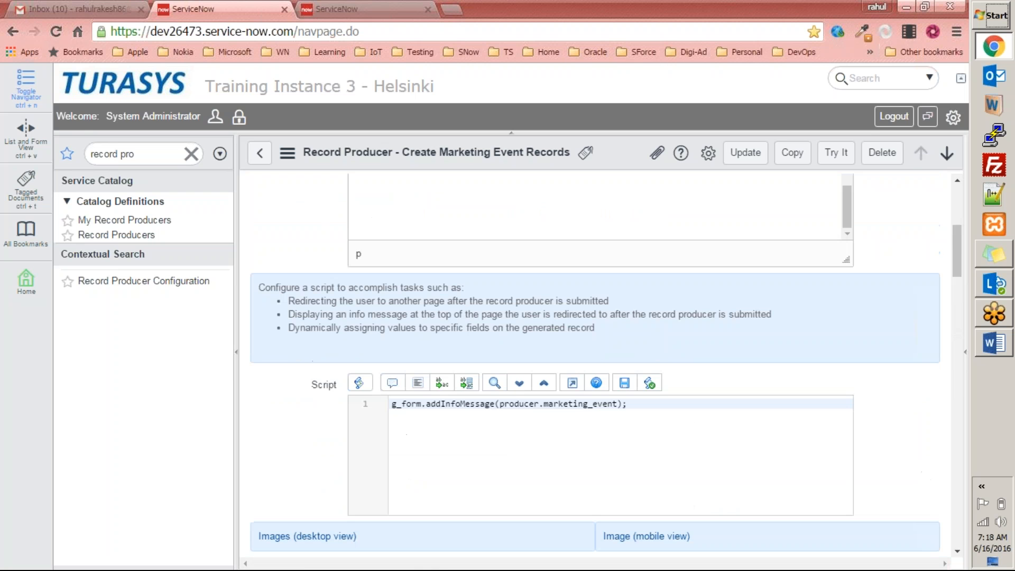
pyautogui.scroll(5, 739, 264)
# Preview the item, submit it with Marketing Event set to "test", and close the generated record's window.
pyautogui.click(734, 254)
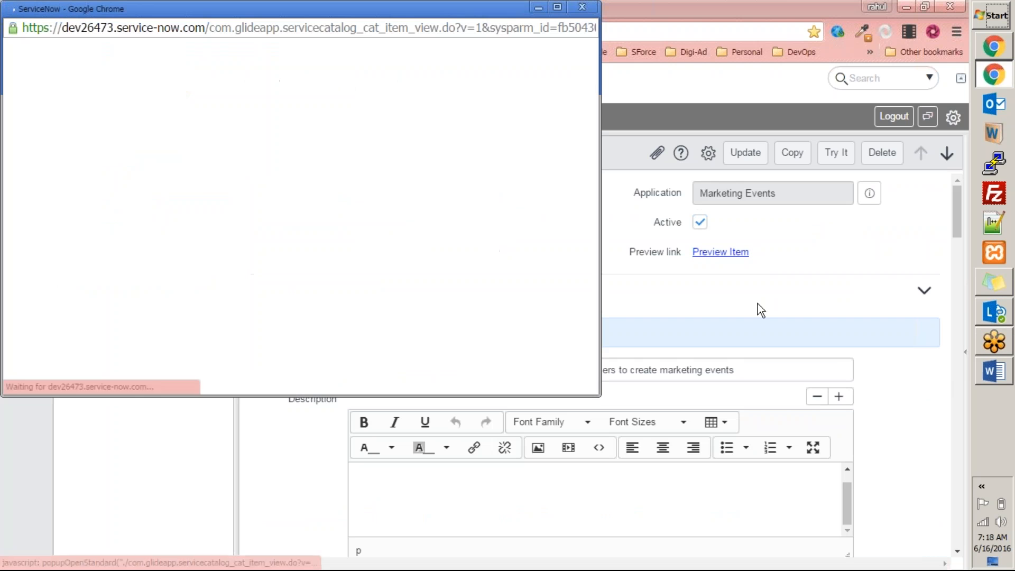
pyautogui.click(191, 123)
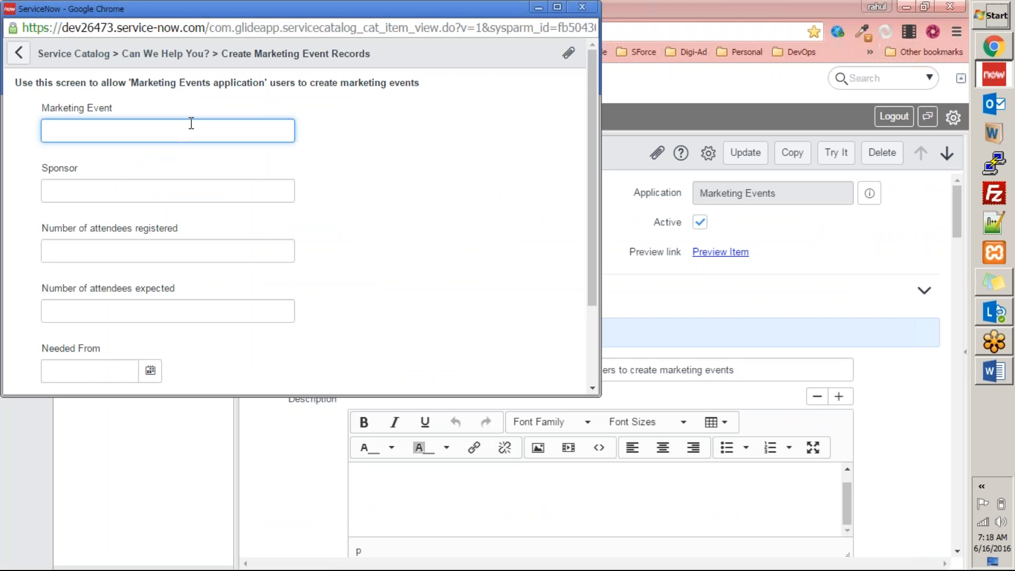
pyautogui.write('test')
pyautogui.scroll(-2, 518, 349)
pyautogui.click(559, 358)
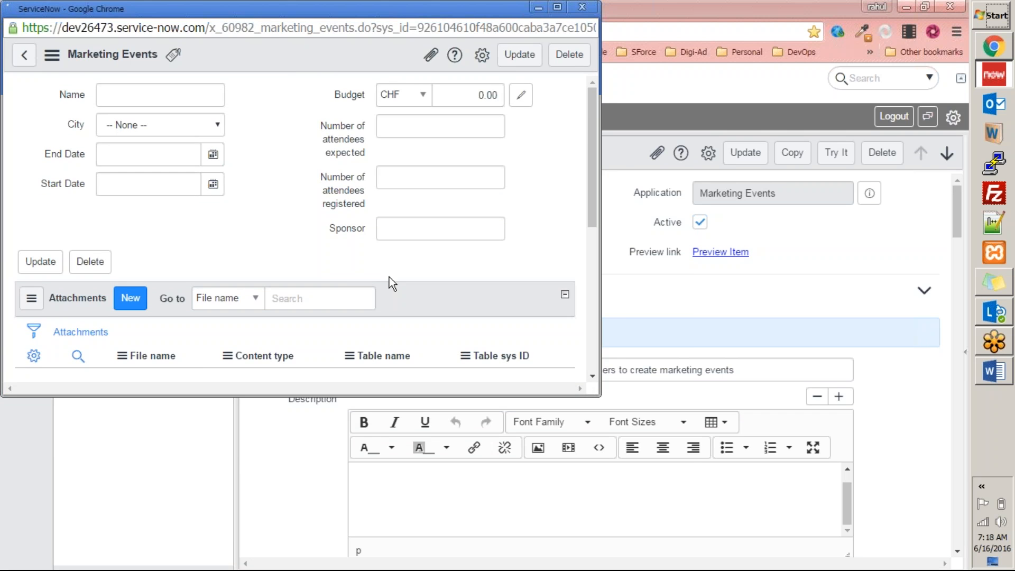
pyautogui.moveTo(281, 8); pyautogui.dragTo(372, 202)
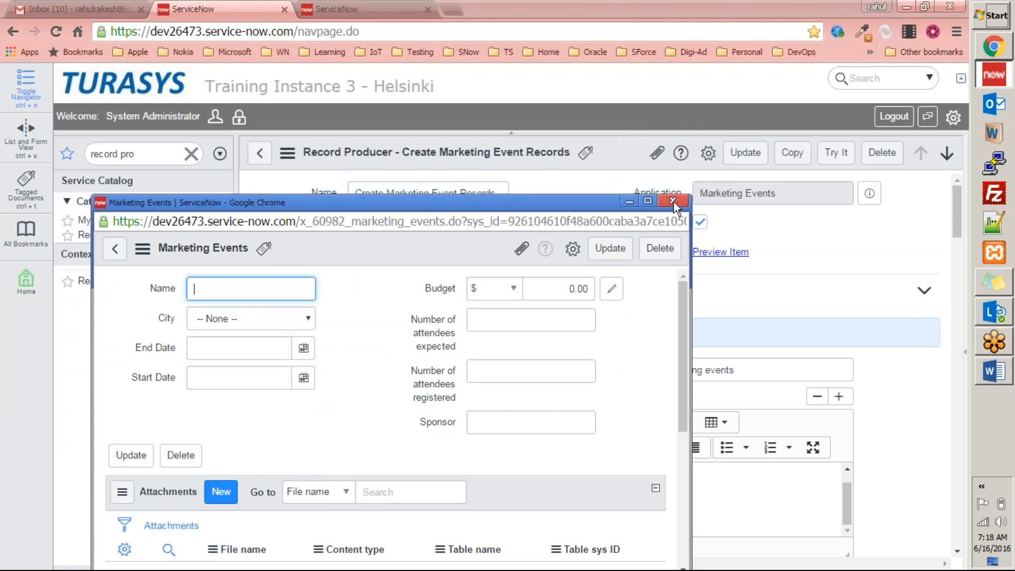
pyautogui.click(672, 201)
pyautogui.scroll(-5, 586, 281)
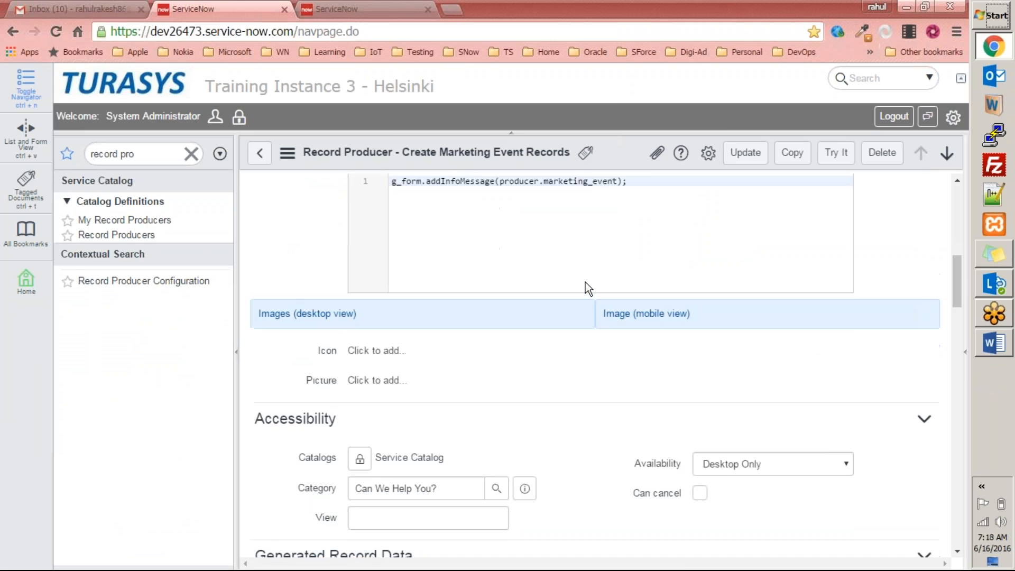
pyautogui.scroll(-10, 561, 285)
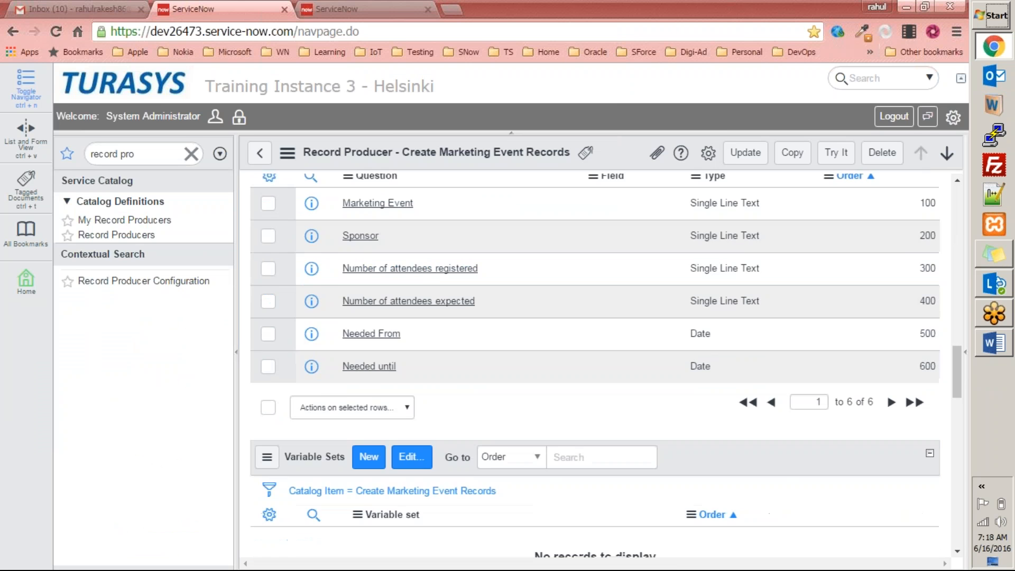
pyautogui.scroll(7, 561, 285)
pyautogui.scroll(10, 596, 365)
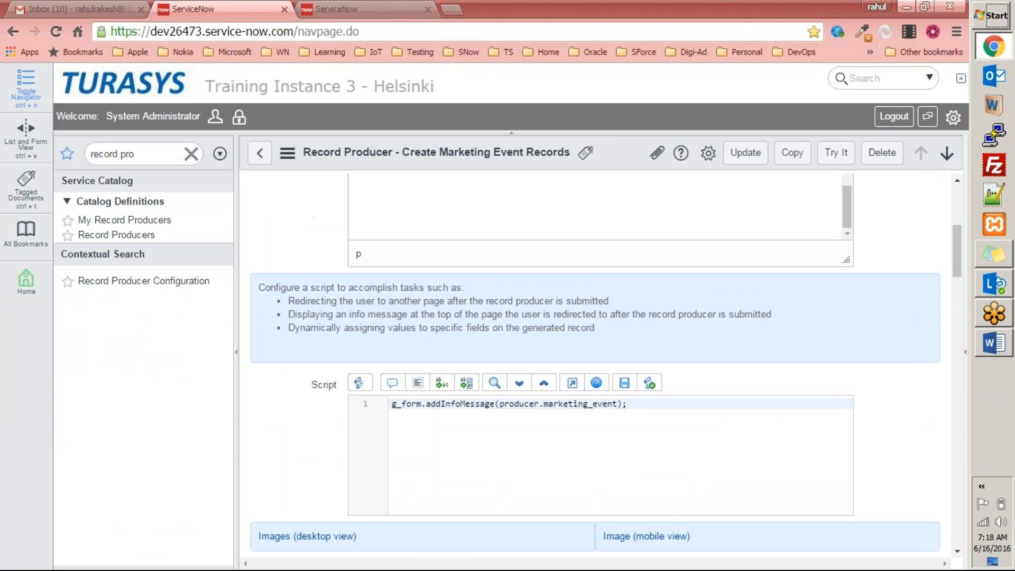
# Open the Marketing Event variable of the record producer, examine its name, default value and availability settings, and update it.
pyautogui.scroll(-10, 614, 407)
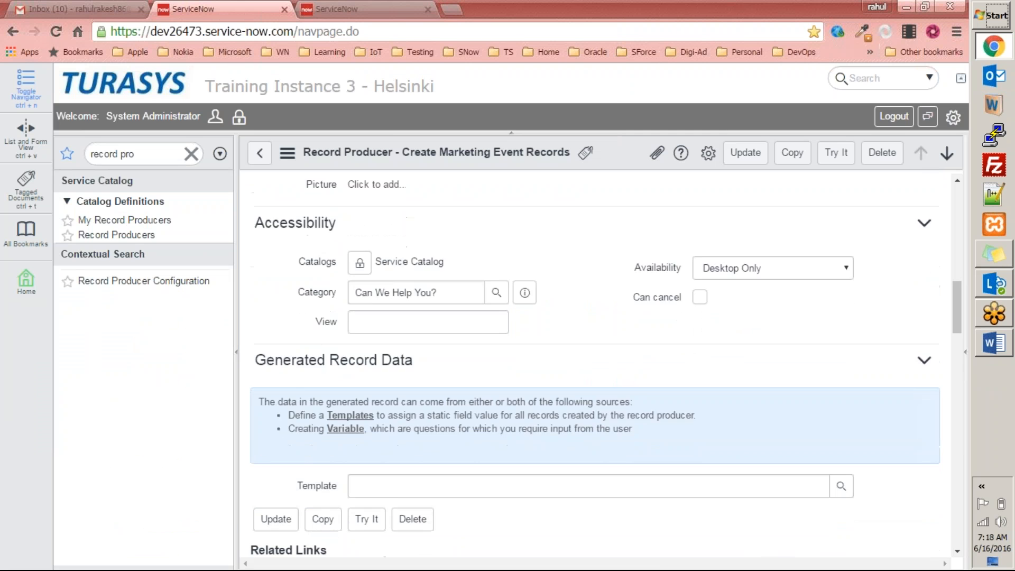
pyautogui.scroll(-4, 613, 407)
pyautogui.scroll(3, 613, 407)
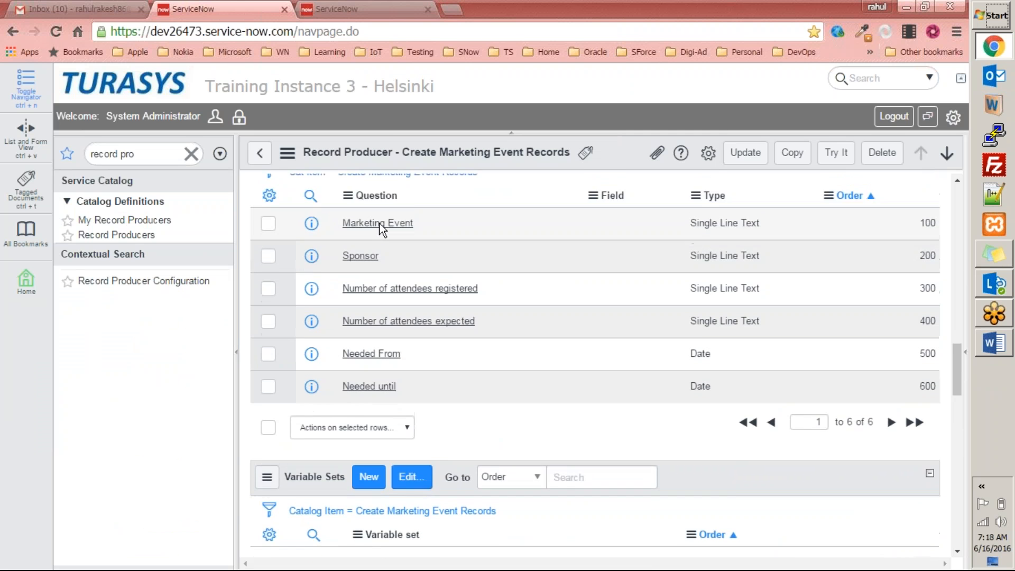
pyautogui.scroll(2, 378, 279)
pyautogui.click(378, 281)
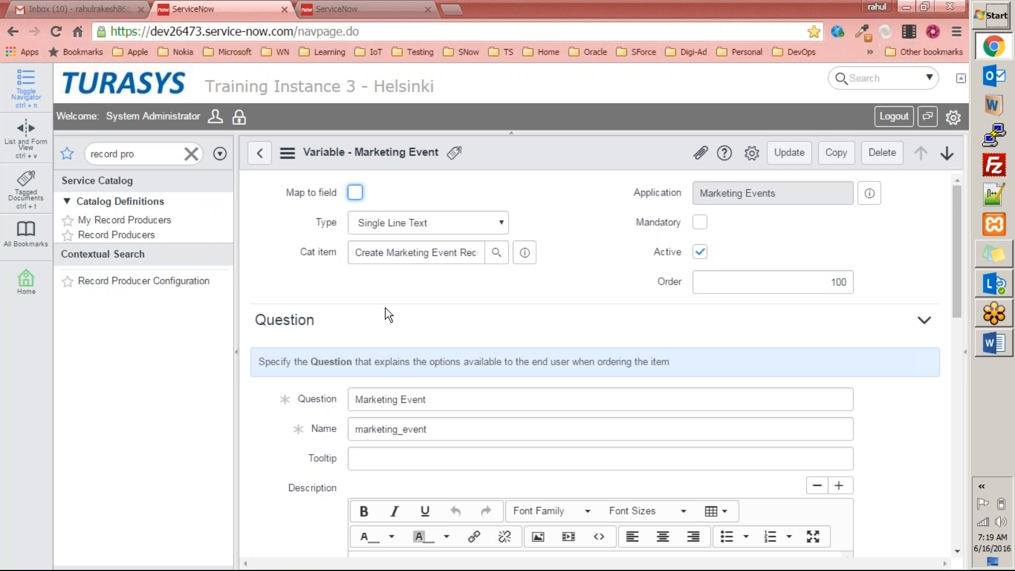
pyautogui.scroll(-10, 521, 439)
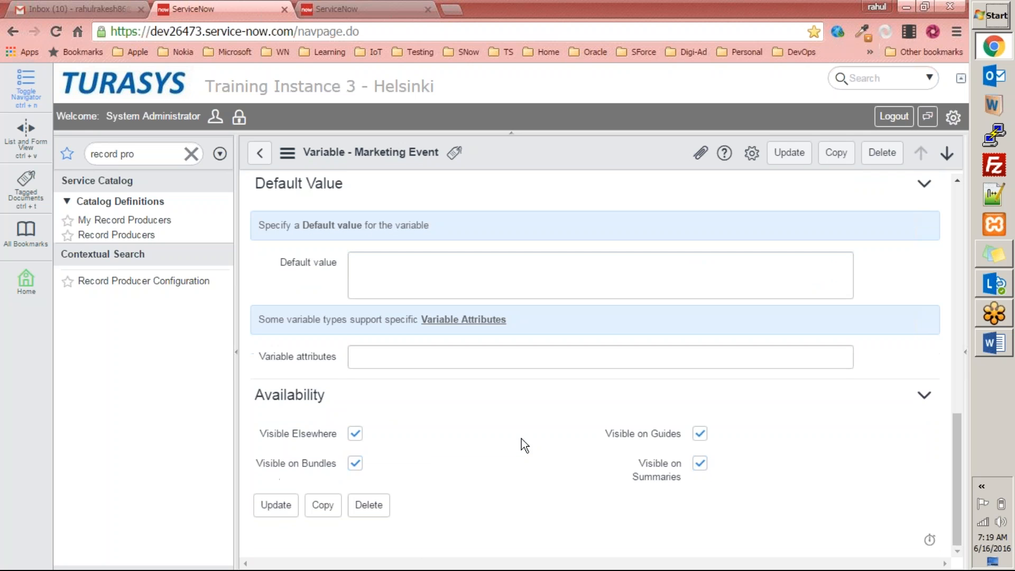
pyautogui.scroll(4, 774, 256)
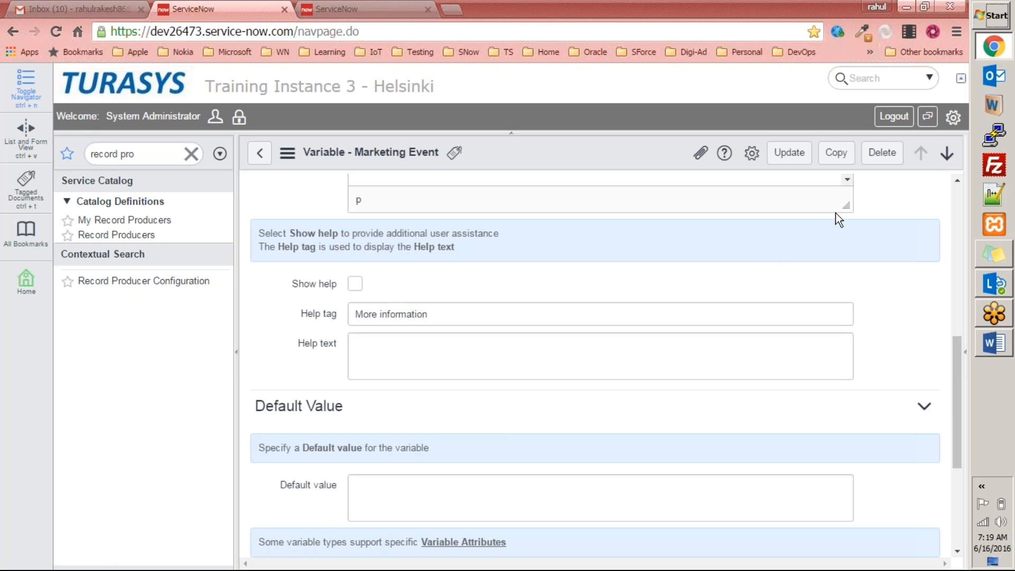
pyautogui.click(789, 154)
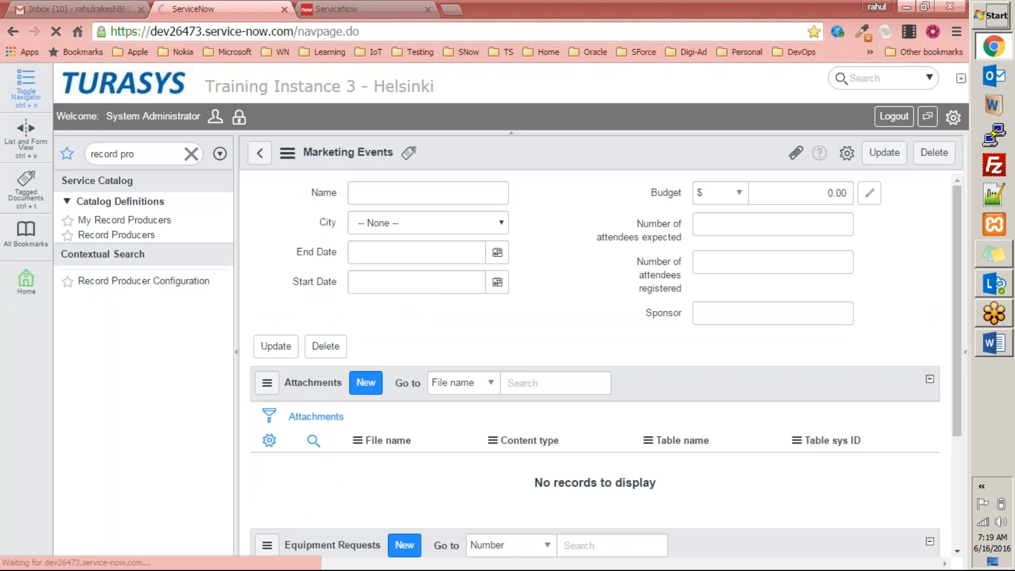
# Clear the navigator filter and open the Create Marketing Event Records form from the Self Service homepage.
pyautogui.click(192, 154)
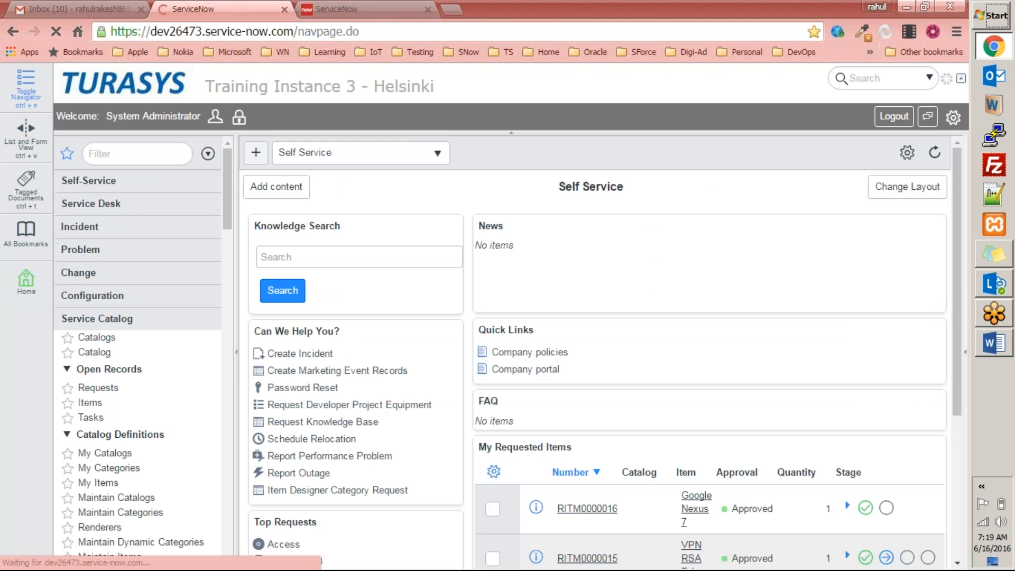
pyautogui.scroll(-5, 261, 256)
pyautogui.scroll(2, 261, 256)
pyautogui.scroll(2, 319, 306)
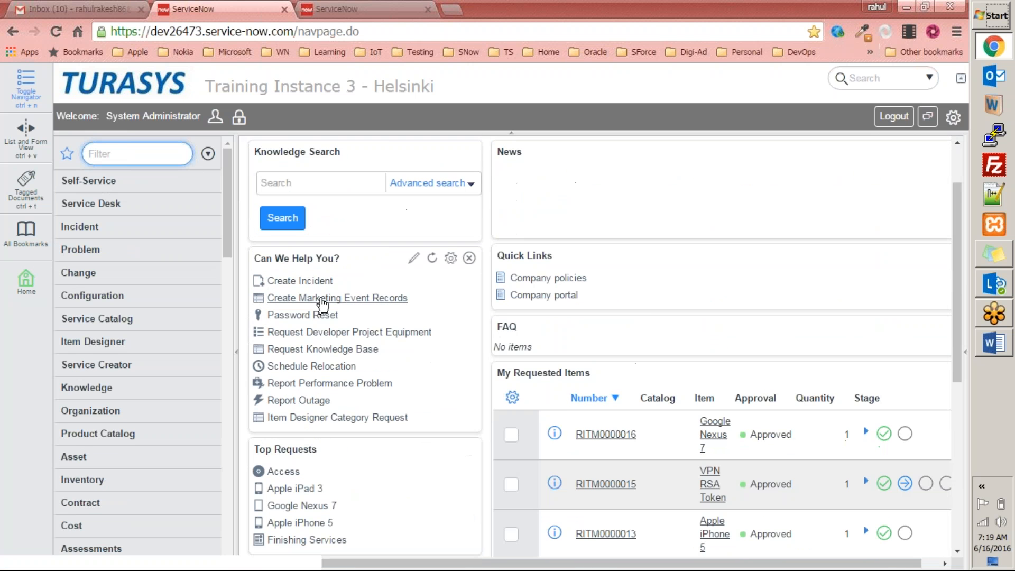
pyautogui.click(320, 306)
# Enter Noida as the Marketing Event, turasys as the Sponsor, 23 registered attendees and 12 expected attendees.
pyautogui.click(370, 230)
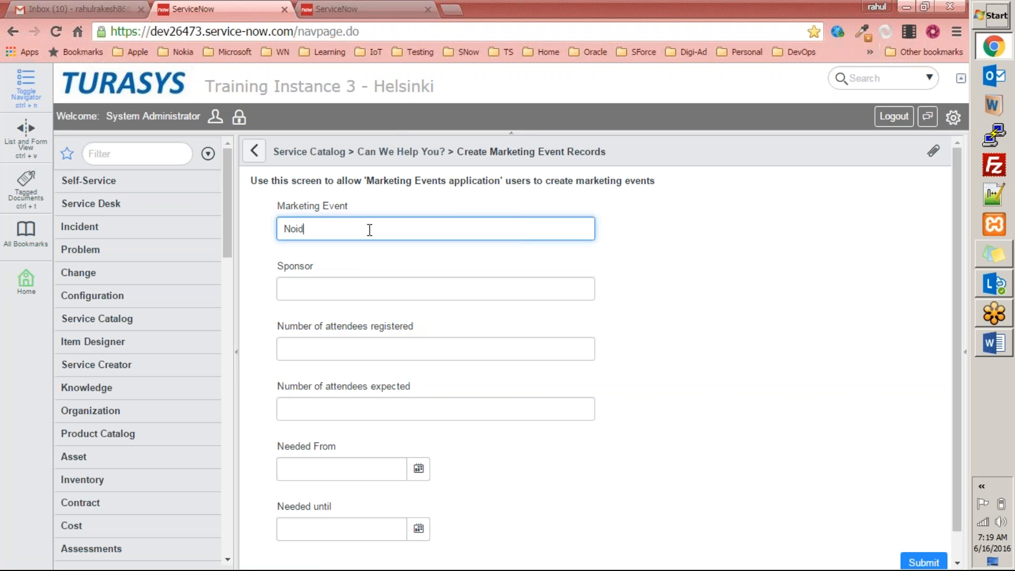
pyautogui.press('Tab')
pyautogui.press('Tab')
pyautogui.press('Tab')
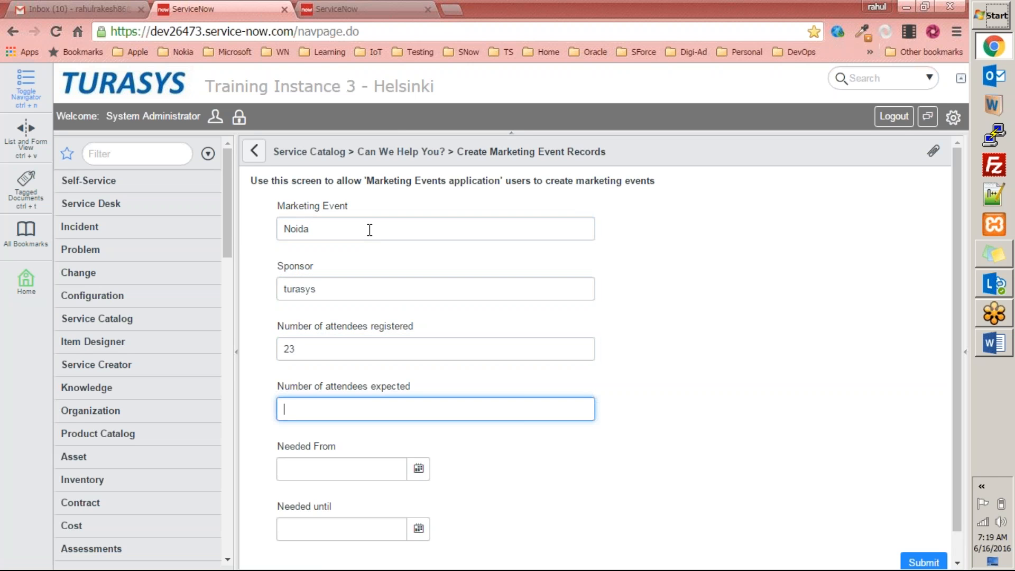
pyautogui.press('Tab')
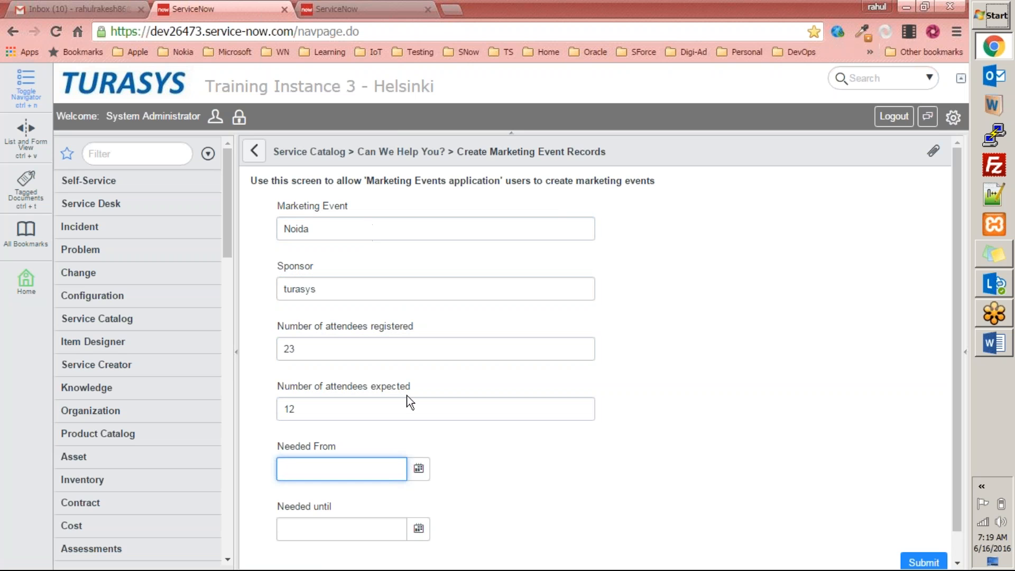
# Pick dates for Needed From and Needed until and submit the Create Marketing Event Records form.
pyautogui.click(419, 468)
pyautogui.click(352, 495)
pyautogui.click(419, 528)
pyautogui.click(343, 489)
pyautogui.scroll(-1, 567, 463)
pyautogui.click(923, 534)
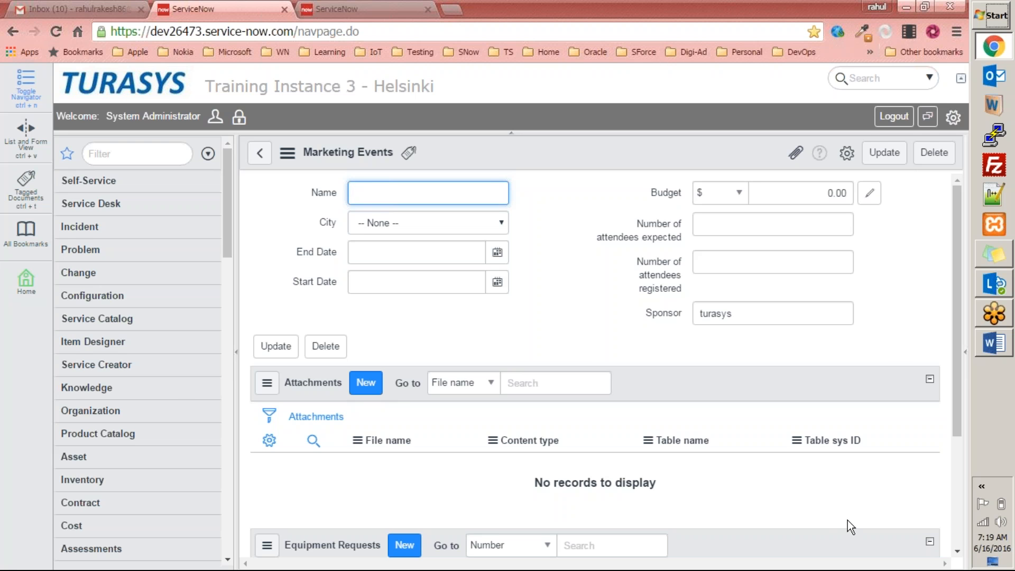
# Examine the generated Marketing Events record and check the Name field's underlying column name.
pyautogui.click(496, 224)
pyautogui.click(554, 229)
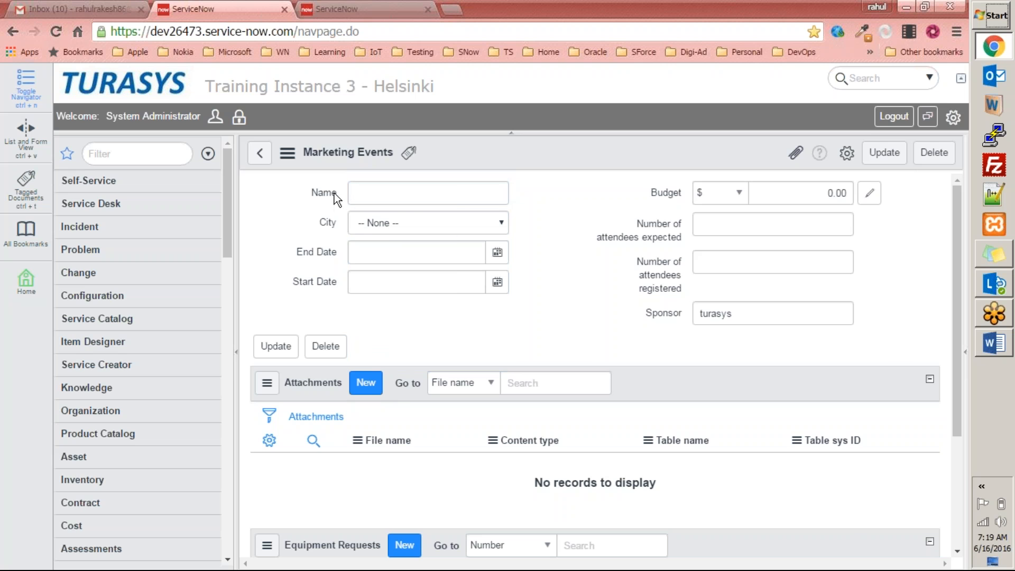
pyautogui.rightClick(334, 193)
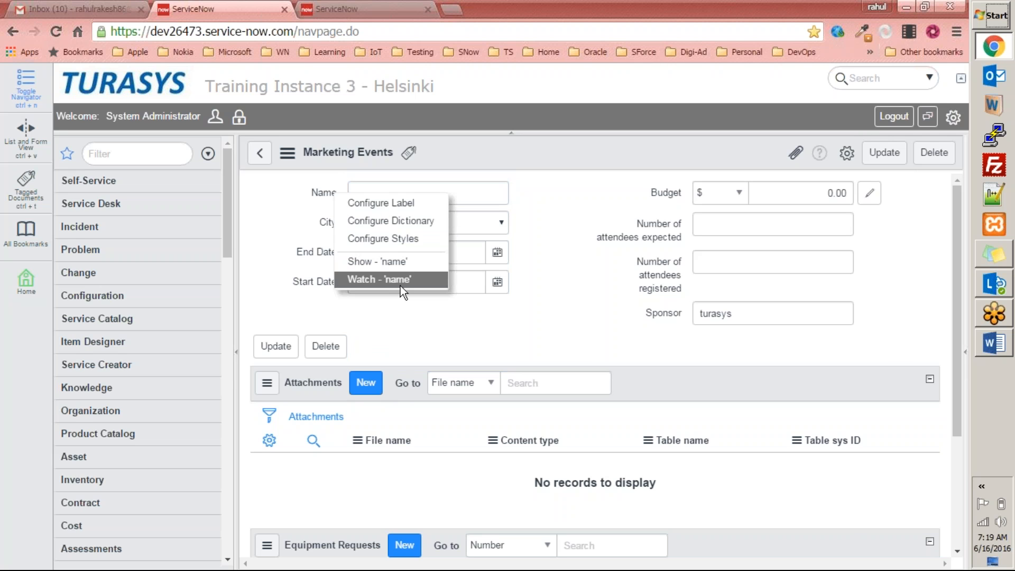
pyautogui.click(845, 261)
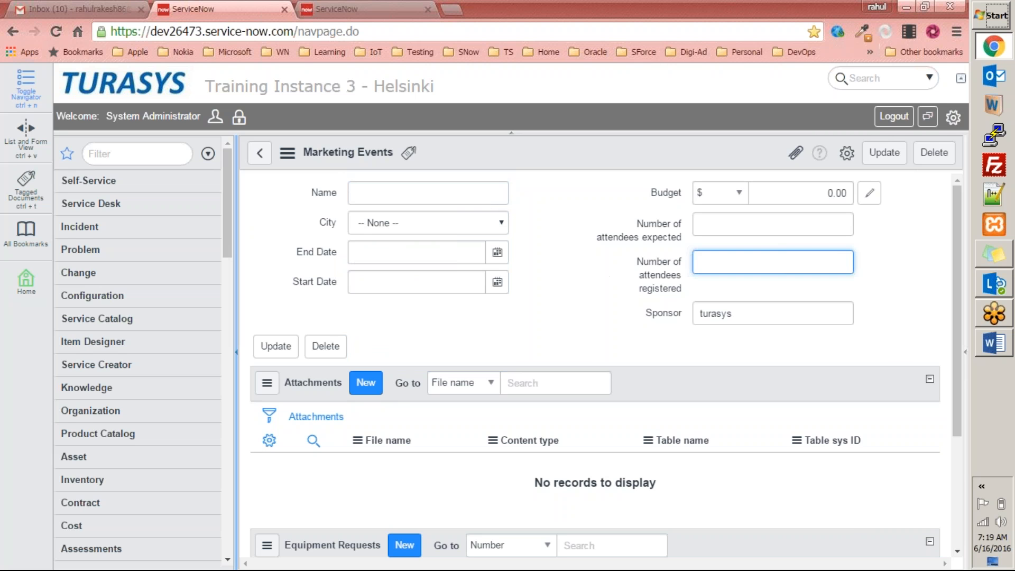
# Leave the generated record, filter the navigator for "recor" and open the Create Marketing Event Records record producer.
pyautogui.click(259, 152)
pyautogui.click(148, 153)
pyautogui.write('recor')
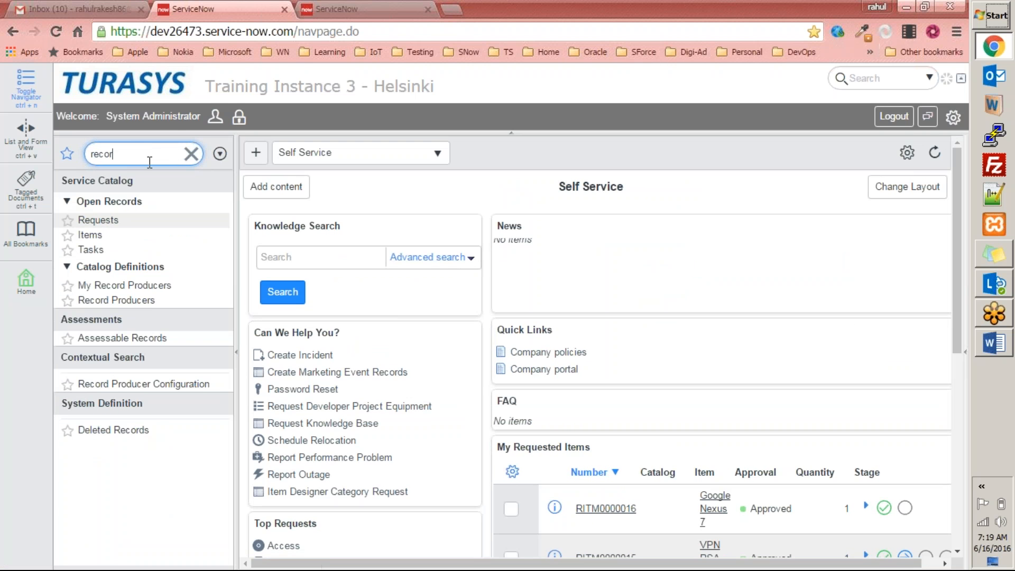
pyautogui.click(117, 299)
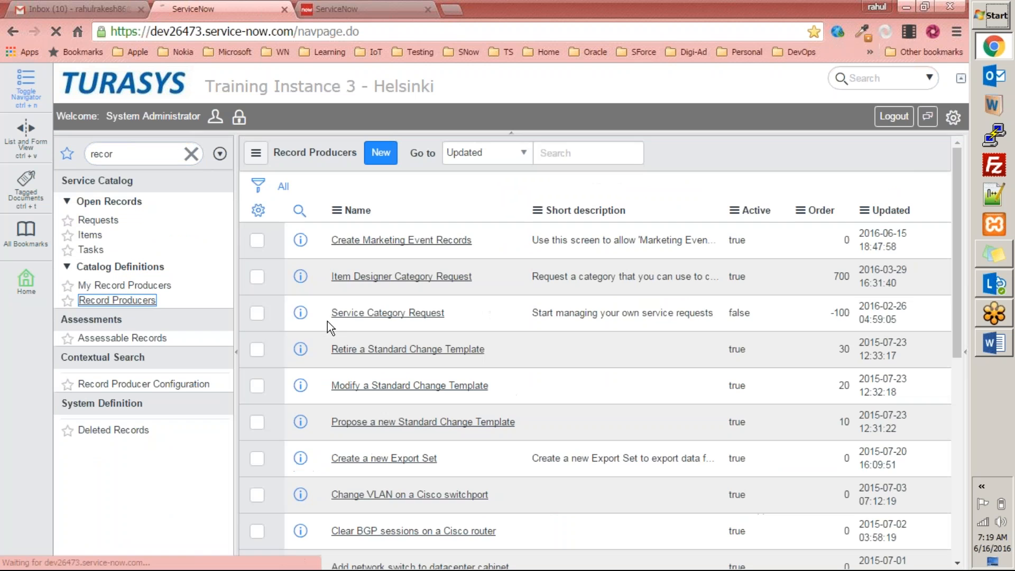
pyautogui.click(401, 240)
# Change the Marketing Event variable's name to "name" and update the variable.
pyautogui.scroll(-5, 470, 384)
pyautogui.scroll(-20, 444, 410)
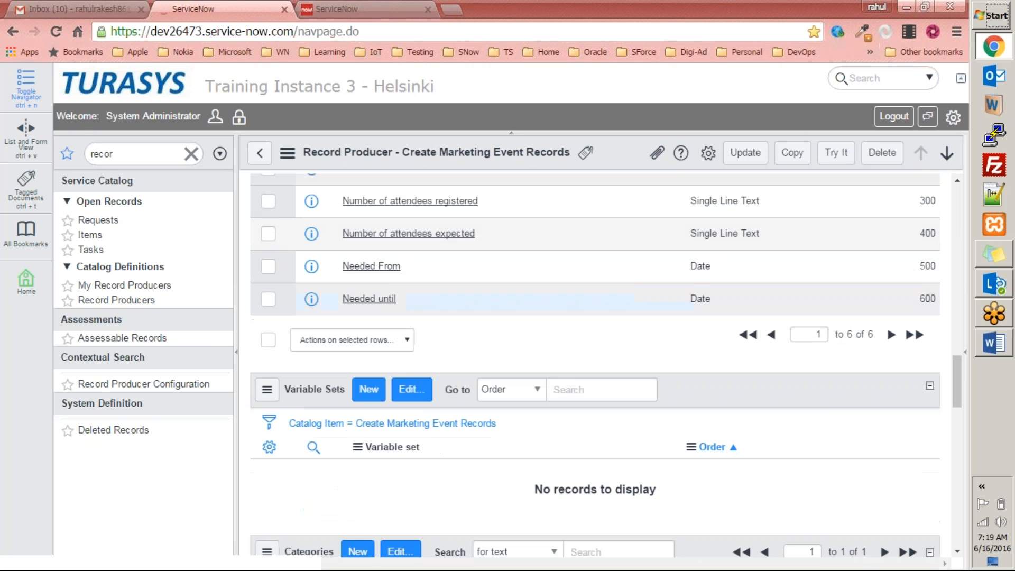
pyautogui.scroll(3, 412, 296)
pyautogui.click(384, 285)
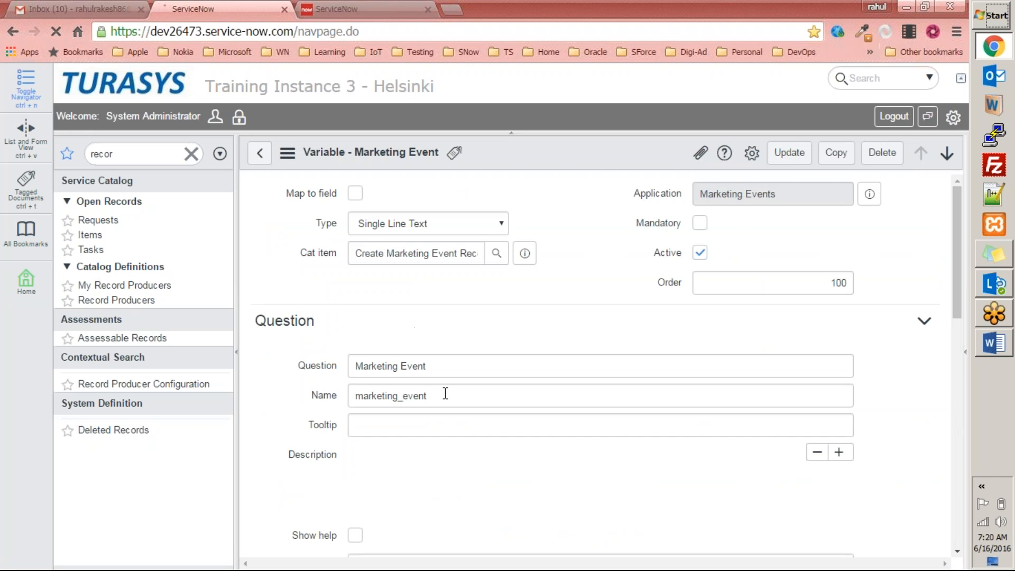
pyautogui.press('Tab')
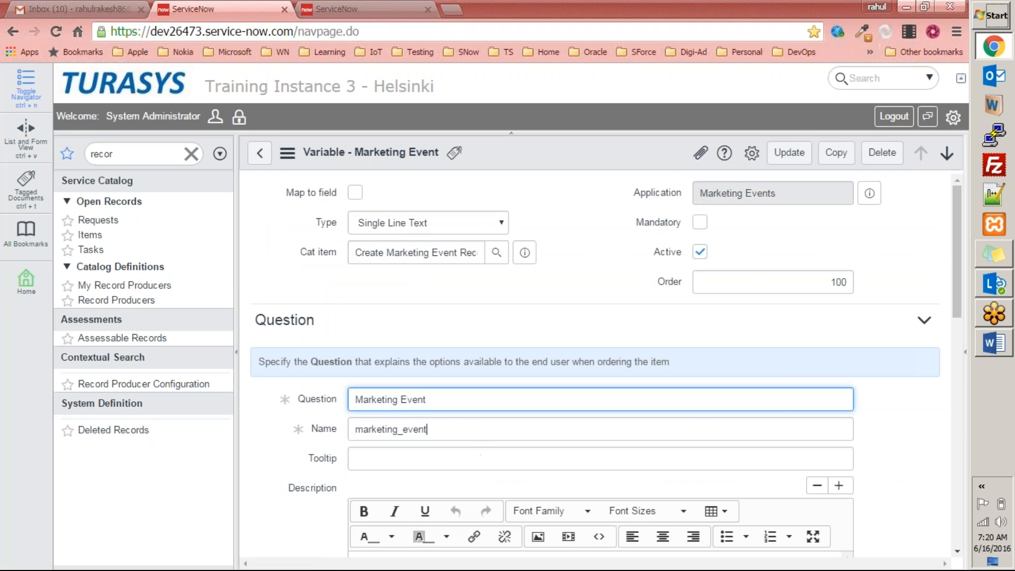
pyautogui.write('name')
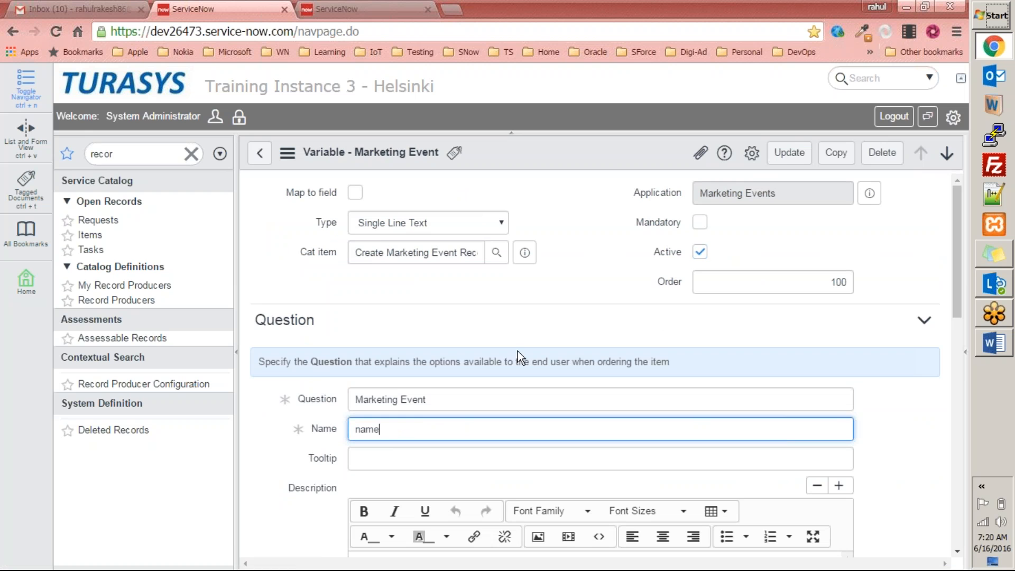
pyautogui.click(787, 153)
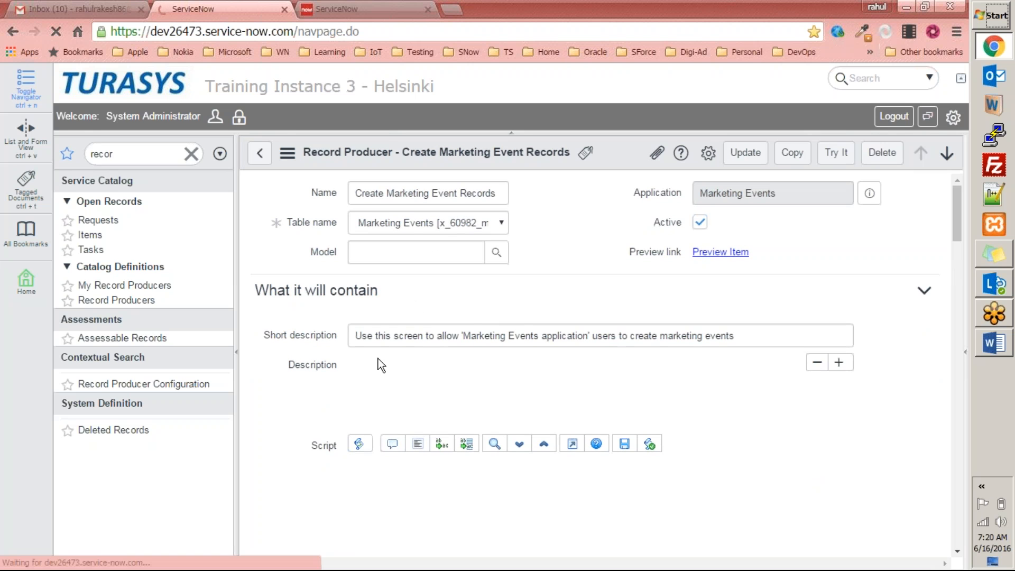
# Delete the whole script of the Create Marketing Event Records record producer and update it.
pyautogui.scroll(-6, 398, 375)
pyautogui.hotkey('ctrl', 'a')
pyautogui.press('BackSpace')
pyautogui.click(744, 153)
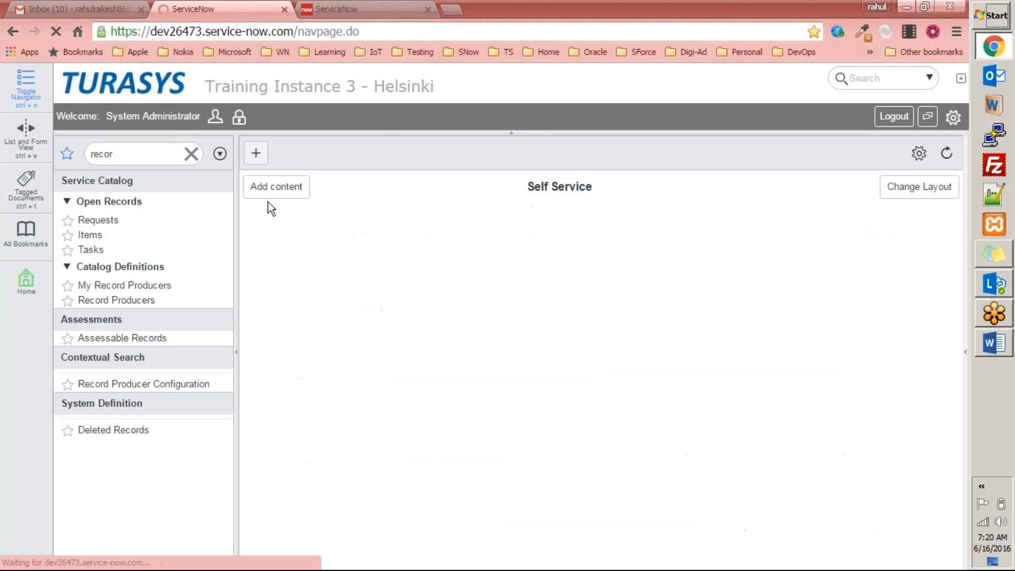
# Open Create Marketing Event Records from the homepage and submit it with Marketing Event Patna and Sponsor Microsoft, checking the generated record's Name.
pyautogui.click(338, 372)
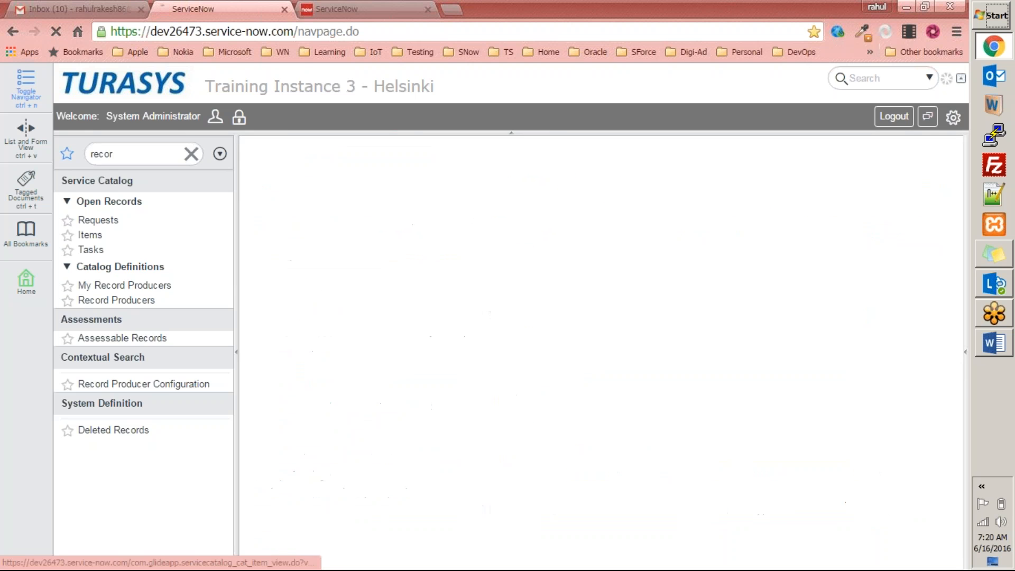
pyautogui.click(330, 227)
pyautogui.write('Patna')
pyautogui.press('Tab')
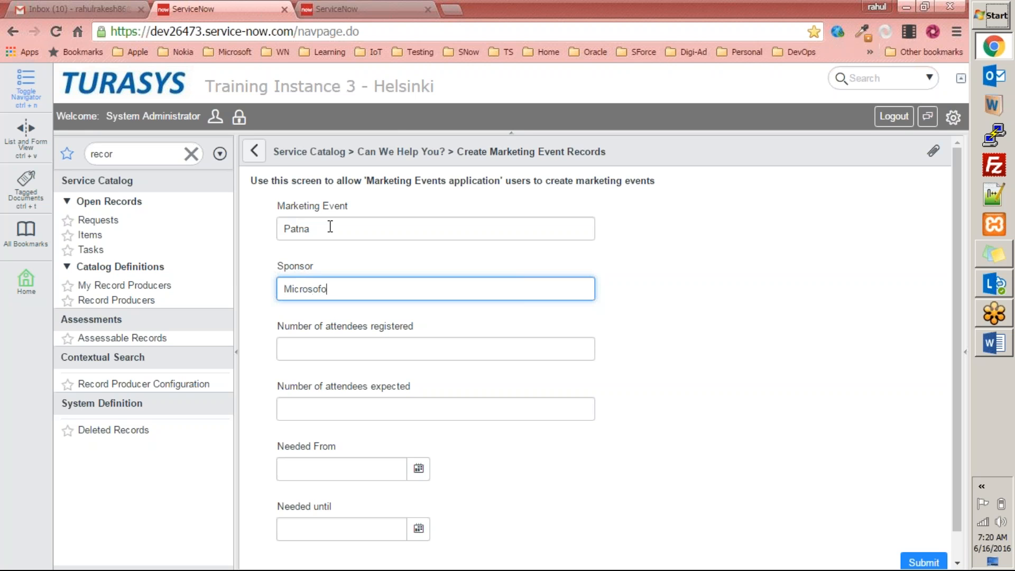
pyautogui.scroll(-1, 704, 467)
pyautogui.click(925, 534)
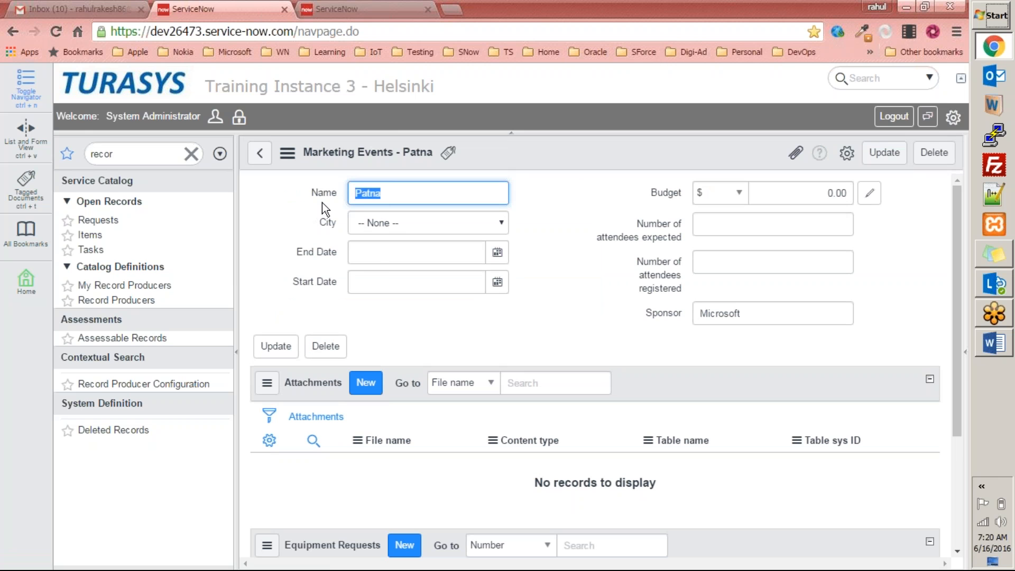
pyautogui.click(533, 212)
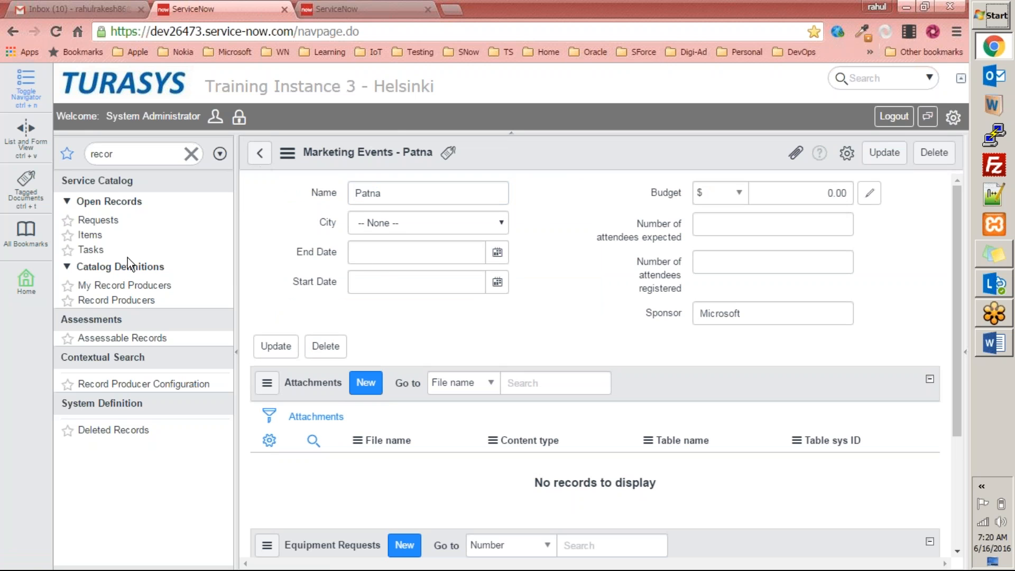
# Reopen the Create Marketing Event Records record producer and examine its script area and list of variables.
pyautogui.click(130, 304)
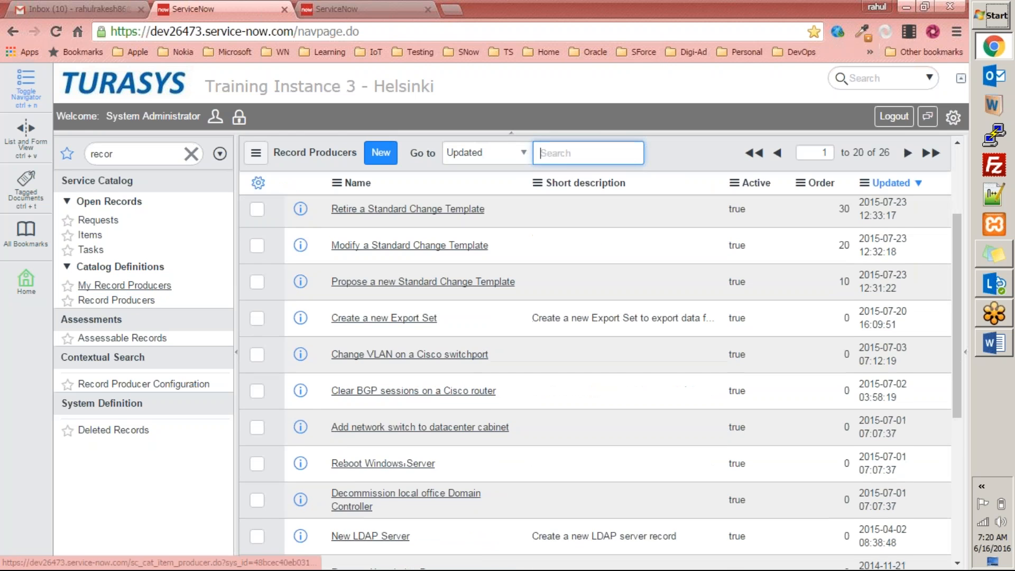
pyautogui.click(436, 241)
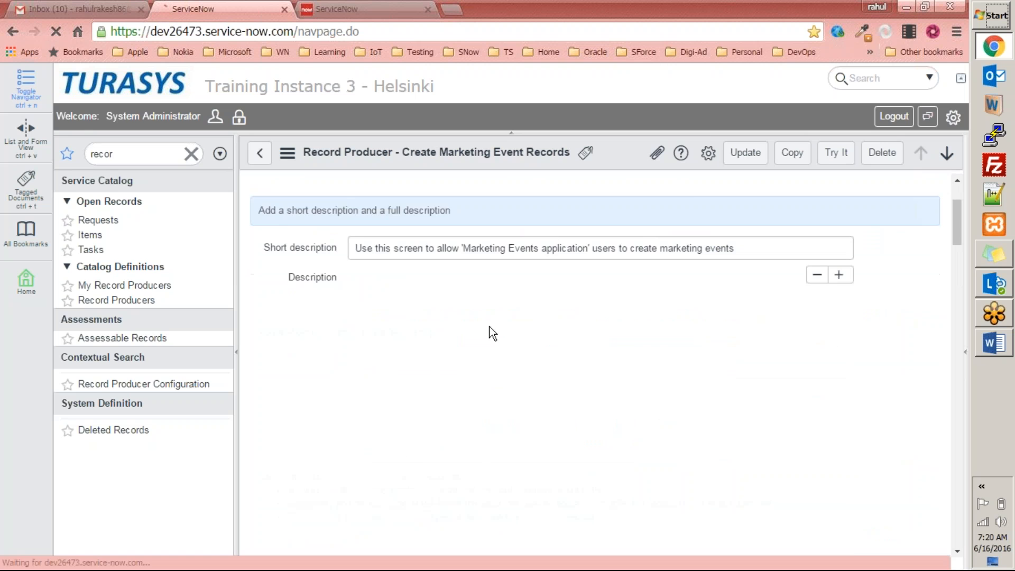
pyautogui.scroll(-5, 487, 326)
pyautogui.click(463, 413)
pyautogui.scroll(-4, 451, 404)
pyautogui.scroll(-2, 449, 397)
pyautogui.scroll(-8, 450, 402)
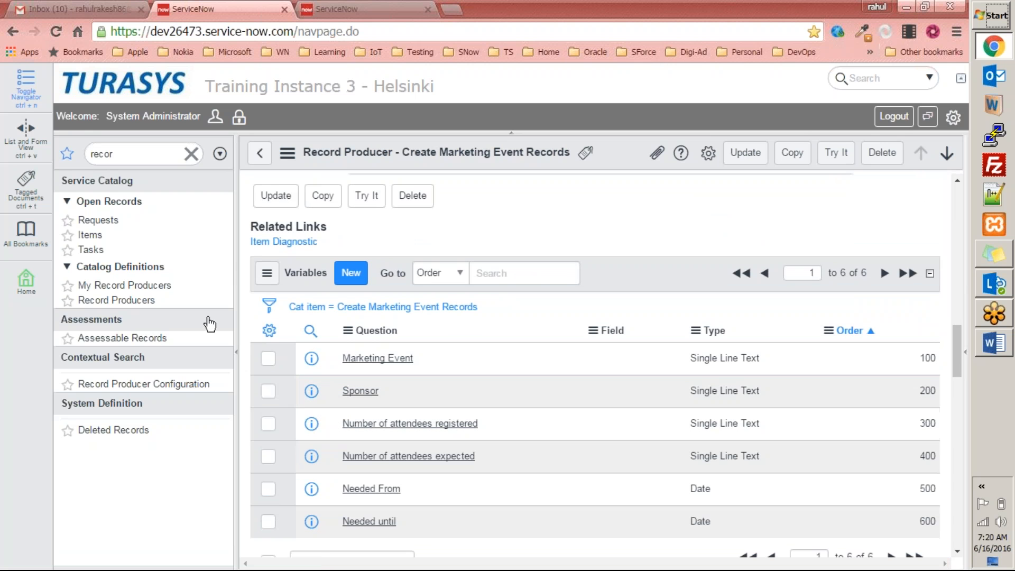
# Duplicate the browser tab showing the record producer and switch to the duplicate.
pyautogui.rightClick(248, 17)
pyautogui.click(286, 64)
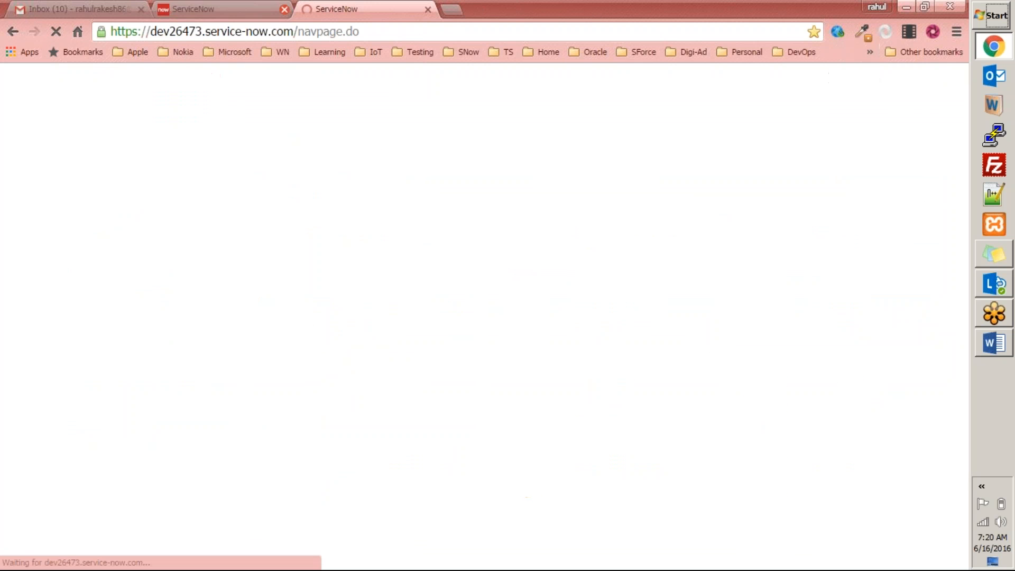
pyautogui.click(222, 9)
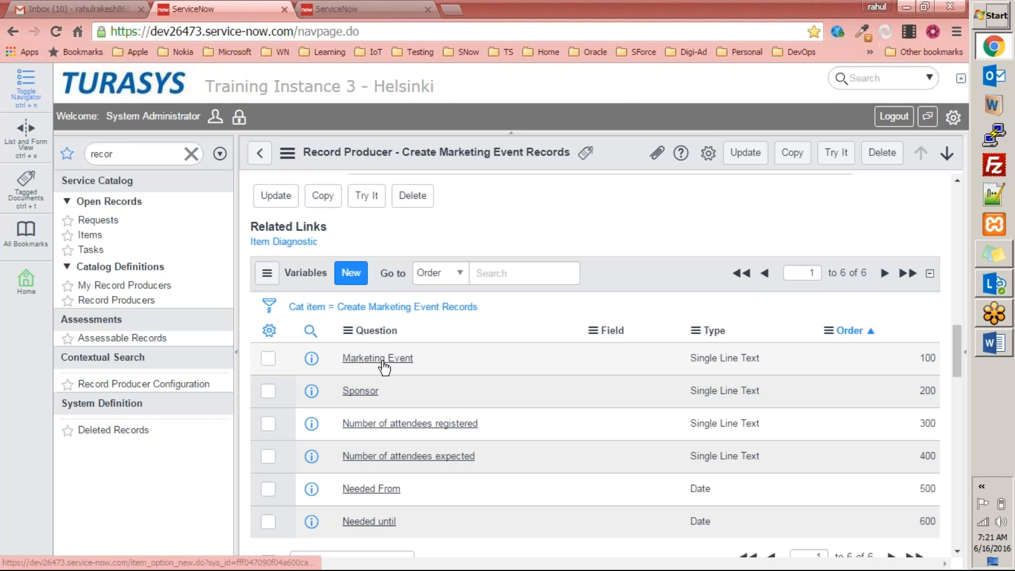
pyautogui.hotkey('ctrl', 'Tab')
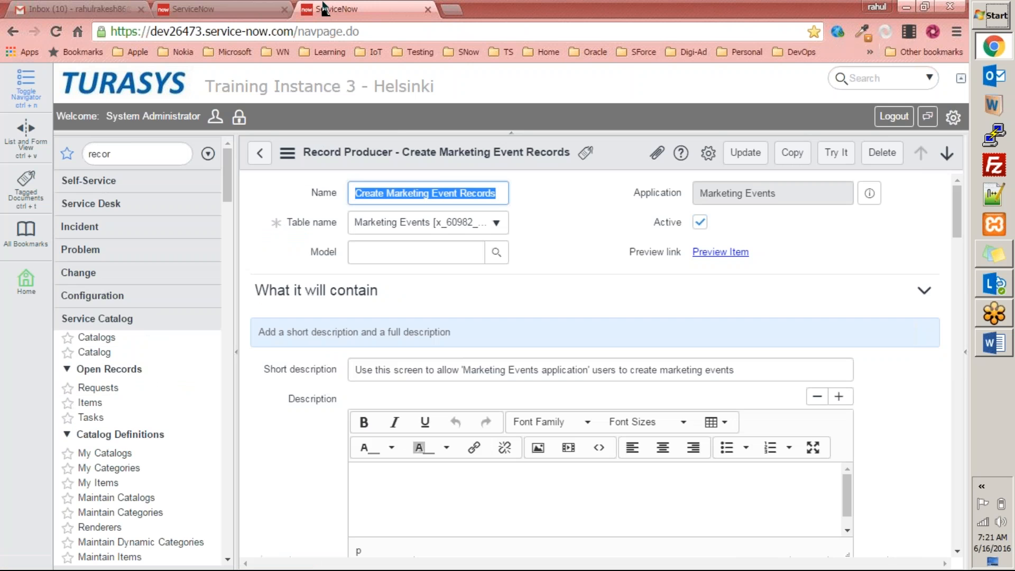
# Find the Applications module under System Applications and open the Marketing Events application for editing in a maximized Studio window.
pyautogui.click(527, 263)
pyautogui.click(152, 149)
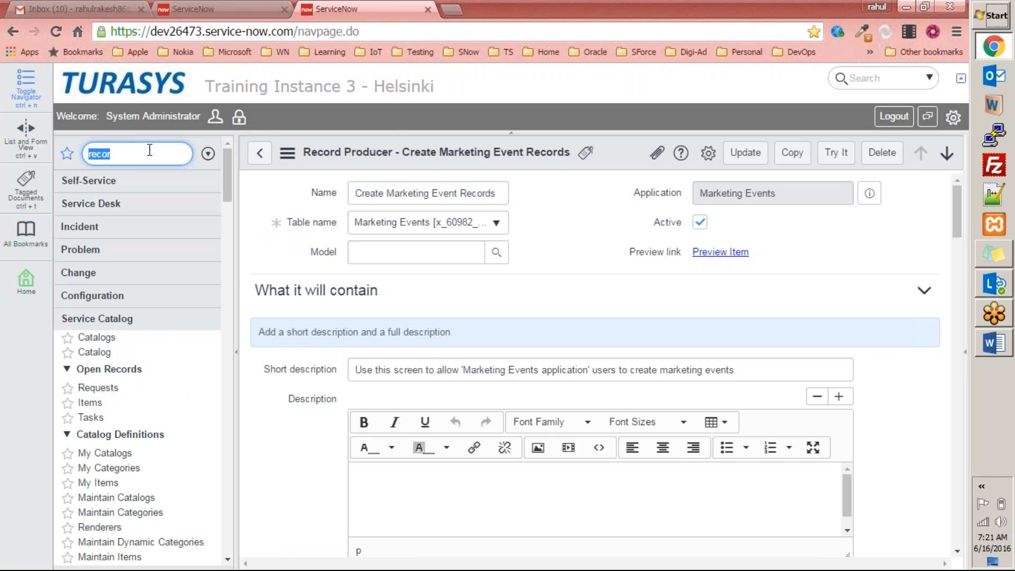
pyautogui.write('application')
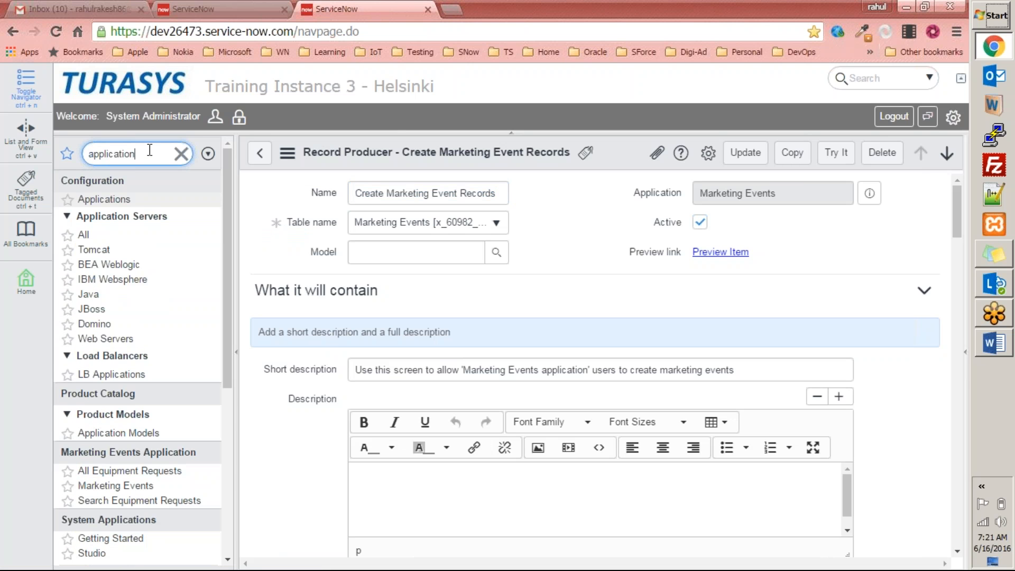
pyautogui.write('s')
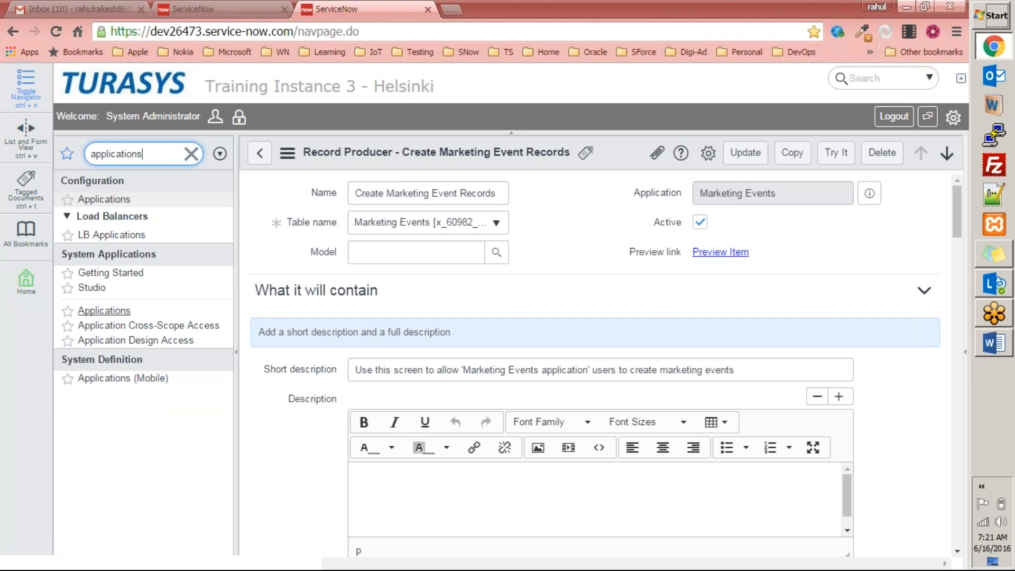
pyautogui.click(101, 311)
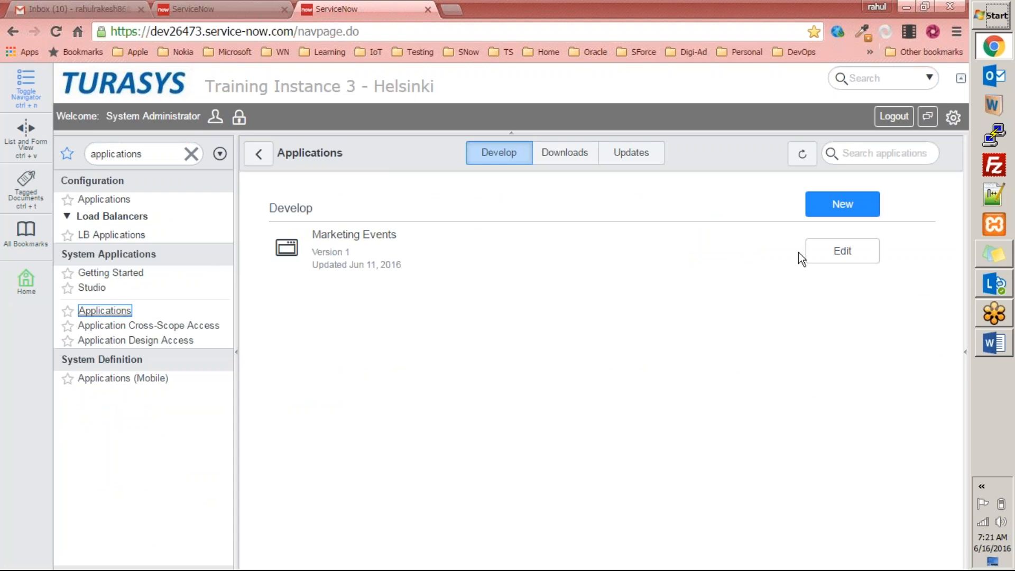
pyautogui.click(838, 253)
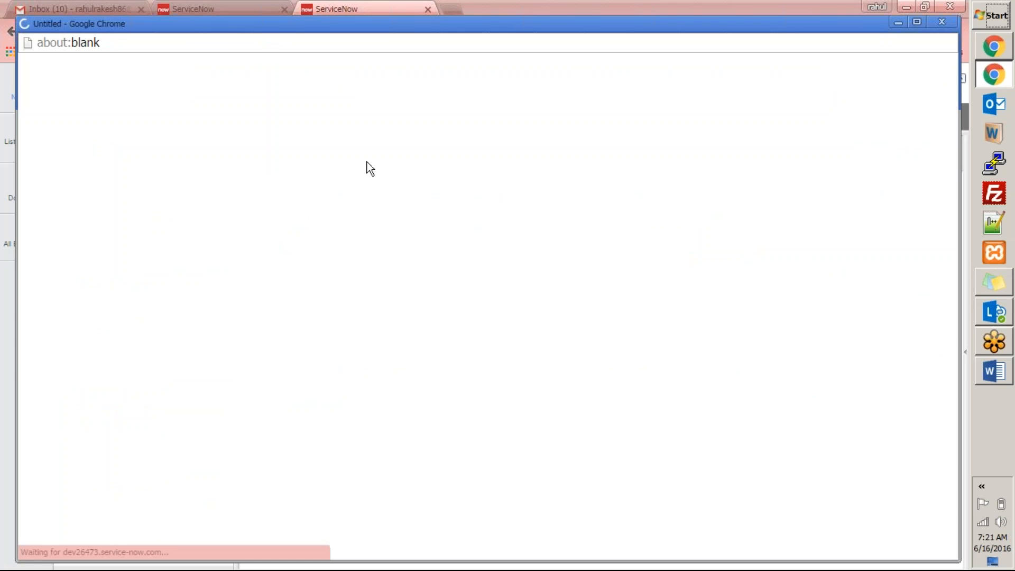
pyautogui.doubleClick(329, 23)
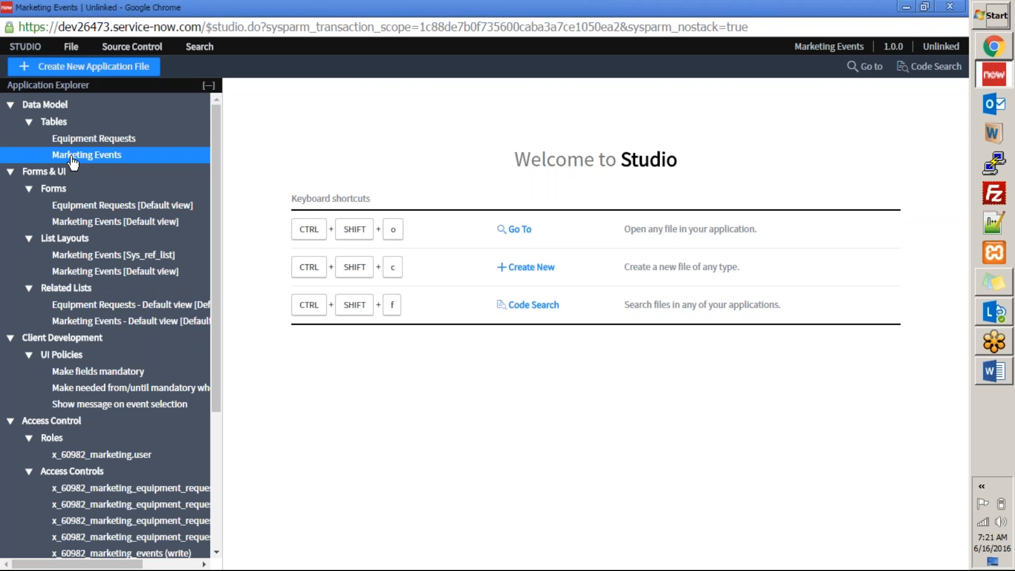
# Open the Marketing Events table in Studio and copy the column name of its Number of attendees expected column.
pyautogui.click(100, 155)
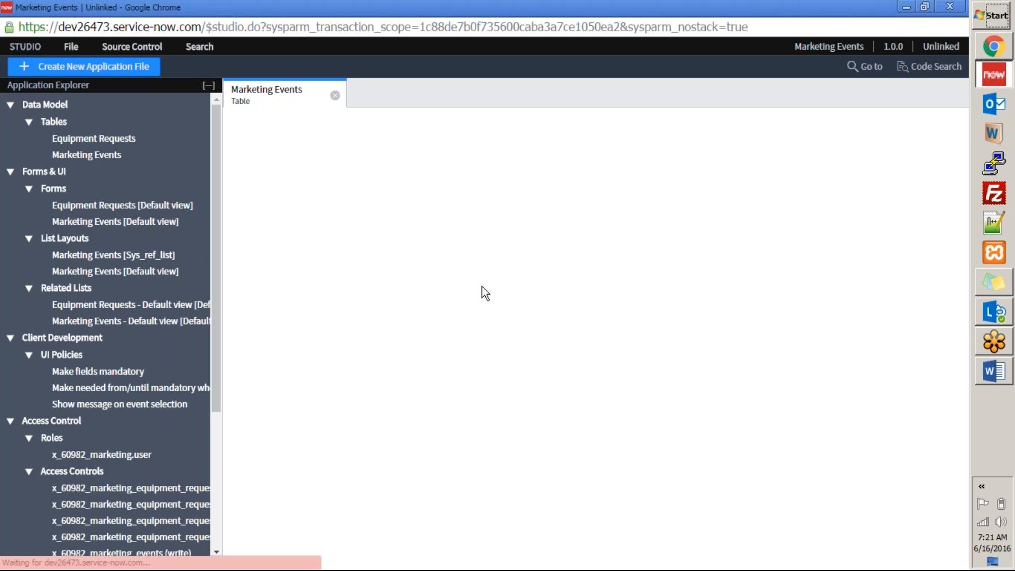
pyautogui.scroll(-4, 463, 313)
pyautogui.scroll(-2, 465, 341)
pyautogui.scroll(3, 450, 341)
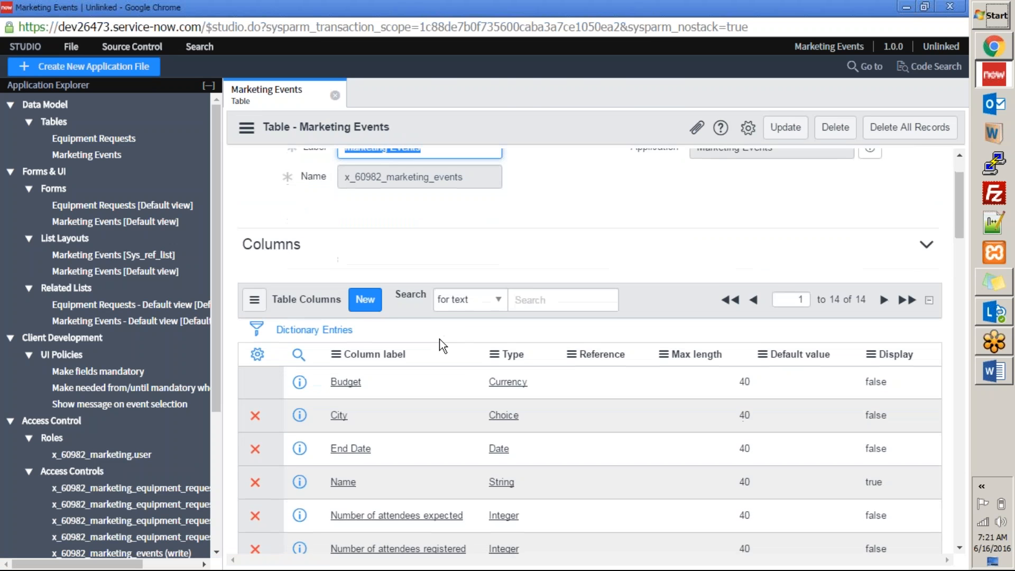
pyautogui.scroll(-2, 440, 338)
pyautogui.scroll(-2, 348, 338)
pyautogui.click(376, 294)
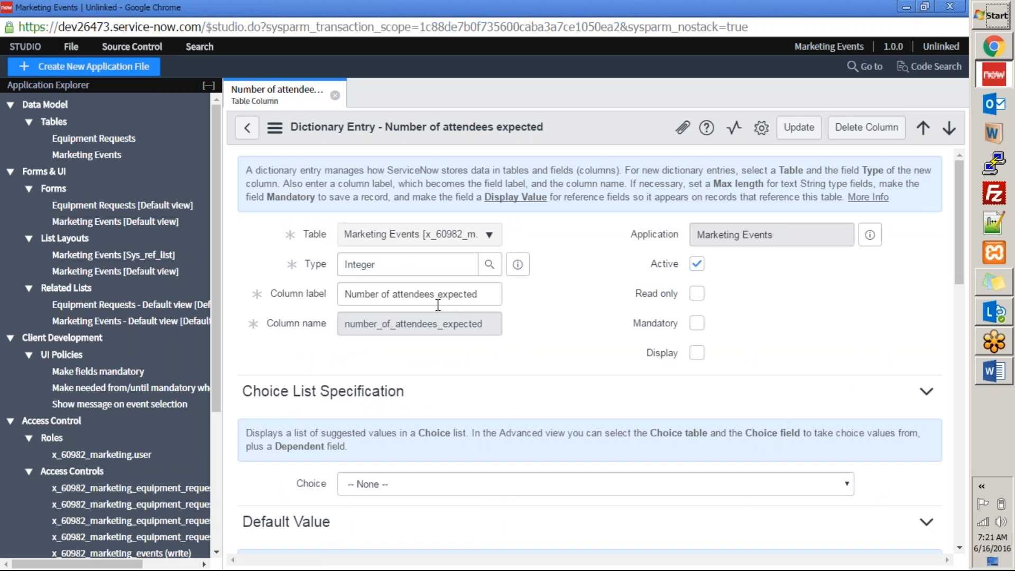
pyautogui.moveTo(496, 323); pyautogui.dragTo(294, 322)
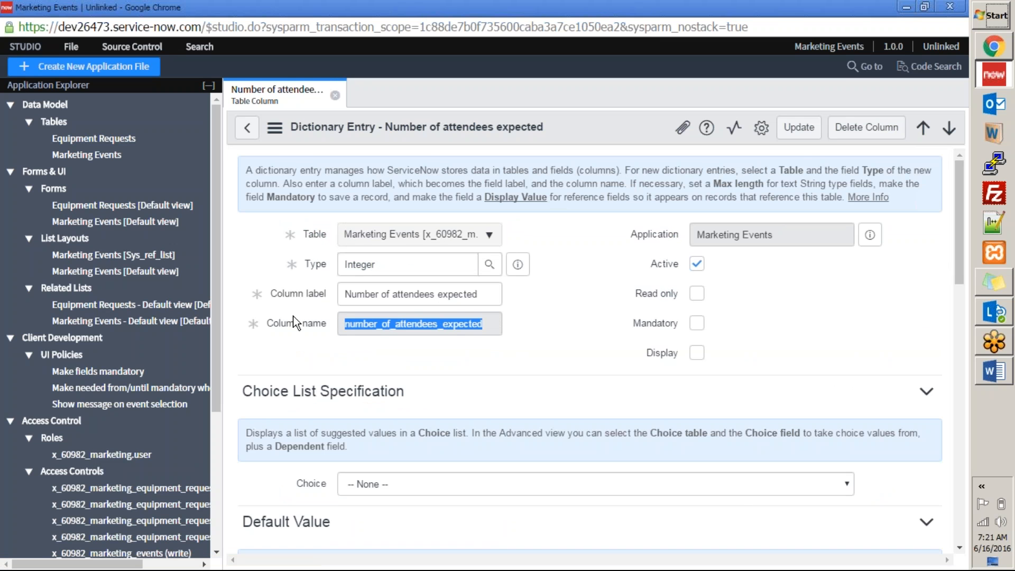
# Back in the record producer, set the Number of attendees expected variable's name to number_of_attendees_expected and update the variable.
pyautogui.hotkey('alt', 'Tab')
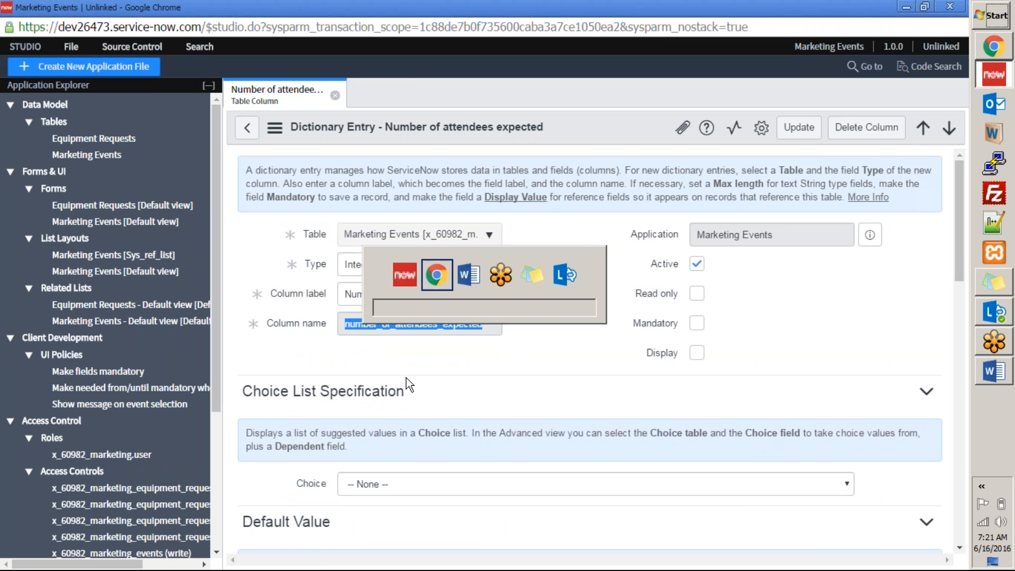
pyautogui.click(251, 11)
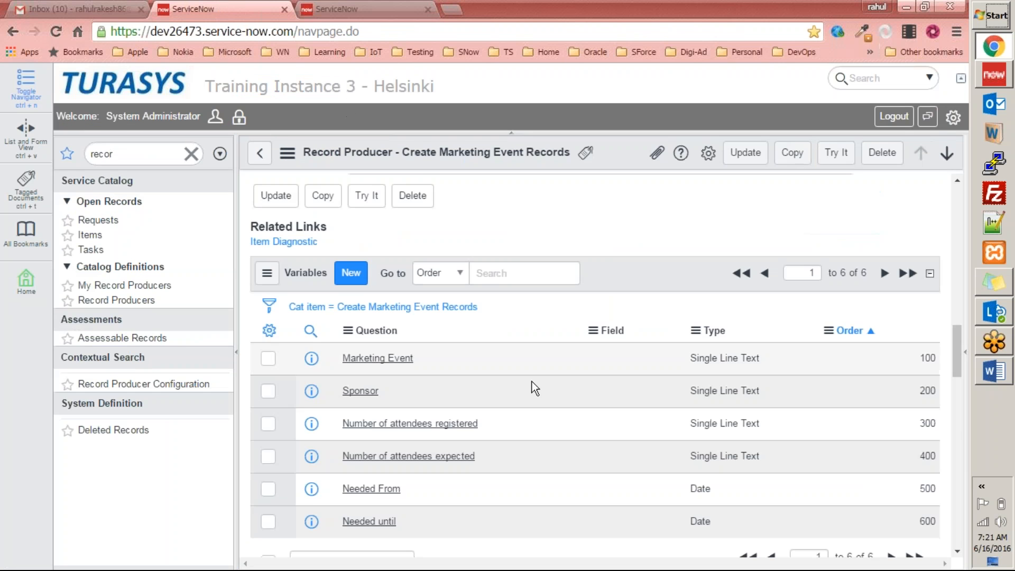
pyautogui.scroll(-3, 525, 381)
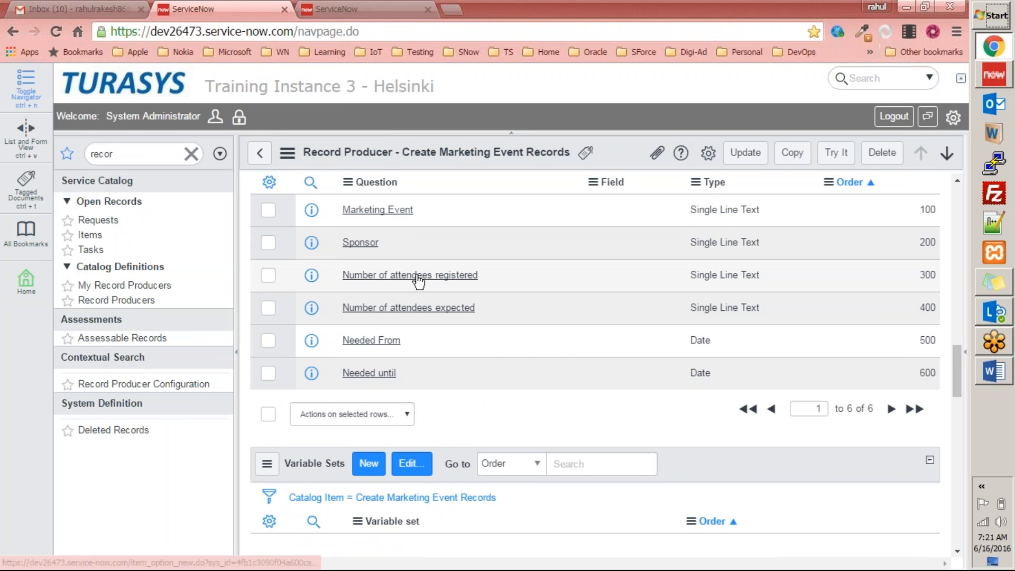
pyautogui.click(442, 307)
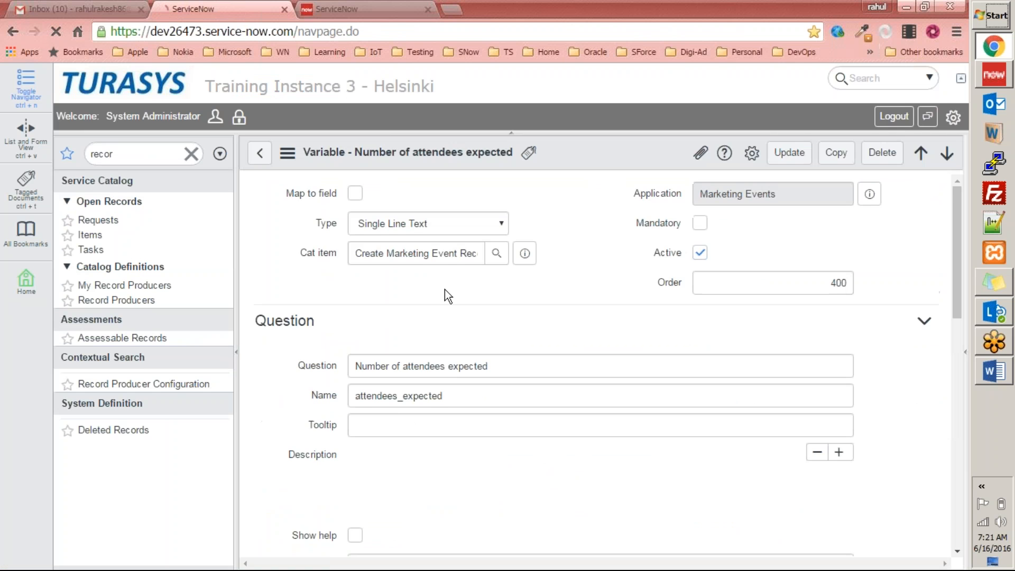
pyautogui.click(485, 429)
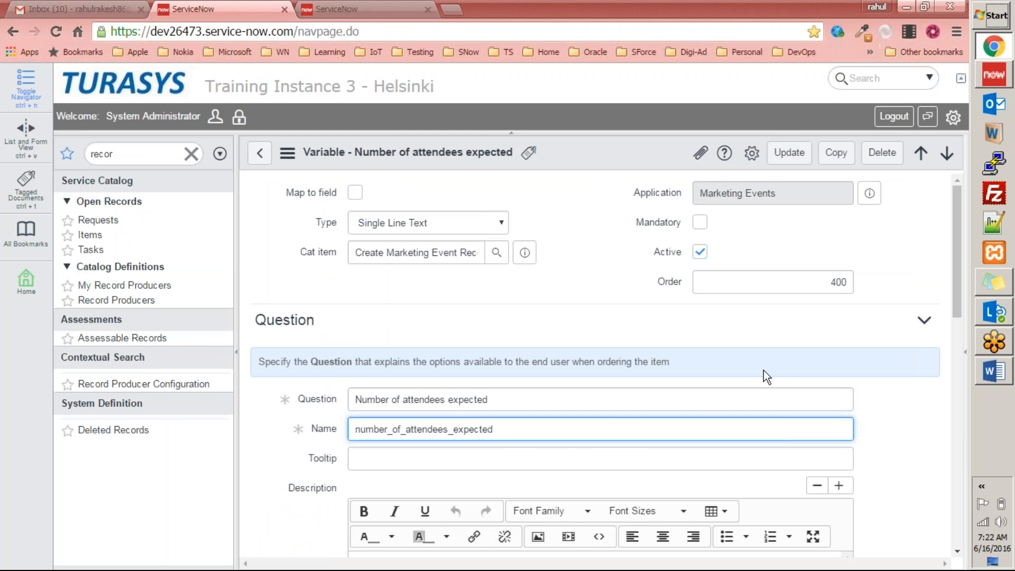
pyautogui.click(781, 154)
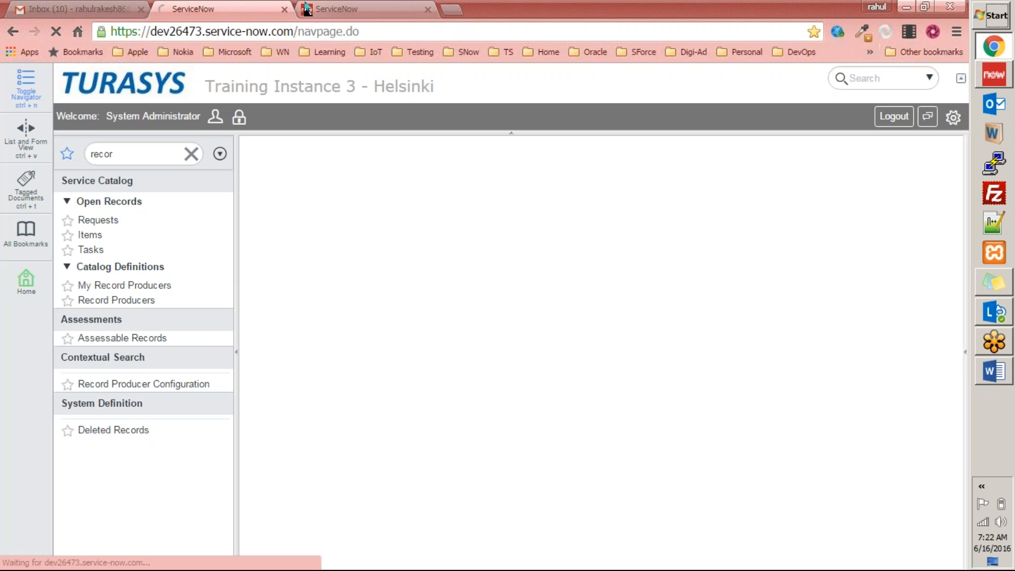
# Switch to Studio and go back from the column's dictionary entry to the Marketing Events table's column list.
pyautogui.click(328, 10)
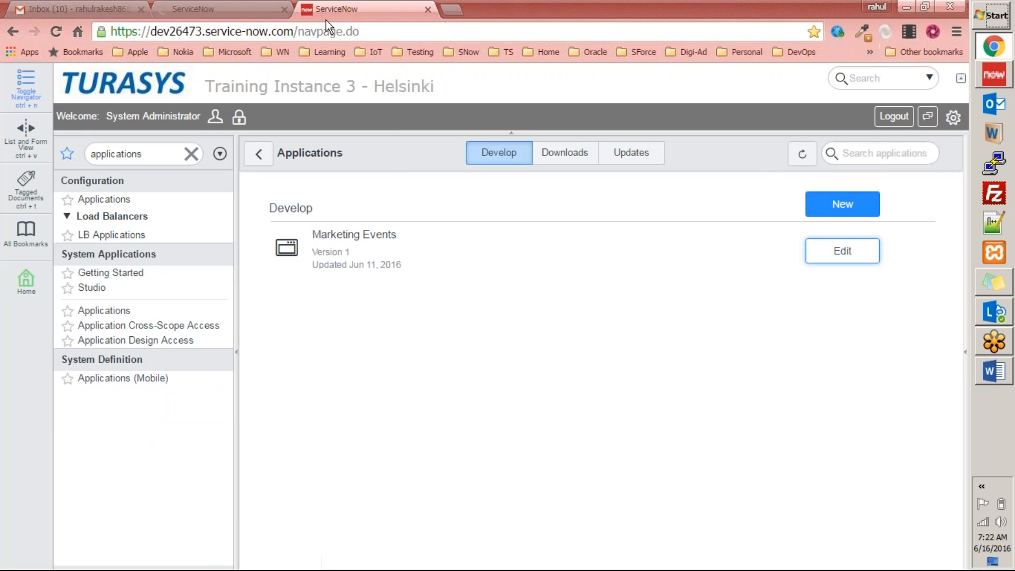
pyautogui.click(991, 80)
pyautogui.click(247, 128)
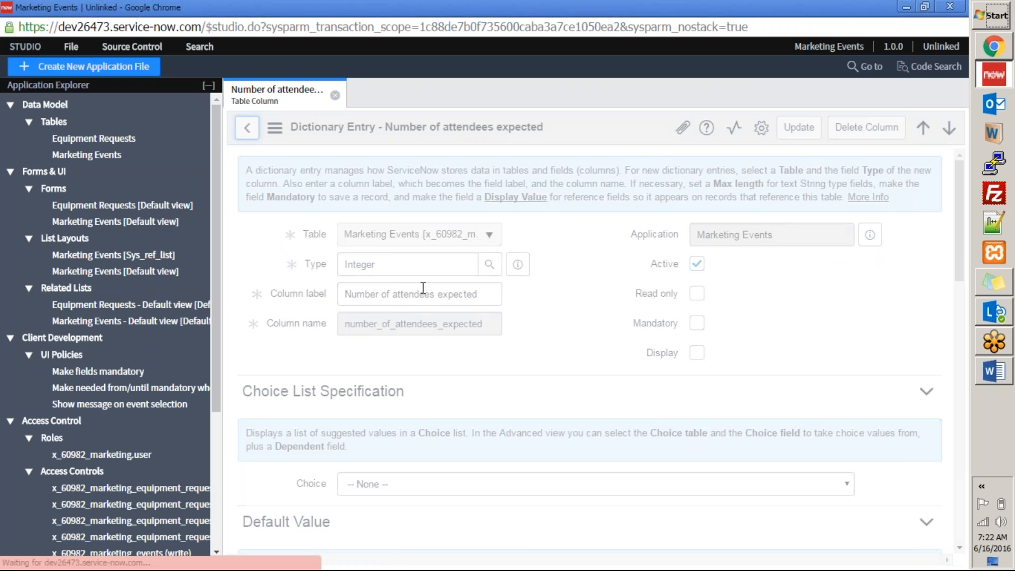
pyautogui.scroll(-3, 510, 405)
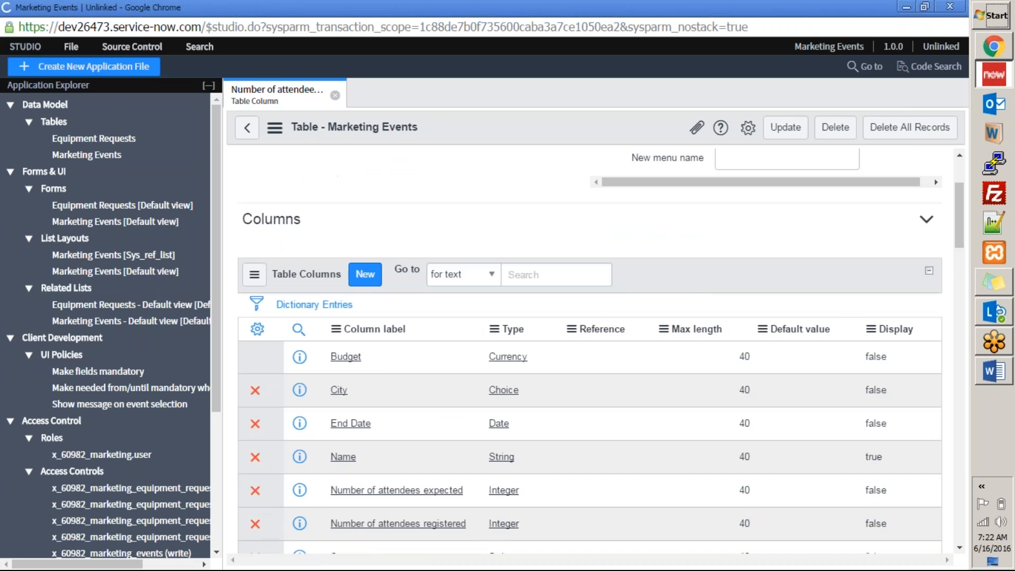
pyautogui.scroll(-5, 465, 402)
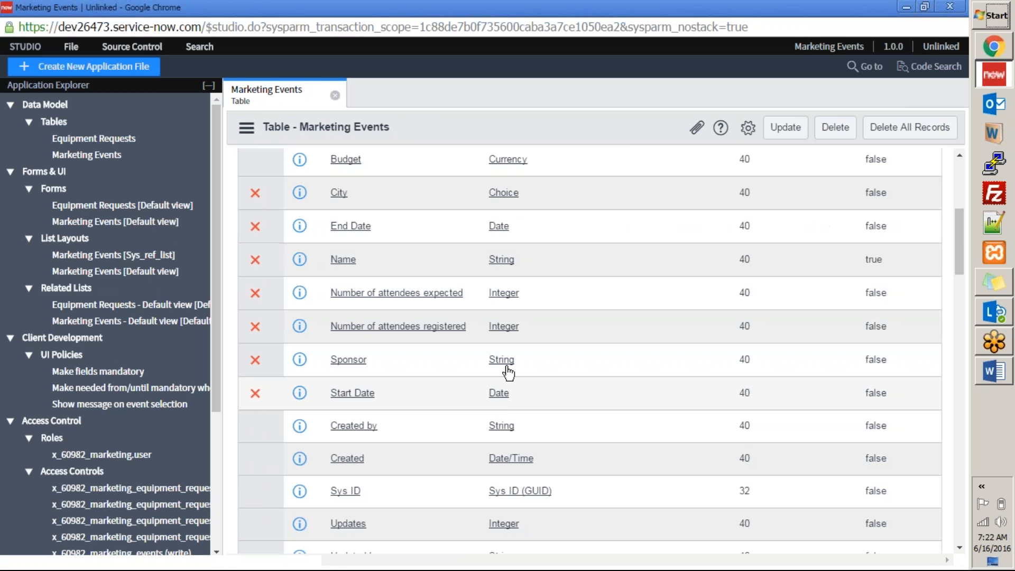
# Open the dictionary entry of the Number of attendees registered column and copy its column name.
pyautogui.click(514, 328)
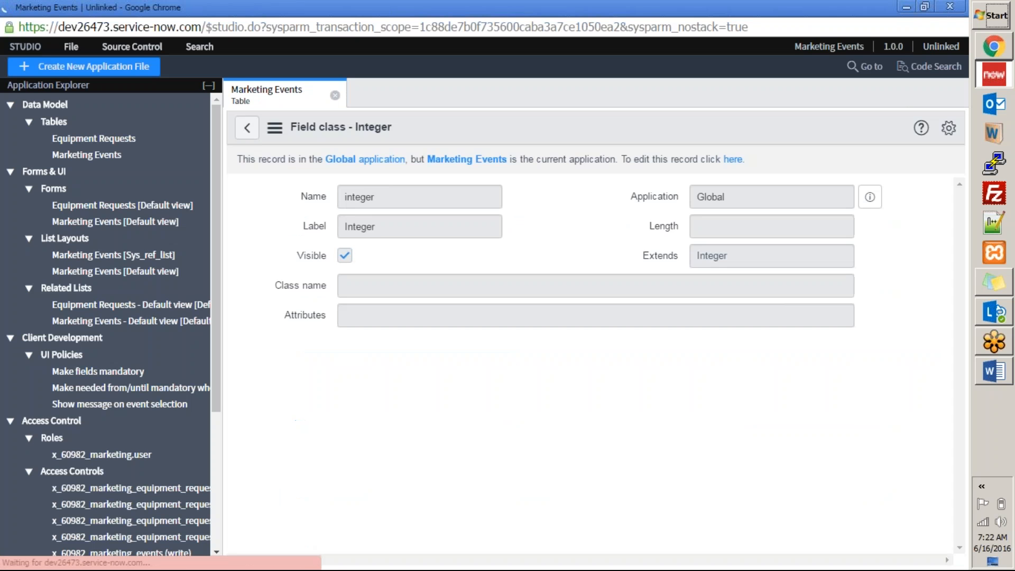
pyautogui.click(246, 127)
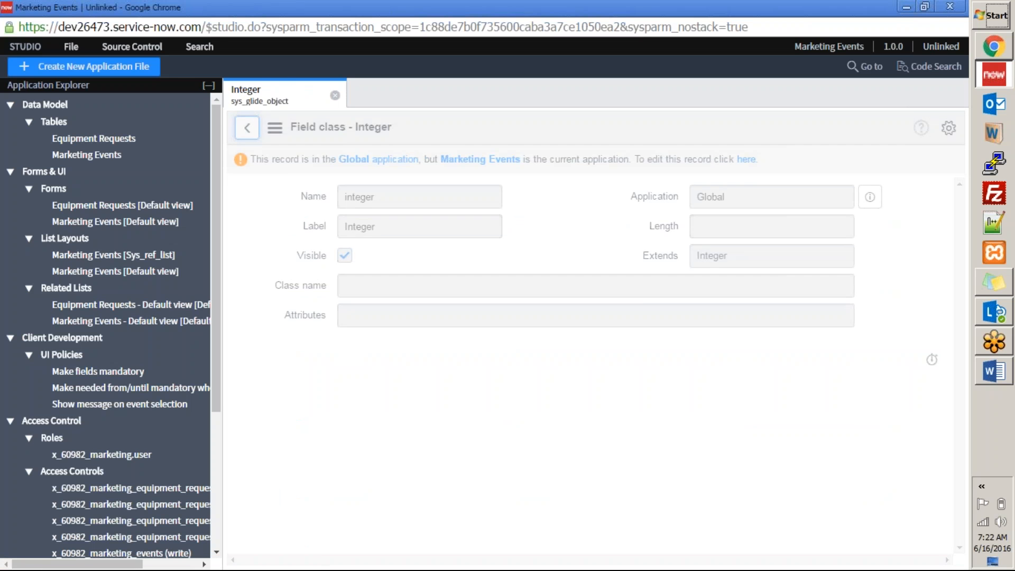
pyautogui.scroll(-5, 429, 407)
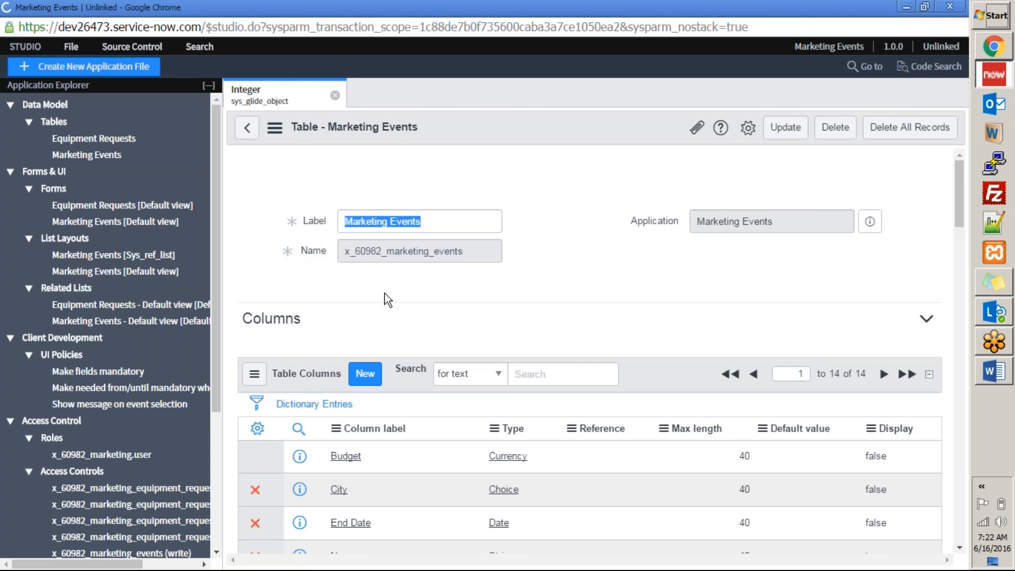
pyautogui.scroll(-10, 382, 350)
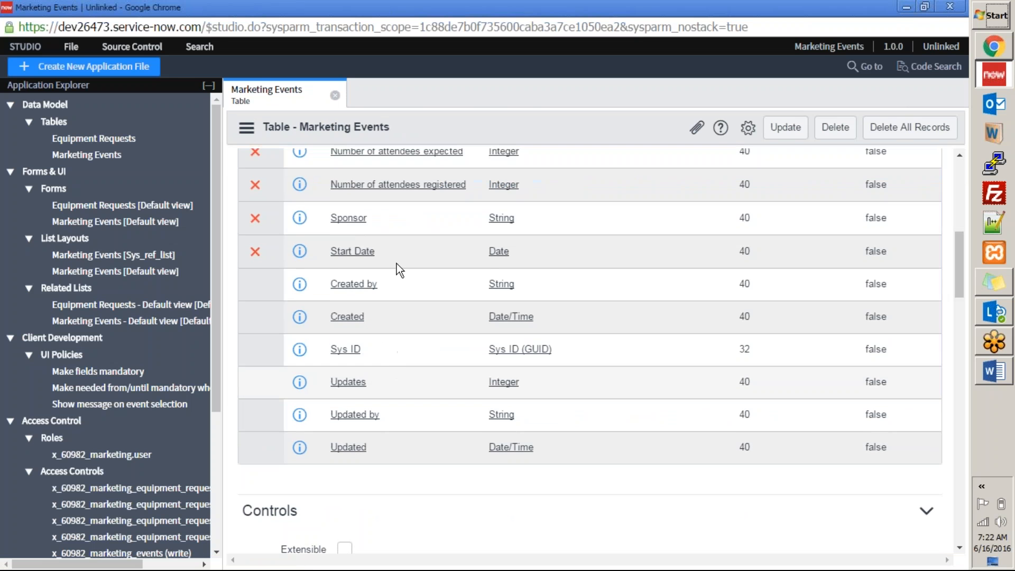
pyautogui.scroll(5, 392, 190)
pyautogui.click(386, 400)
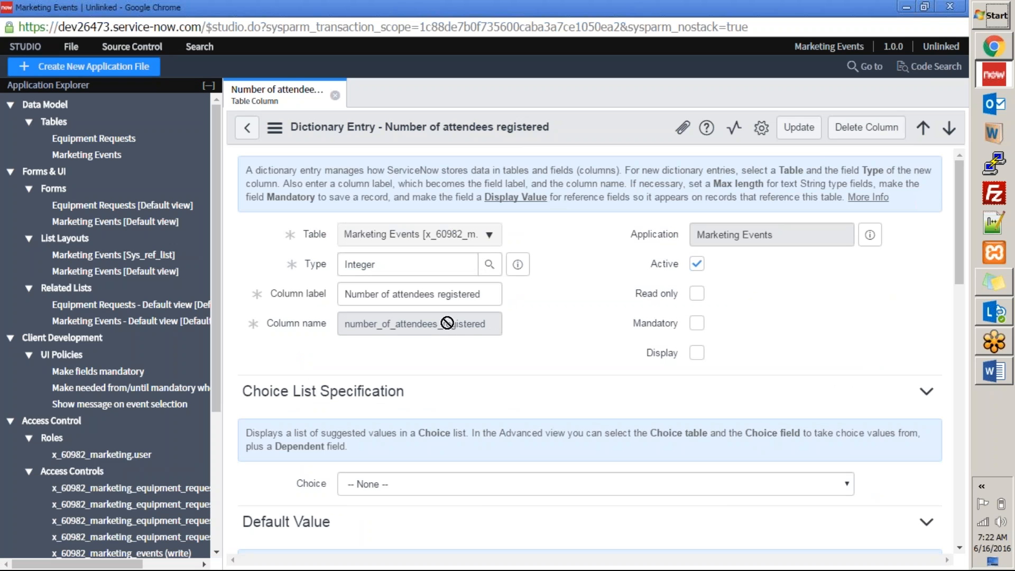
pyautogui.doubleClick(438, 324)
pyautogui.hotkey('ctrl', 'c')
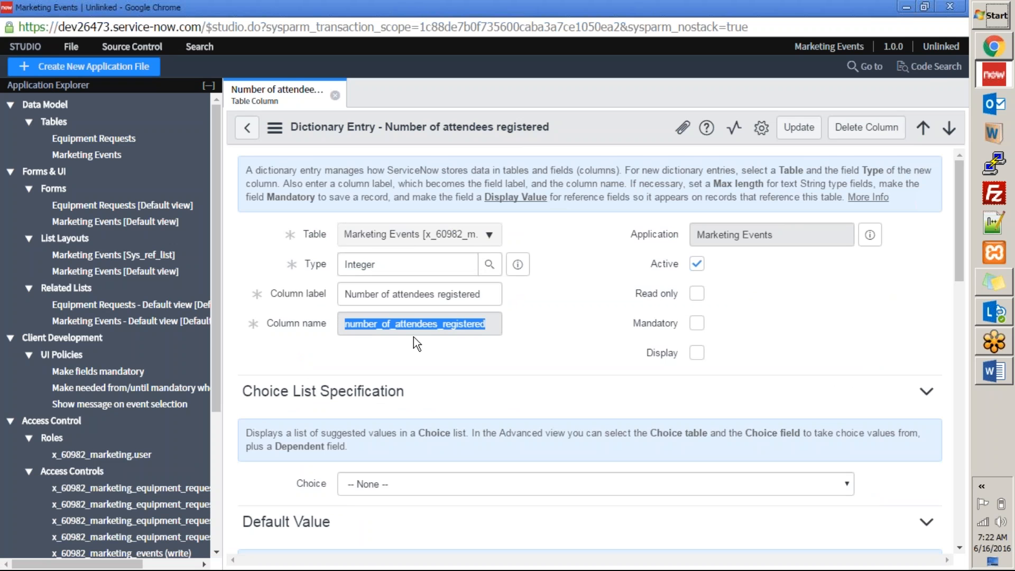
# Return to the main ServiceNow browser window and reopen Create Marketing Event Records from the record producers list.
pyautogui.hotkey('alt', 'Tab')
pyautogui.hotkey('ctrl', 'shift', 'Tab')
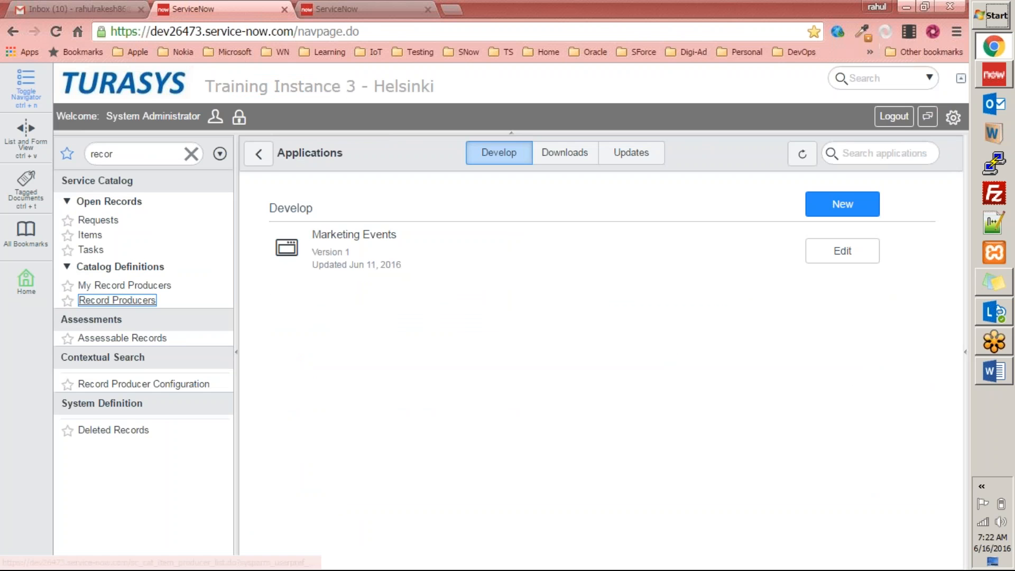
pyautogui.click(117, 300)
pyautogui.click(415, 241)
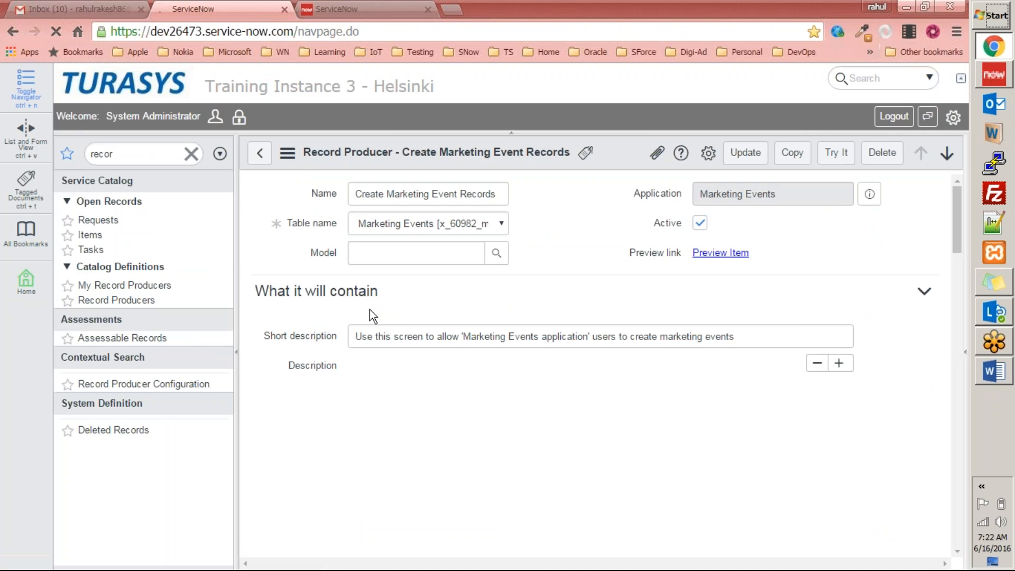
pyautogui.hotkey('ctrl', 'Tab')
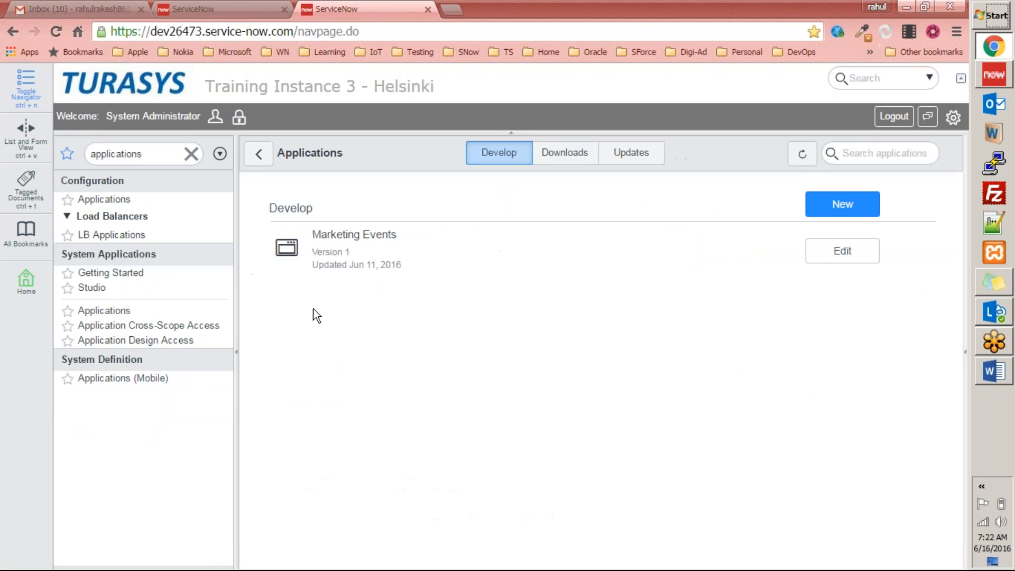
pyautogui.hotkey('ctrl', 'shift', 'Tab')
pyautogui.hotkey('alt', 'Tab')
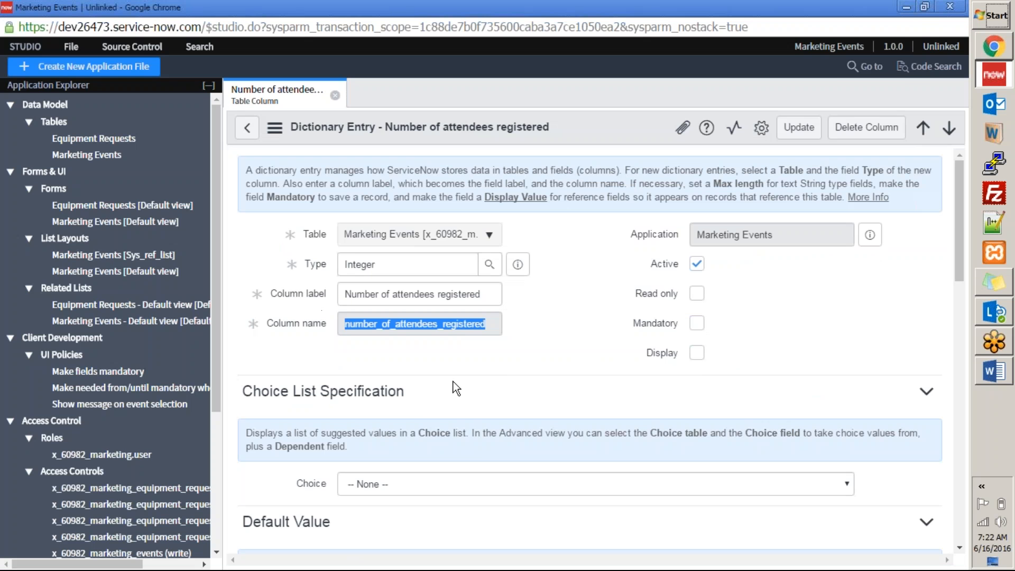
pyautogui.hotkey('alt', 'Tab')
# Open the Number of attendees registered variable from the Create Marketing Event Records variables list.
pyautogui.scroll(-15, 397, 410)
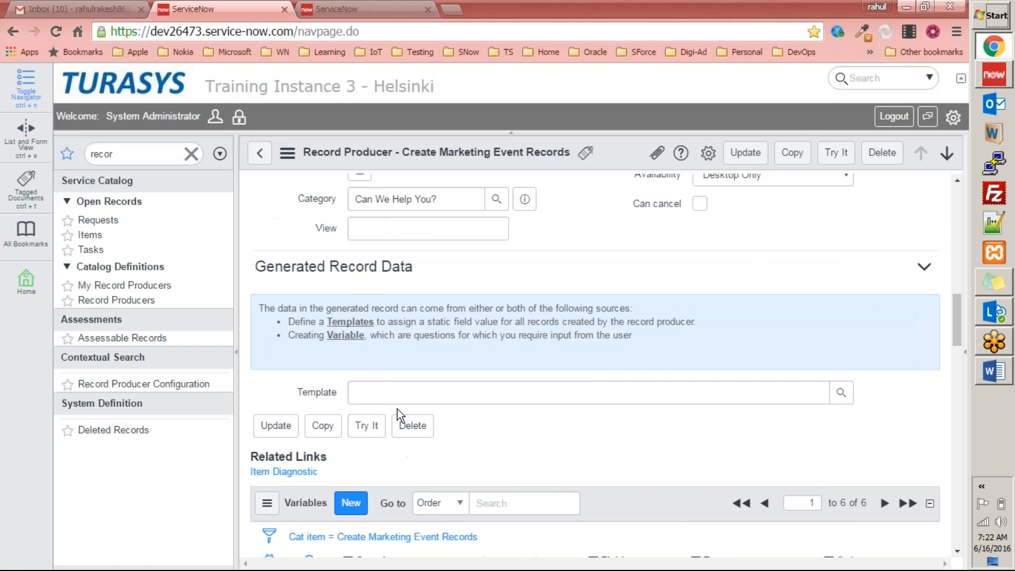
pyautogui.click(428, 383)
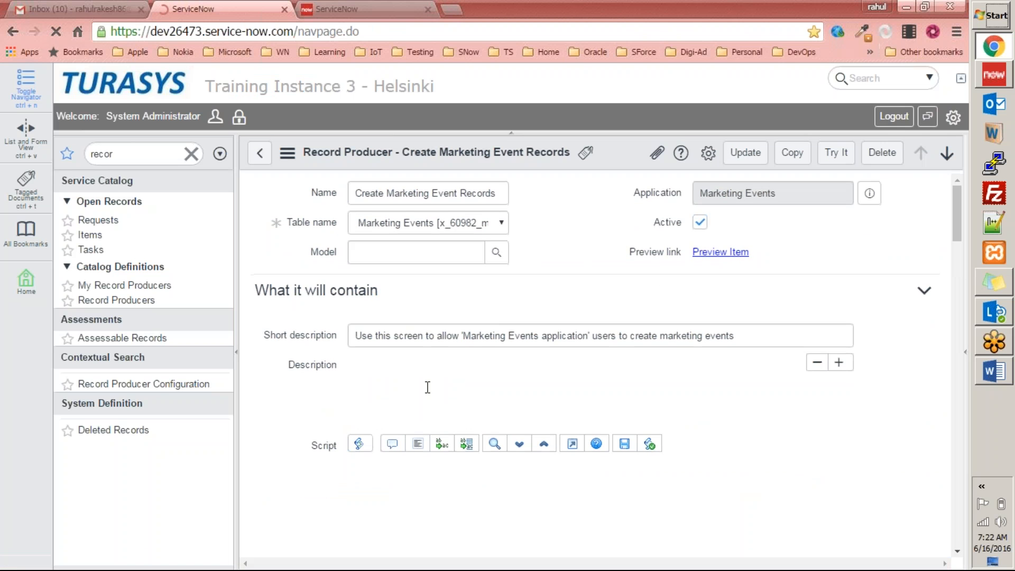
pyautogui.scroll(-10, 415, 382)
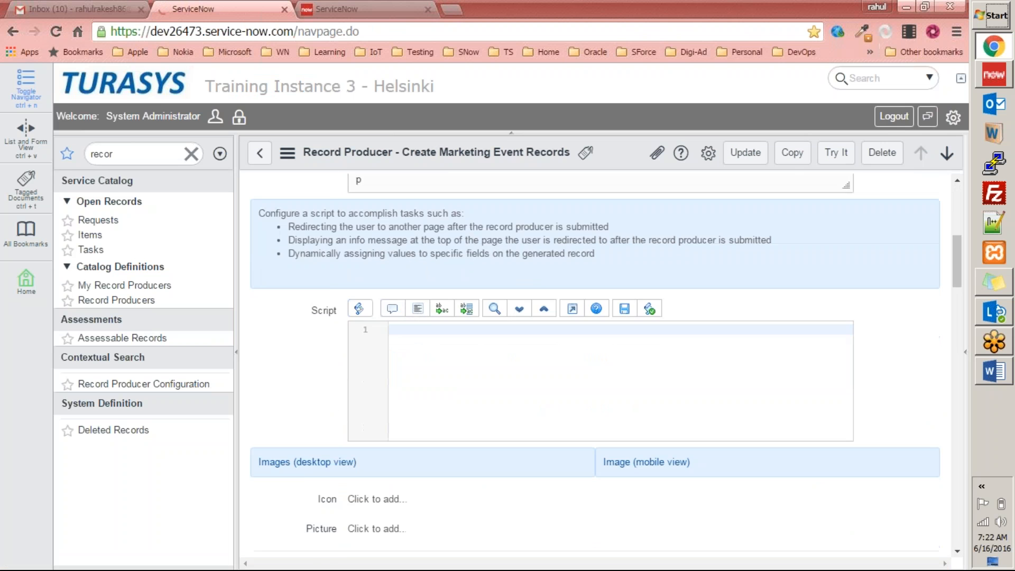
pyautogui.scroll(-8, 416, 391)
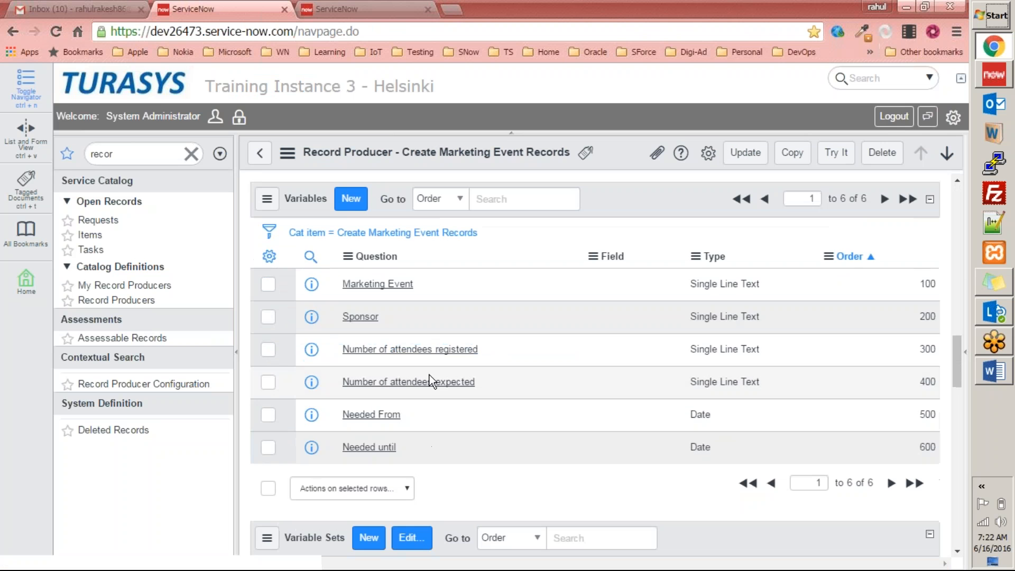
pyautogui.click(435, 351)
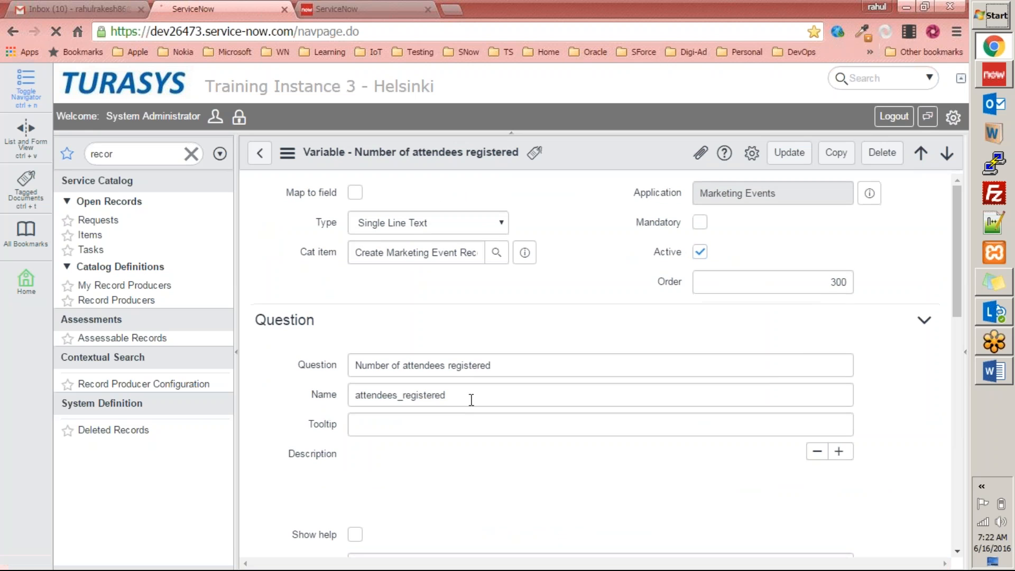
# Set the variable's name to the copied number_of_attendees_registered, save it and return to the record producer.
pyautogui.moveTo(469, 400); pyautogui.dragTo(305, 397)
pyautogui.moveTo(471, 428); pyautogui.dragTo(360, 420)
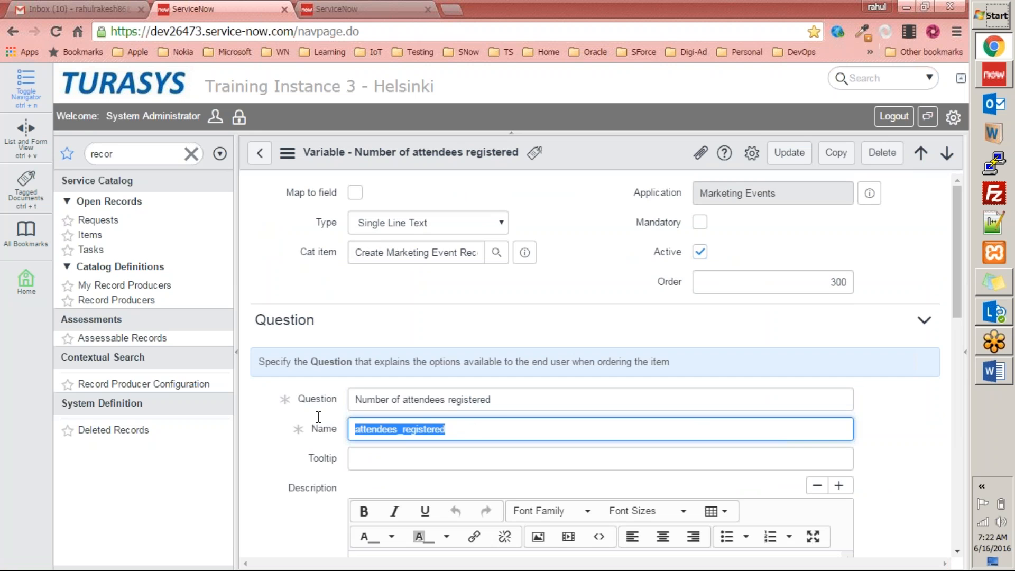
pyautogui.hotkey('ctrl', 'v')
pyautogui.scroll(-2, 499, 421)
pyautogui.scroll(1, 521, 386)
pyautogui.rightClick(615, 153)
pyautogui.click(634, 164)
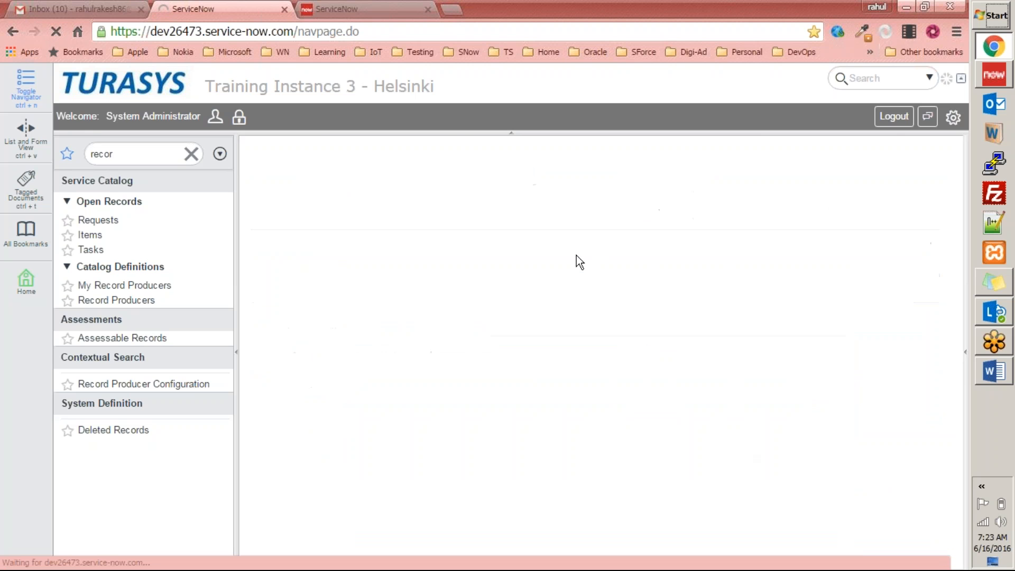
pyautogui.click(260, 153)
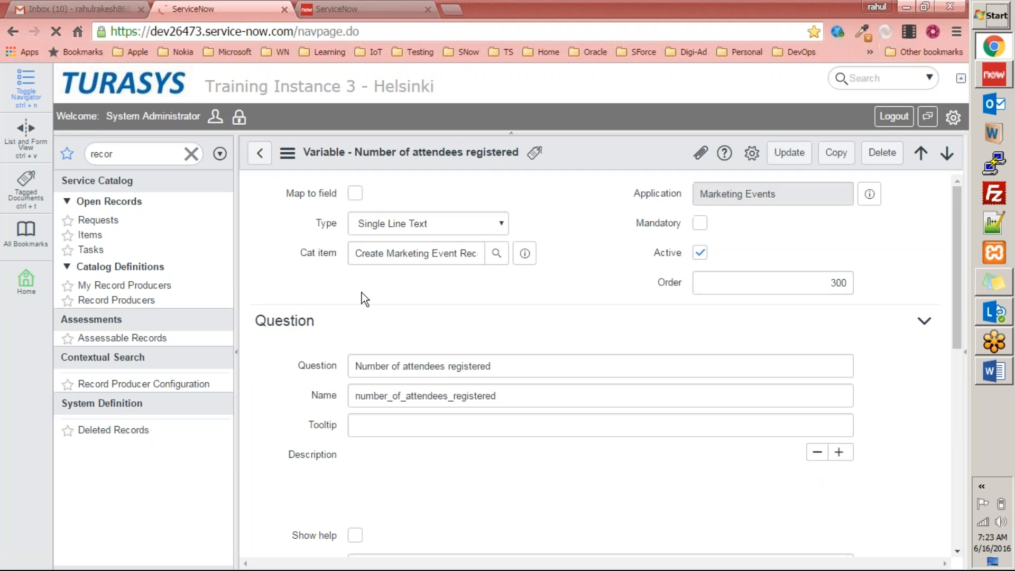
pyautogui.click(259, 155)
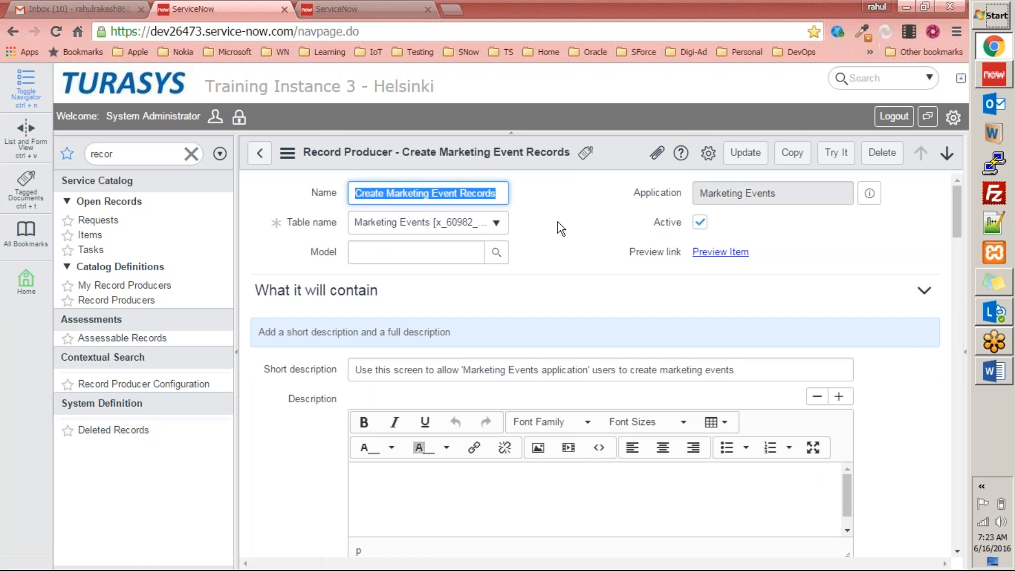
# Open the Needed From variable from the record producer's variables list.
pyautogui.scroll(-5, 557, 222)
pyautogui.scroll(-15, 553, 216)
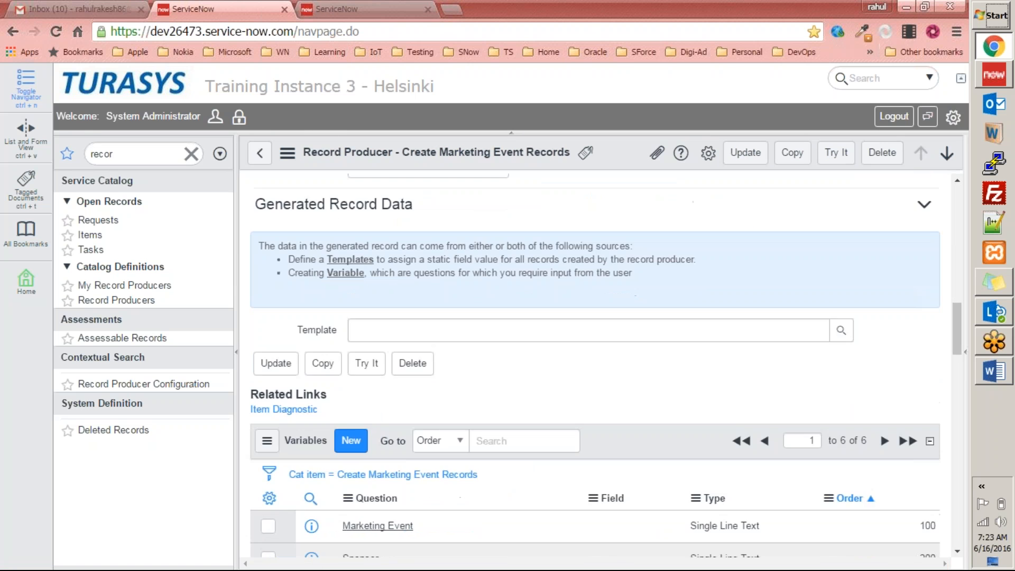
pyautogui.scroll(3, 437, 296)
pyautogui.click(370, 340)
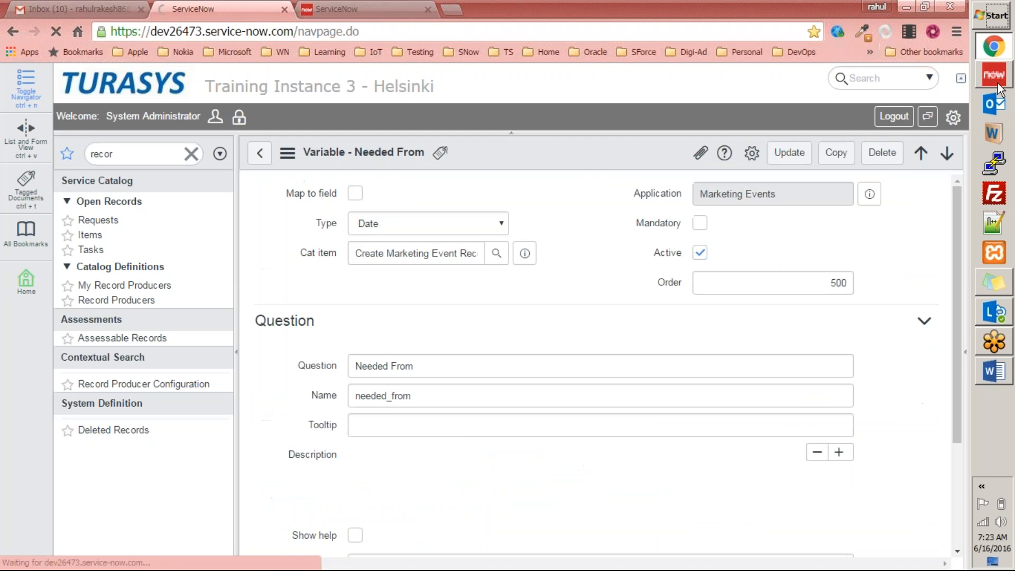
# Switch to Studio and return from the Number of attendees registered dictionary entry to the Marketing Events table.
pyautogui.click(993, 74)
pyautogui.doubleClick(436, 324)
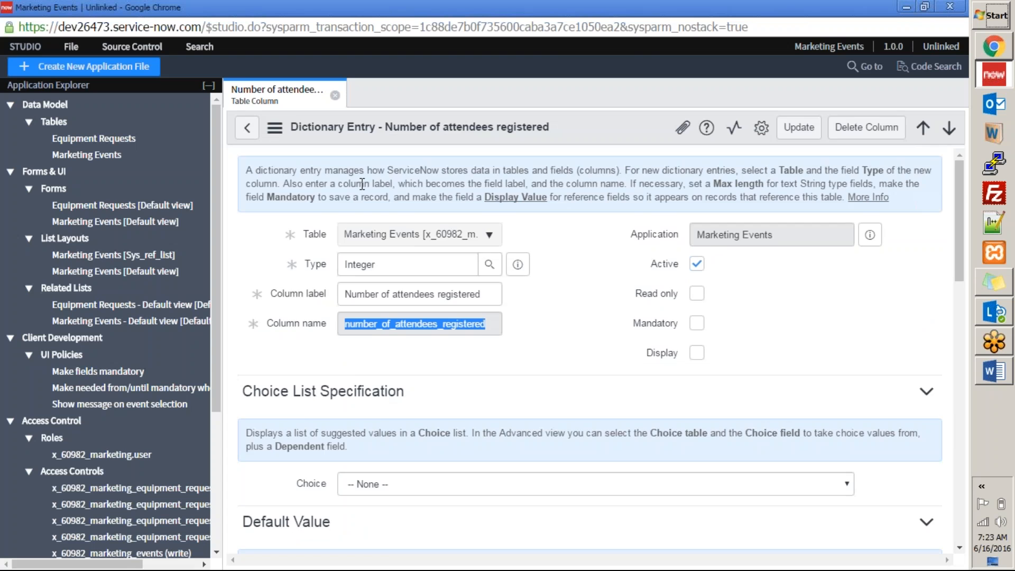
pyautogui.scroll(-5, 506, 248)
pyautogui.scroll(5, 506, 248)
pyautogui.click(247, 128)
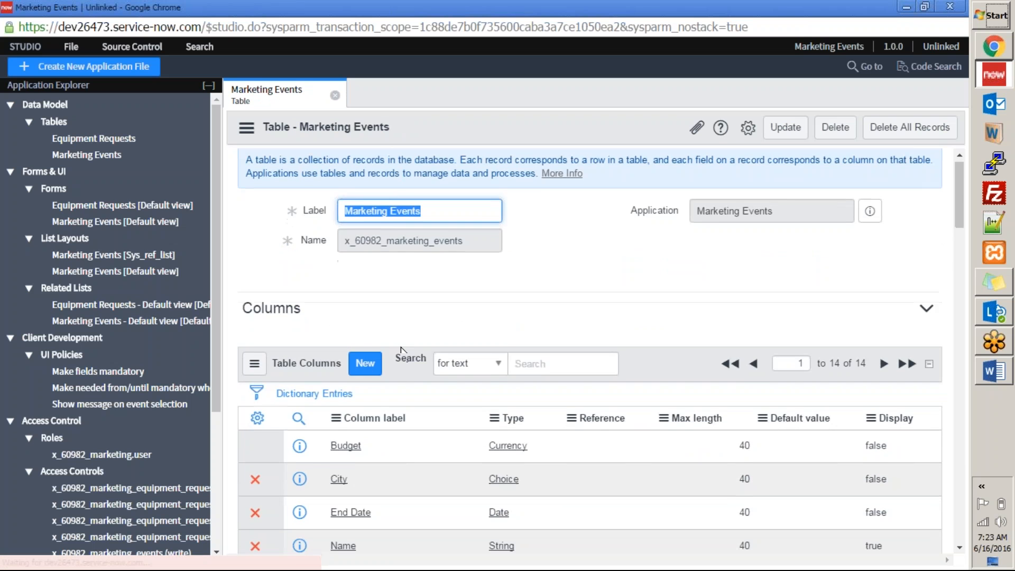
# Open the Start Date column's dictionary entry and copy its column name.
pyautogui.scroll(-5, 400, 350)
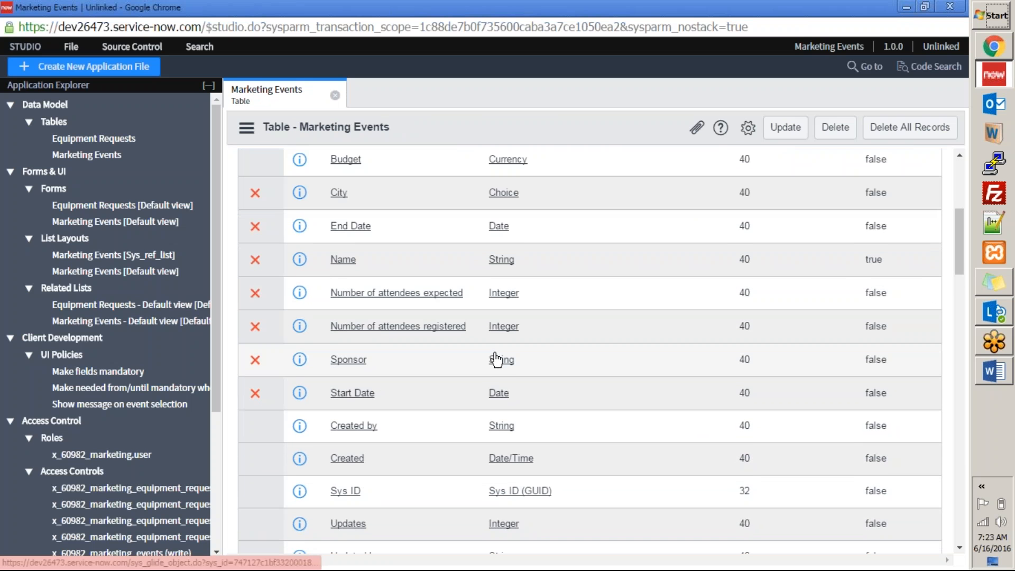
pyautogui.scroll(-2, 495, 357)
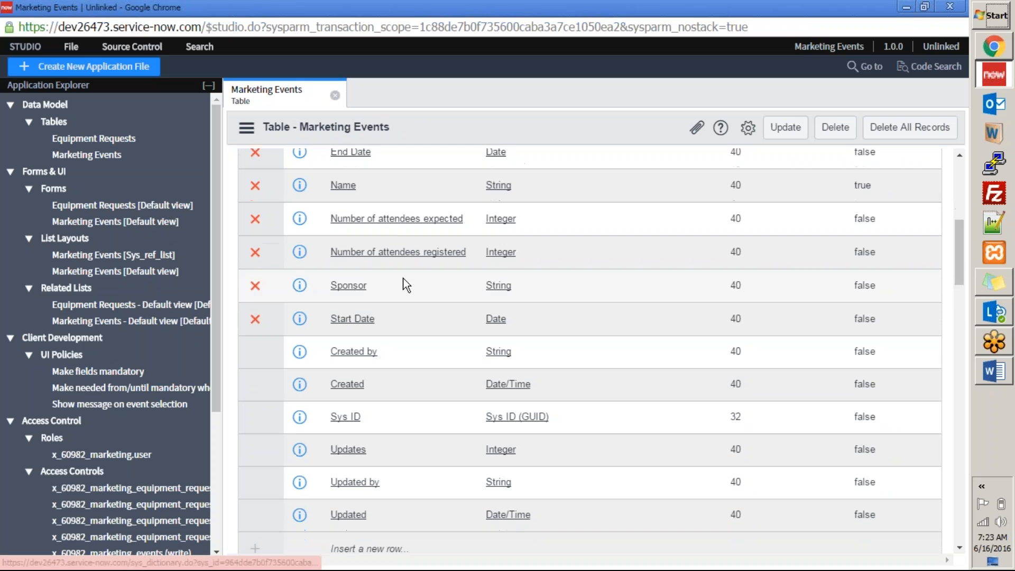
pyautogui.click(354, 320)
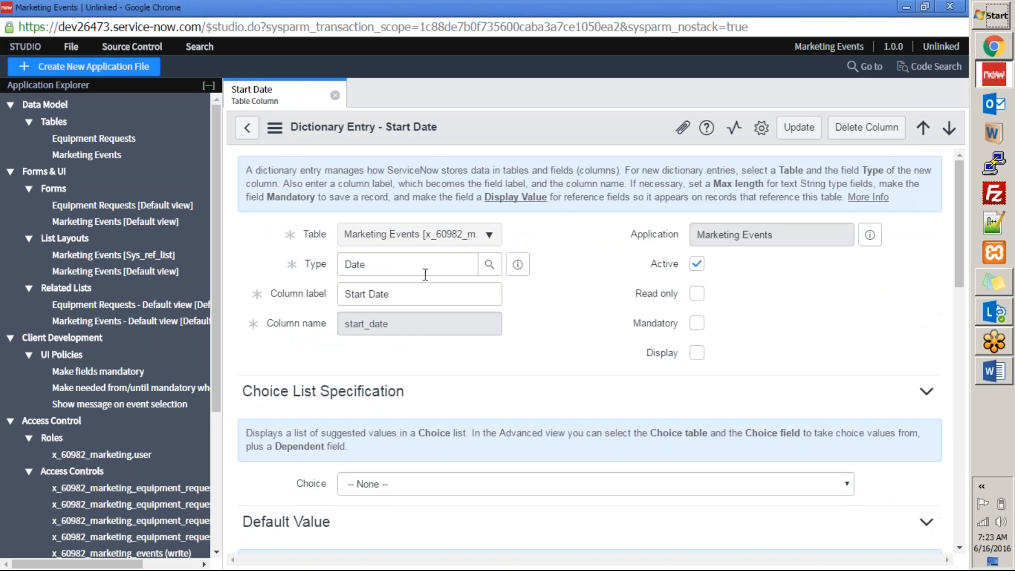
pyautogui.doubleClick(349, 325)
pyautogui.hotkey('ctrl', 'c')
# Back in the main ServiceNow window, set the Needed From variable's name to start_date and update the variable.
pyautogui.hotkey('alt', 'Tab')
pyautogui.scroll(-2, 415, 322)
pyautogui.click(413, 355)
pyautogui.hotkey('ctrl', 'a')
pyautogui.hotkey('ctrl', 'v')
pyautogui.click(790, 152)
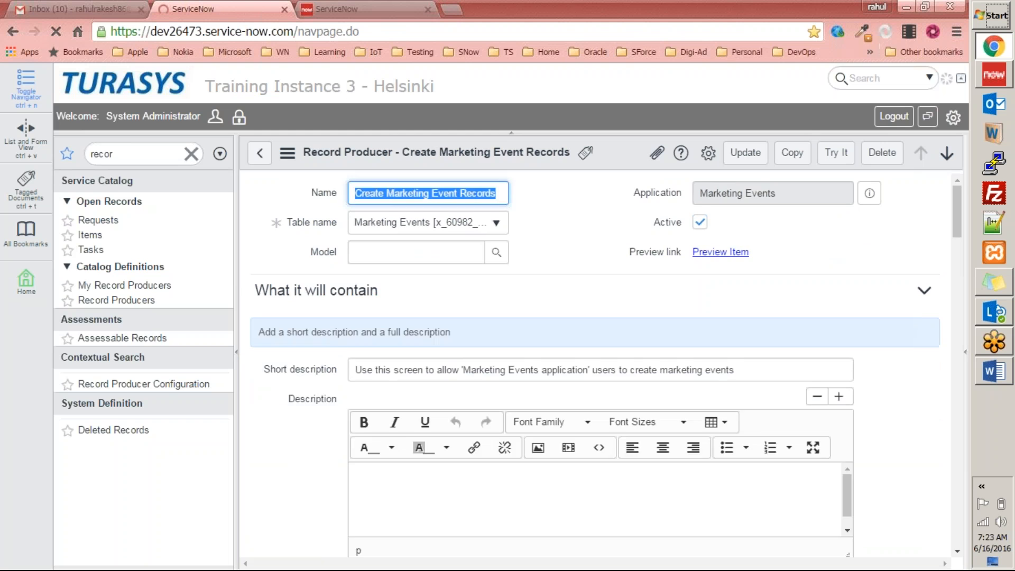
# Open the Needed until variable, set its name to end_date and save it.
pyautogui.scroll(-10, 455, 274)
pyautogui.scroll(-5, 405, 370)
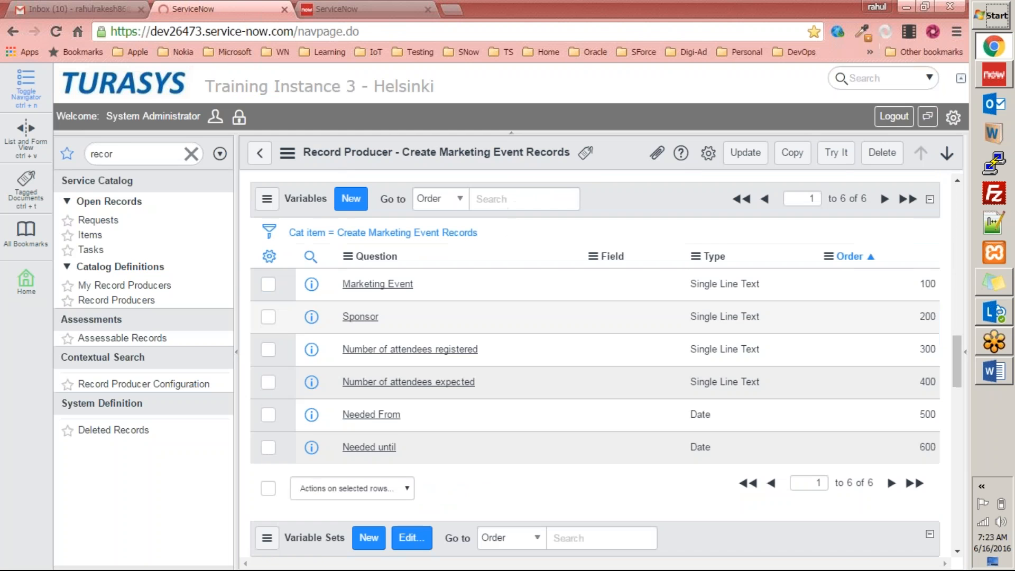
pyautogui.click(370, 448)
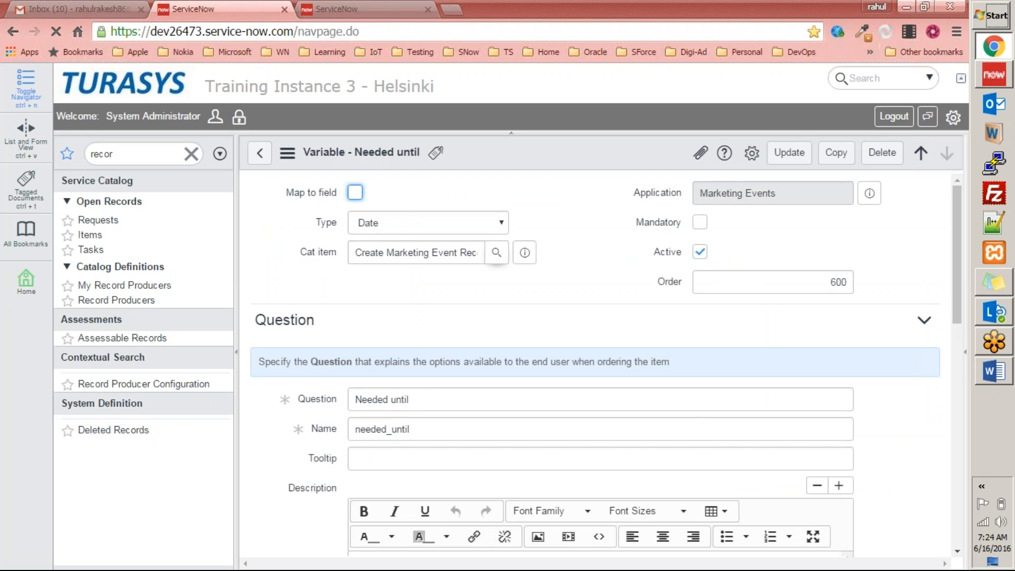
pyautogui.moveTo(423, 425); pyautogui.dragTo(213, 422)
pyautogui.write('en')
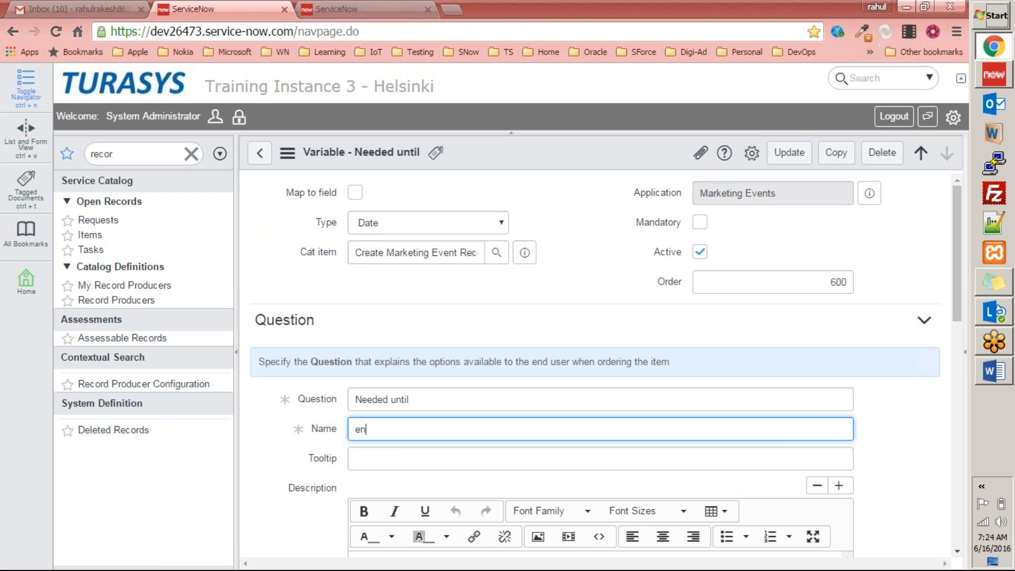
pyautogui.write('d_date')
pyautogui.rightClick(580, 152)
pyautogui.click(608, 160)
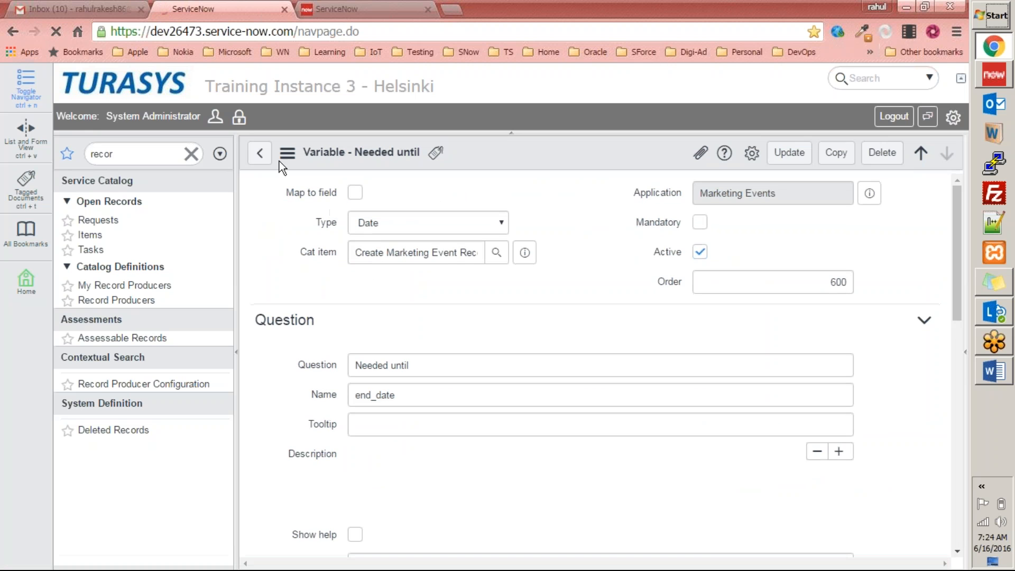
# Open Create Marketing Event Records from the Self Service homepage and enter Patna Roadshow as the marketing event.
pyautogui.click(26, 280)
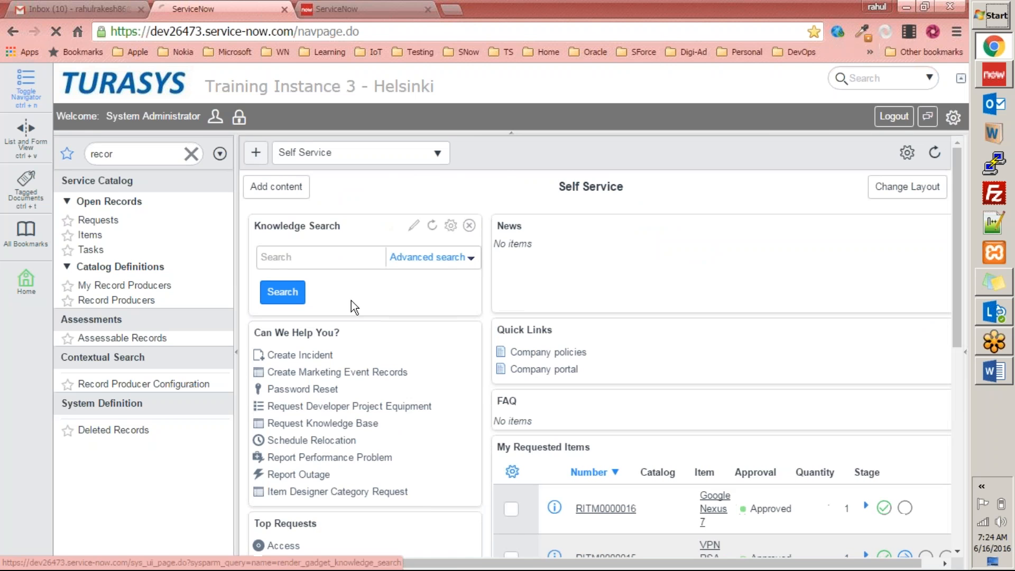
pyautogui.click(339, 373)
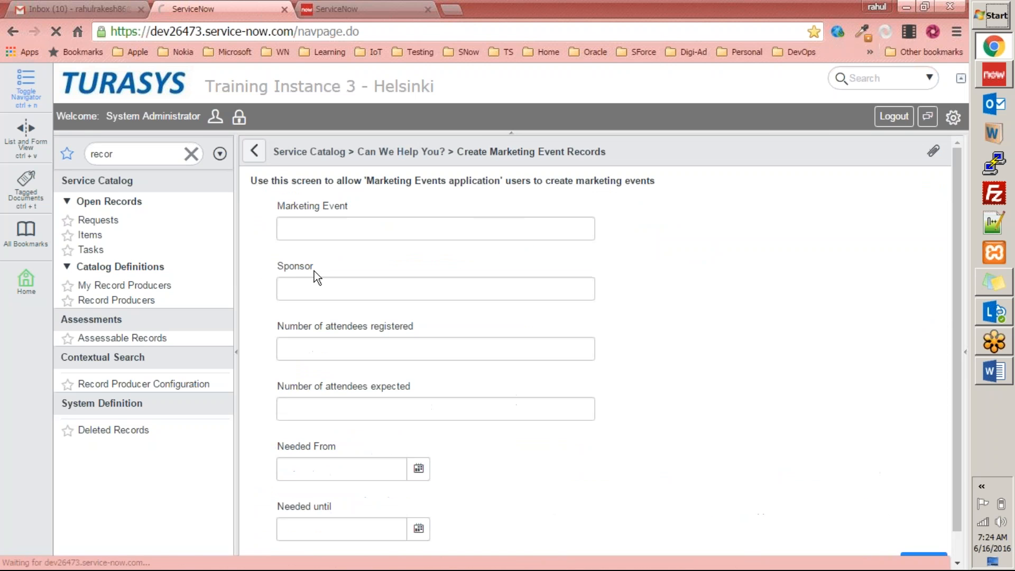
pyautogui.click(320, 231)
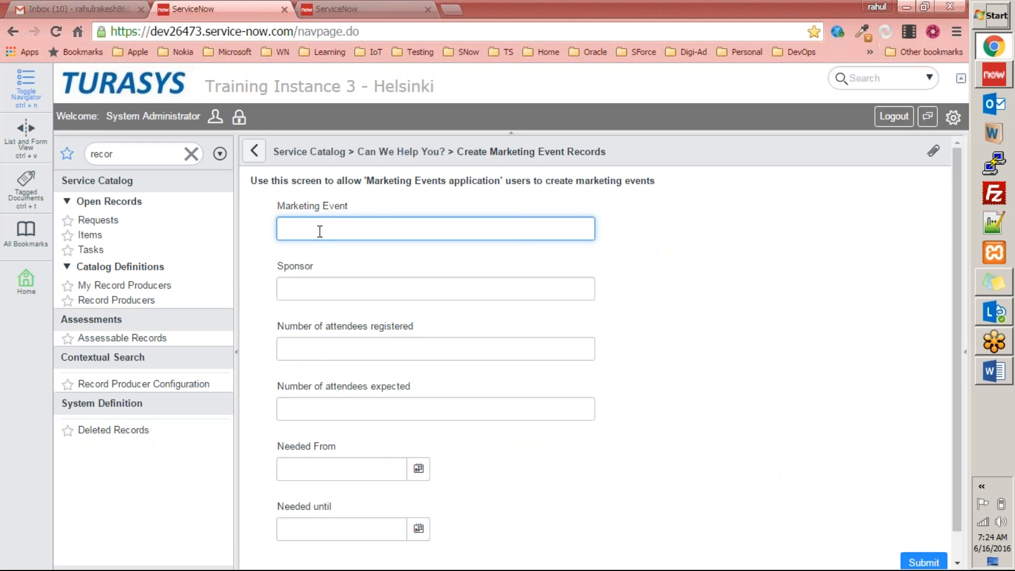
pyautogui.write('Patna Road how')
pyautogui.press('Tab')
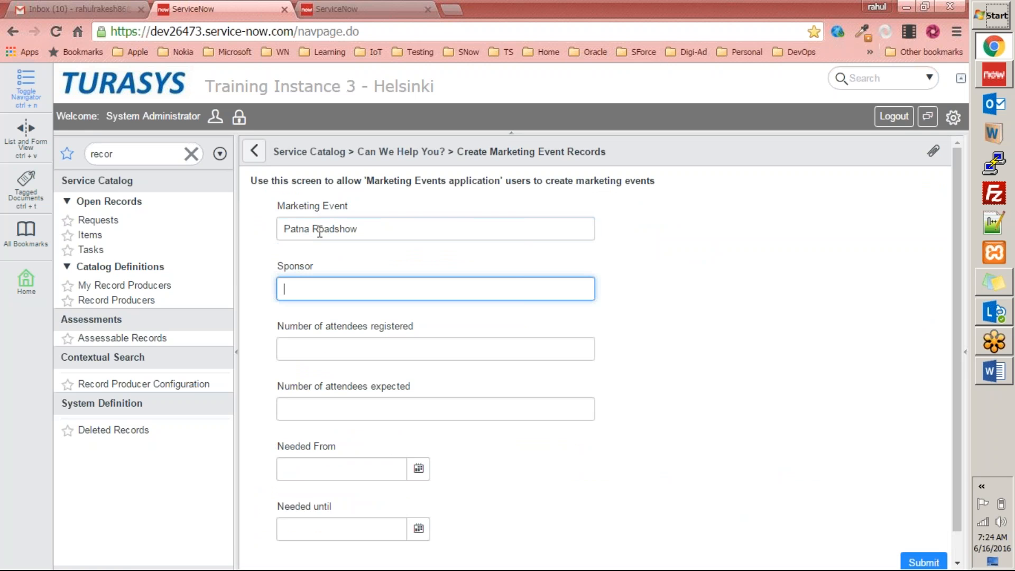
# Enter Apple as the sponsor, with 50 attendees registered and 35 attendees expected.
pyautogui.write('Apple')
pyautogui.press('Tab')
pyautogui.write('50')
pyautogui.press('Tab')
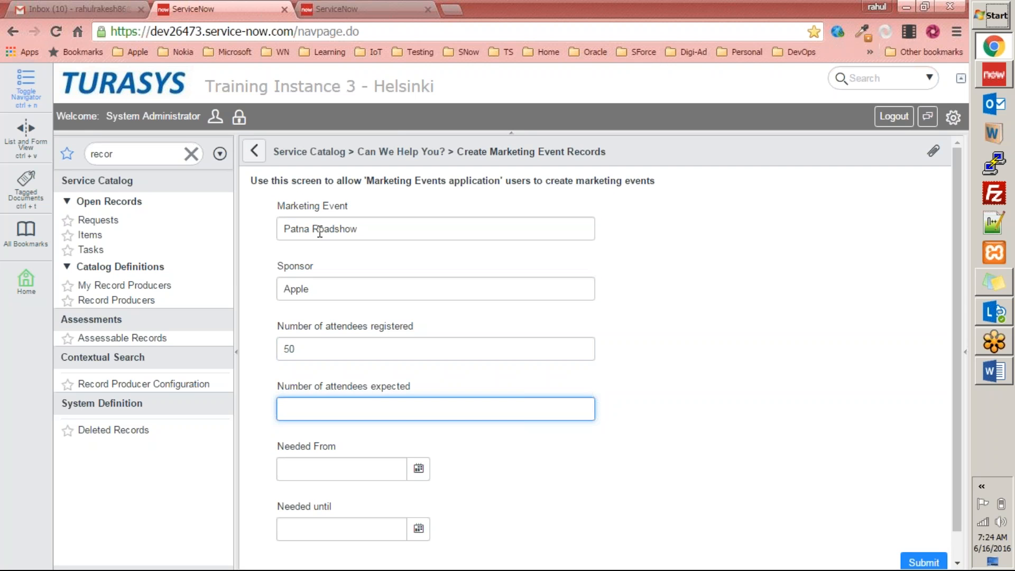
pyautogui.write('35')
# Set Needed From to 2016-06-15 and Needed until to 2016-06-30, and submit the form.
pyautogui.click(419, 468)
pyautogui.click(342, 493)
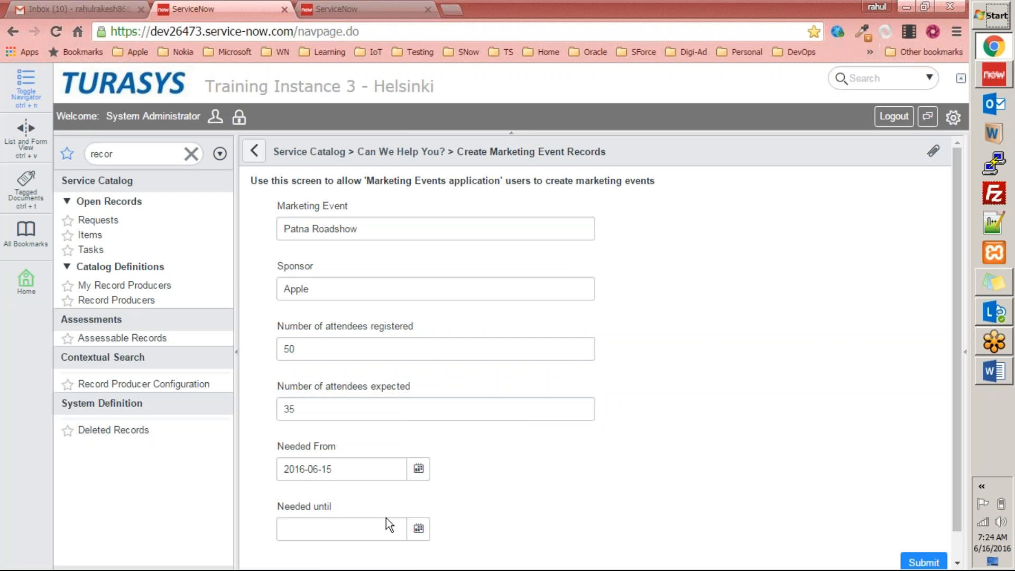
pyautogui.click(419, 528)
pyautogui.click(361, 532)
pyautogui.click(923, 562)
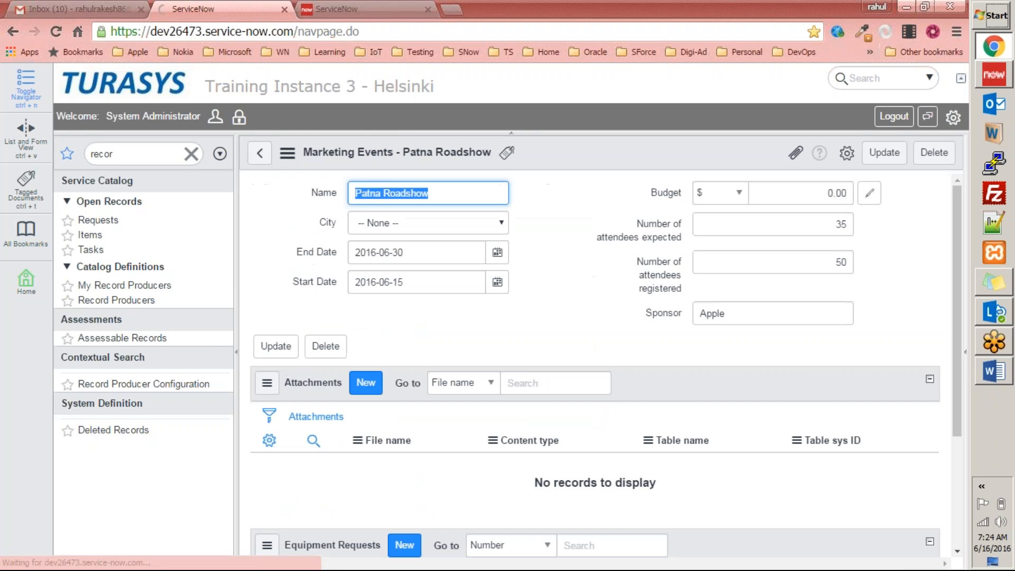
# Check the dates, attendee numbers and sponsor in the generated Patna Roadshow record, and update the record.
pyautogui.press('Tab')
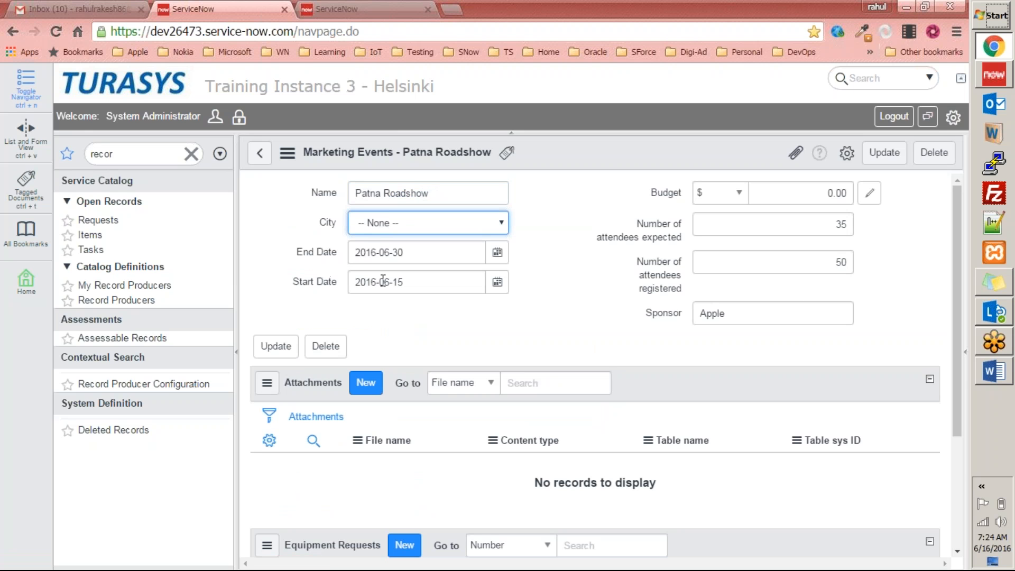
pyautogui.click(673, 323)
pyautogui.moveTo(657, 223); pyautogui.dragTo(680, 281)
pyautogui.click(681, 281)
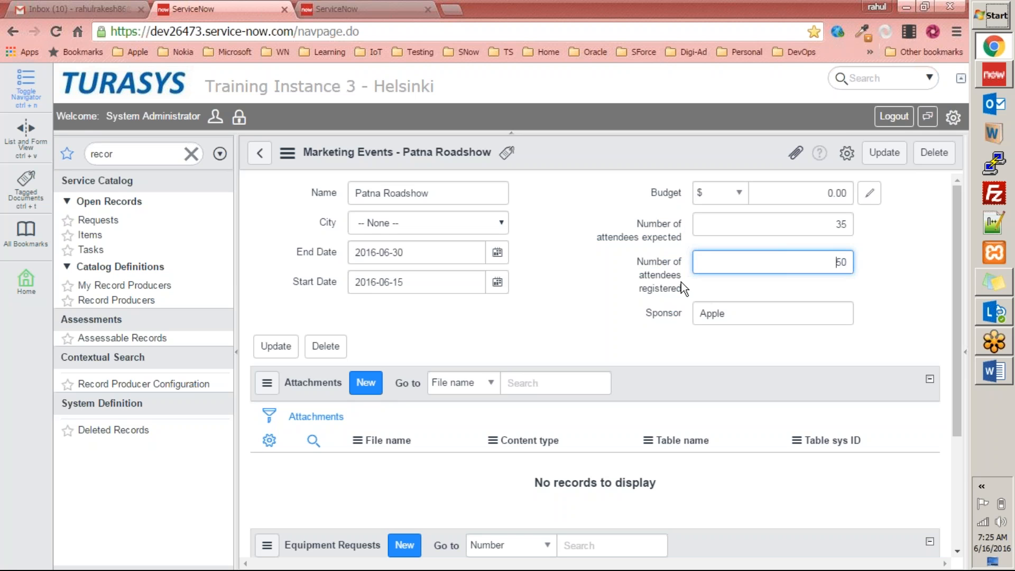
pyautogui.click(535, 229)
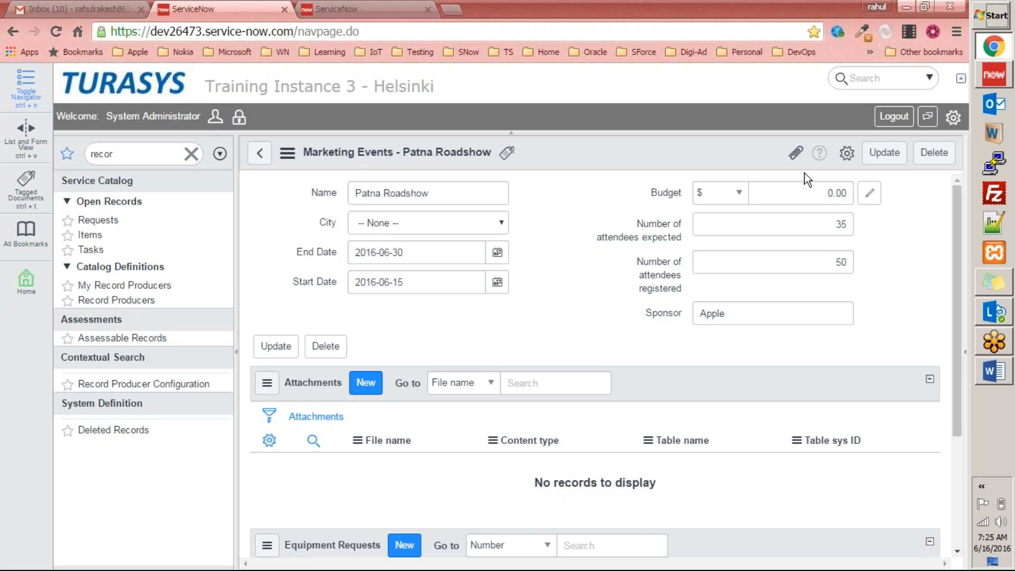
pyautogui.click(891, 157)
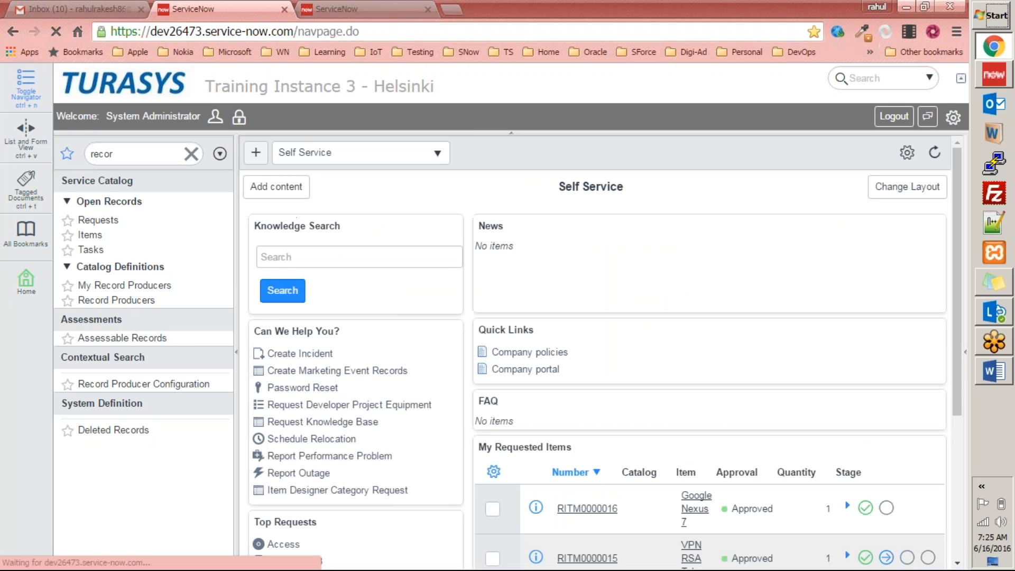
# In the other ServiceNow browser tab, filter the navigator by "marke" and open the Marketing Events list.
pyautogui.click(326, 7)
pyautogui.doubleClick(151, 153)
pyautogui.write('marke')
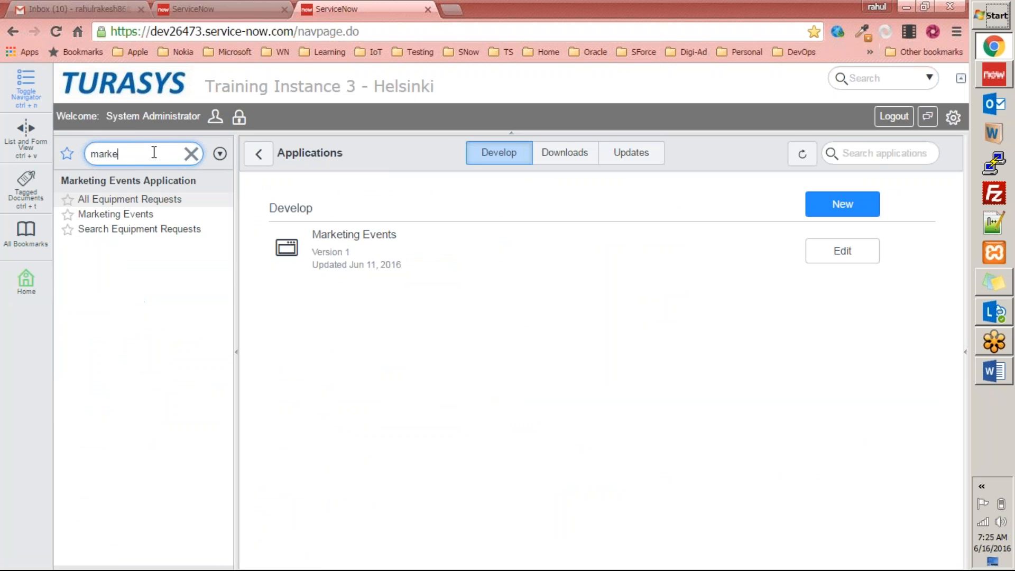
pyautogui.click(121, 215)
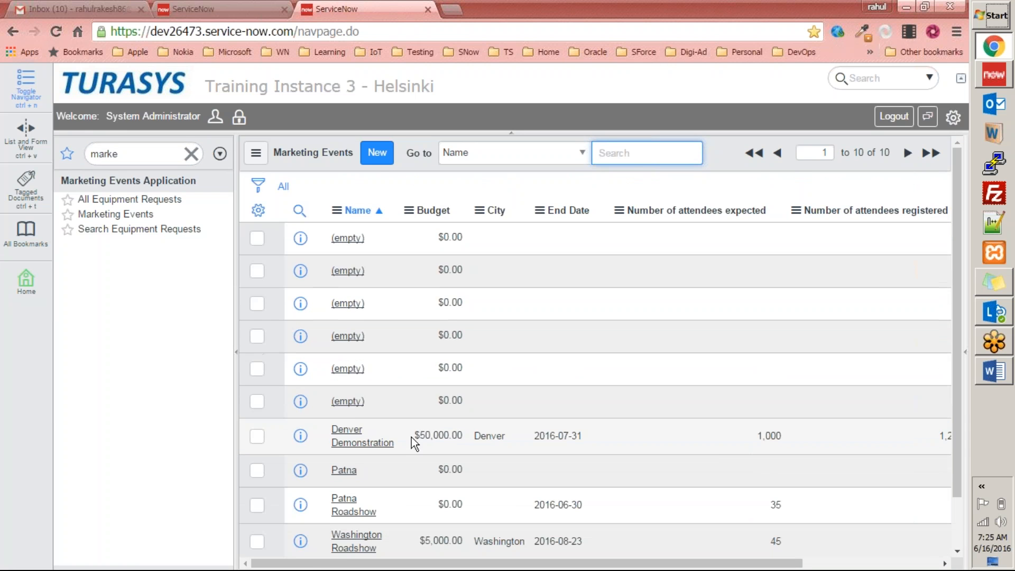
# Select the five lower empty-named records in the Marketing Events list and delete them.
pyautogui.click(257, 401)
pyautogui.click(256, 369)
pyautogui.click(257, 336)
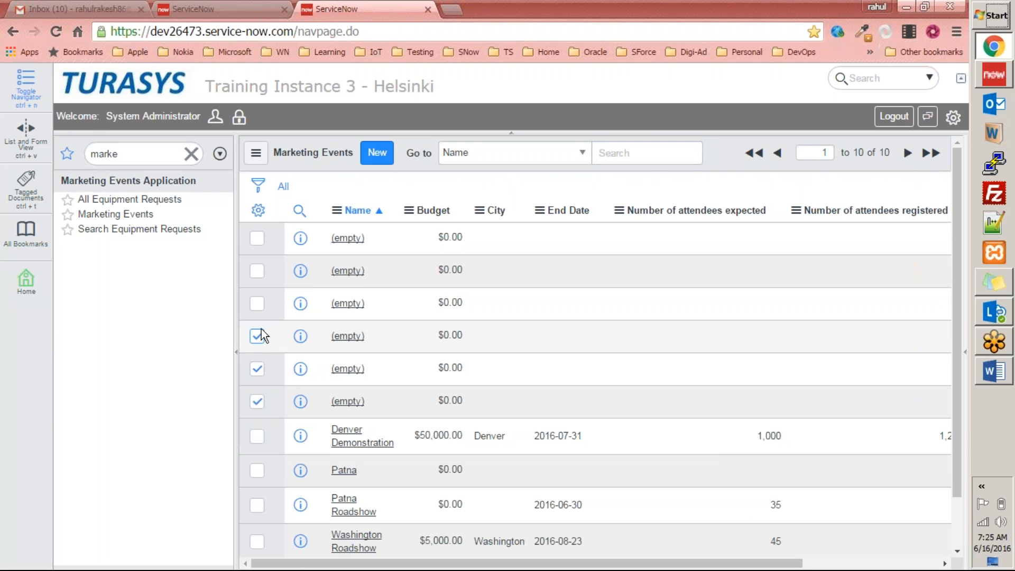
pyautogui.click(256, 304)
pyautogui.click(257, 271)
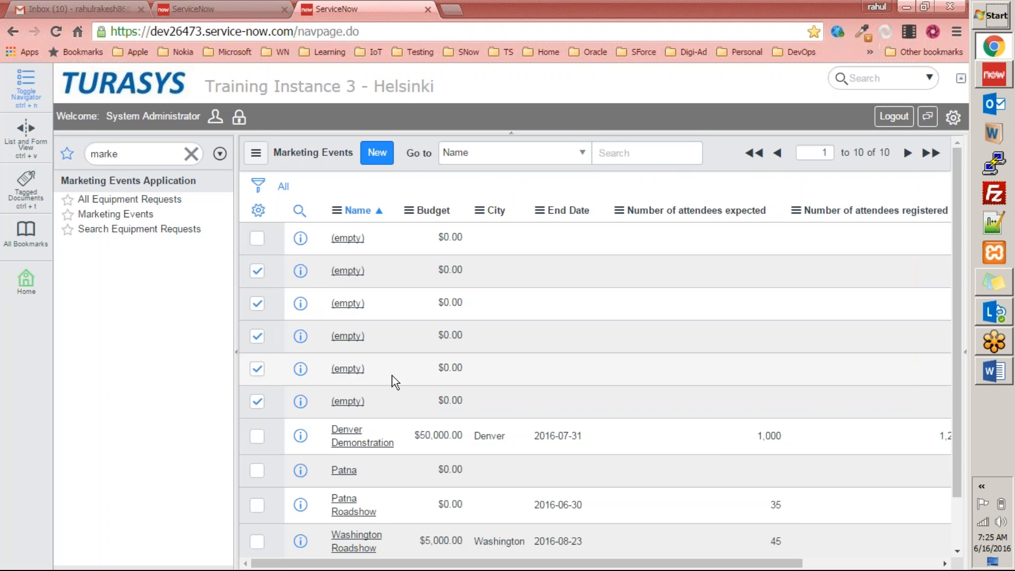
pyautogui.scroll(-2, 391, 378)
pyautogui.click(326, 520)
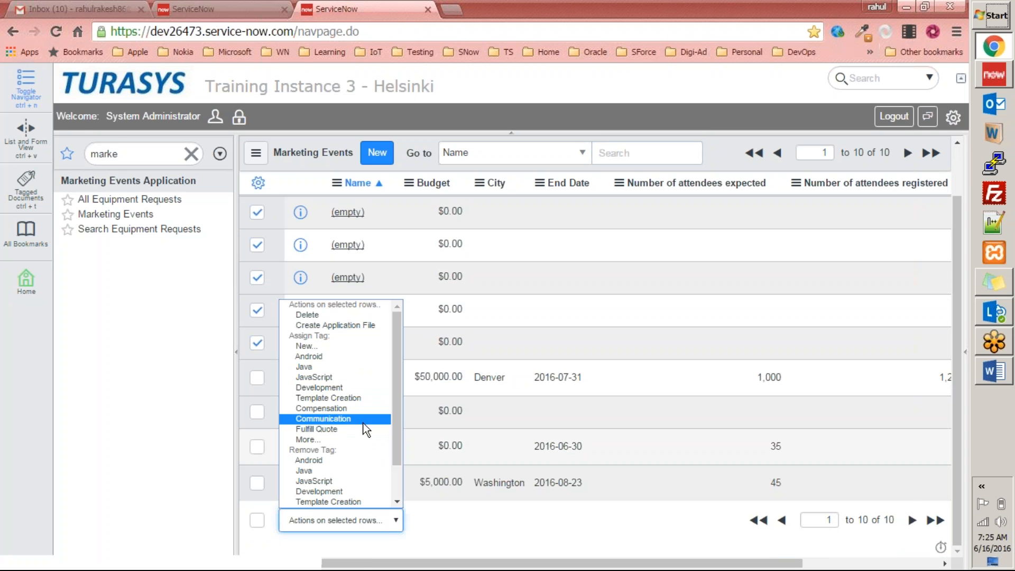
pyautogui.click(344, 315)
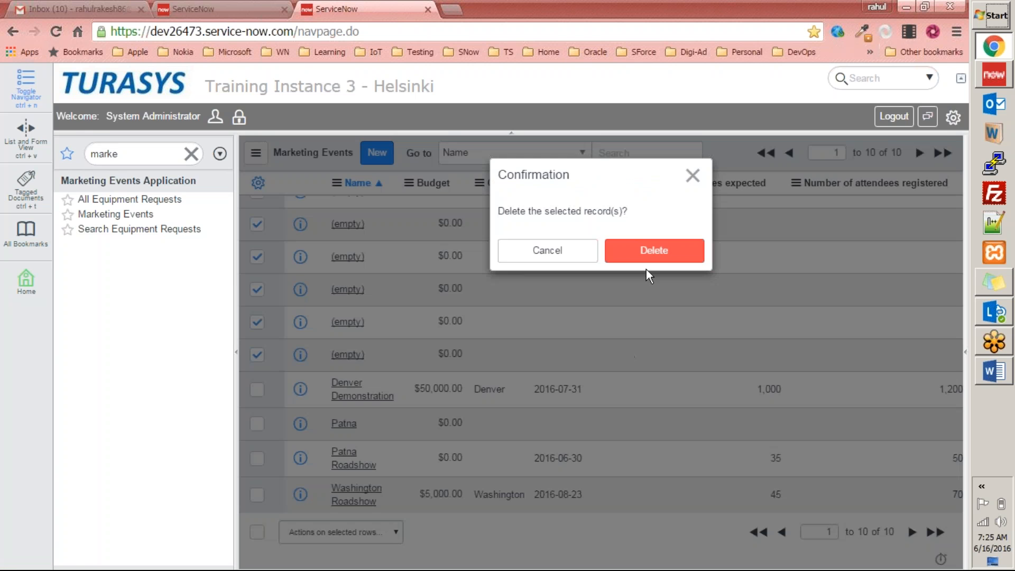
pyautogui.click(660, 259)
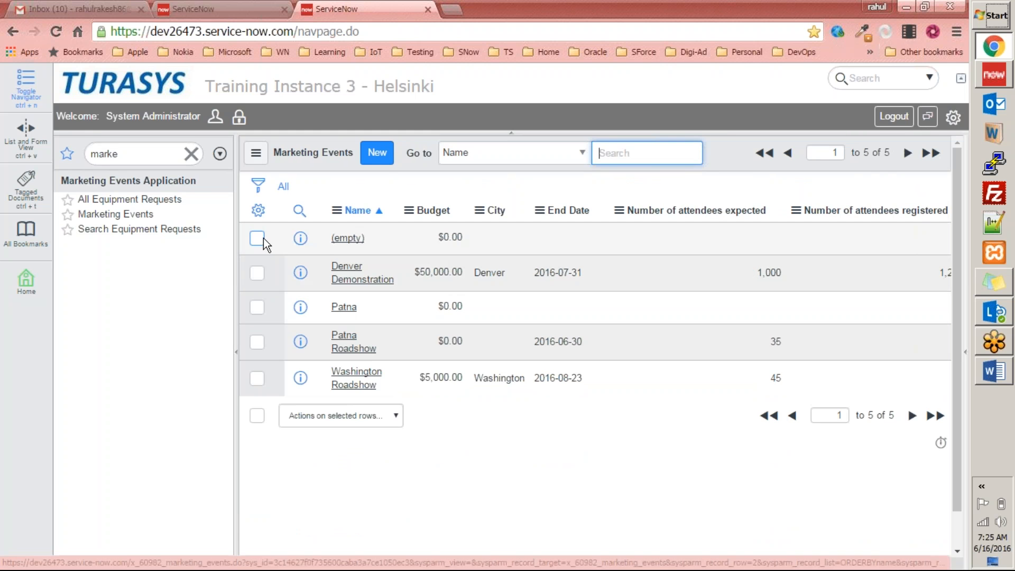
# Delete the remaining empty-named record at the top of the Marketing Events list.
pyautogui.click(257, 239)
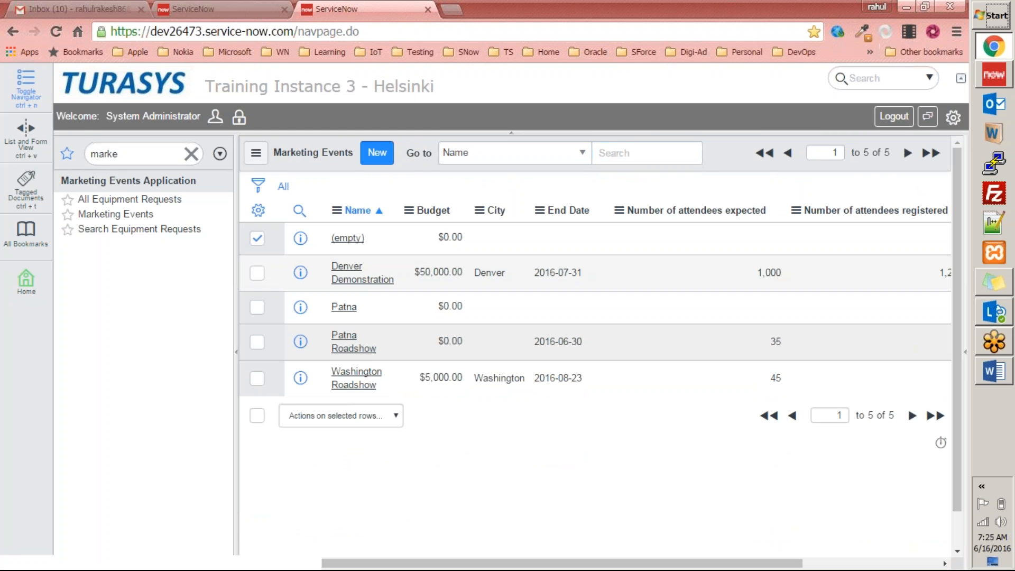
pyautogui.click(362, 420)
pyautogui.click(354, 206)
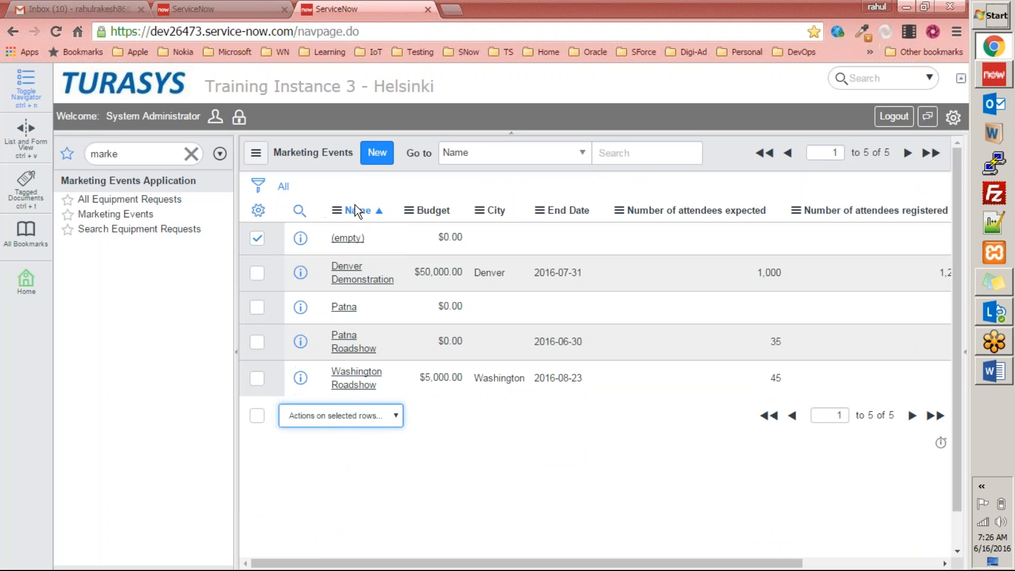
pyautogui.click(335, 421)
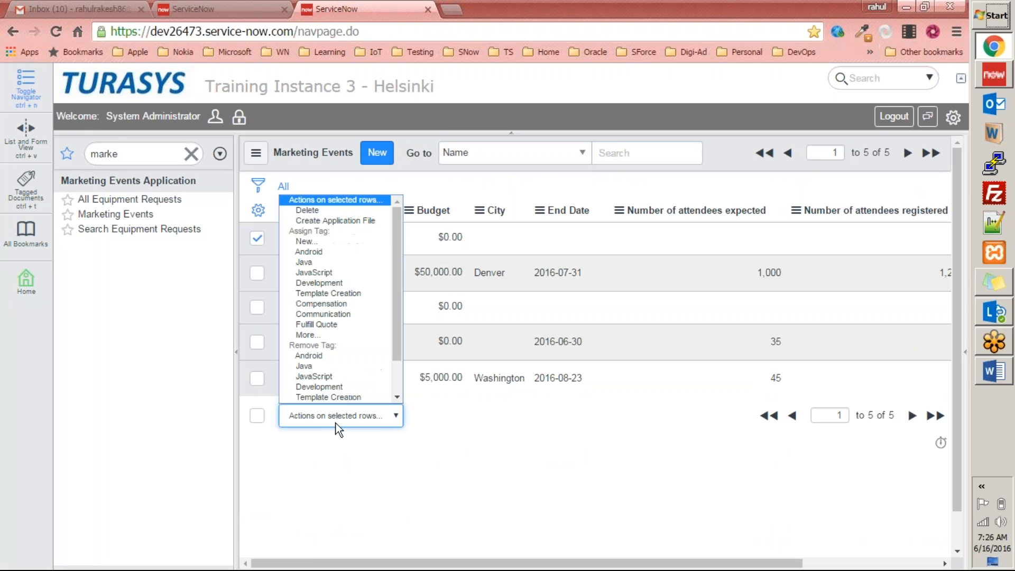
pyautogui.click(331, 212)
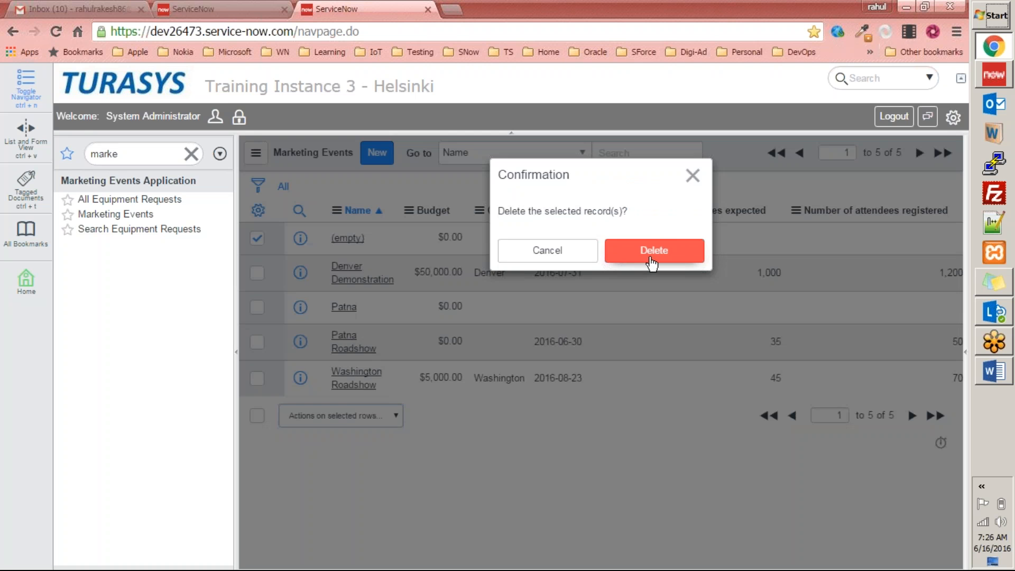
pyautogui.click(652, 263)
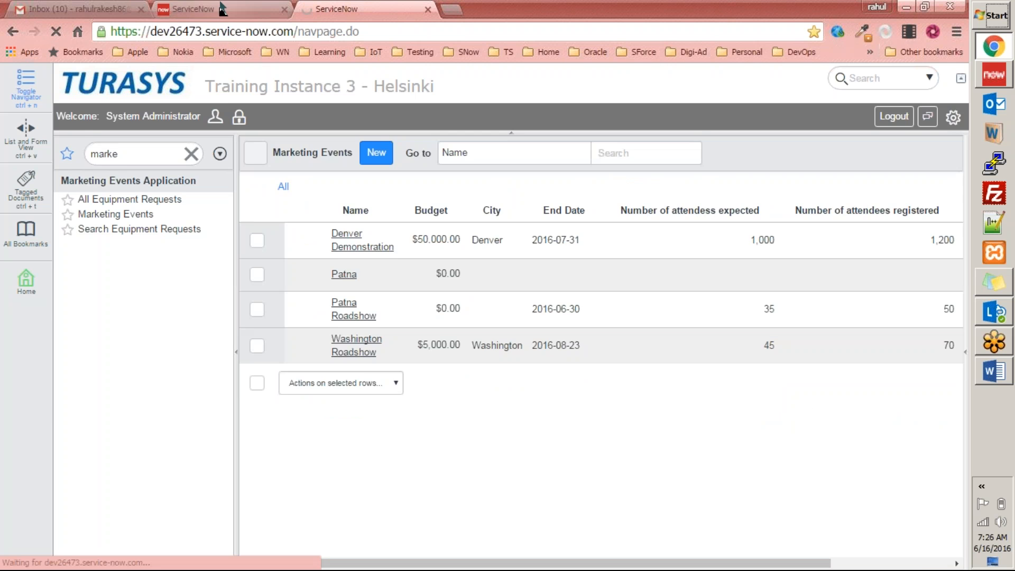
# In the first ServiceNow browser tab, list the record producers and open Create Marketing Event Records at its Script field.
pyautogui.click(222, 8)
pyautogui.click(133, 301)
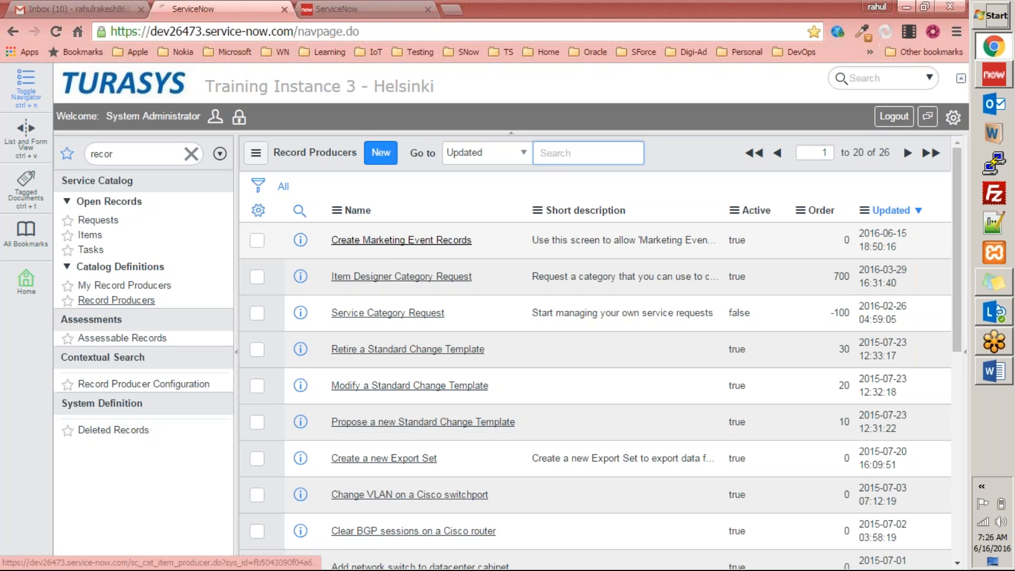
pyautogui.click(422, 237)
pyautogui.scroll(-6, 459, 290)
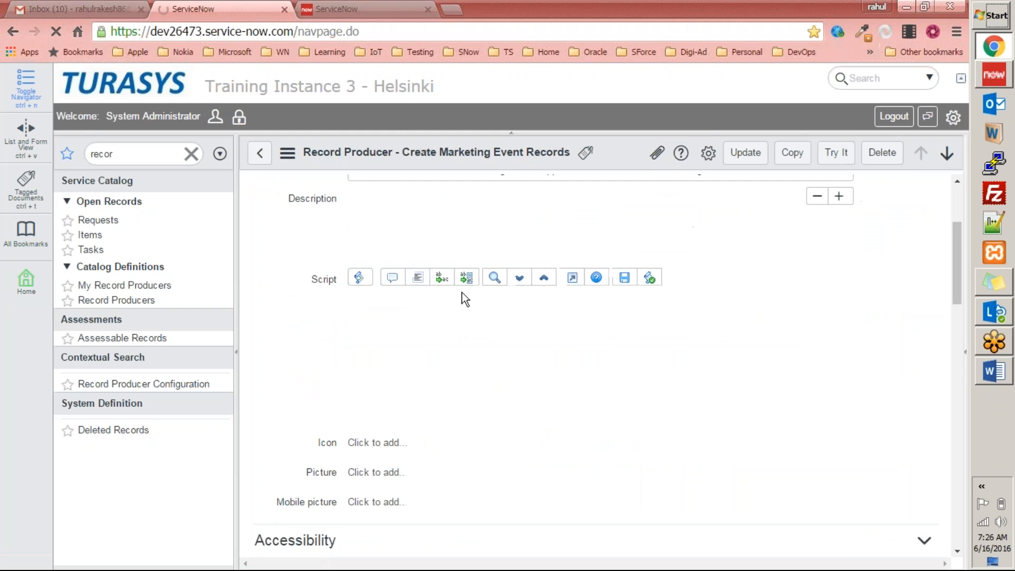
pyautogui.scroll(-6, 485, 306)
pyautogui.scroll(-4, 445, 418)
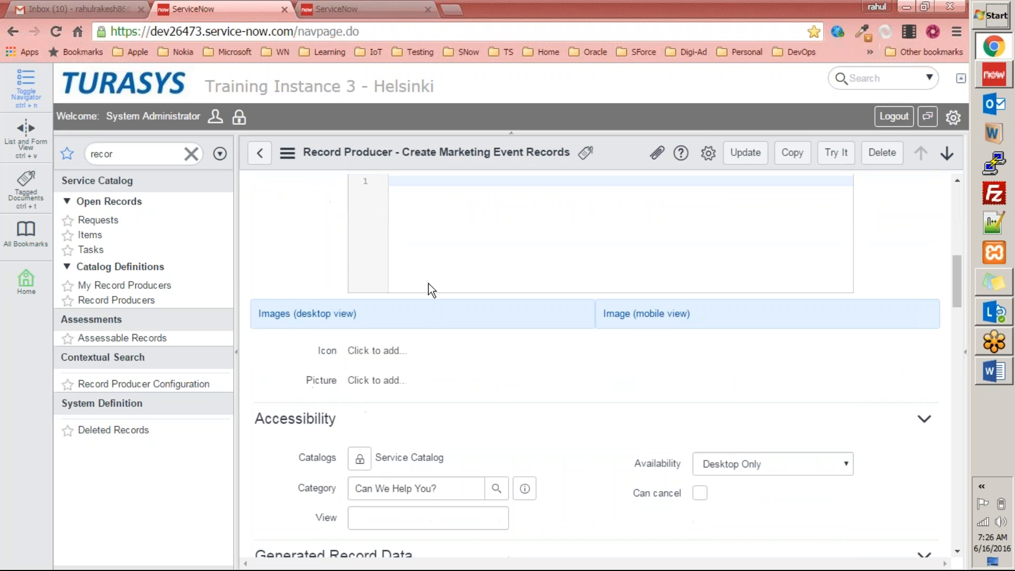
# Open wiki.servicenow.com in a new browser tab.
pyautogui.click(338, 9)
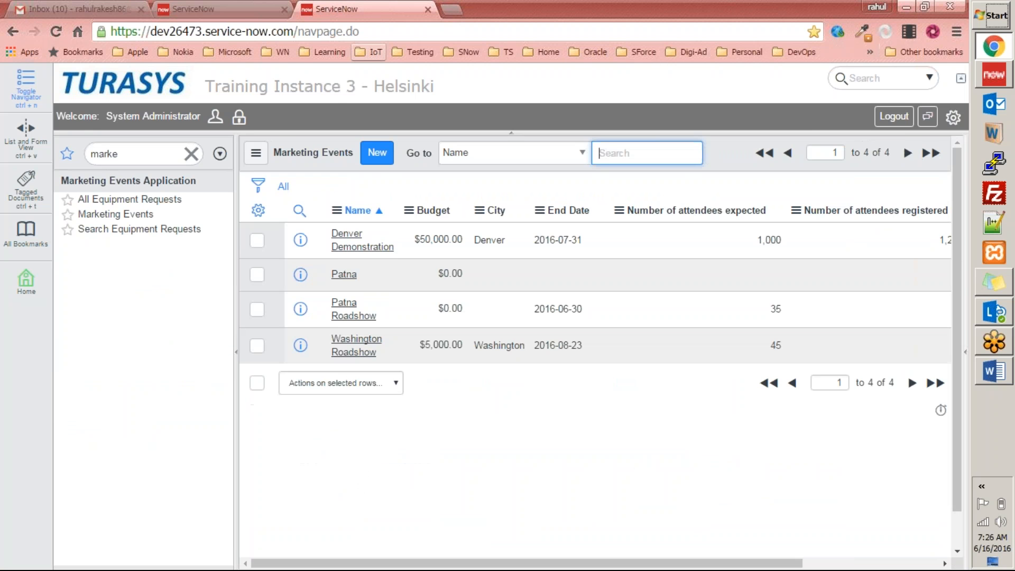
pyautogui.hotkey('ctrl', 't')
pyautogui.write('wiki')
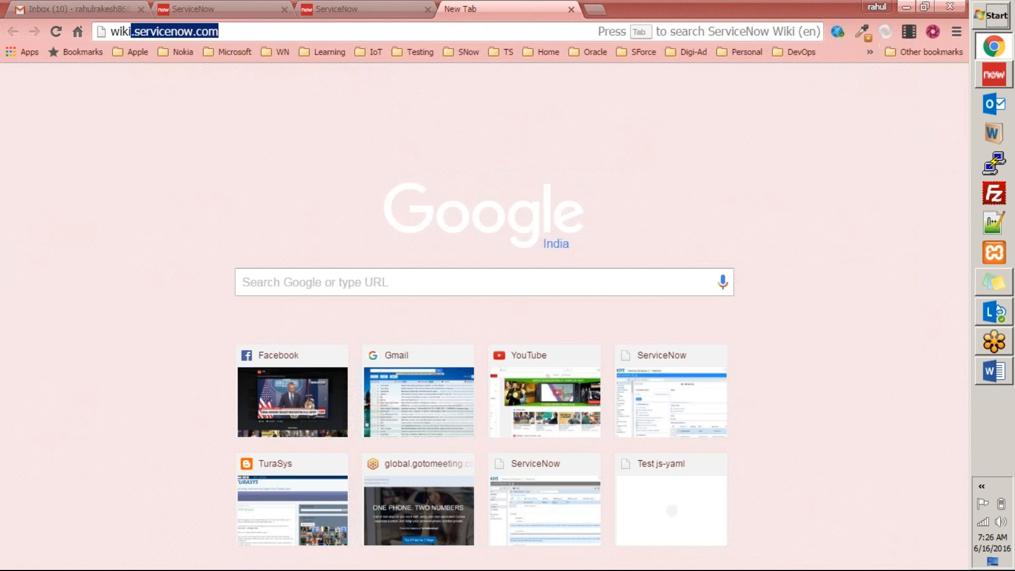
pyautogui.press('Return')
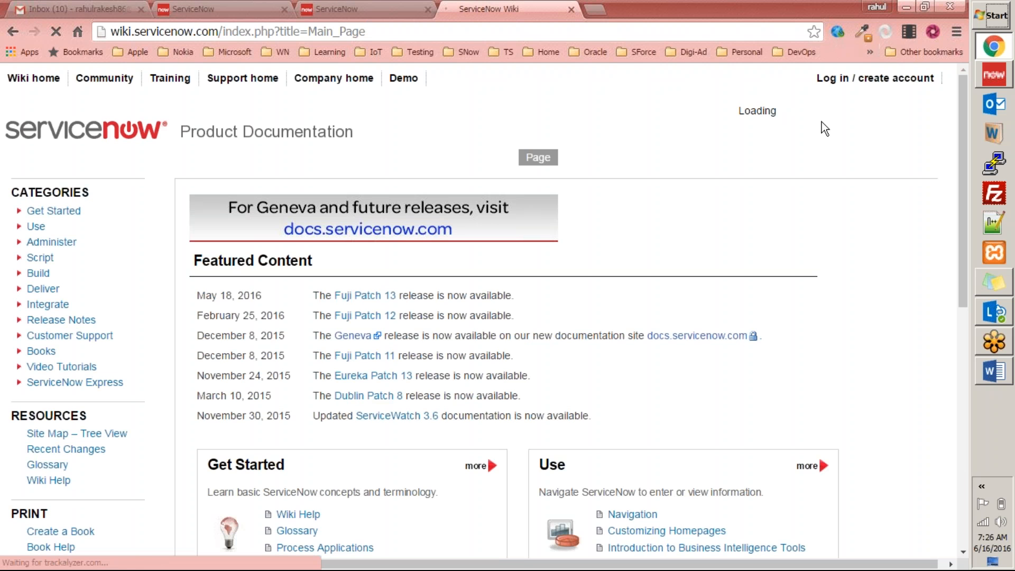
# In the record producer's script, write "current.name = producer.name;" and begin a second line with "curre".
pyautogui.click(325, 9)
pyautogui.click(254, 9)
pyautogui.scroll(3, 429, 224)
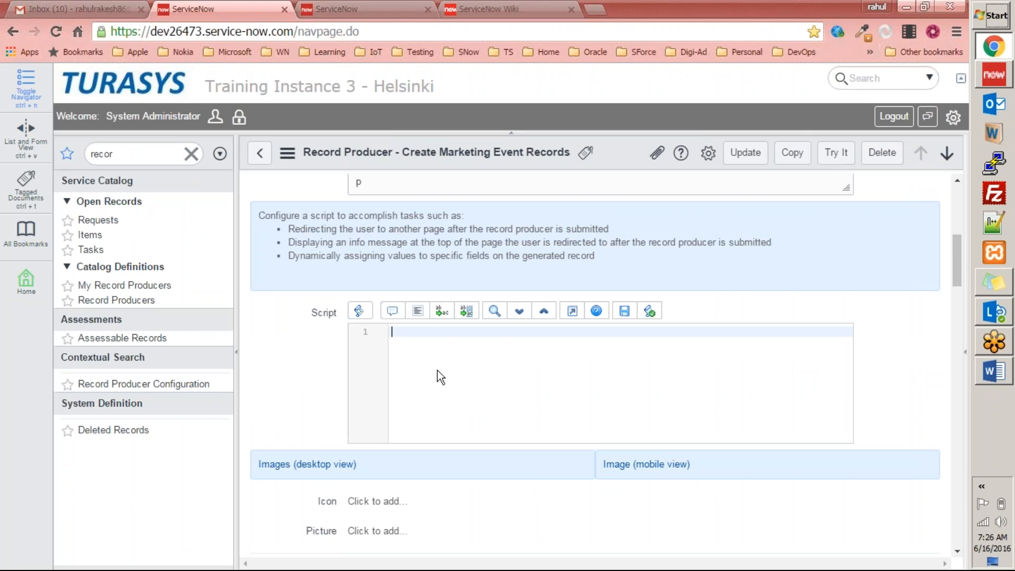
pyautogui.write('producer.name;')
pyautogui.press('Home')
pyautogui.write('current.name =')
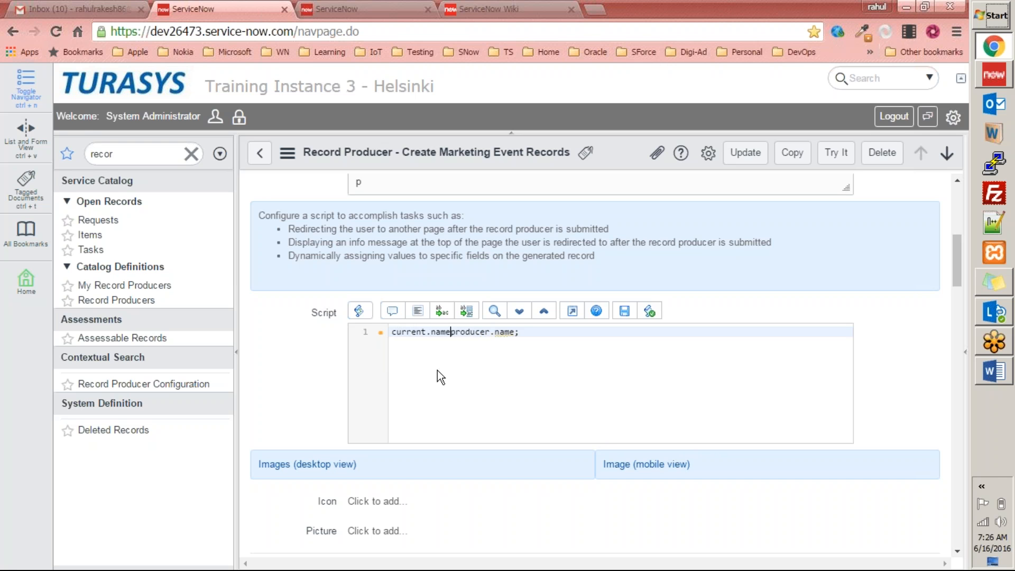
pyautogui.press('Return')
pyautogui.write('curre')
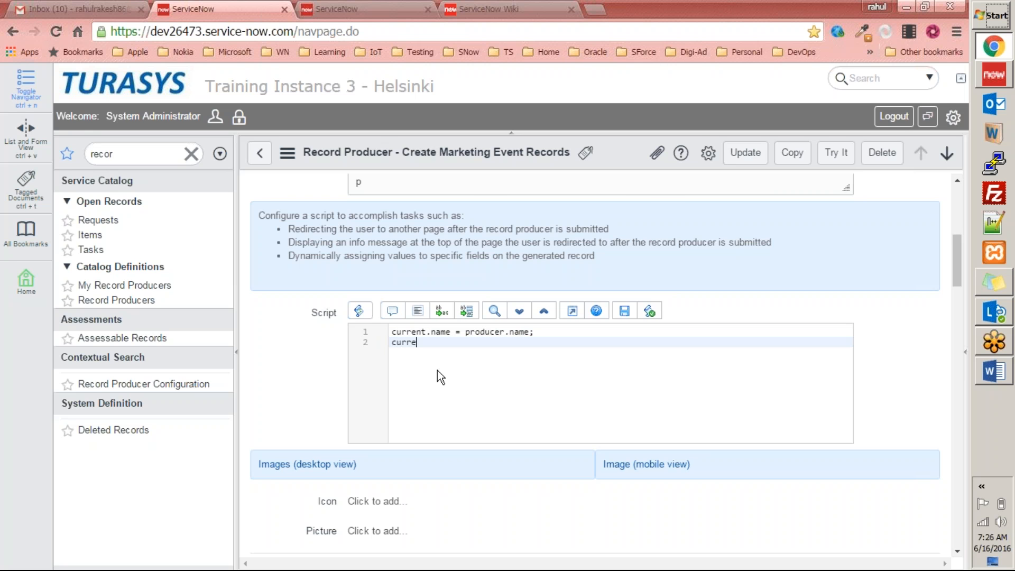
# Open a blank Marketing Events form in the second ServiceNow tab, view its fields, and return to the record producer script.
pyautogui.click(313, 9)
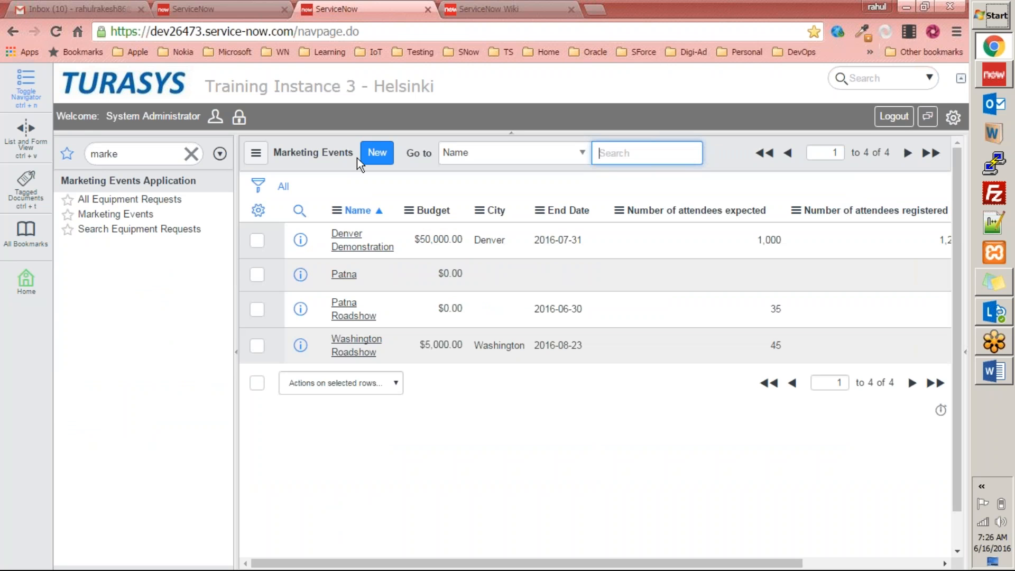
pyautogui.click(376, 154)
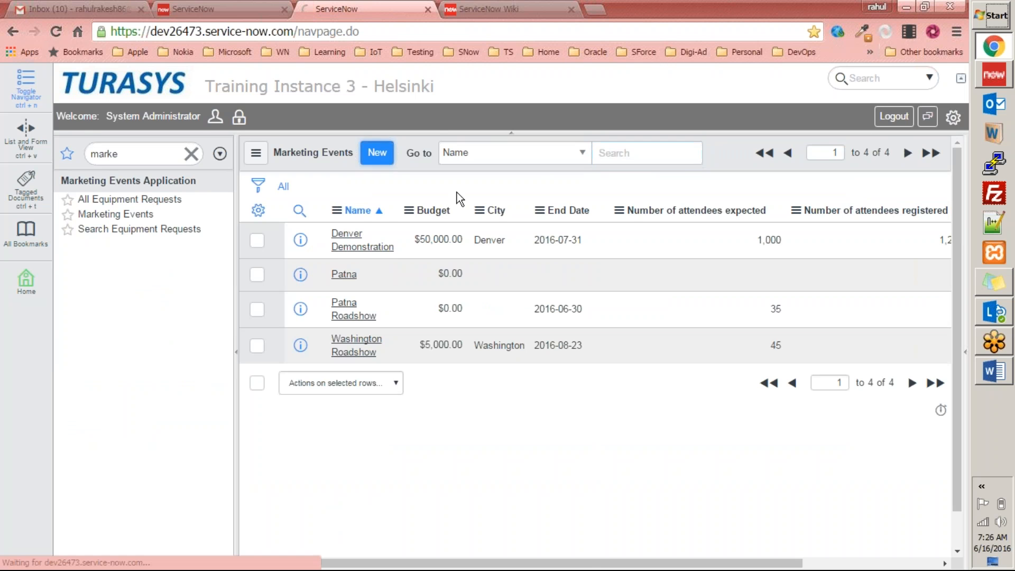
pyautogui.click(222, 9)
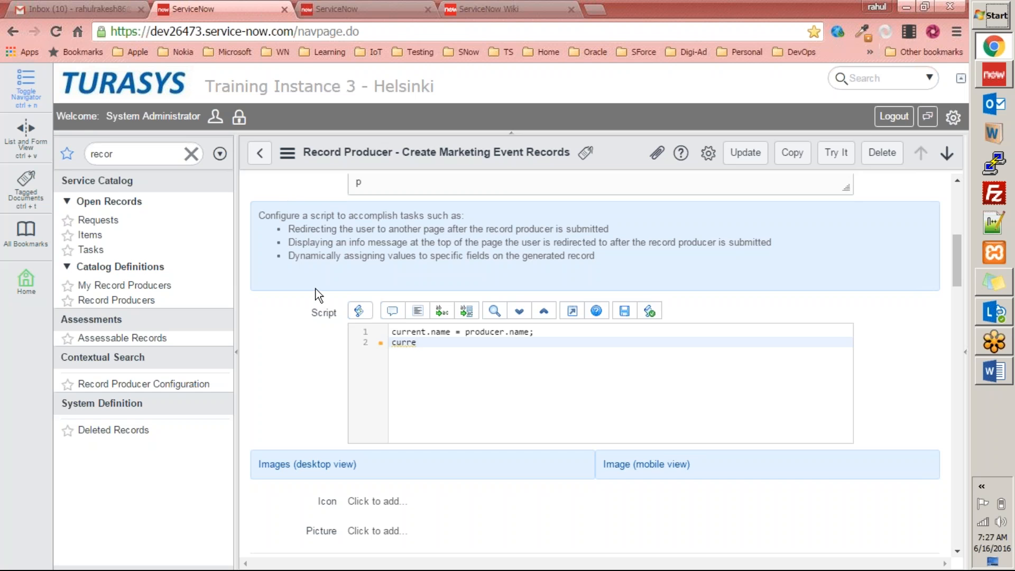
pyautogui.click(338, 9)
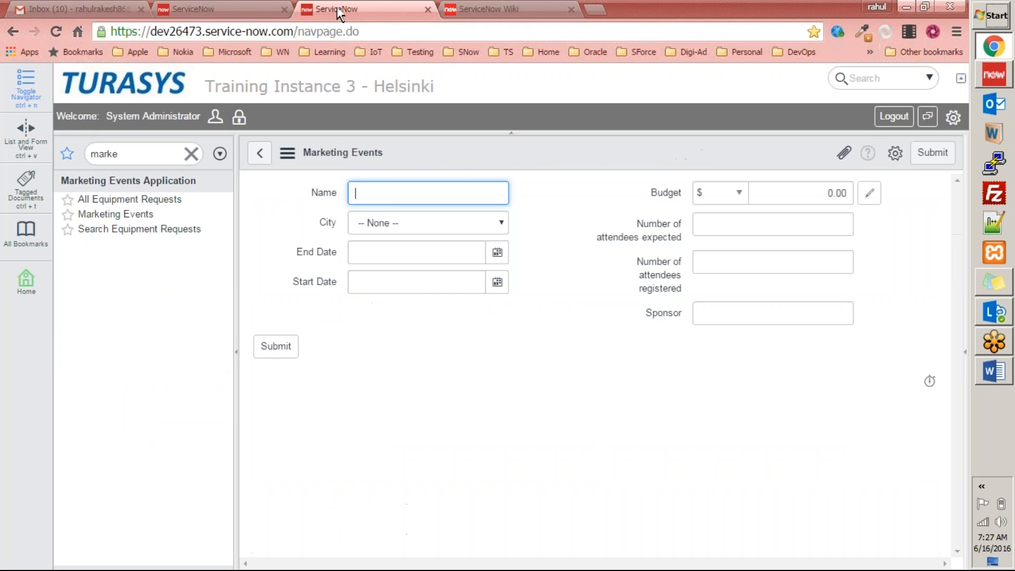
pyautogui.hotkey('ctrl', 'shift', 'Tab')
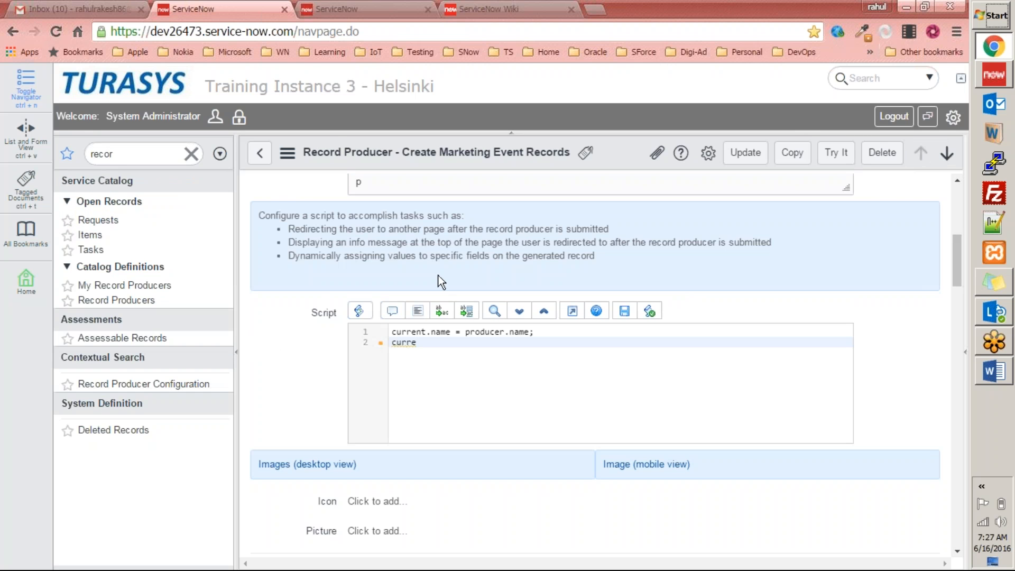
# Examine the current and producer sides of the script's first line against the fields of the blank Marketing Events form.
pyautogui.doubleClick(417, 332)
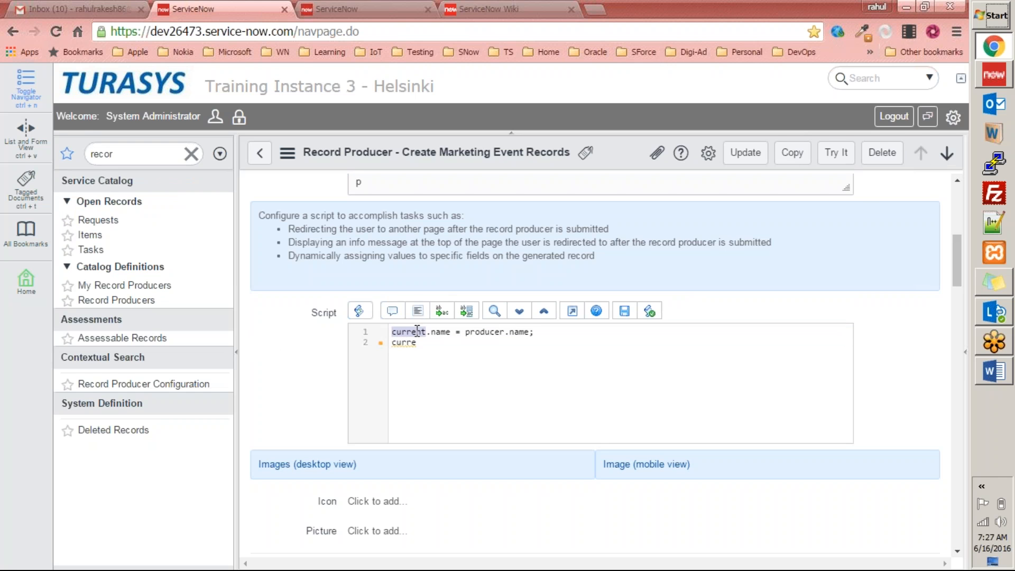
pyautogui.doubleClick(498, 332)
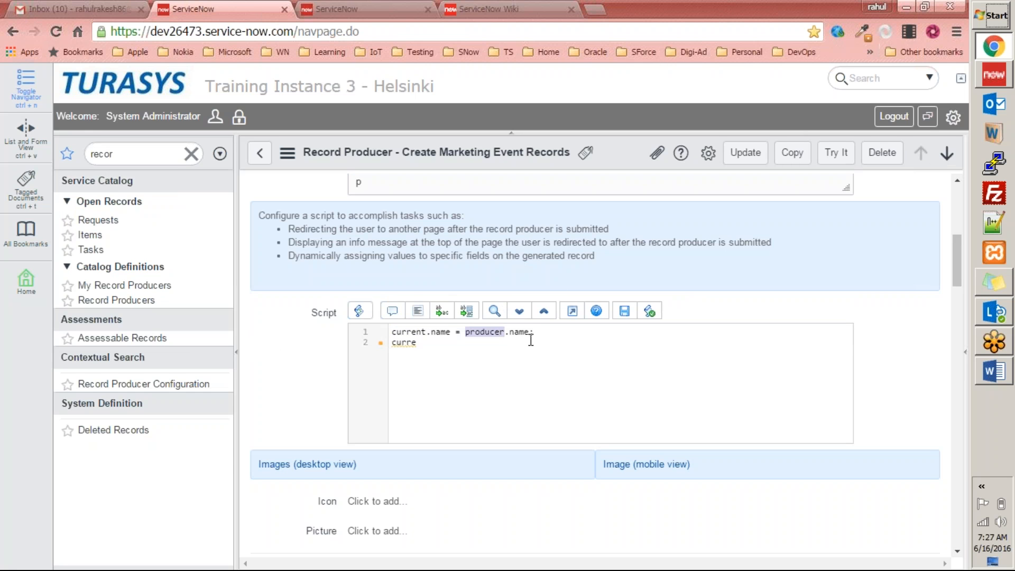
pyautogui.moveTo(535, 332); pyautogui.dragTo(465, 333)
pyautogui.click(457, 333)
pyautogui.moveTo(455, 333); pyautogui.dragTo(393, 330)
pyautogui.click(442, 333)
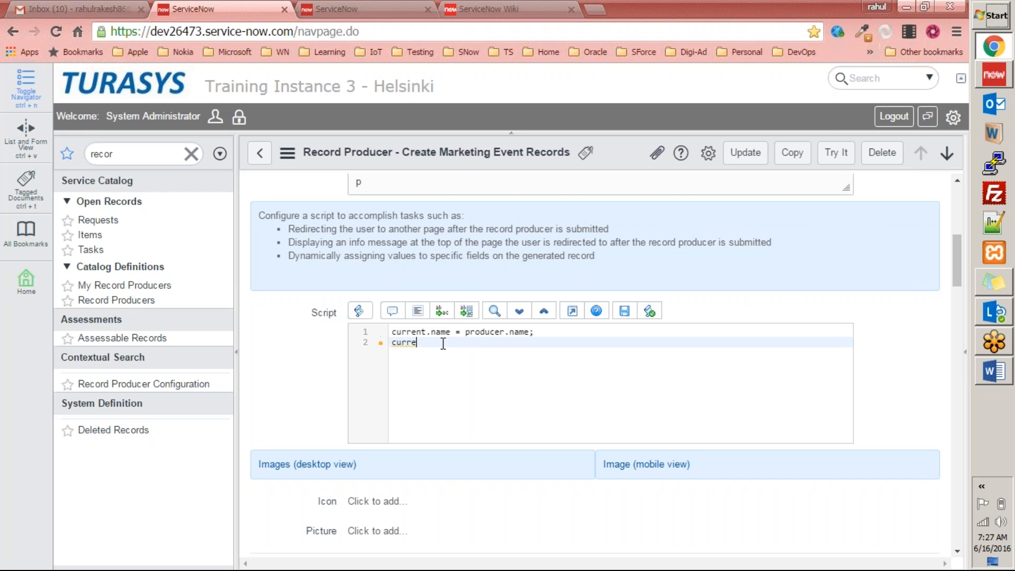
pyautogui.moveTo(454, 333); pyautogui.dragTo(392, 332)
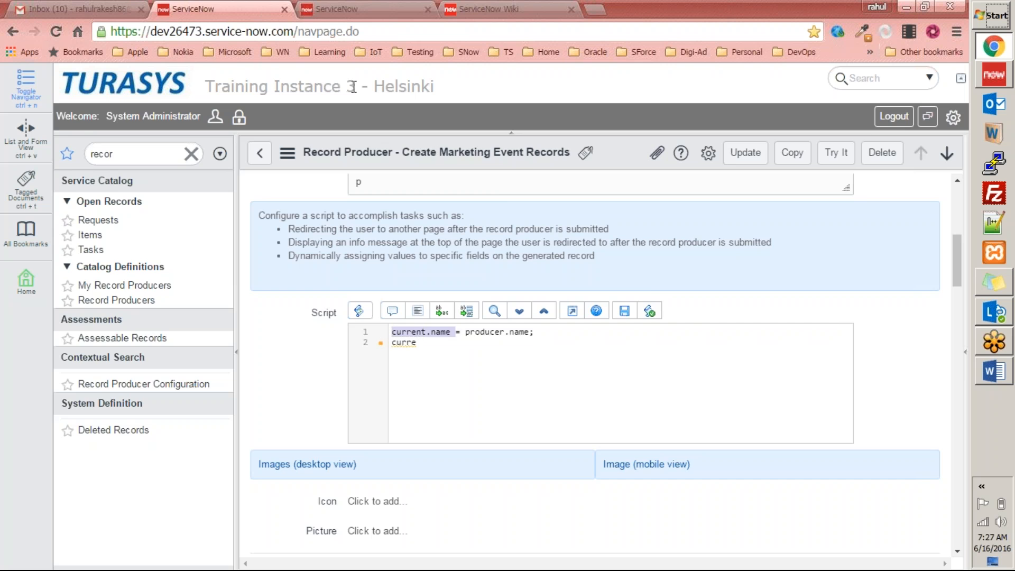
pyautogui.click(345, 9)
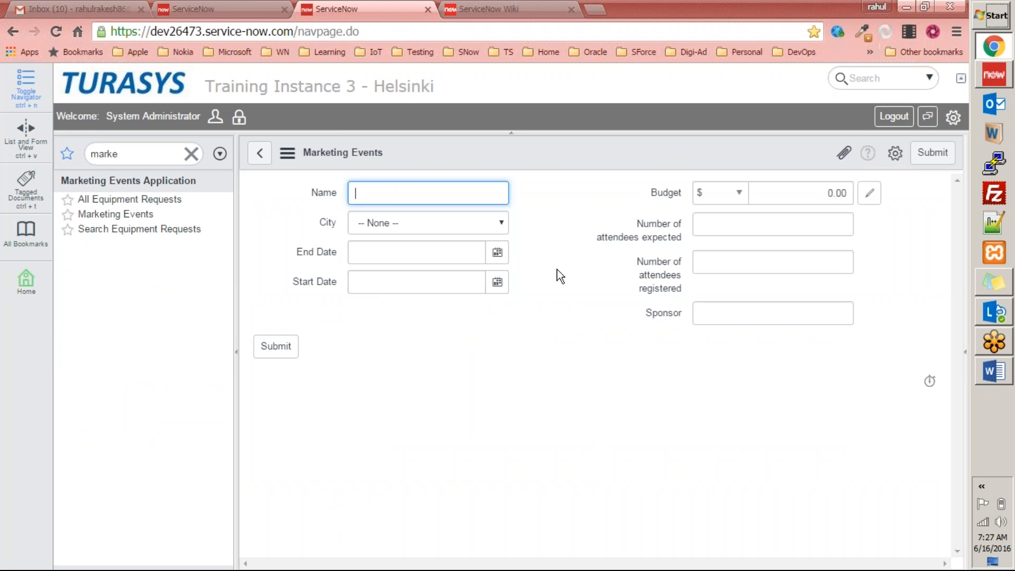
pyautogui.click(275, 9)
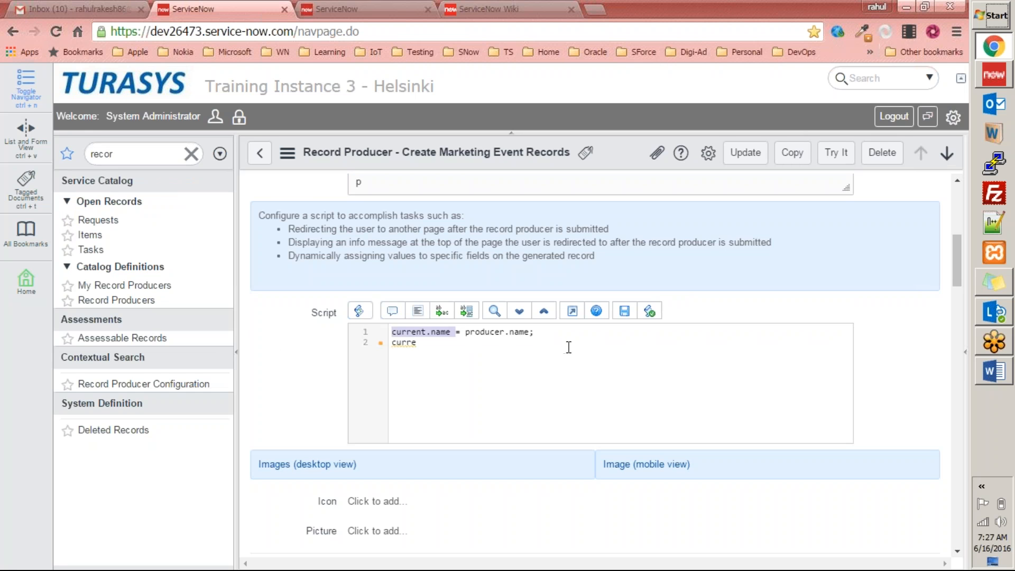
# Replace the field name after "current." in the first script line with marketing_event, and highlight that side of the assignment.
pyautogui.click(453, 345)
pyautogui.click(431, 333)
pyautogui.write('marketing_event')
pyautogui.press('Delete')
pyautogui.press('Delete')
pyautogui.press('Delete')
pyautogui.click(633, 338)
pyautogui.moveTo(593, 333); pyautogui.dragTo(378, 340)
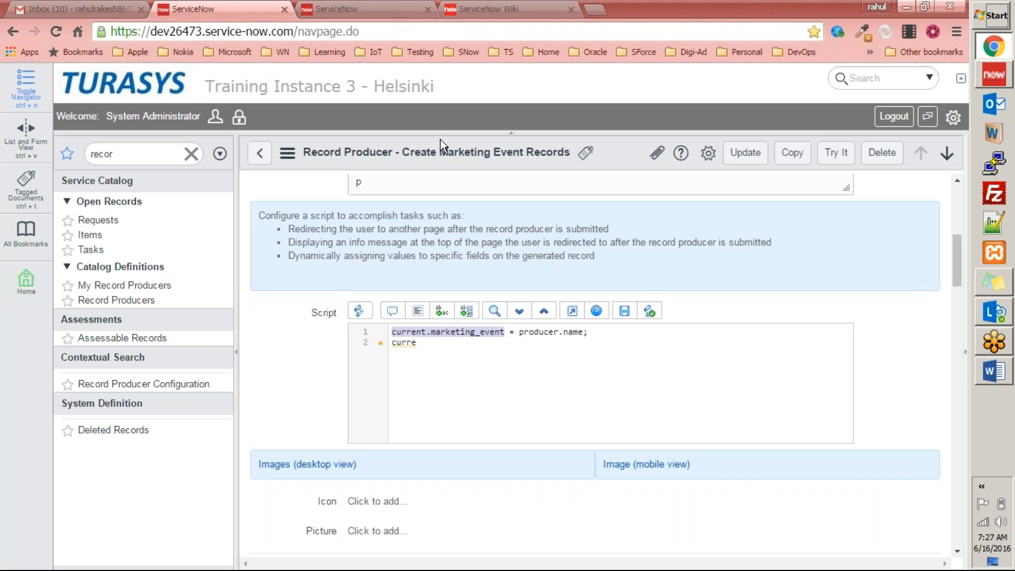
# Switch to the ServiceNow Wiki tab and search the documentation for "record producer script".
pyautogui.click(342, 10)
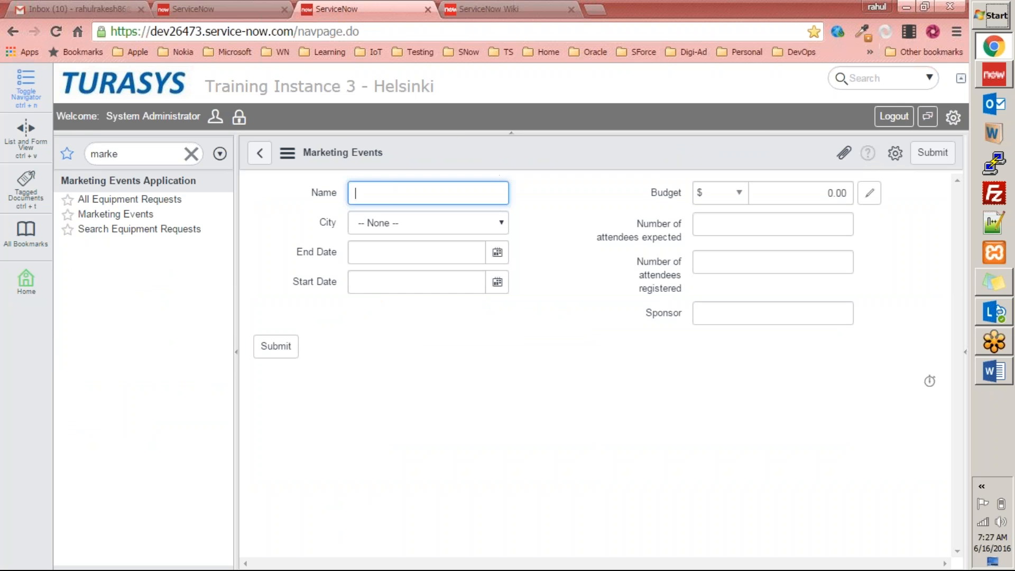
pyautogui.hotkey('ctrl', 'Tab')
pyautogui.click(844, 114)
pyautogui.write('producer')
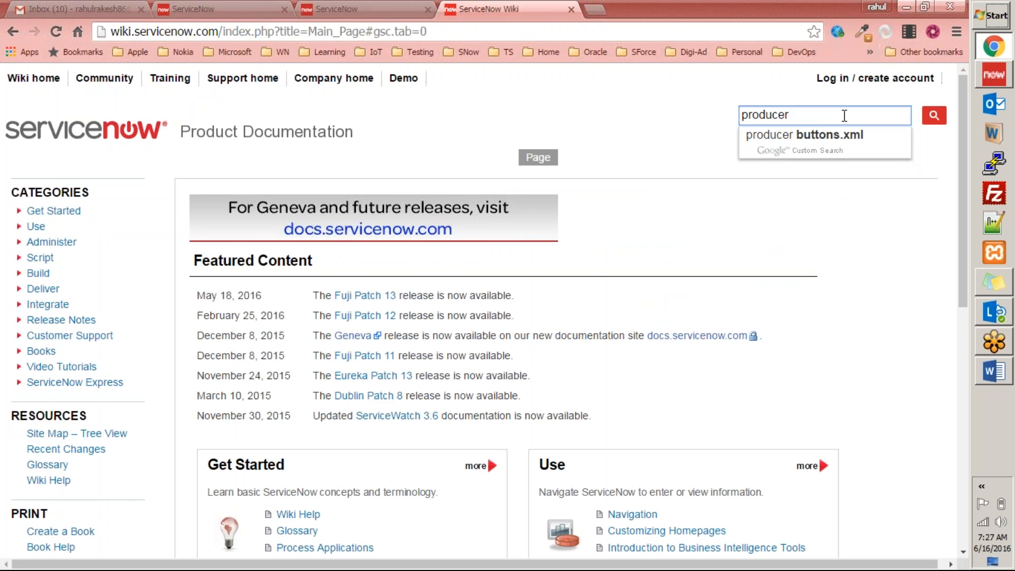
pyautogui.press('Home')
pyautogui.write('record')
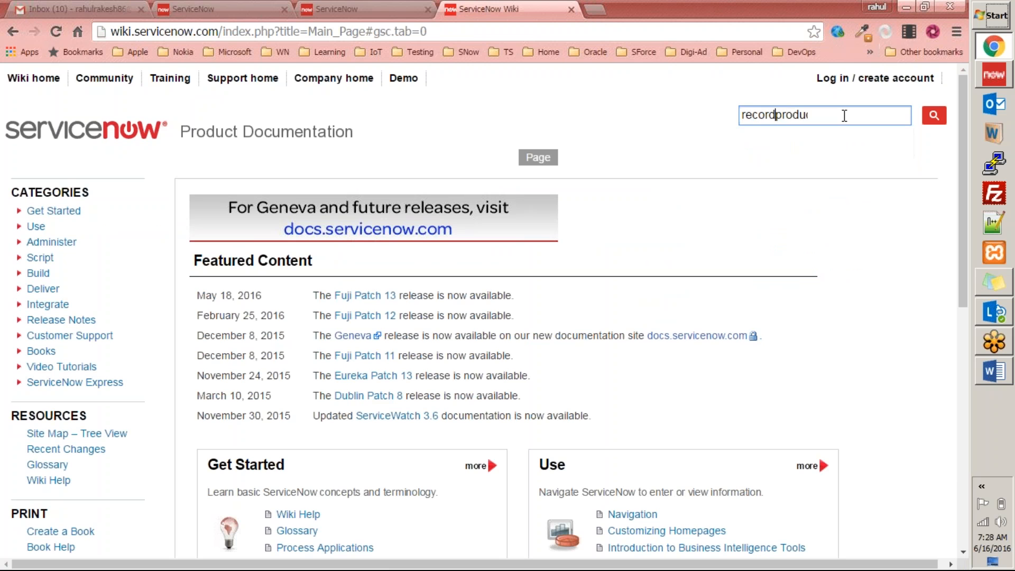
pyautogui.press('End')
pyautogui.press('Down')
pyautogui.press('Down')
pyautogui.press('Return')
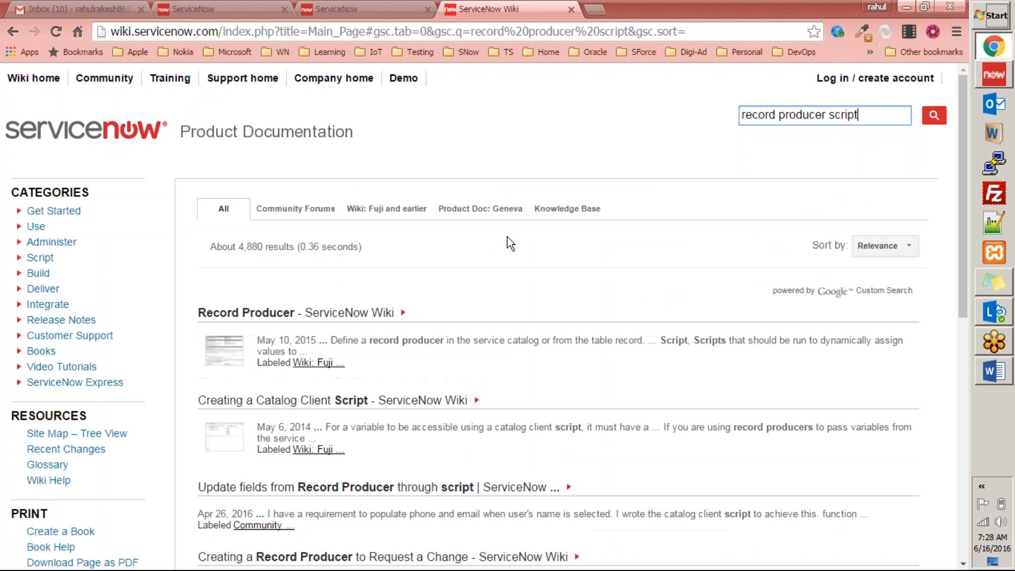
# Open the wiki's Record Producer article and copy the producer.redirect="home.do"; example from the section on redirecting after submission.
pyautogui.click(367, 317)
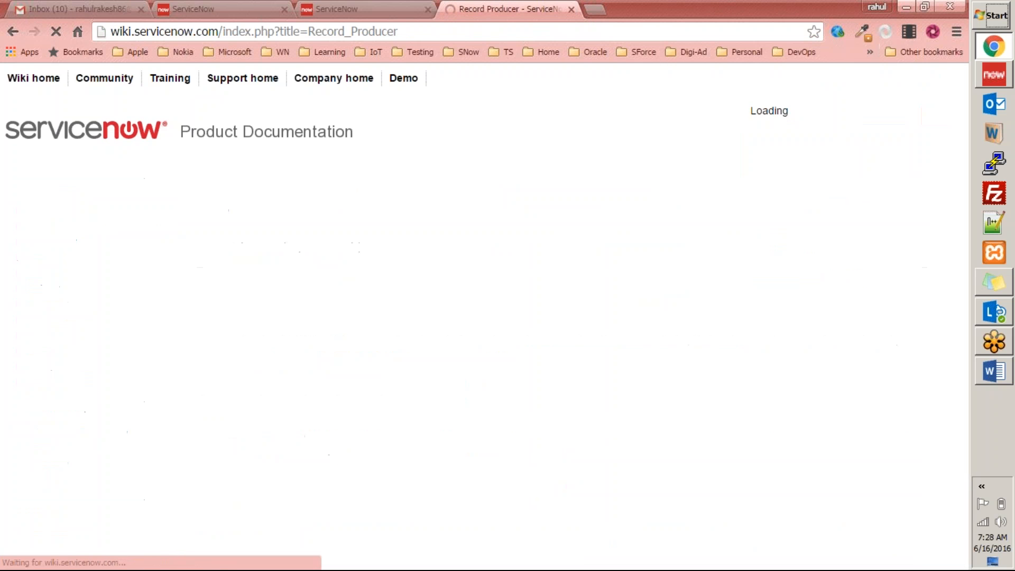
pyautogui.scroll(-15, 508, 312)
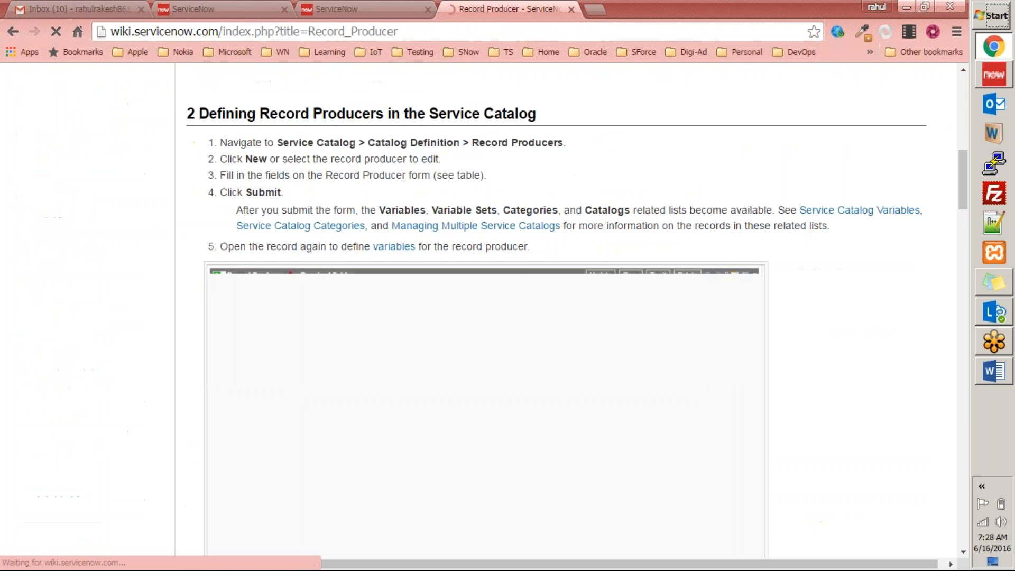
pyautogui.scroll(-20, 556, 312)
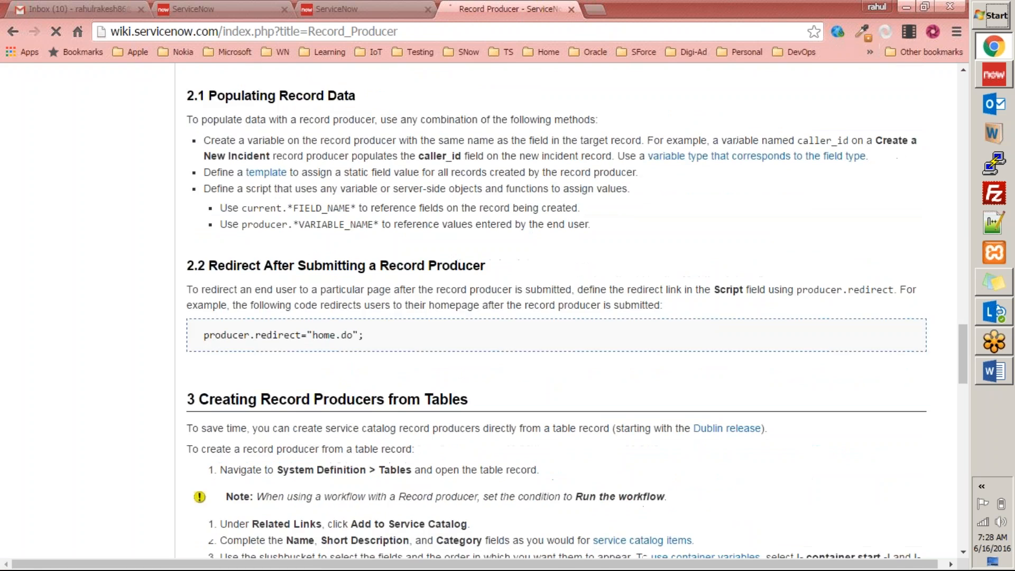
pyautogui.scroll(-5, 220, 145)
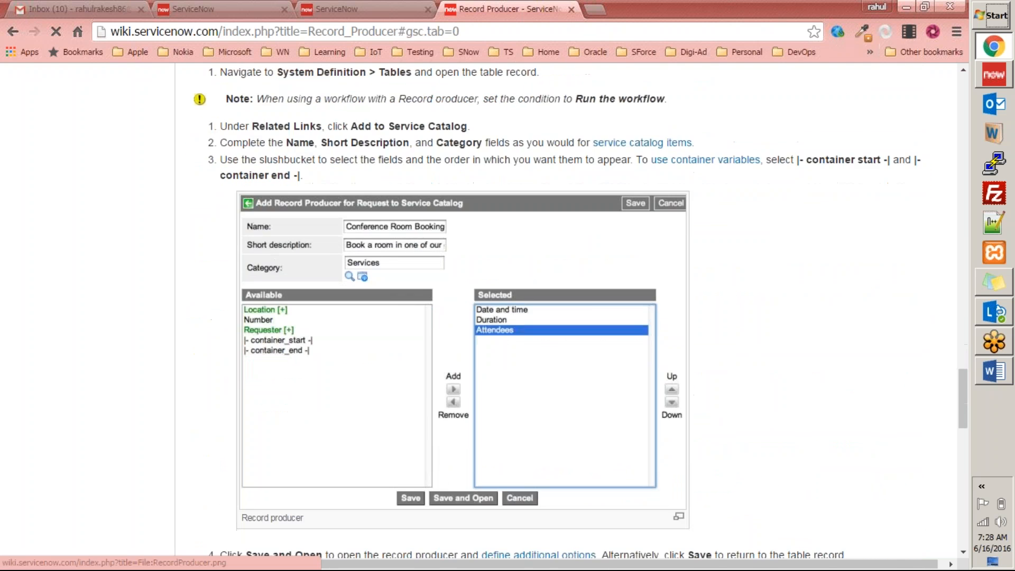
pyautogui.scroll(4, 220, 145)
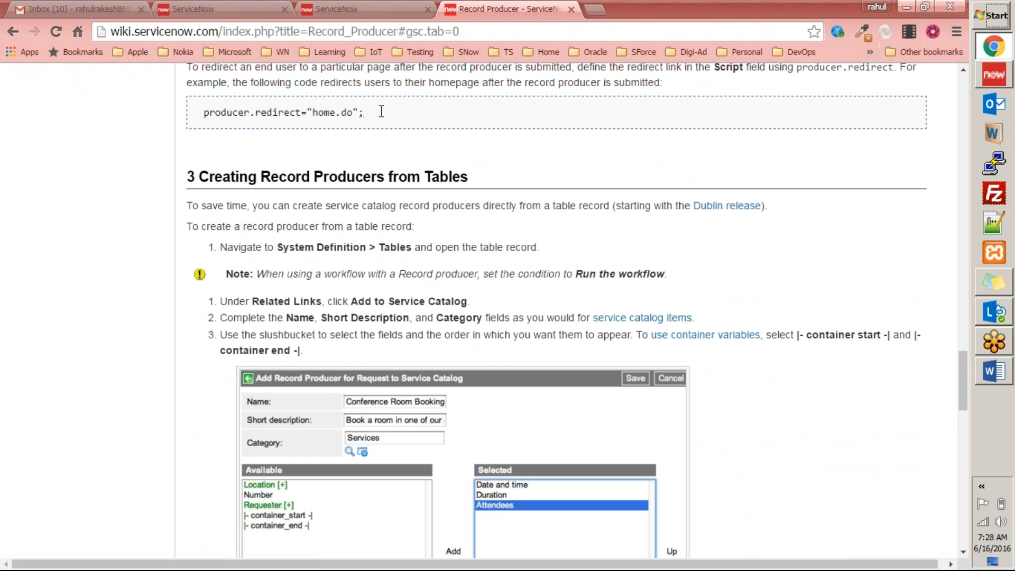
pyautogui.tripleClick(348, 112)
pyautogui.hotkey('ctrl', 'c')
# Paste the redirect example into the record producer script below the marketing_event line, leaving blank lines between them.
pyautogui.click(250, 9)
pyautogui.press('BackSpace')
pyautogui.press('BackSpace')
pyautogui.press('BackSpace')
pyautogui.press('BackSpace')
pyautogui.press('BackSpace')
pyautogui.press('Return')
pyautogui.press('Return')
pyautogui.hotkey('ctrl', 'v')
# Review the code examples under Values Returned in the wiki article and copy the two-line sys_id_string and sys_id_list example.
pyautogui.click(303, 12)
pyautogui.hotkey('ctrl', 'Tab')
pyautogui.scroll(-20, 461, 440)
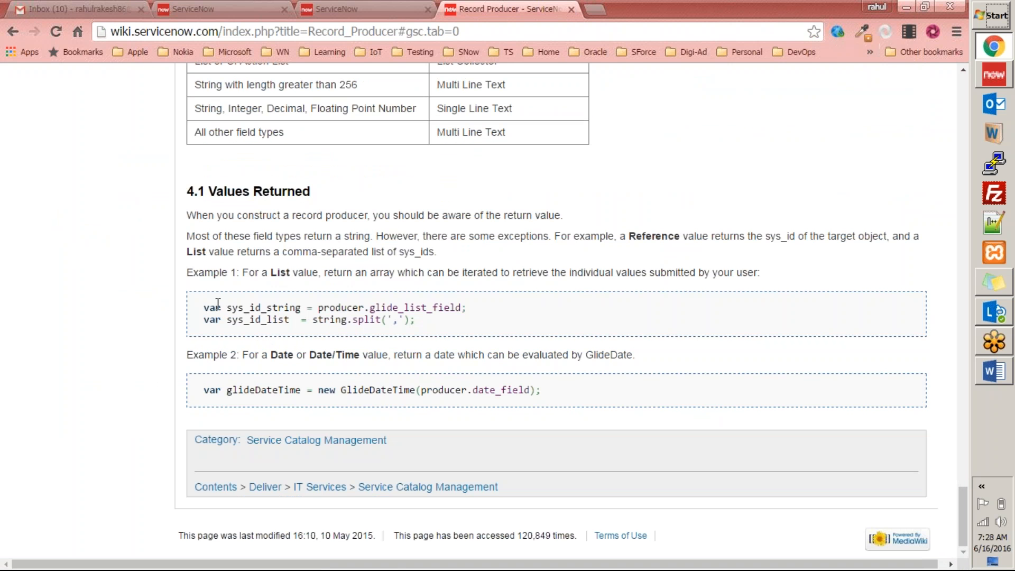
pyautogui.moveTo(204, 305); pyautogui.dragTo(440, 319)
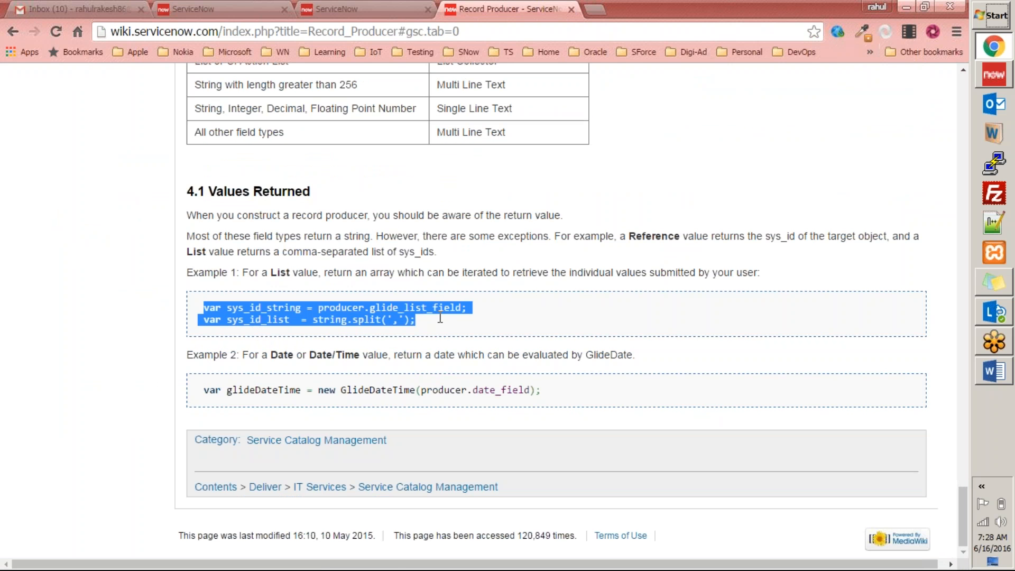
pyautogui.moveTo(205, 389); pyautogui.dragTo(686, 380)
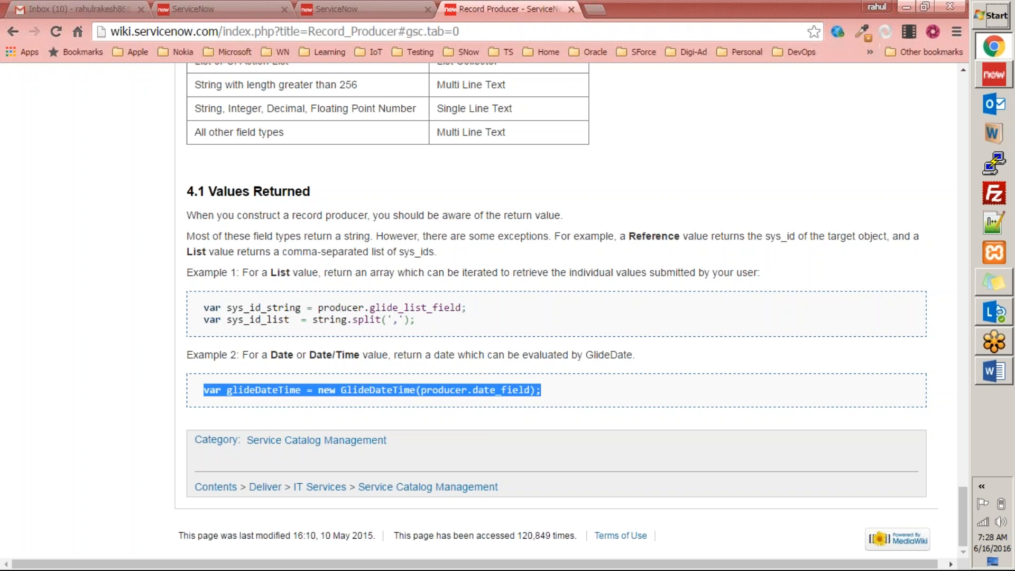
pyautogui.moveTo(204, 306); pyautogui.dragTo(509, 325)
pyautogui.hotkey('ctrl', 'c')
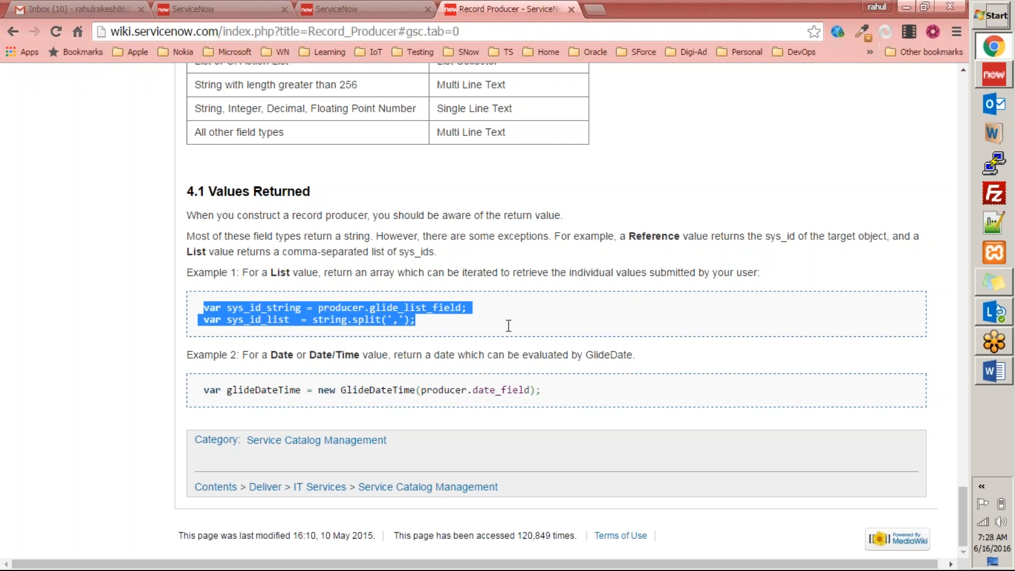
# Paste the sys_id_string and sys_id_list lines into the record producer script between the marketing_event line and the redirect line.
pyautogui.hotkey('ctrl', '2')
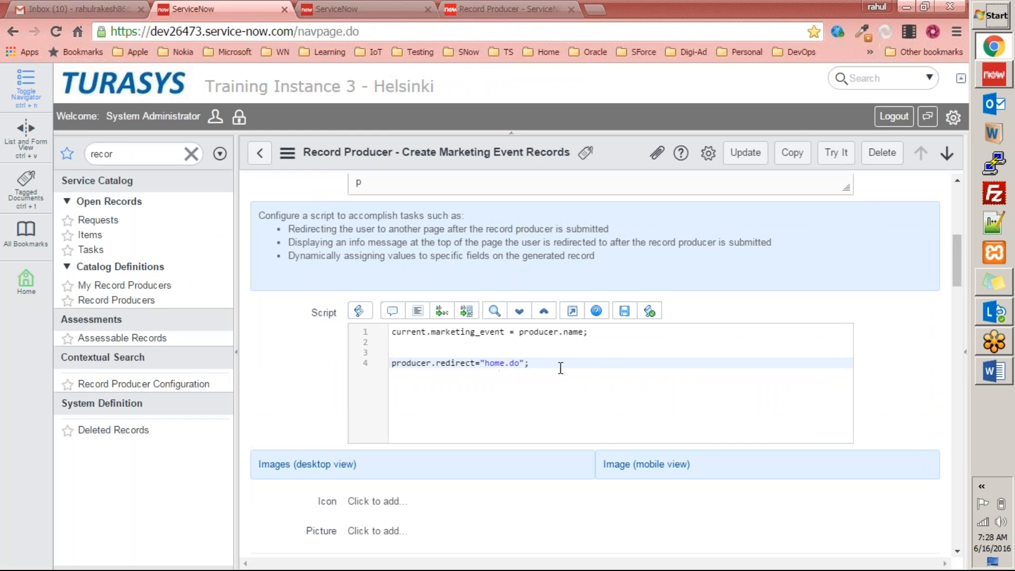
pyautogui.click(494, 342)
pyautogui.press('Return')
pyautogui.press('Return')
pyautogui.hotkey('ctrl', 'v')
pyautogui.press('Down')
# Copy the glideDateTime example from the wiki article and paste it into the script below the sys_id_list line, followed by blank lines.
pyautogui.hotkey('ctrl', '3')
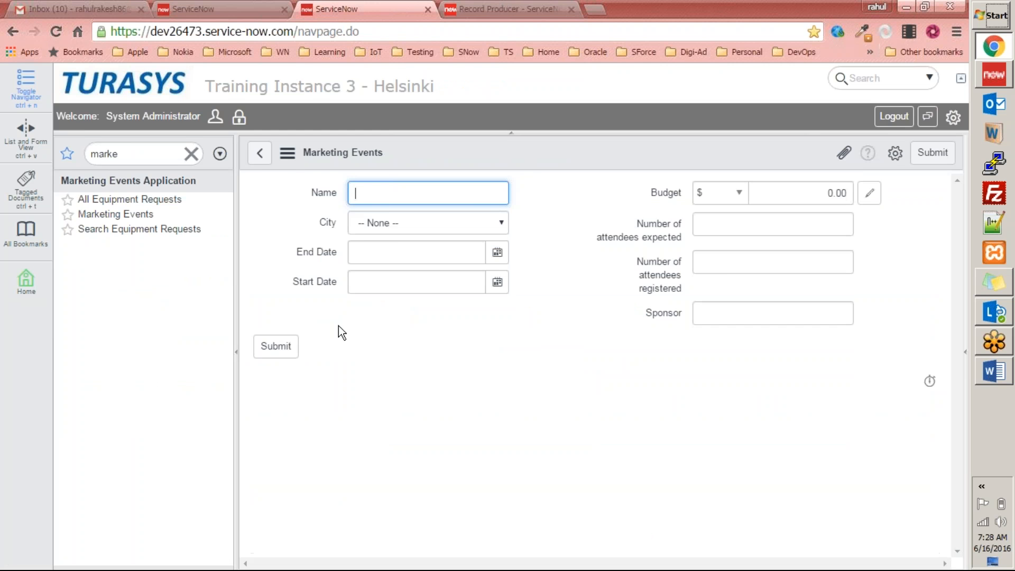
pyautogui.hotkey('ctrl', '4')
pyautogui.moveTo(207, 392); pyautogui.dragTo(548, 388)
pyautogui.hotkey('ctrl', 'c')
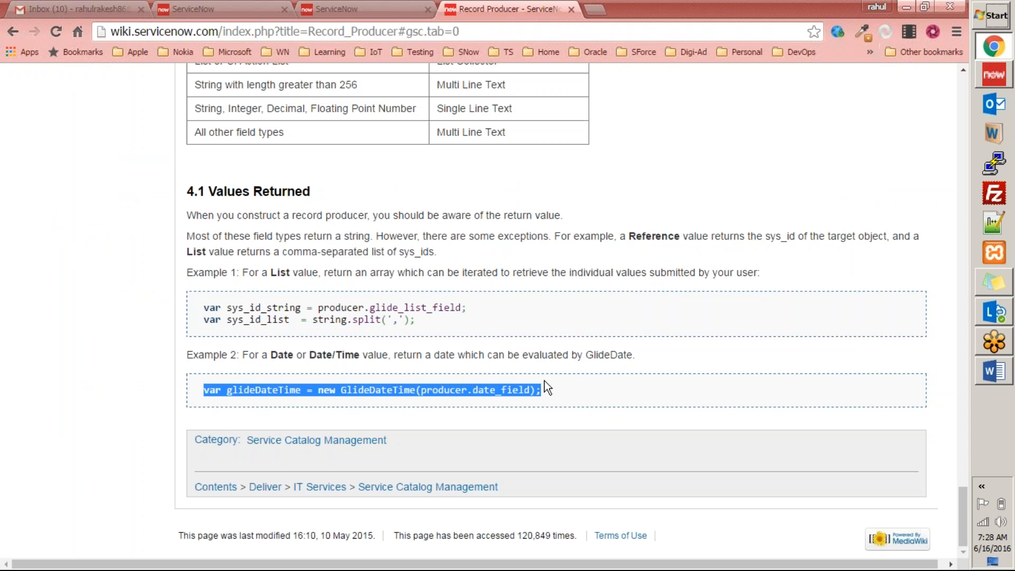
pyautogui.click(211, 9)
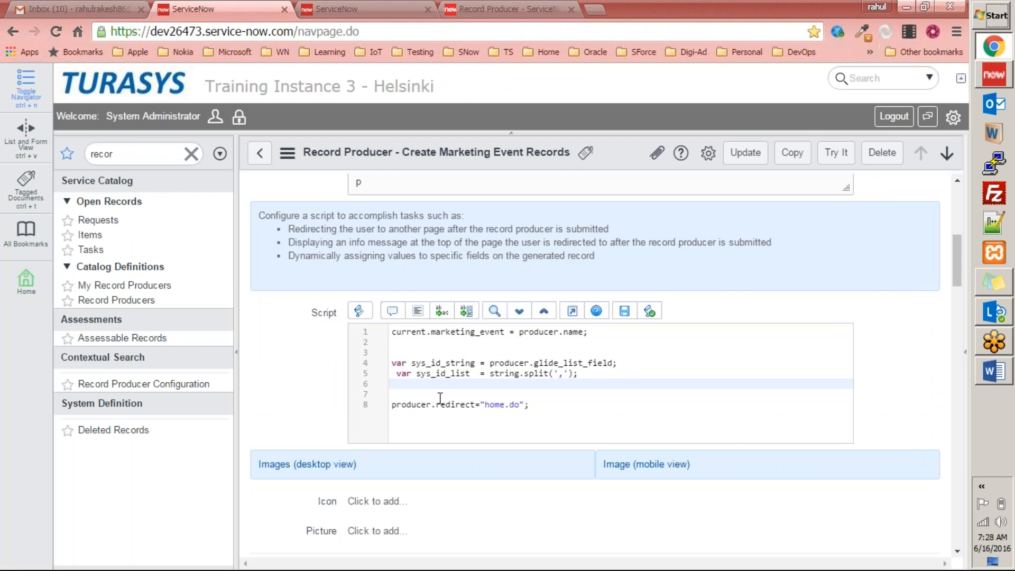
pyautogui.hotkey('ctrl', 'v')
pyautogui.press('Return')
pyautogui.press('Return')
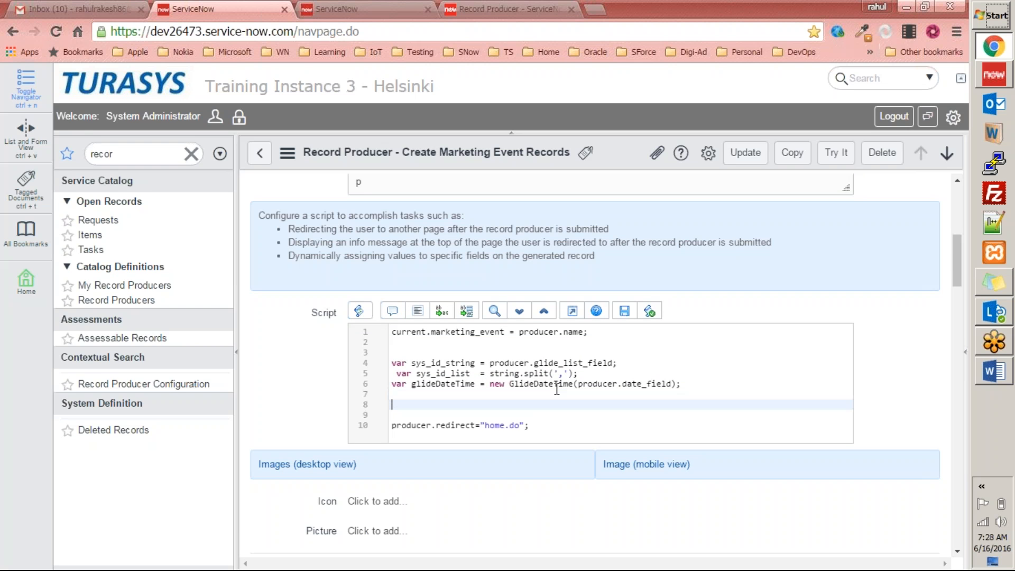
# Skim the wiki's Record Producer article back to its start, then close that tab and return to the record producer script.
pyautogui.click(341, 9)
pyautogui.hotkey('ctrl', 'Tab')
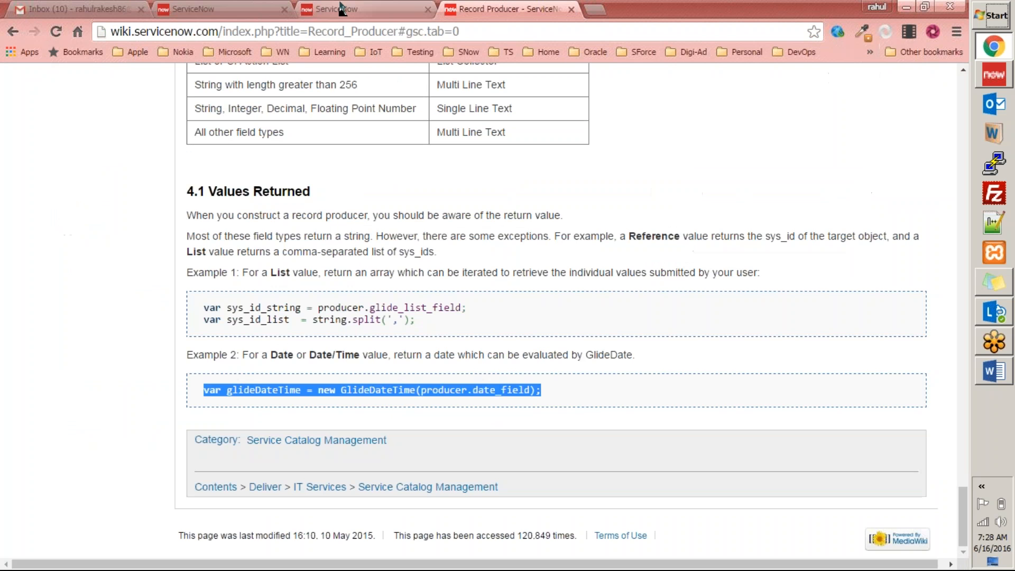
pyautogui.scroll(20, 549, 307)
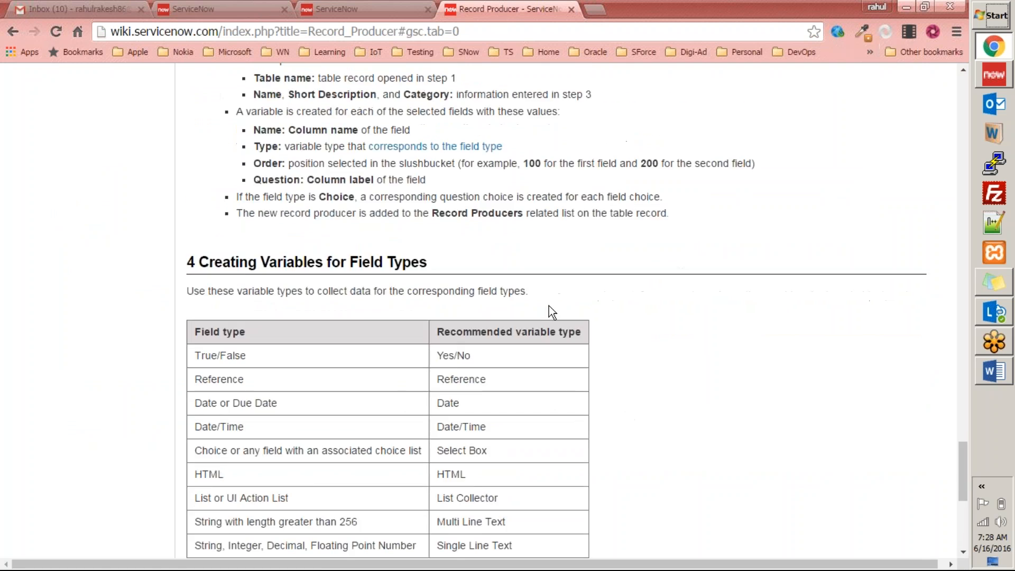
pyautogui.scroll(10, 549, 307)
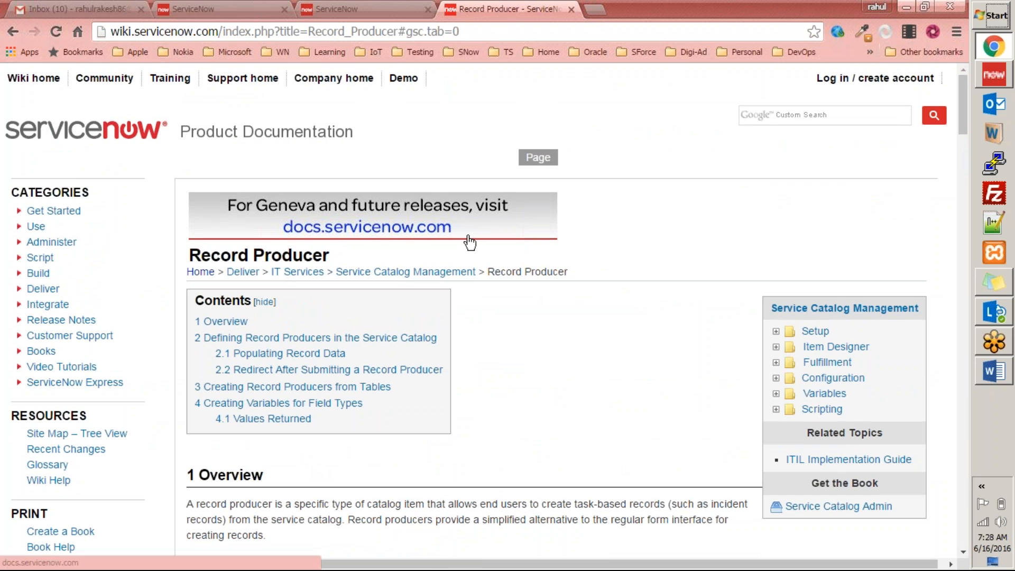
pyautogui.hotkey('ctrl', 'w')
pyautogui.hotkey('ctrl', 'shift', 'Tab')
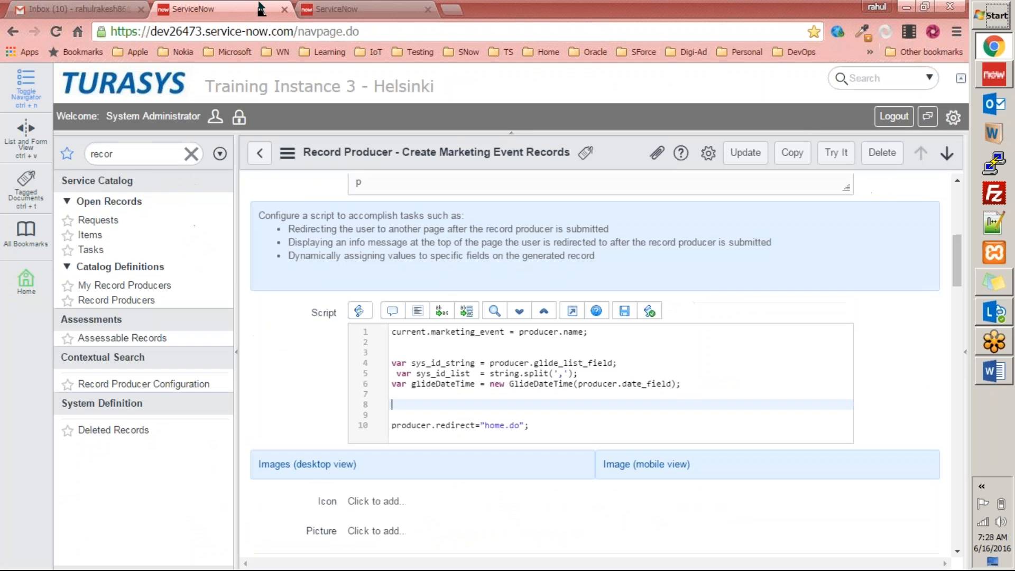
# Check the record producer script's syntax and auto-format all of its code.
pyautogui.click(586, 373)
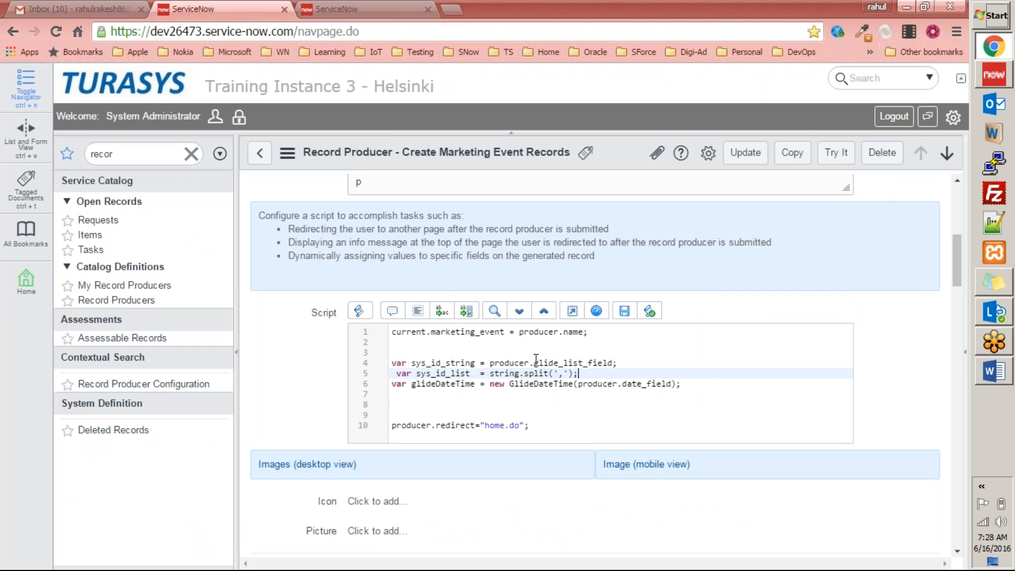
pyautogui.click(650, 312)
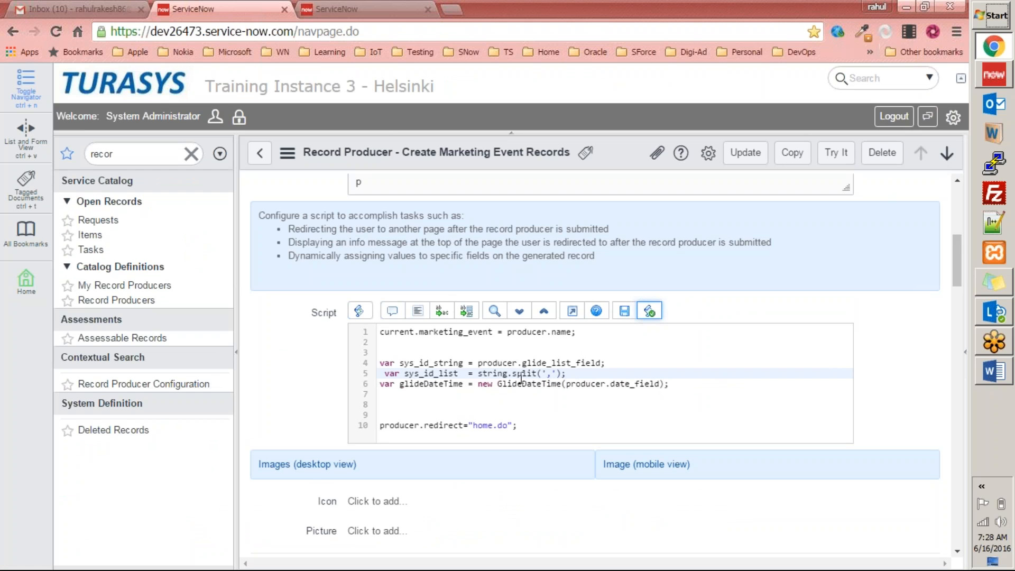
pyautogui.hotkey('ctrl', 'a')
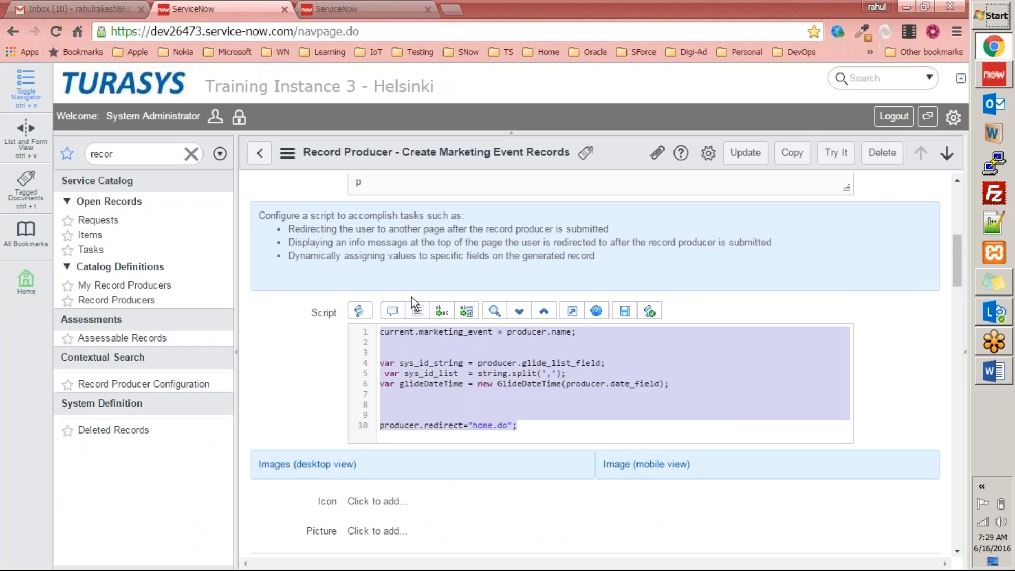
pyautogui.click(418, 313)
pyautogui.click(588, 410)
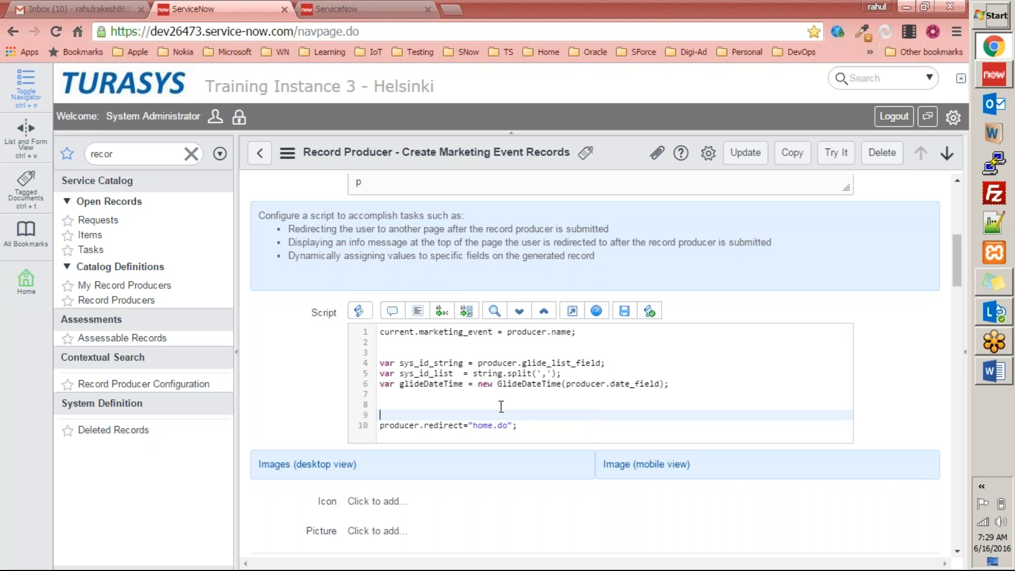
pyautogui.click(467, 352)
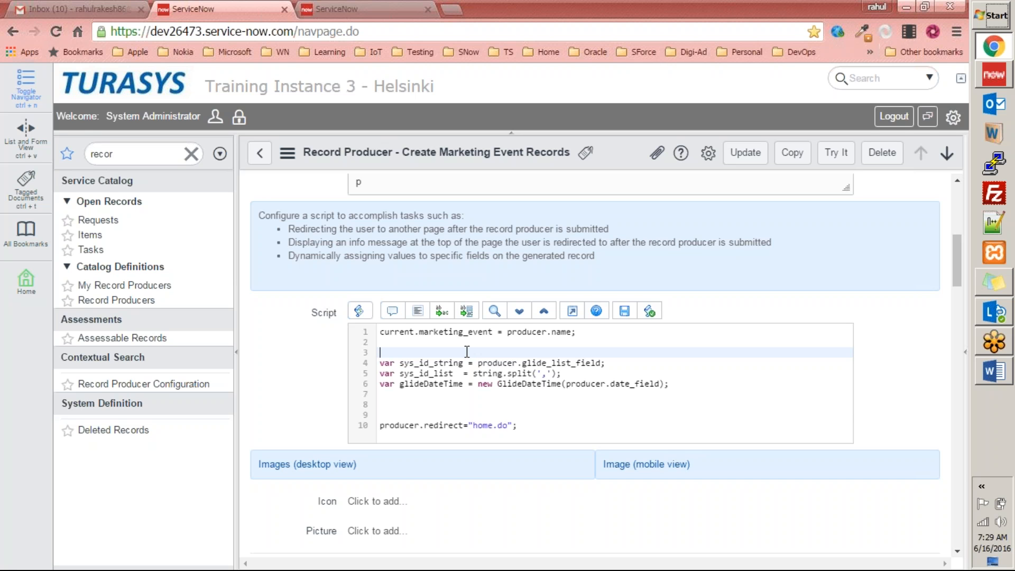
# Comment out the sys_id_string and sys_id_list lines with // and add a blank line below them.
pyautogui.moveTo(580, 373); pyautogui.dragTo(373, 368)
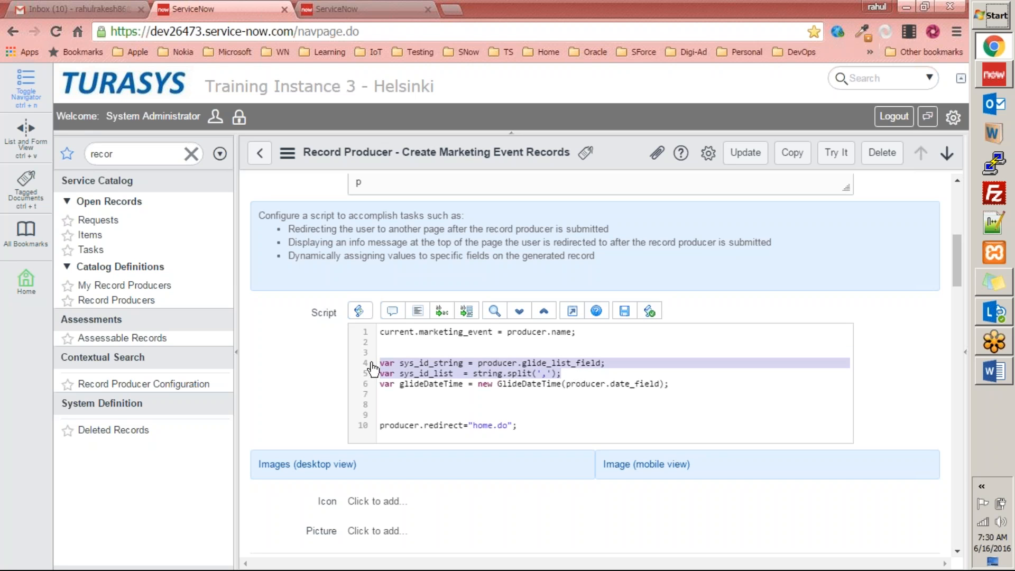
pyautogui.click(373, 368)
pyautogui.write('//')
pyautogui.press('Down')
pyautogui.write('//')
pyautogui.press('Return')
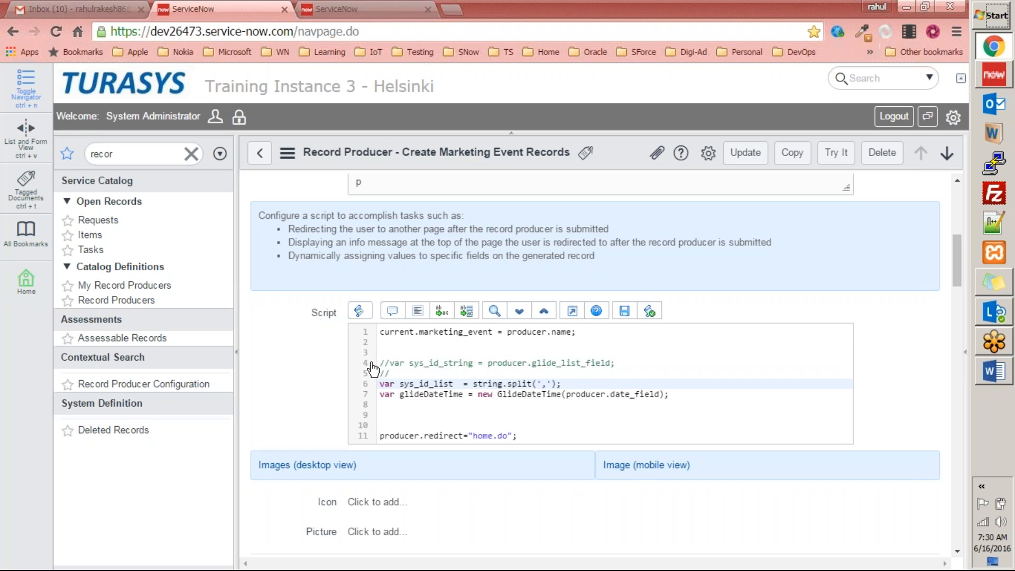
pyautogui.press('BackSpace')
pyautogui.press('End')
pyautogui.press('Return')
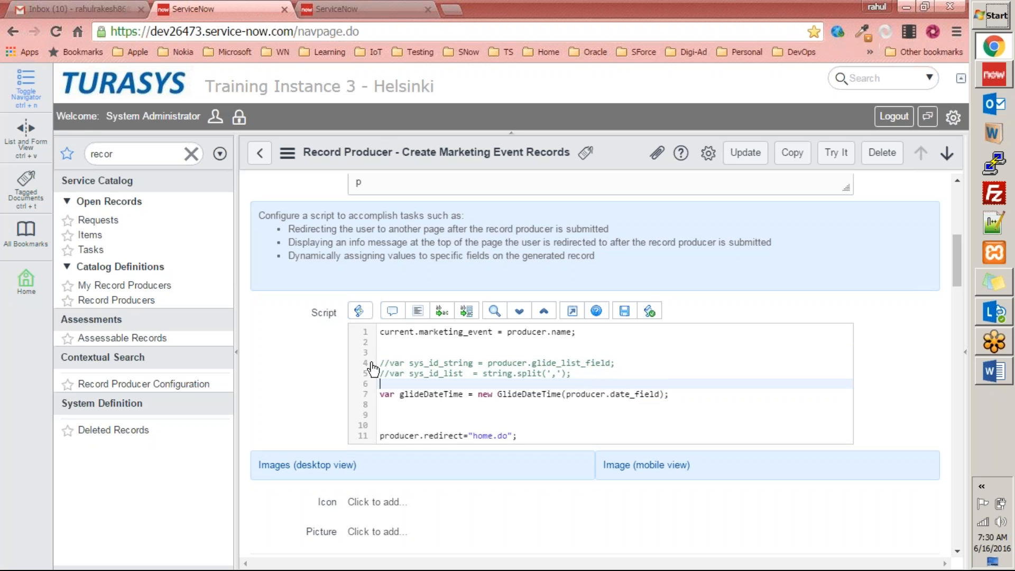
# Replace date_field with start_date in the script's GlideDateTime call.
pyautogui.click(652, 410)
pyautogui.doubleClick(640, 395)
pyautogui.write('start_')
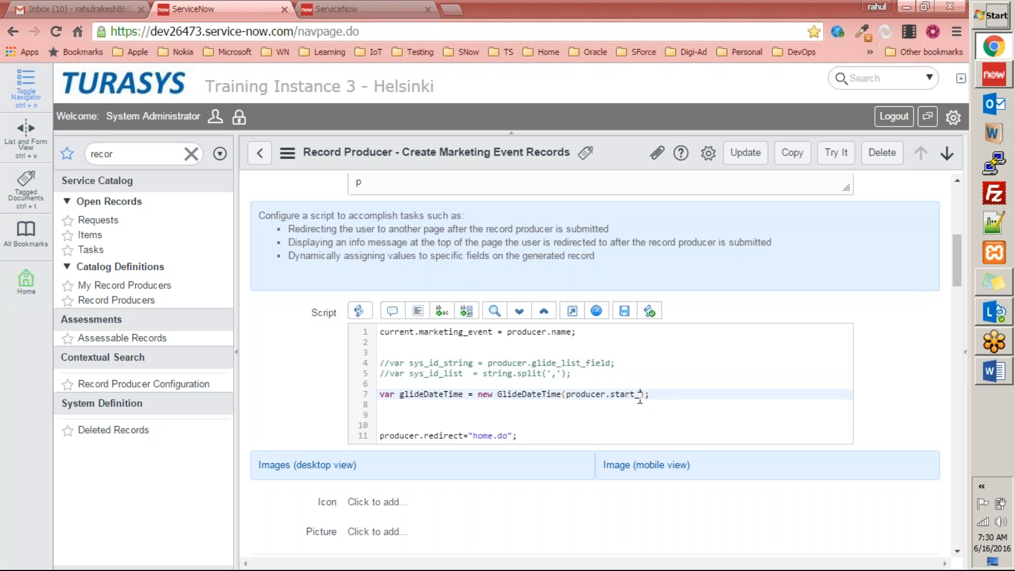
pyautogui.write('da')
pyautogui.click(594, 425)
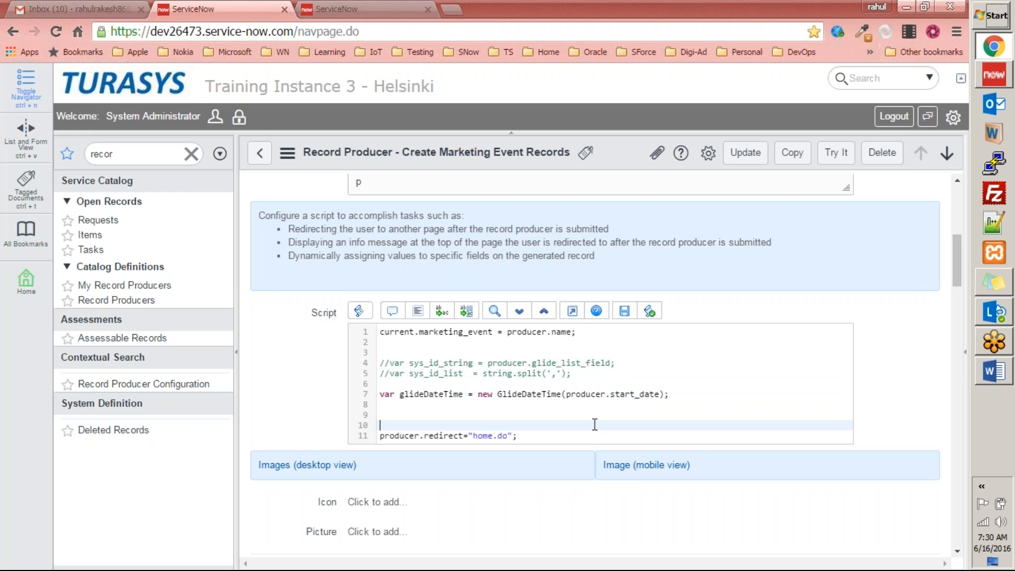
# Copy the entire script, replace it with alert("test");, and save the record producer.
pyautogui.click(524, 408)
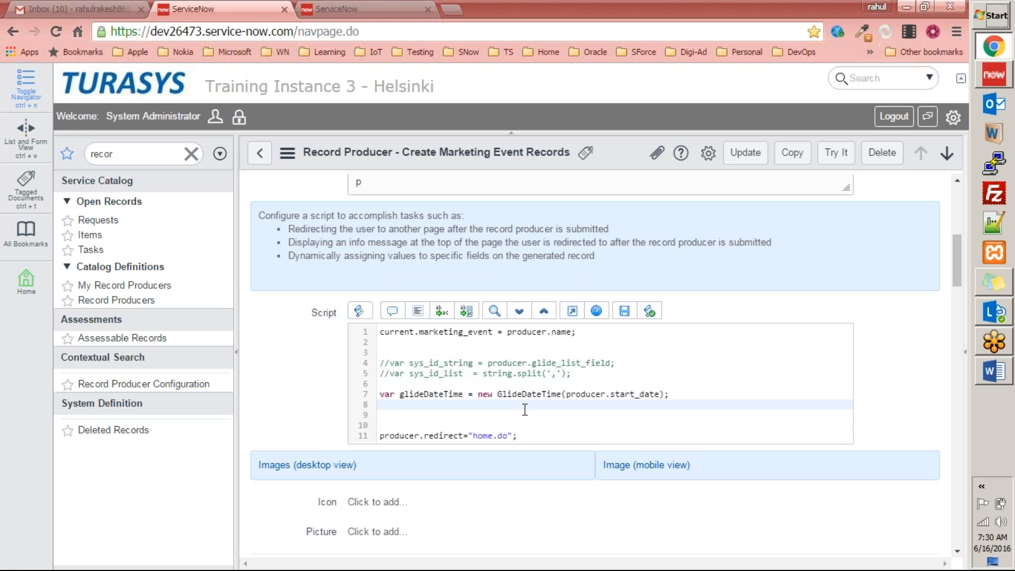
pyautogui.hotkey('ctrl', 'a')
pyautogui.hotkey('ctrl', 'c')
pyautogui.press('Delete')
pyautogui.write('alert(')
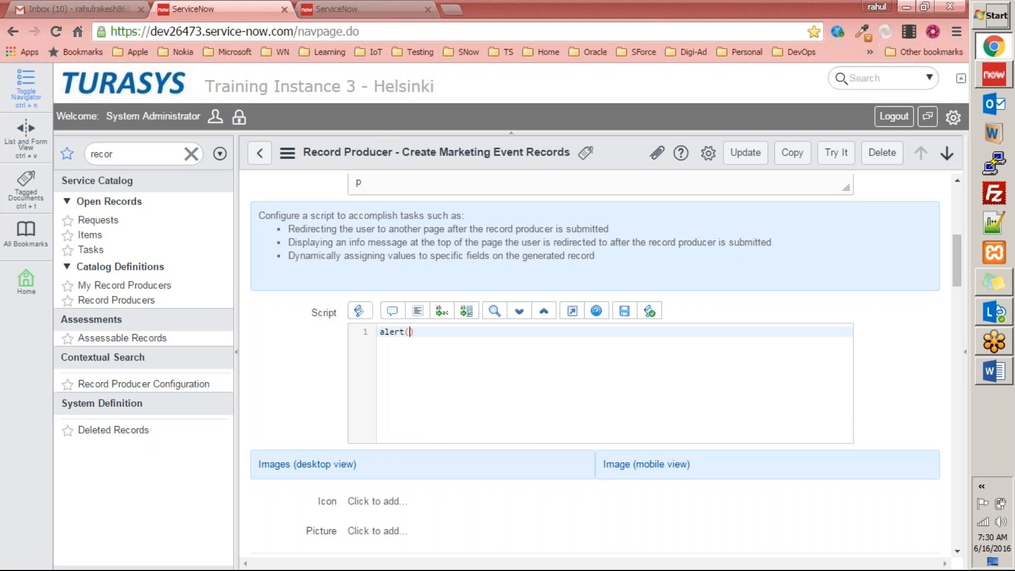
pyautogui.write('""test')
pyautogui.write(';')
pyautogui.click(747, 153)
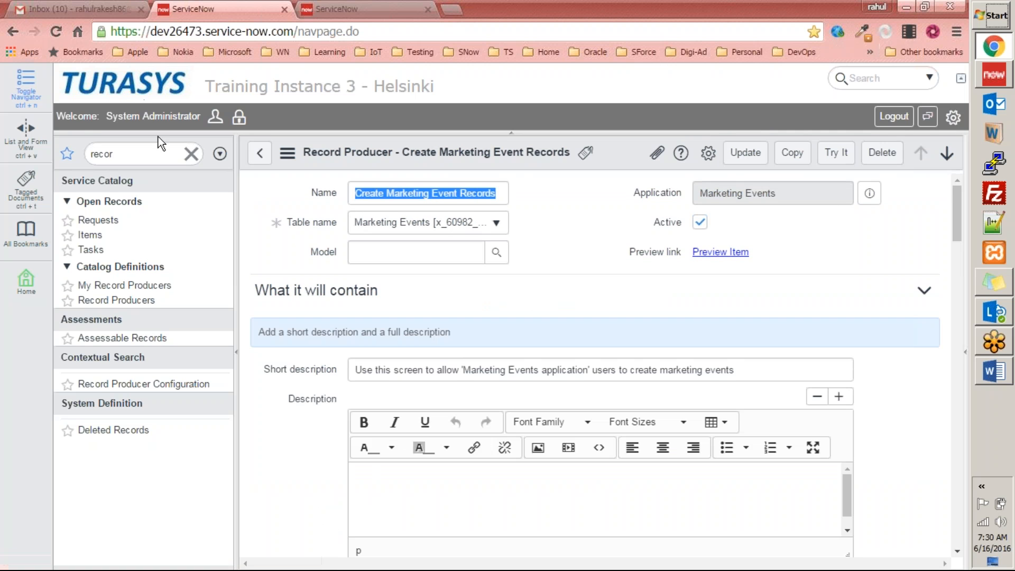
# Preview the record producer item, submit its form without entering values, close the preview window, and return to the script.
pyautogui.click(706, 254)
pyautogui.scroll(-3, 285, 212)
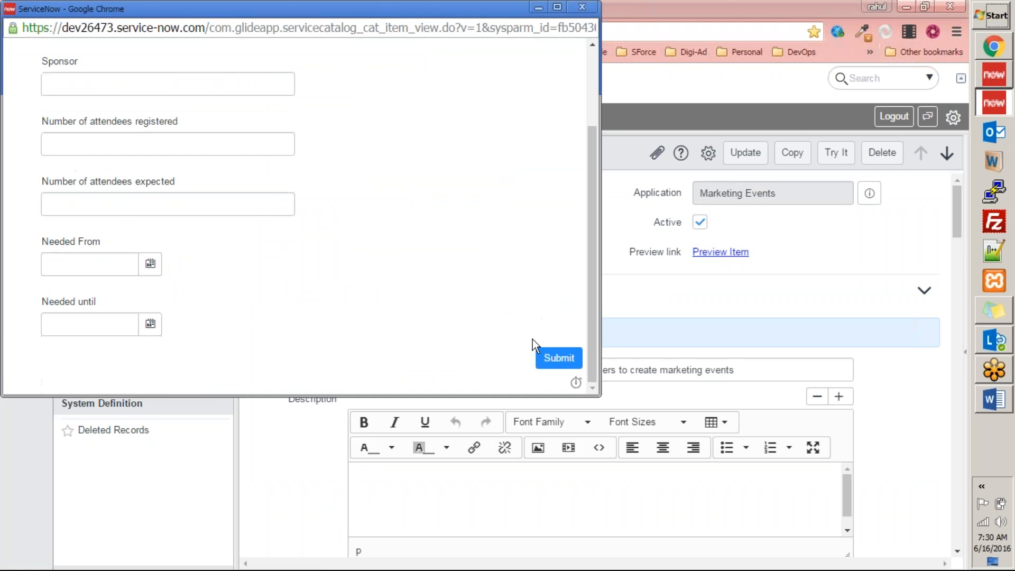
pyautogui.click(550, 362)
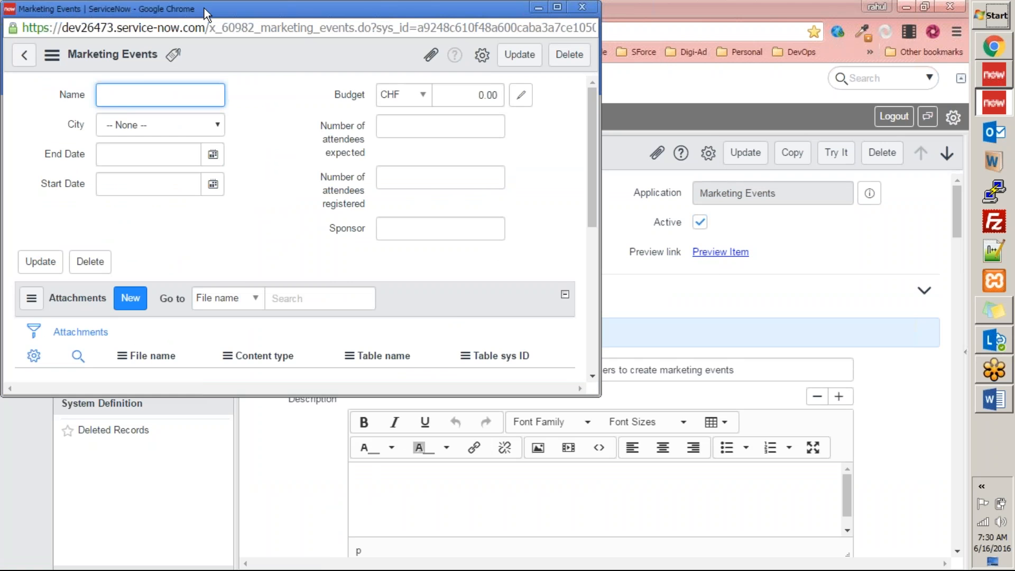
pyautogui.moveTo(204, 8); pyautogui.dragTo(212, 156)
pyautogui.click(587, 164)
pyautogui.scroll(-10, 582, 415)
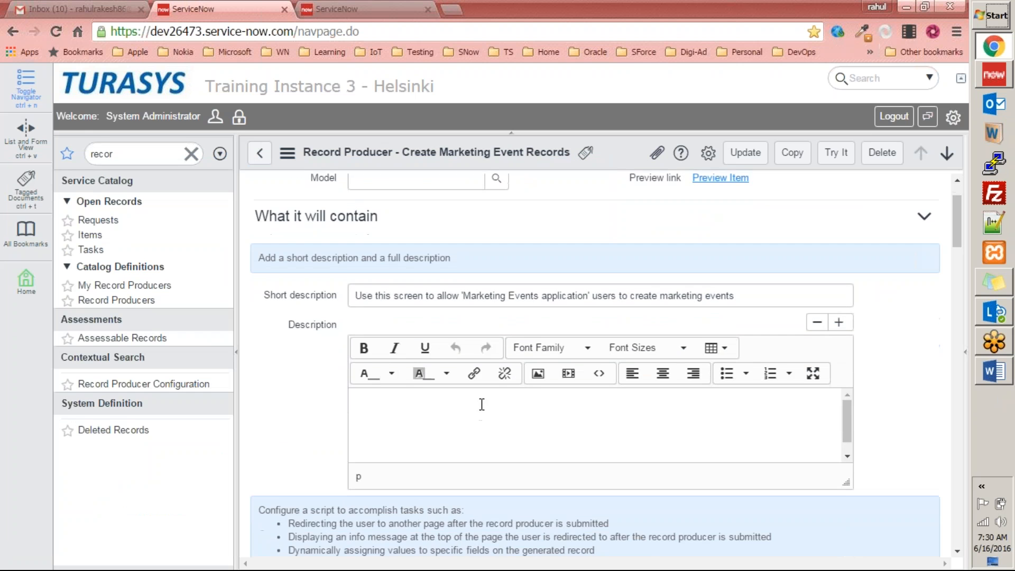
pyautogui.scroll(4, 484, 272)
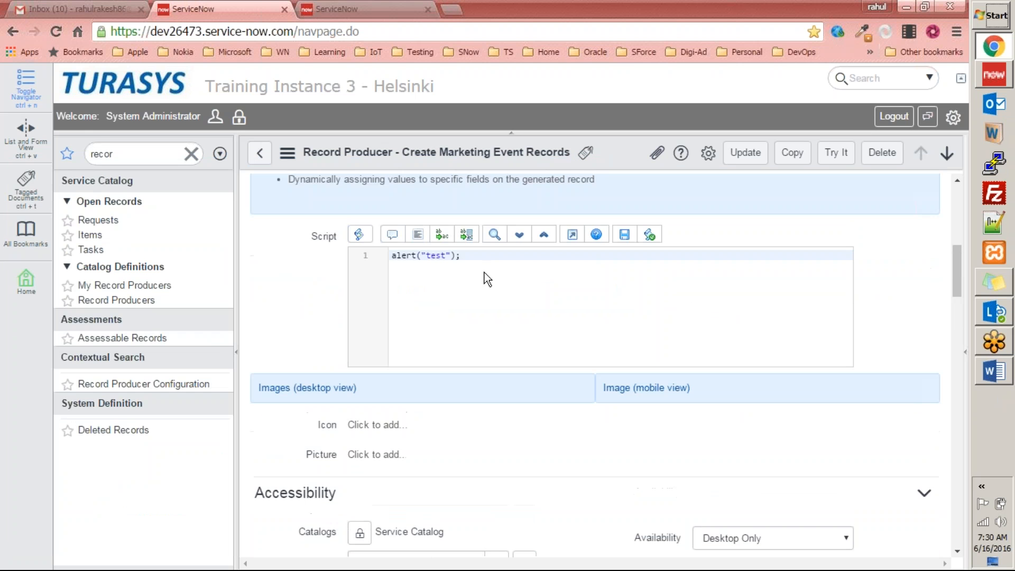
# Replace the alert test code with the copied original script and review it in the record producer.
pyautogui.hotkey('ctrl', 'a')
pyautogui.hotkey('ctrl', 'v')
pyautogui.click(526, 288)
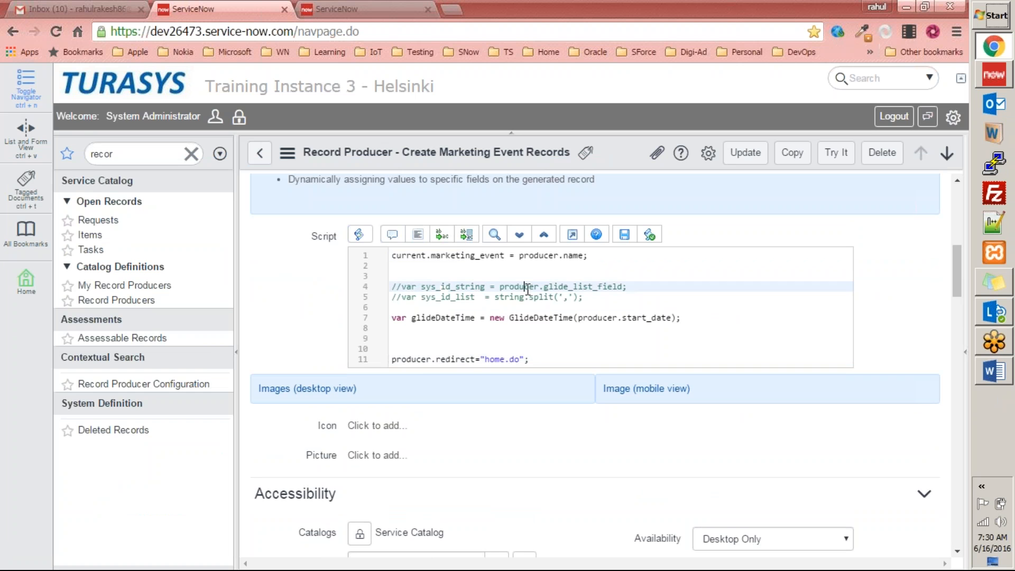
pyautogui.click(641, 299)
pyautogui.scroll(-1, 641, 300)
pyautogui.scroll(4, 640, 299)
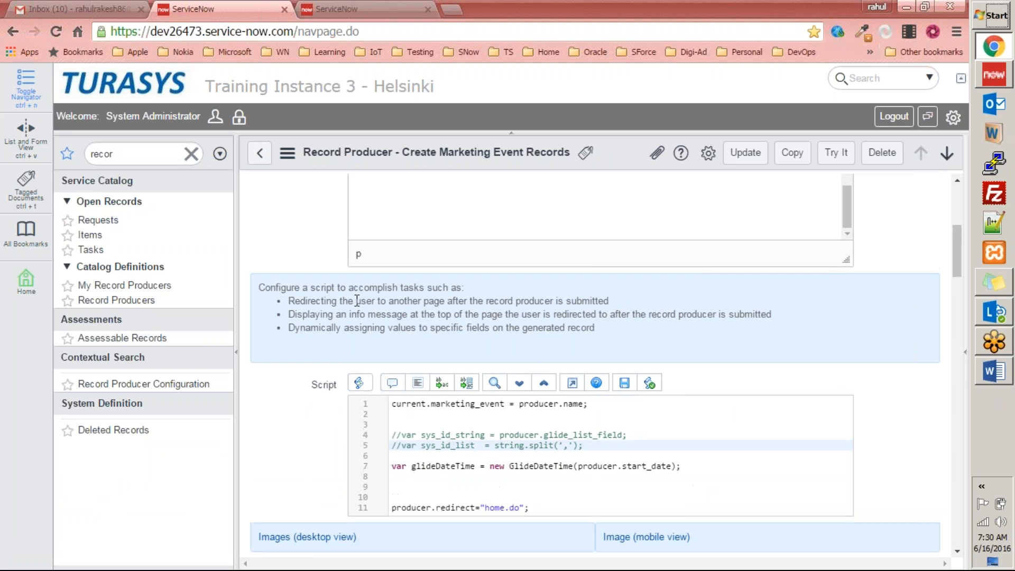
pyautogui.scroll(3, 428, 301)
pyautogui.scroll(-7, 538, 348)
pyautogui.scroll(-8, 537, 343)
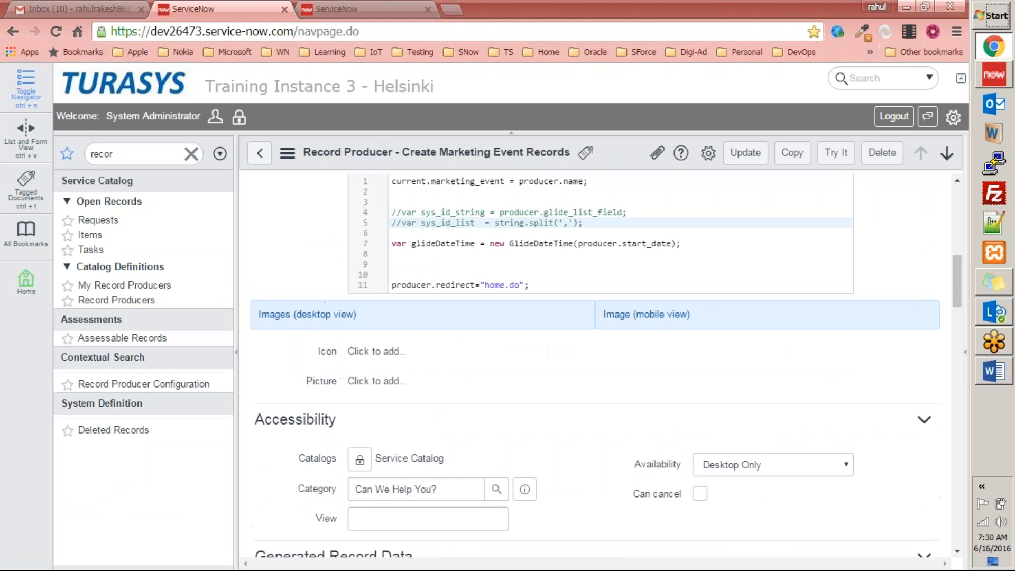
pyautogui.scroll(4, 595, 349)
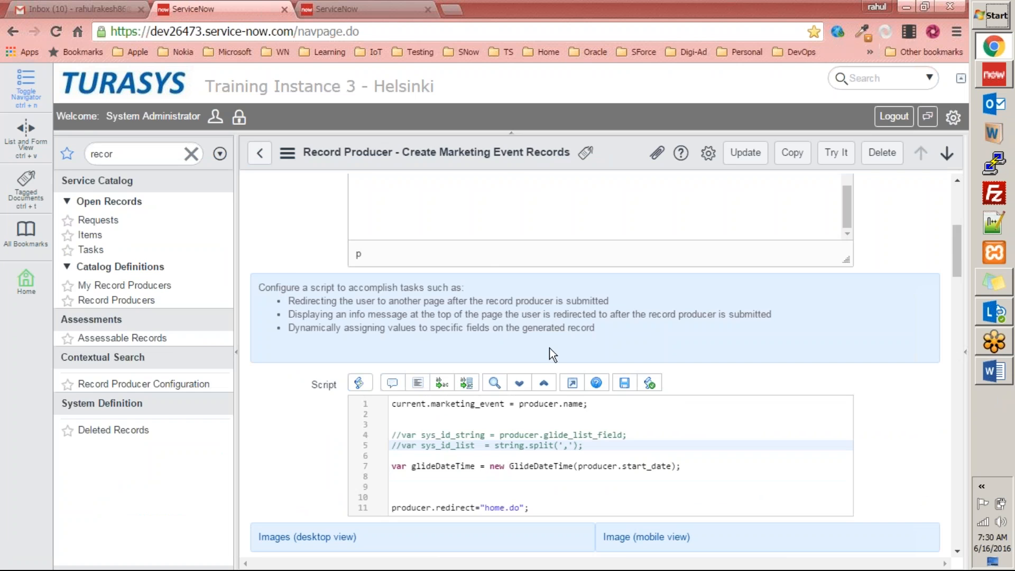
# Switch to the Marketing Events browser tab, load the myInstance2 bookmark there, and list that instance's record producers.
pyautogui.click(320, 9)
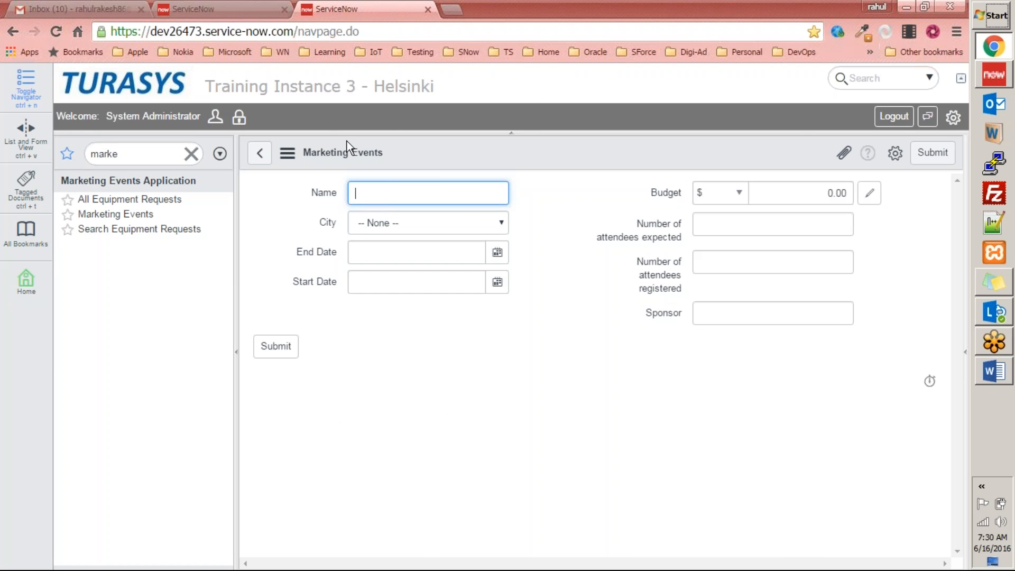
pyautogui.click(472, 50)
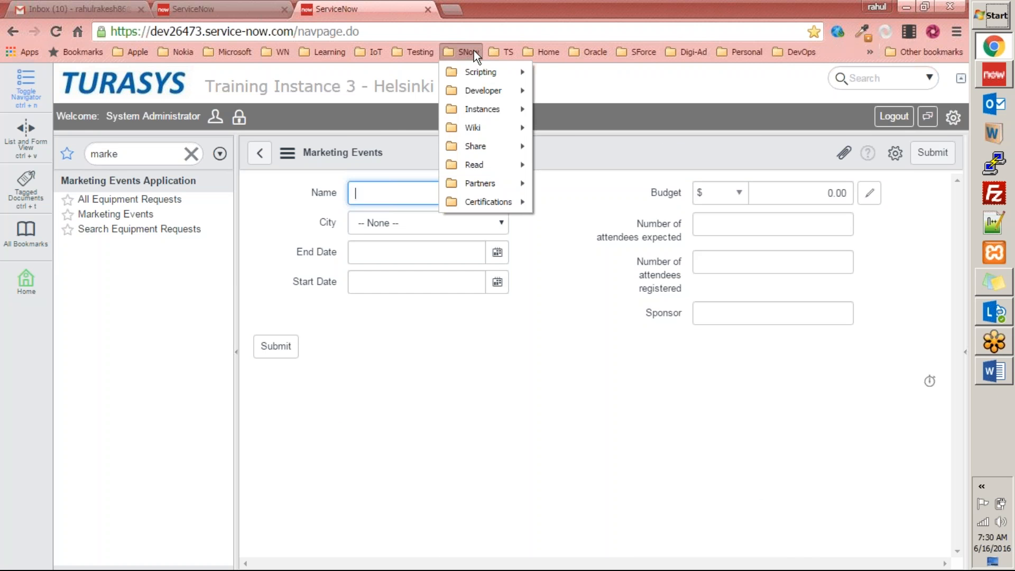
pyautogui.moveTo(489, 108)
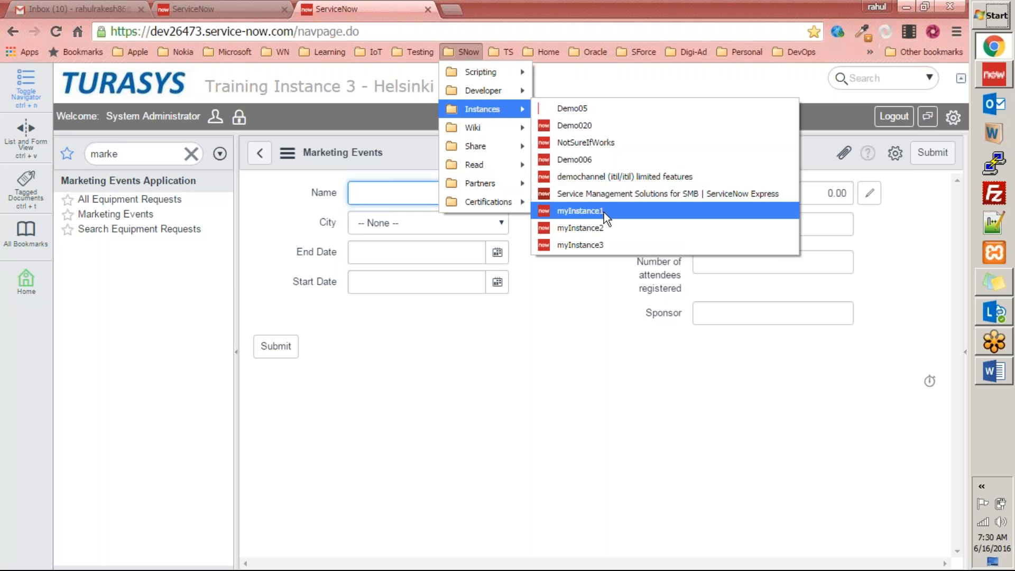
pyautogui.click(600, 227)
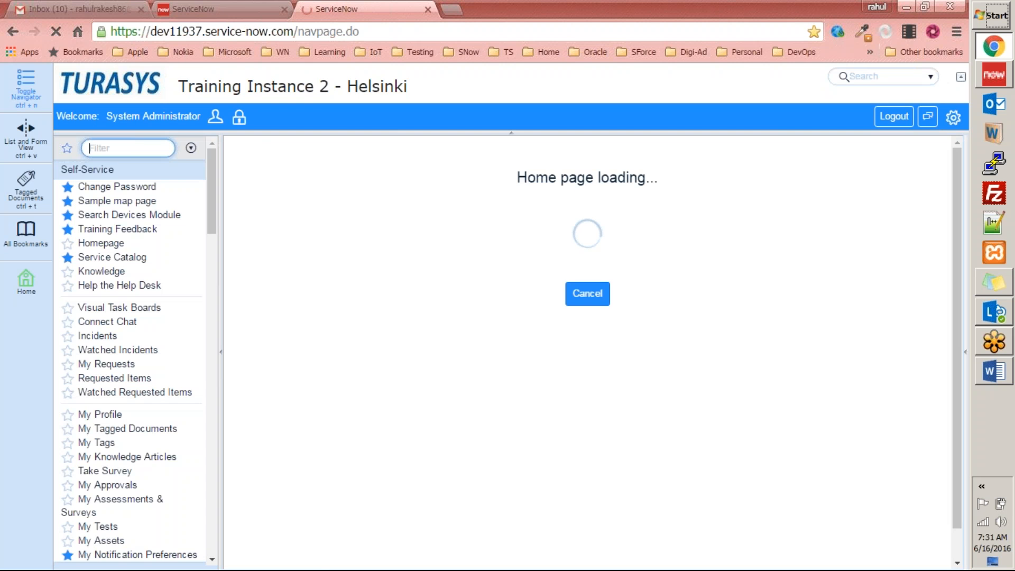
pyautogui.write('record')
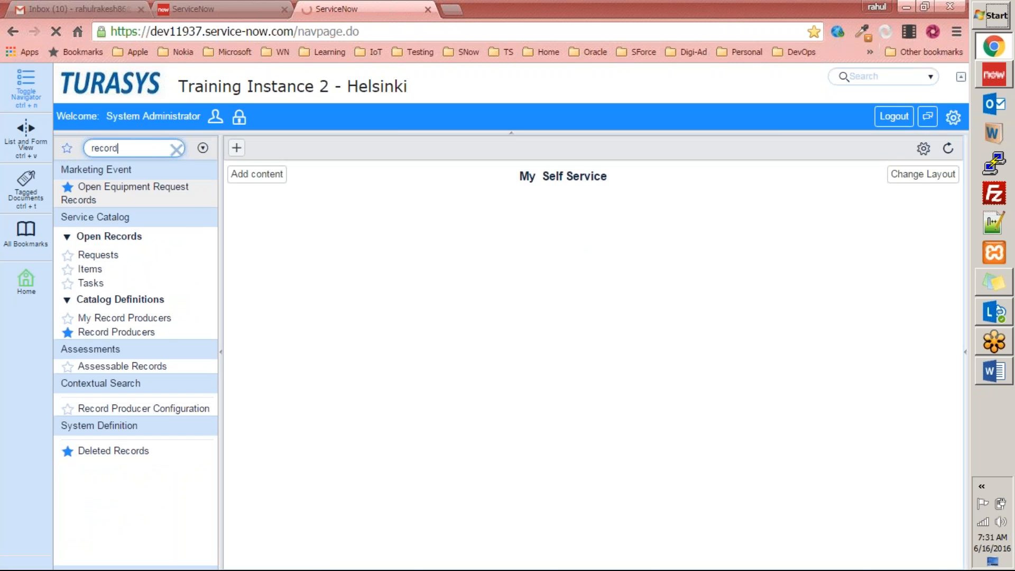
pyautogui.click(125, 332)
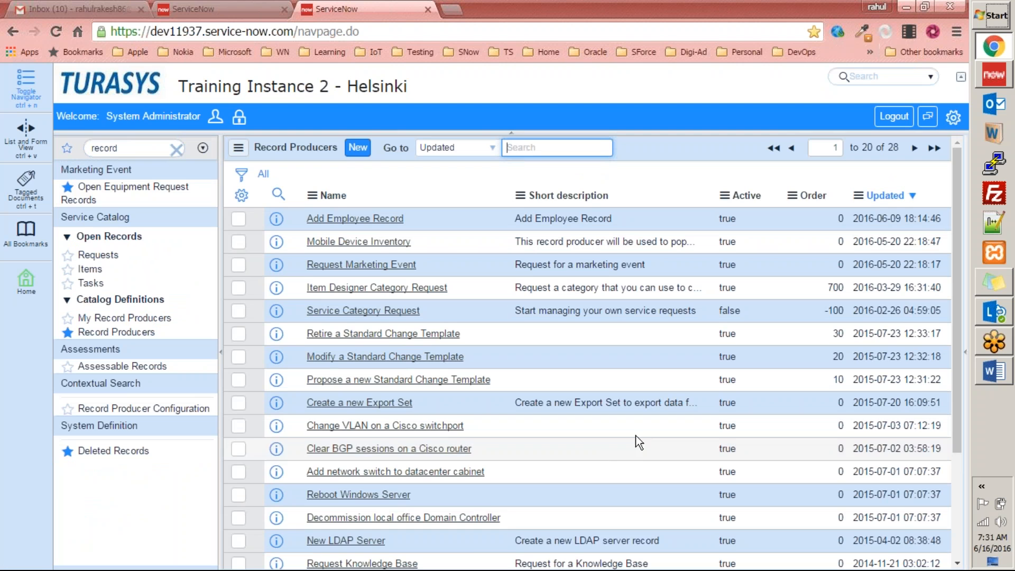
# Open the Request Marketing Event record producer and examine its settings and variables.
pyautogui.click(386, 266)
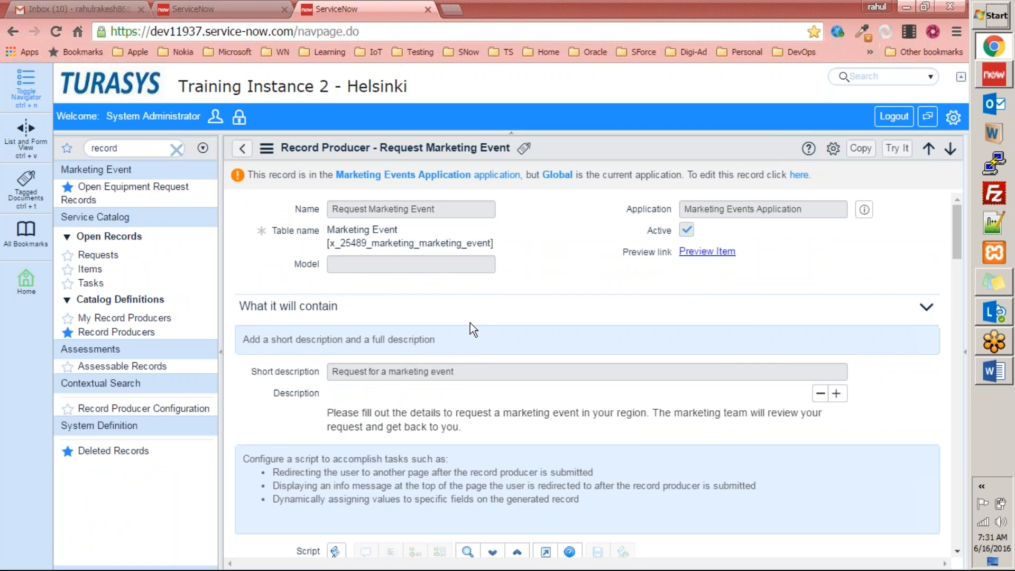
pyautogui.scroll(-15, 475, 337)
pyautogui.scroll(-10, 489, 347)
pyautogui.scroll(12, 489, 346)
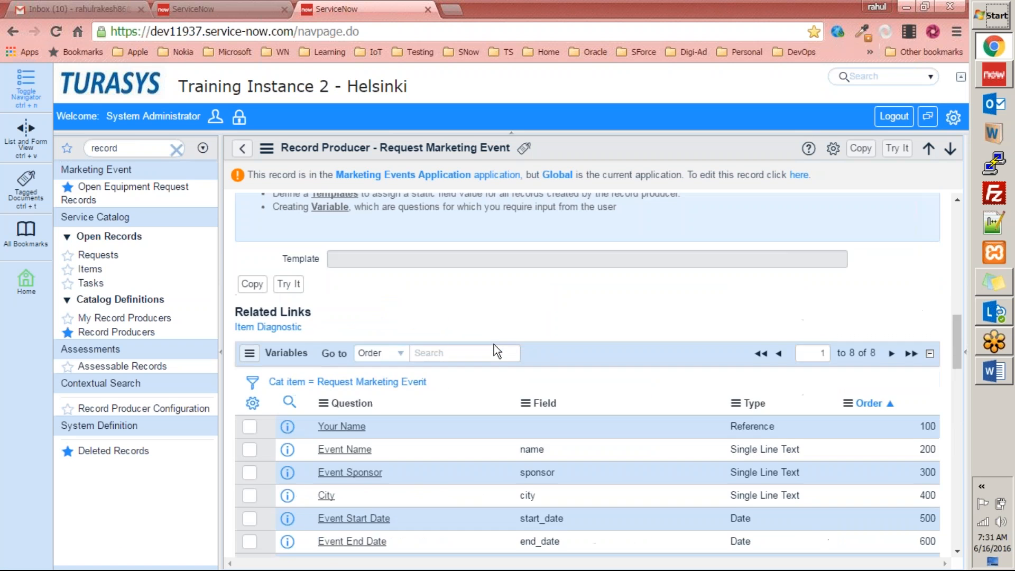
pyautogui.scroll(15, 493, 344)
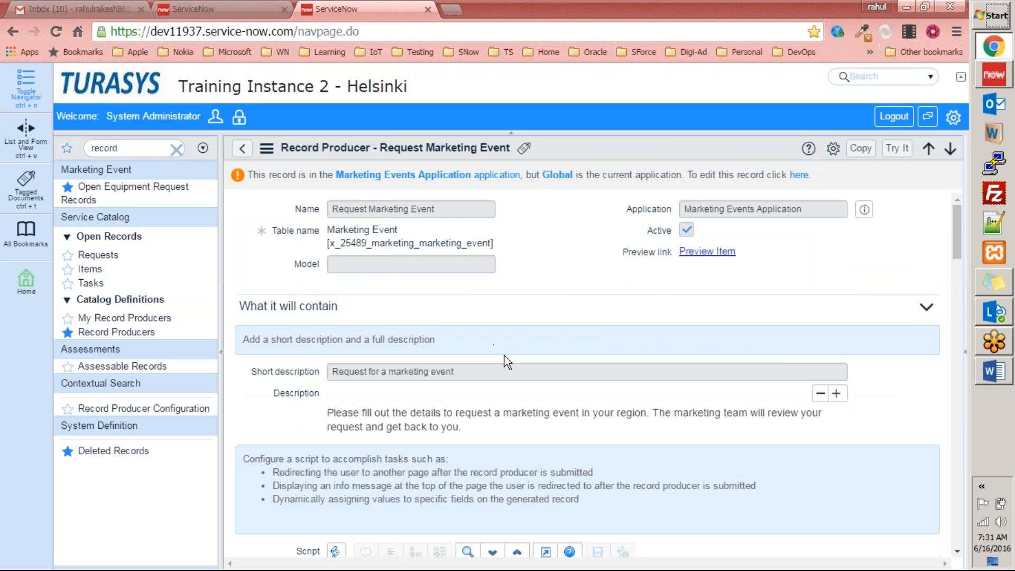
# Re-sort the record producers by most recently updated and check the Request Marketing Event script before returning to the list.
pyautogui.click(242, 148)
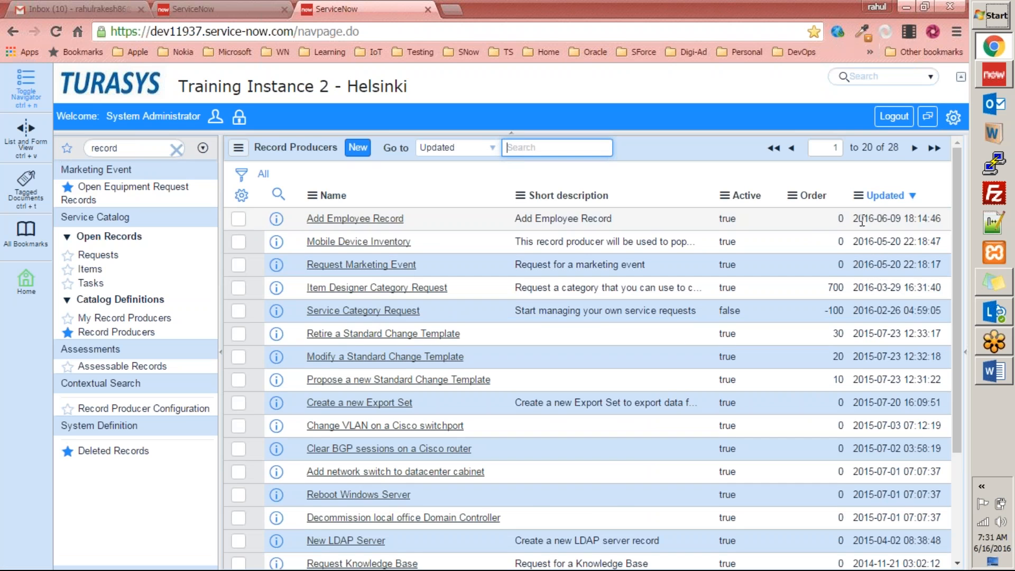
pyautogui.click(888, 196)
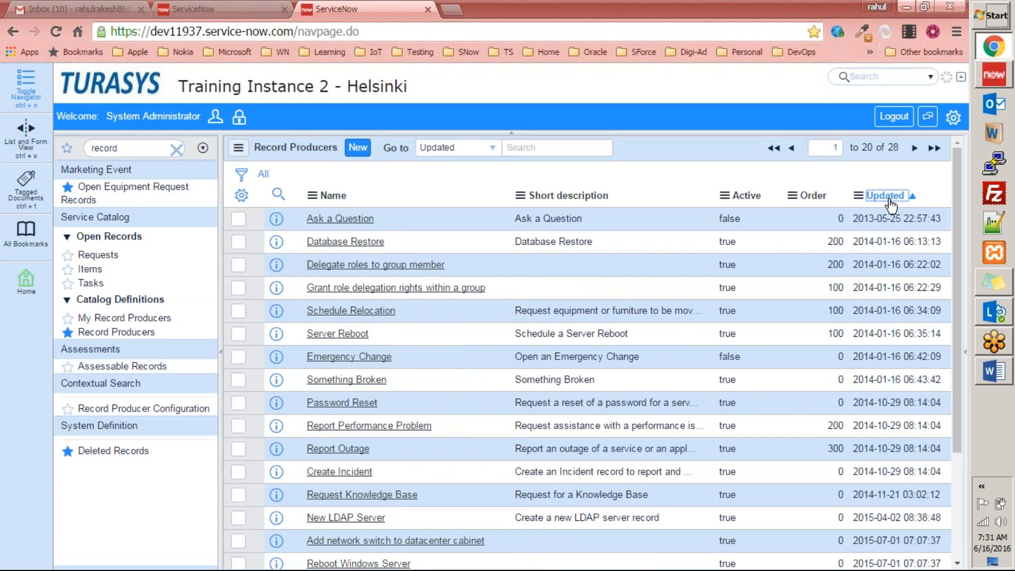
pyautogui.click(885, 196)
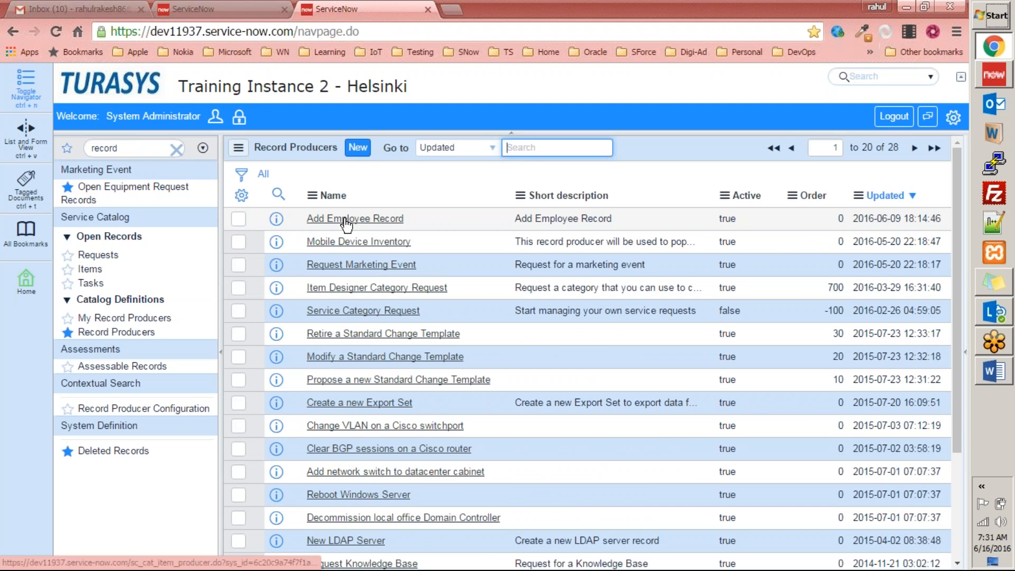
pyautogui.click(377, 265)
pyautogui.scroll(4, 482, 376)
pyautogui.scroll(-4, 482, 376)
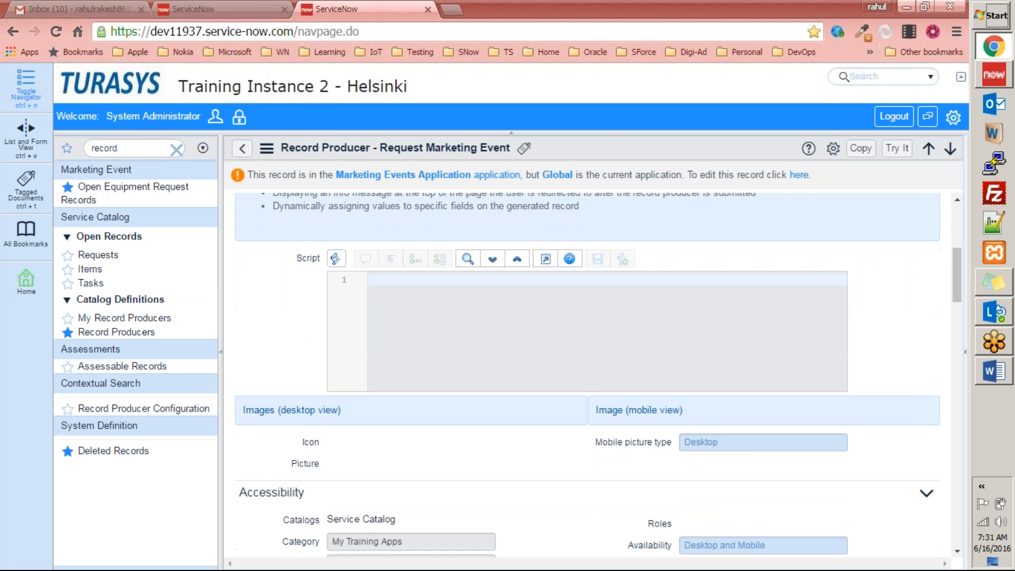
pyautogui.scroll(4, 483, 376)
pyautogui.click(242, 151)
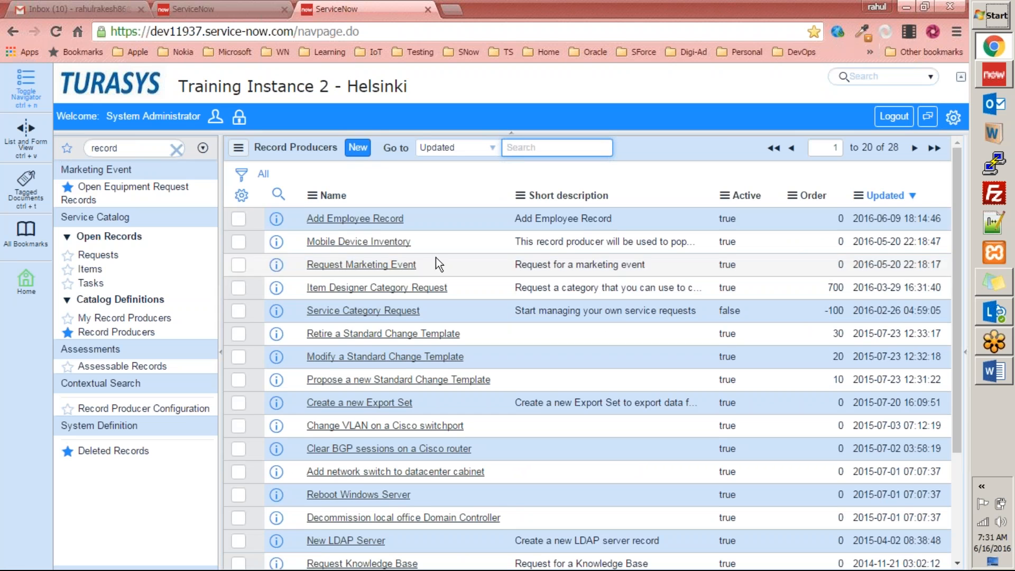
# Look at the Add Employee Record producer and return to the Create Marketing Event Records script in the other tab.
pyautogui.click(374, 218)
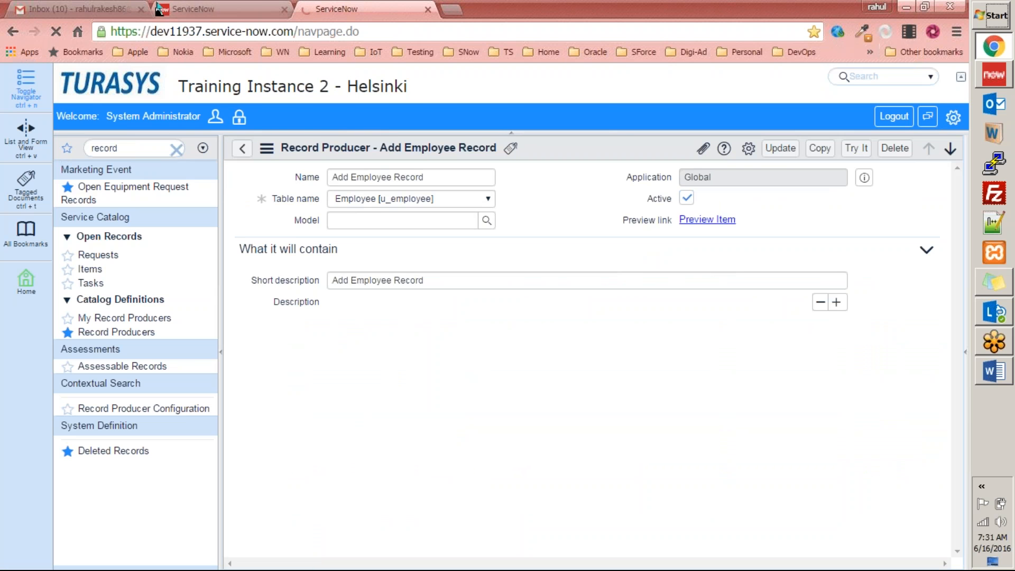
pyautogui.click(189, 11)
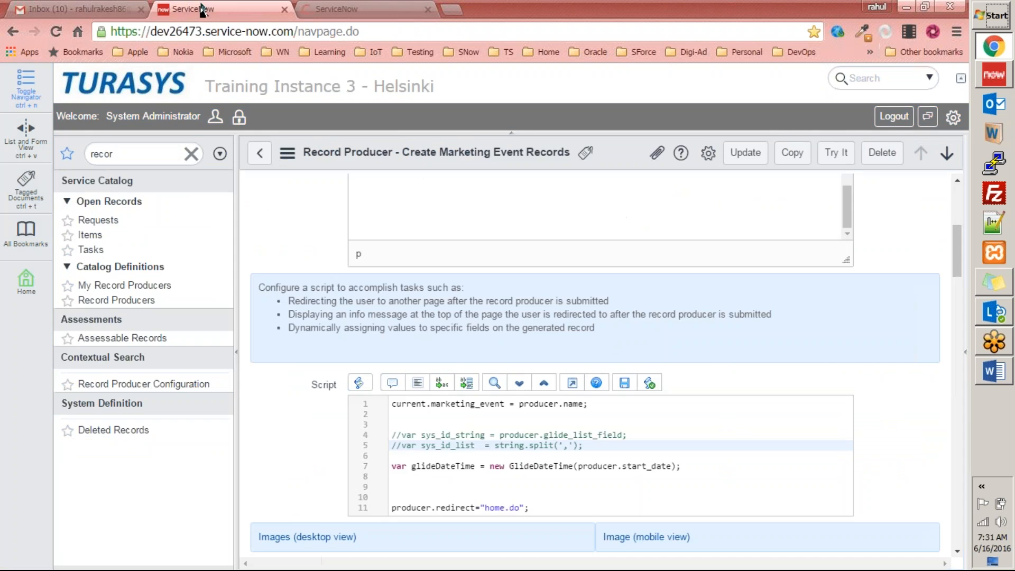
pyautogui.click(313, 8)
pyautogui.click(221, 9)
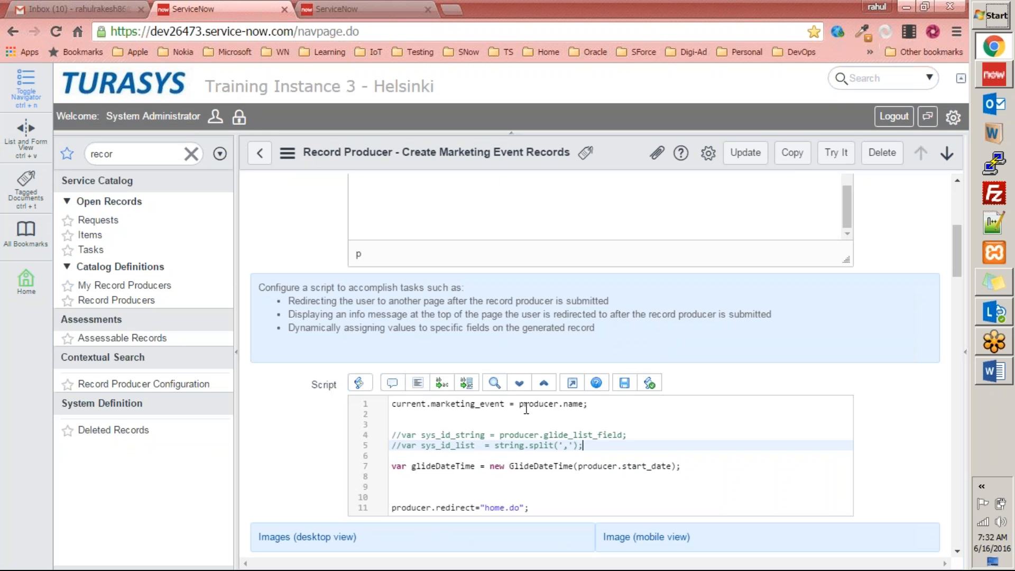
# Delete the commented sys_id_string and sys_id_list lines and the glideDateTime declaration from the script.
pyautogui.doubleClick(577, 403)
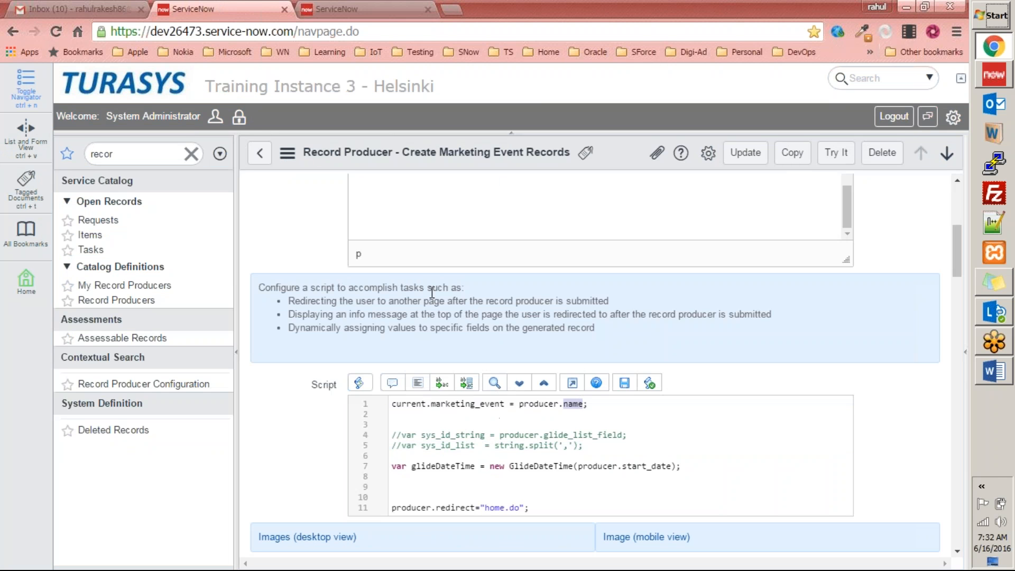
pyautogui.scroll(5, 520, 306)
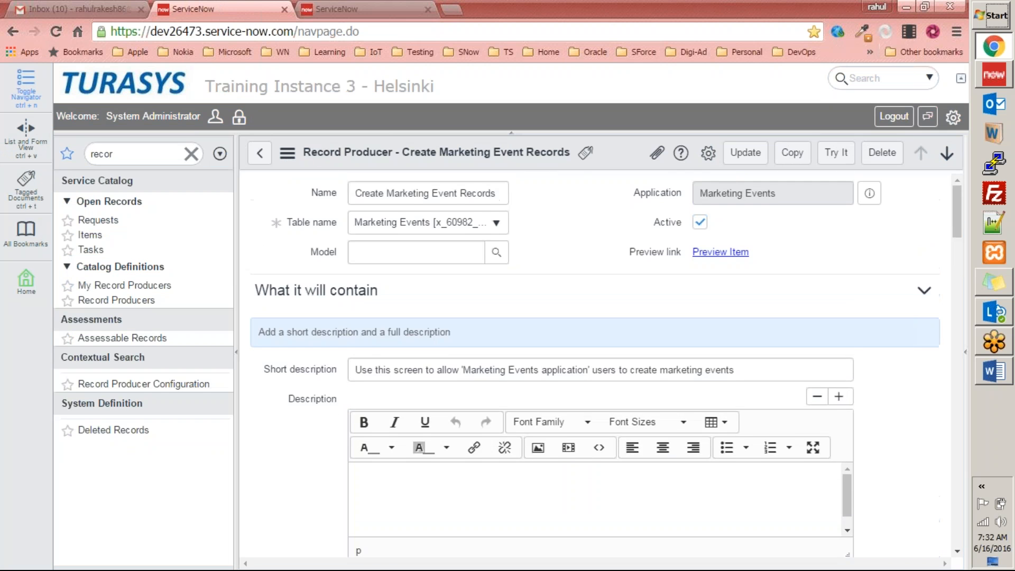
pyautogui.scroll(-5, 596, 365)
pyautogui.scroll(-1, 518, 324)
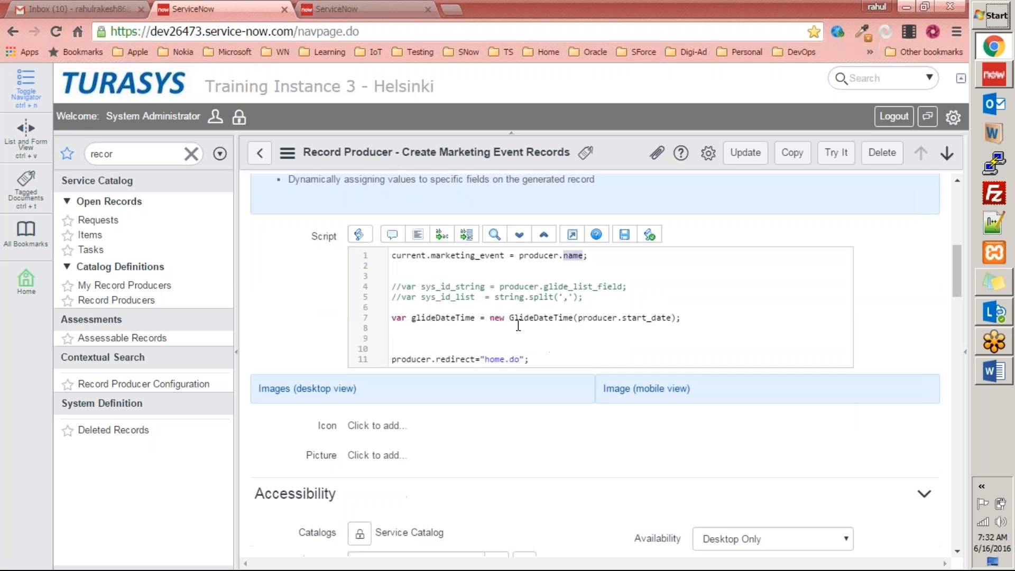
pyautogui.click(505, 339)
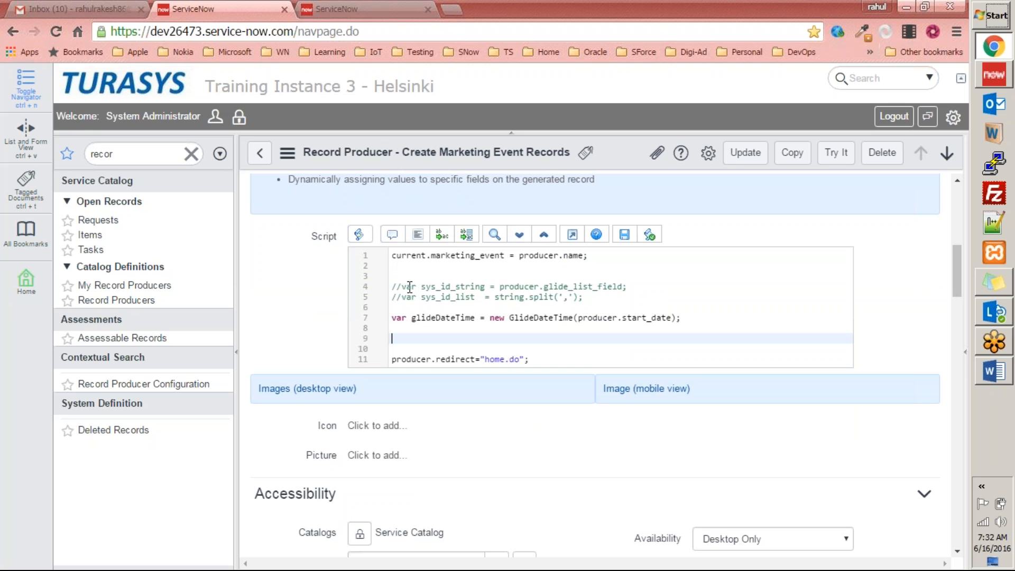
pyautogui.moveTo(617, 298); pyautogui.dragTo(356, 290)
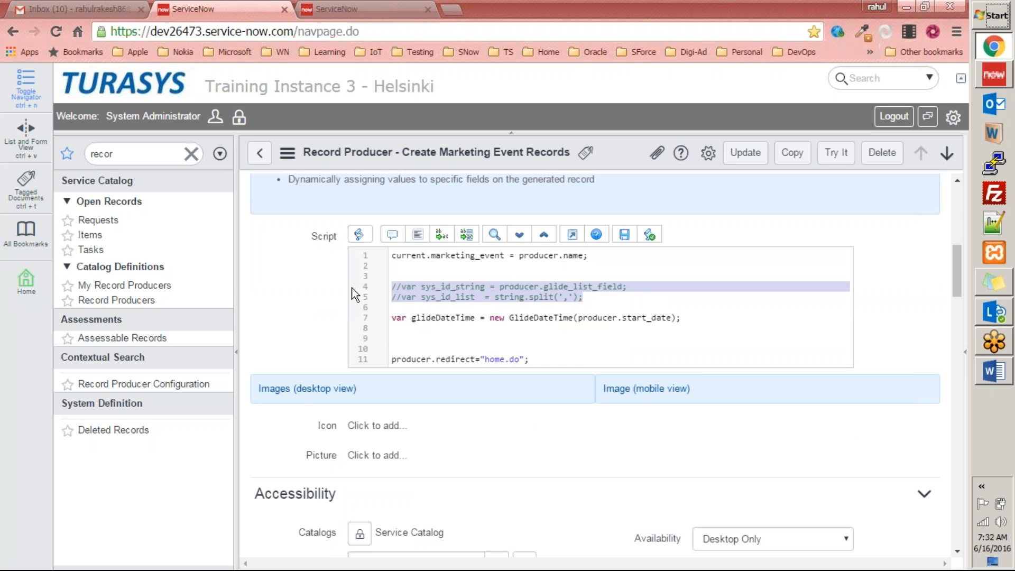
pyautogui.press('BackSpace')
pyautogui.press('BackSpace')
pyautogui.moveTo(402, 276); pyautogui.dragTo(594, 320)
pyautogui.press('BackSpace')
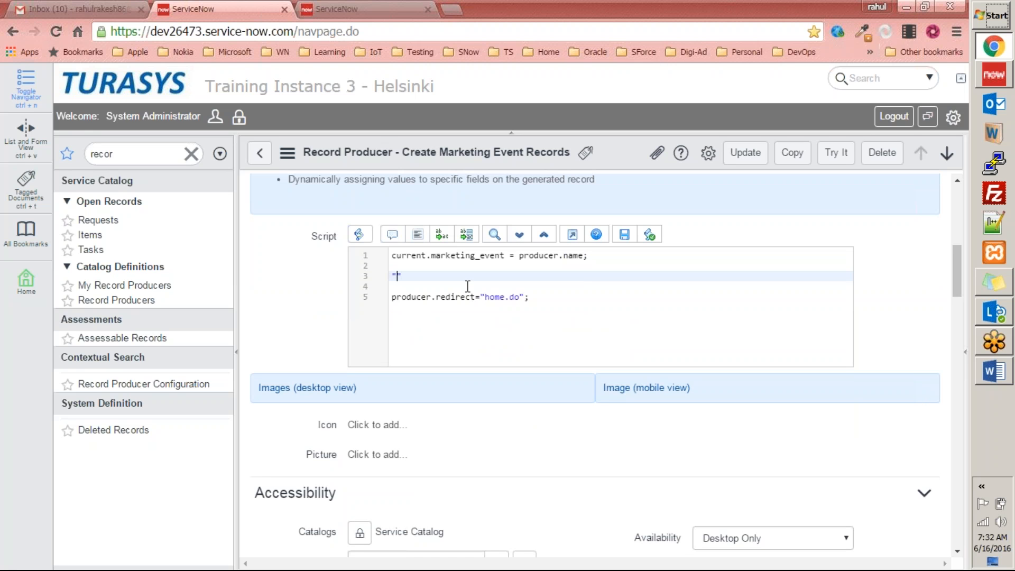
# Add g_form.addInfoMessage("Marketing Event Request created!"); between the field mapping and the redirect line, and format the code.
pyautogui.write('"Marketing Event Request created!')
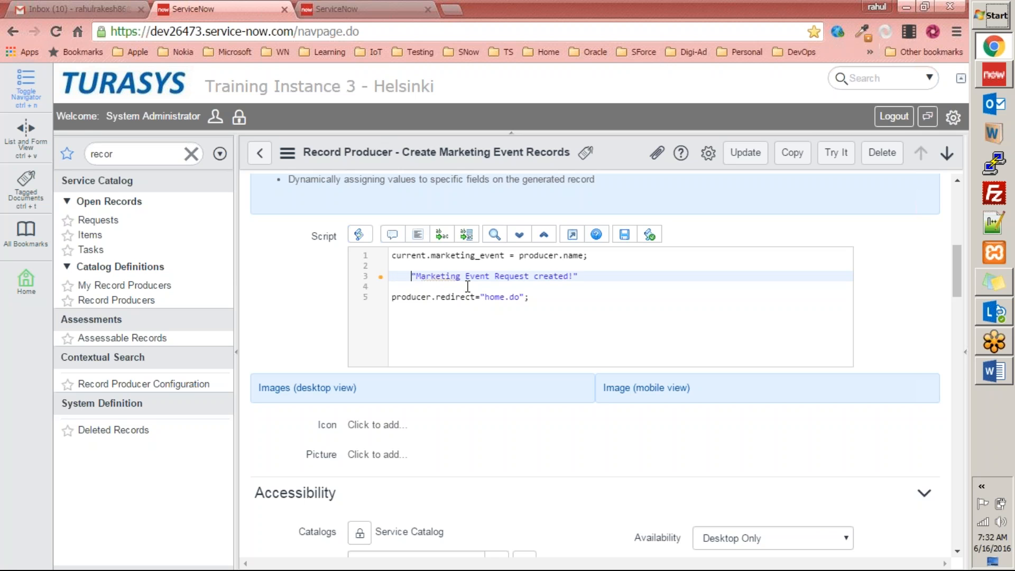
pyautogui.write('g')
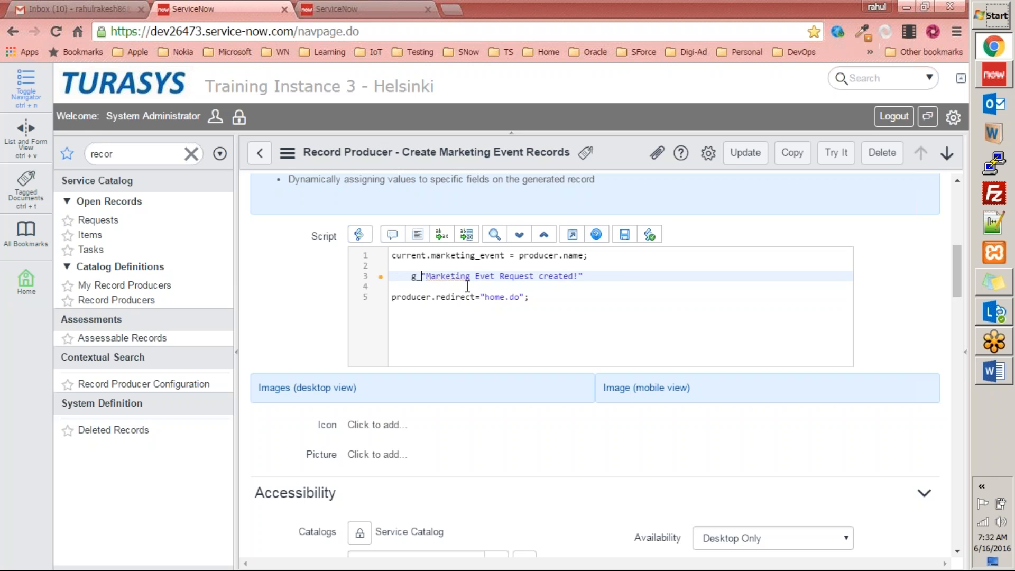
pyautogui.write('_form.ad')
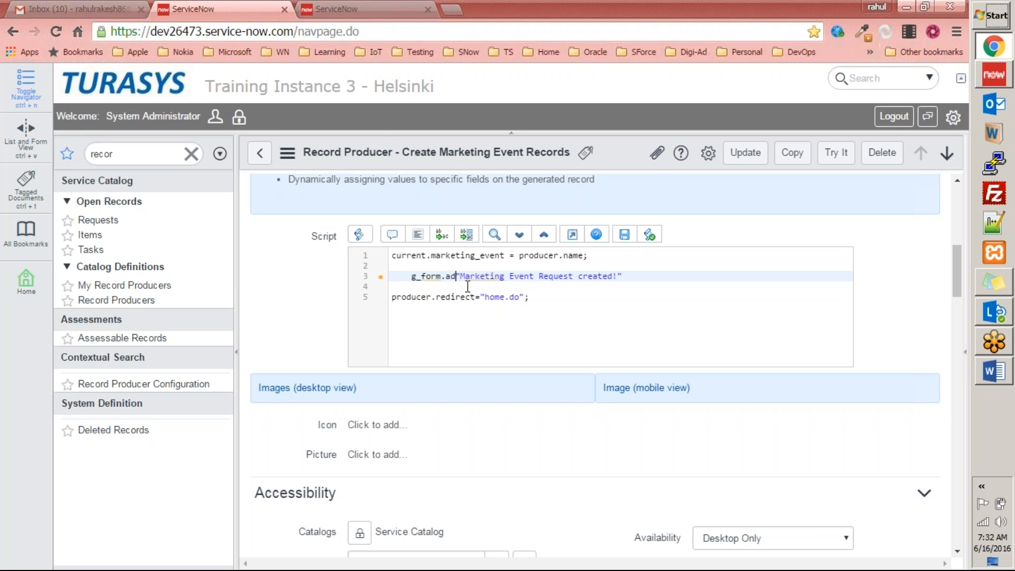
pyautogui.write('dInfor')
pyautogui.press('BackSpace')
pyautogui.write('Message')
pyautogui.write('()')
pyautogui.press('End')
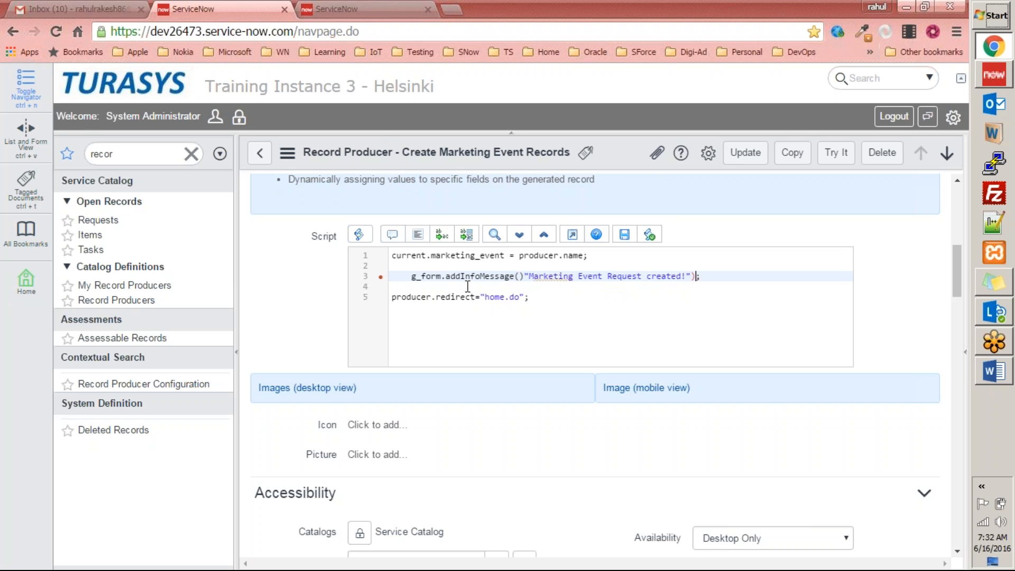
pyautogui.press('BackSpace')
pyautogui.click(417, 235)
pyautogui.click(483, 338)
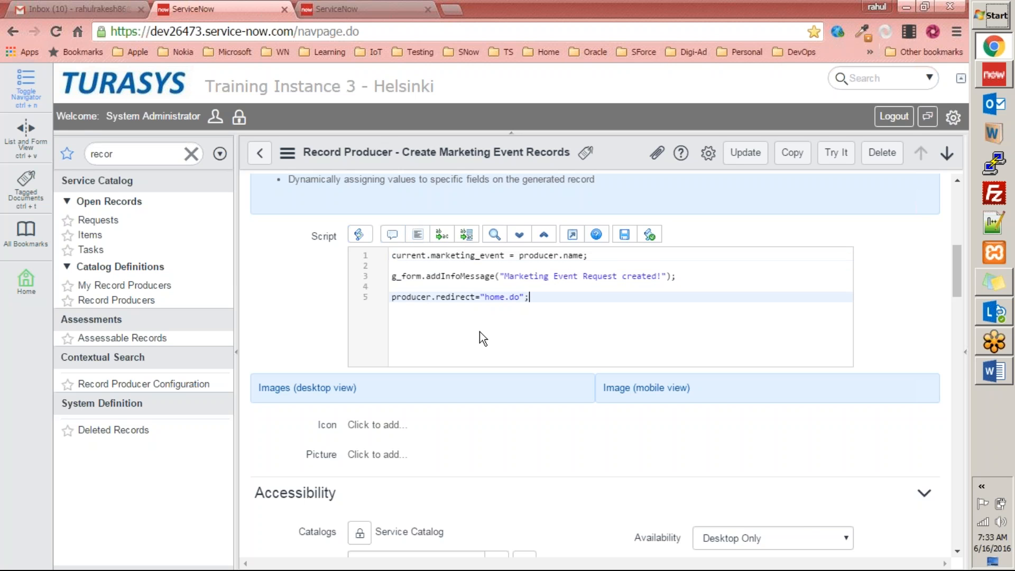
# Add // comment characters to the script and update the record producer.
pyautogui.click(616, 263)
pyautogui.click(507, 295)
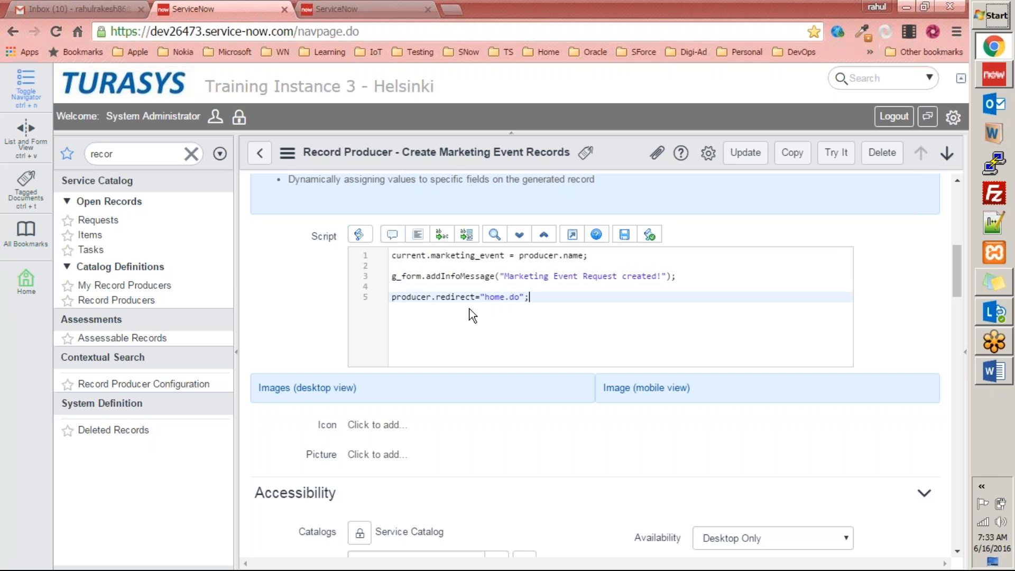
pyautogui.click(512, 258)
pyautogui.click(523, 286)
pyautogui.click(525, 319)
pyautogui.write('//')
pyautogui.click(745, 153)
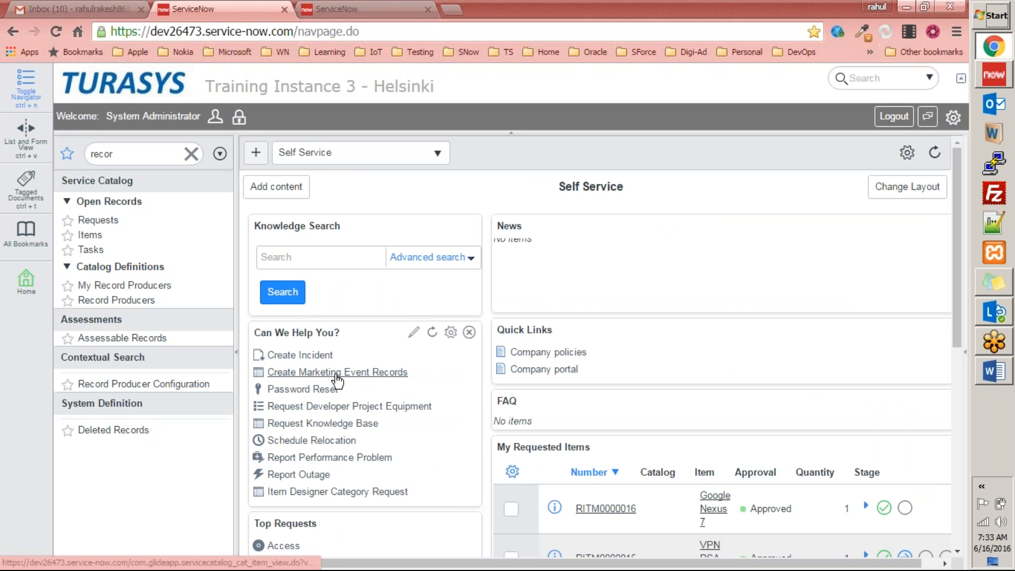
# Open the Create Marketing Event Records form and enter event Lucknow Event, sponsor Microsoft, 25 registered attendees and 20 expected attendees.
pyautogui.click(341, 374)
pyautogui.click(323, 230)
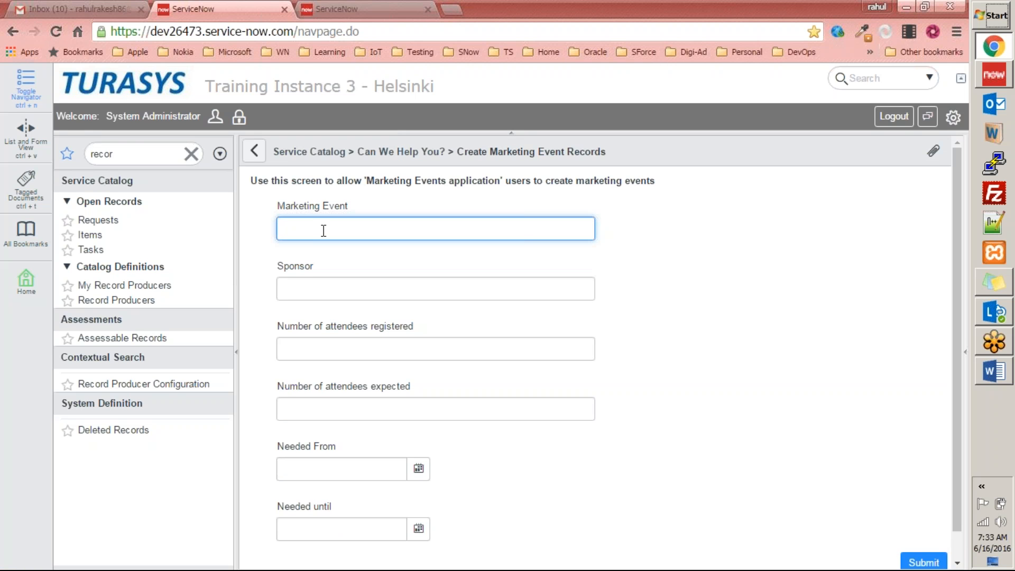
pyautogui.write('Lucknow Event')
pyautogui.press('Tab')
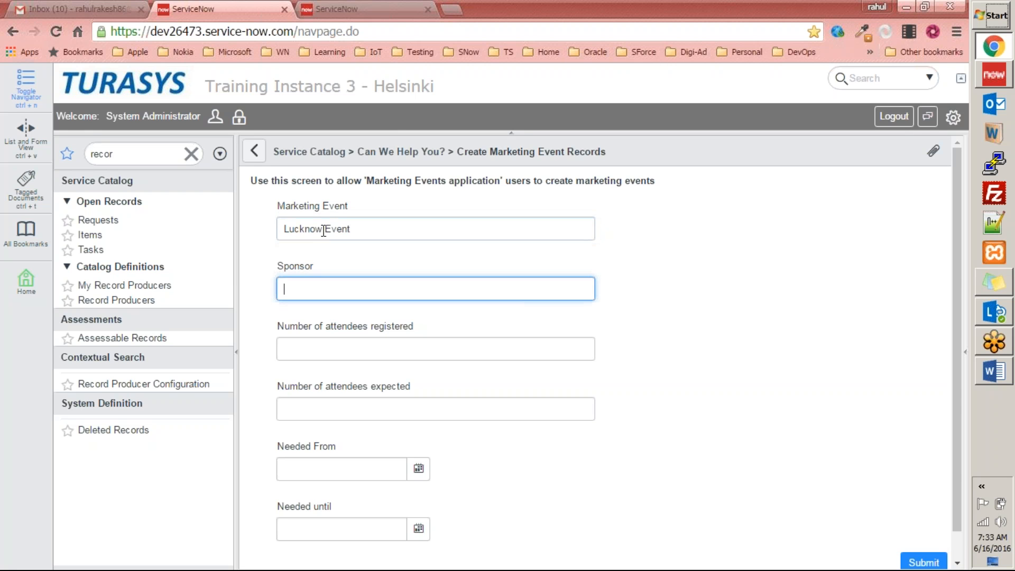
pyautogui.write('Micro')
pyautogui.write('soft')
pyautogui.press('Tab')
pyautogui.write('25')
pyautogui.press('Tab')
pyautogui.write('20')
pyautogui.press('Tab')
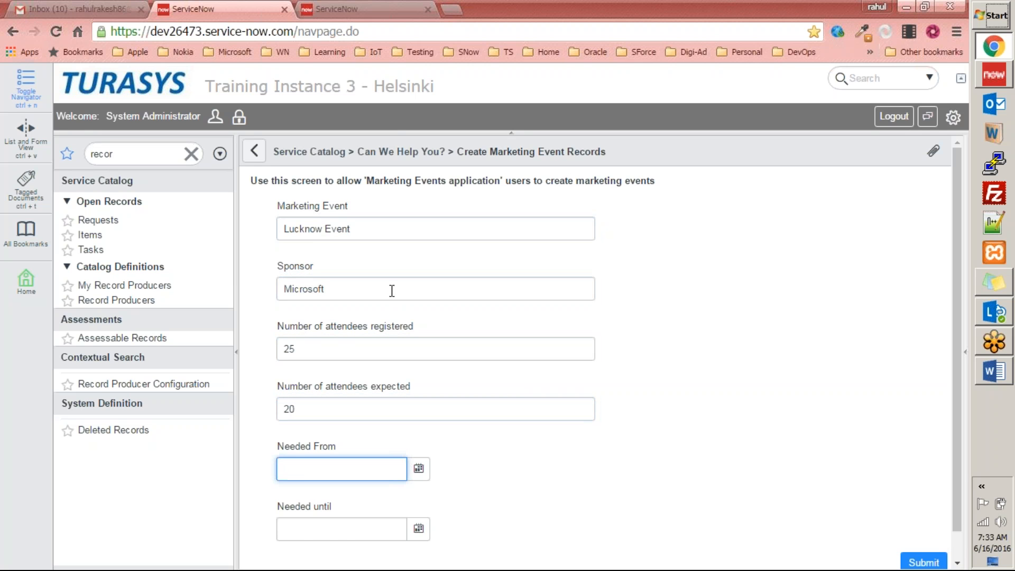
# Set Needed From to 2016-07-01 and Needed until to 2016-06-15, submit the request, and look over the Marketing Events record.
pyautogui.click(418, 468)
pyautogui.click(370, 525)
pyautogui.scroll(-1, 464, 473)
pyautogui.click(419, 499)
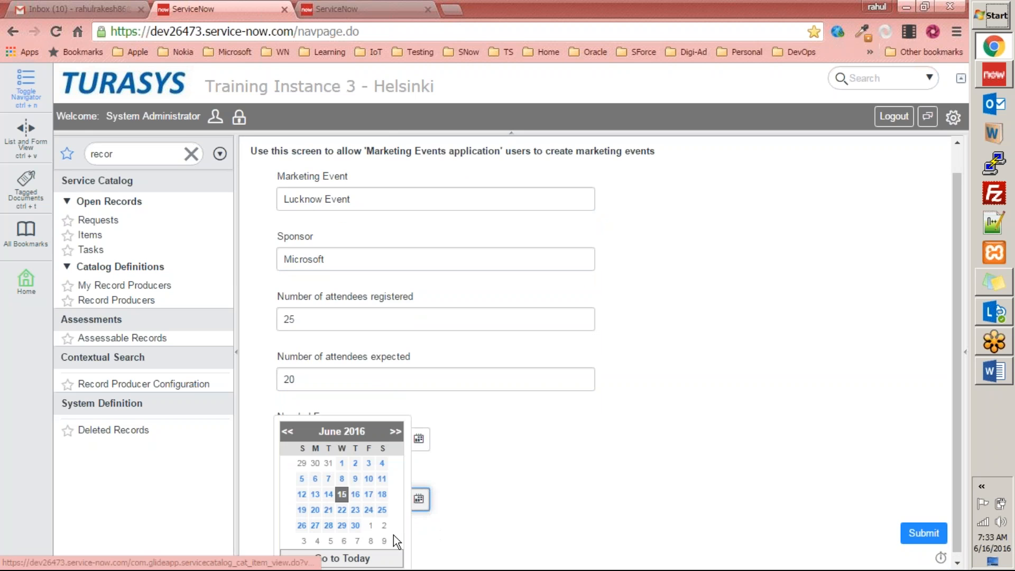
pyautogui.click(515, 499)
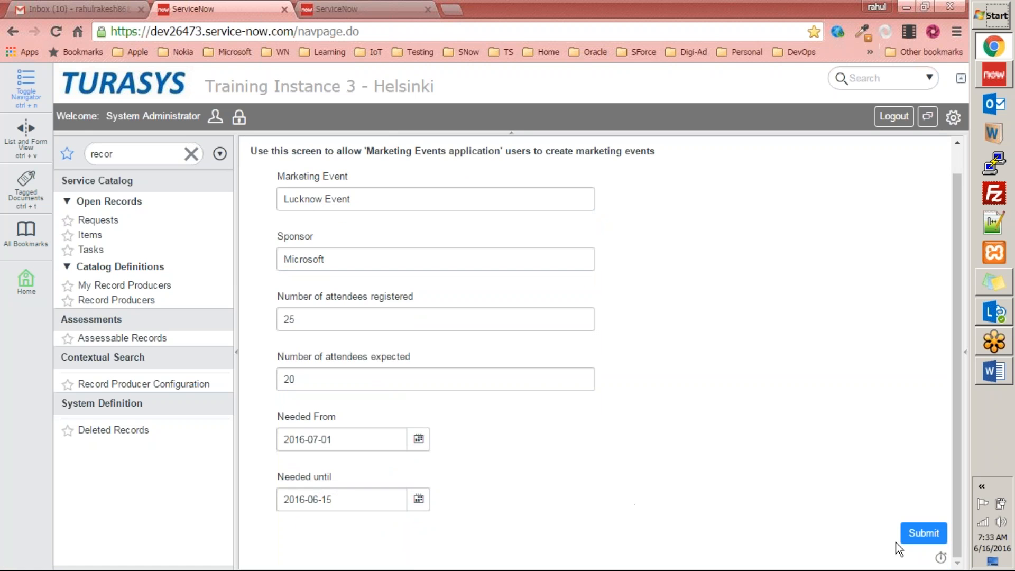
pyautogui.click(924, 532)
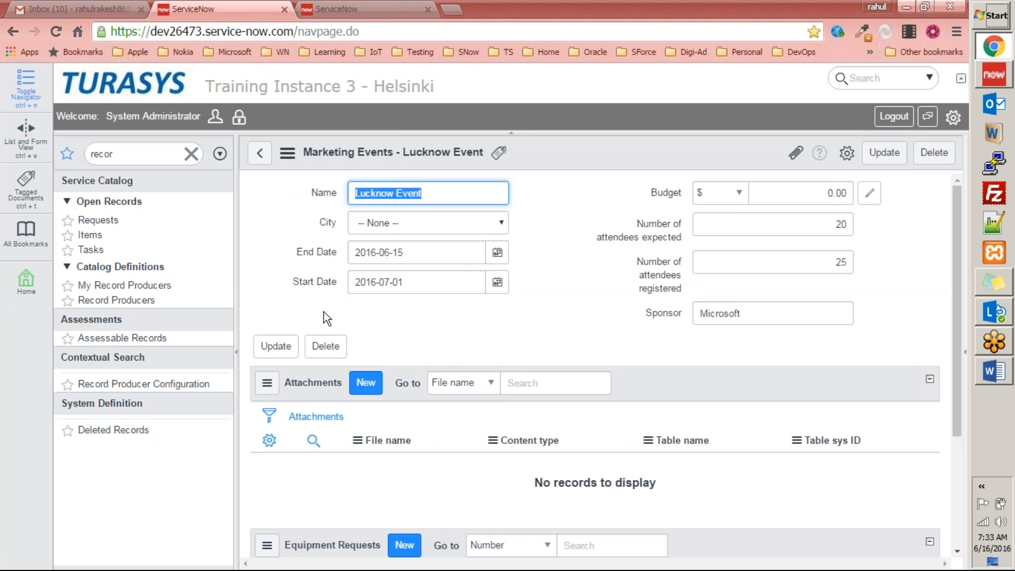
pyautogui.scroll(-3, 582, 370)
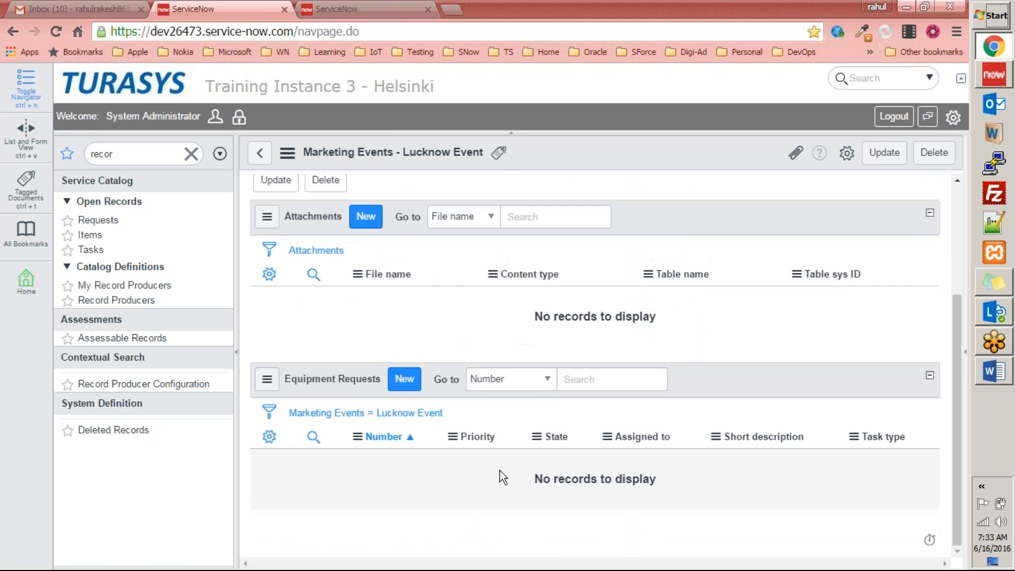
pyautogui.scroll(3, 527, 418)
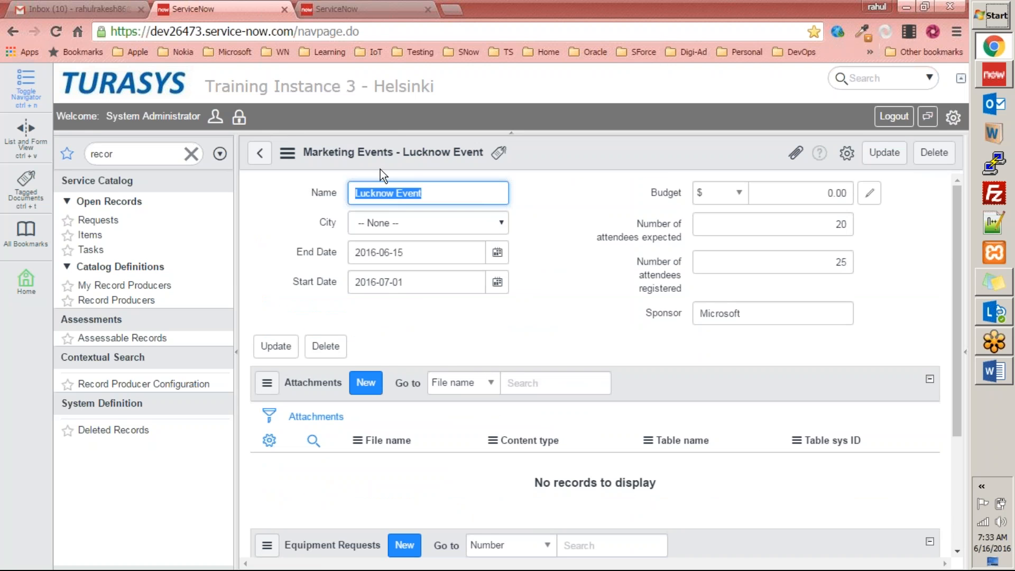
# Open the list of record producers and look through the existing entries.
pyautogui.click(116, 300)
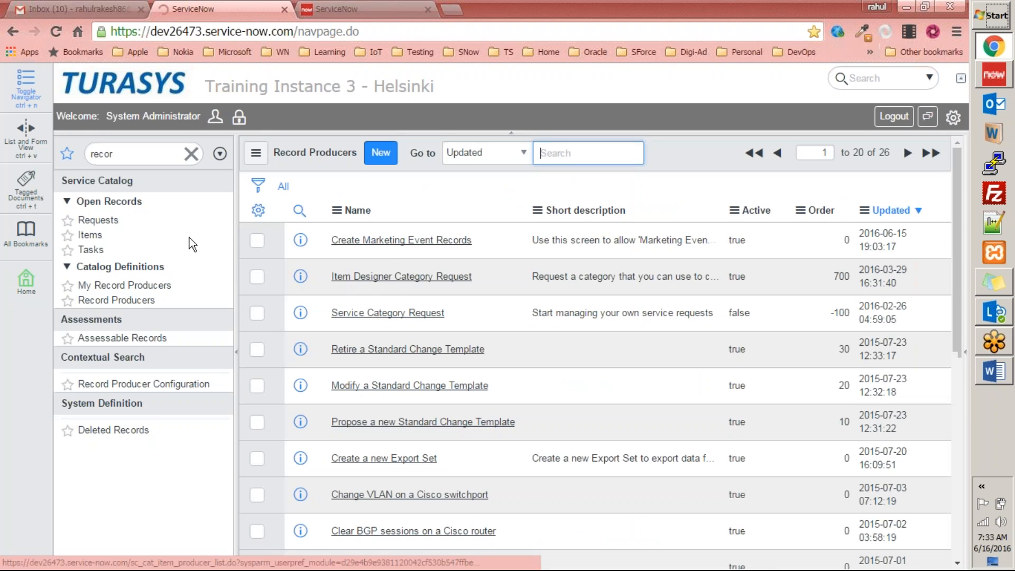
pyautogui.scroll(-8, 360, 322)
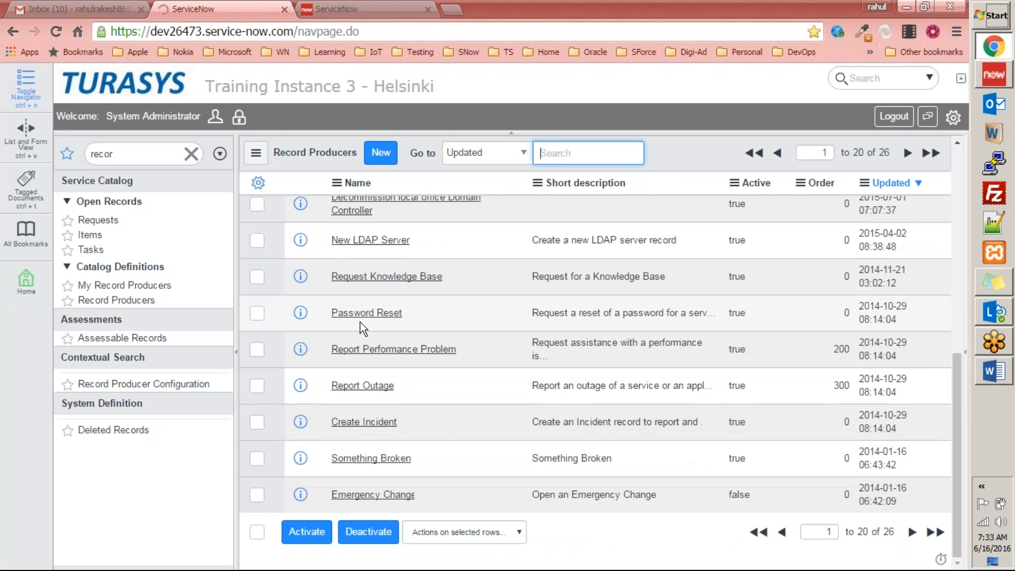
# Search the Record Producers list by Name for "Dns".
pyautogui.scroll(2, 360, 322)
pyautogui.scroll(5, 360, 322)
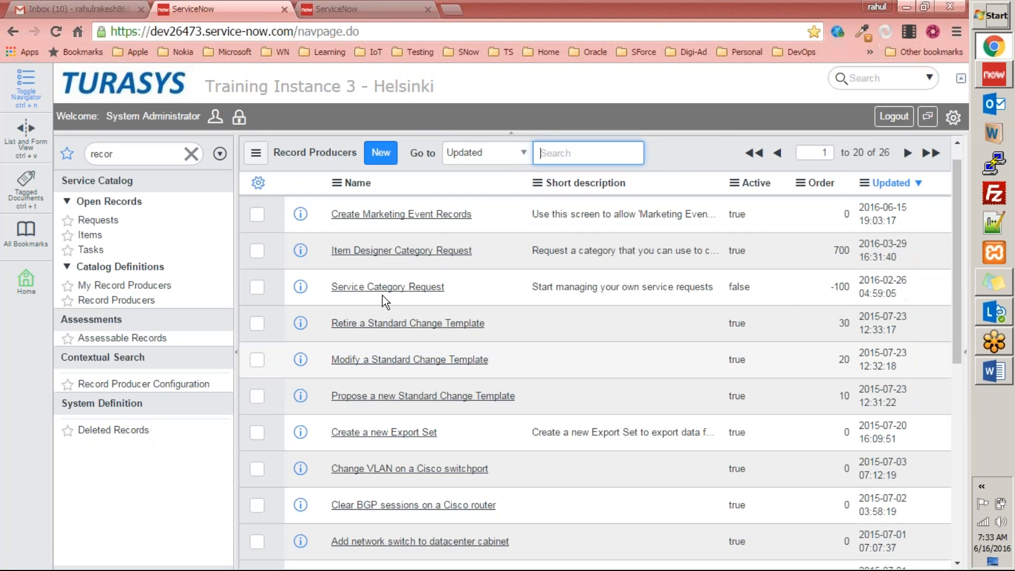
pyautogui.click(470, 153)
pyautogui.click(460, 184)
pyautogui.click(572, 154)
pyautogui.write('Dns')
pyautogui.press('Return')
pyautogui.scroll(-1, 441, 299)
pyautogui.scroll(1, 442, 298)
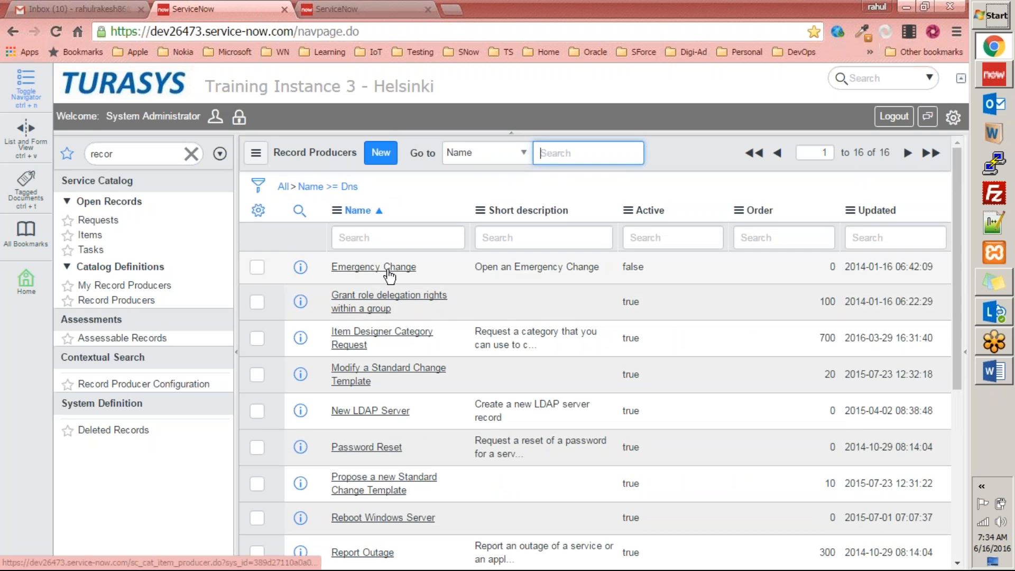
pyautogui.scroll(-1, 426, 311)
pyautogui.scroll(1, 426, 310)
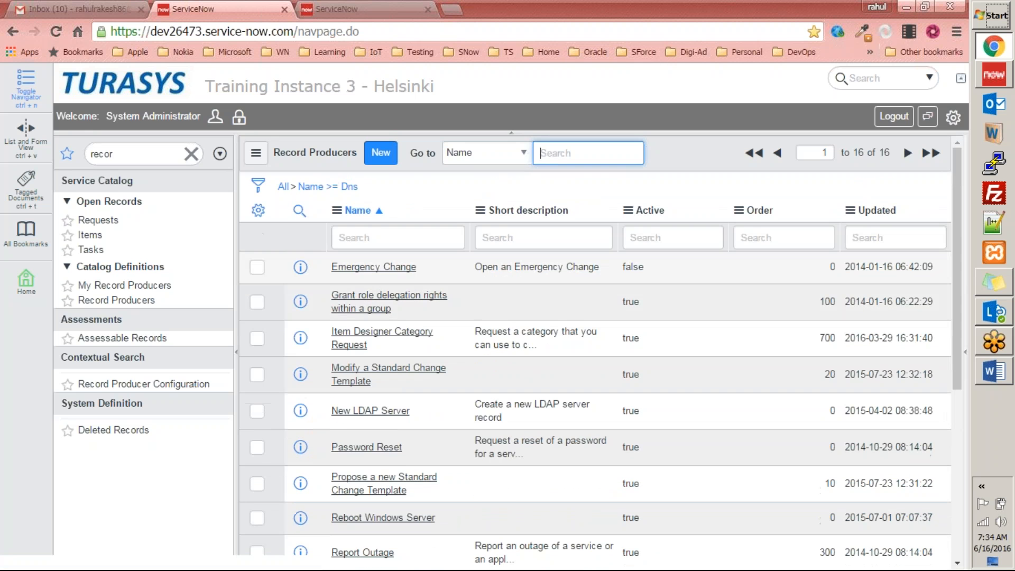
# Open the Emergency Change record producer and copy the gs.addInfoMessage(s); line from its script.
pyautogui.click(342, 201)
pyautogui.scroll(-3, 417, 271)
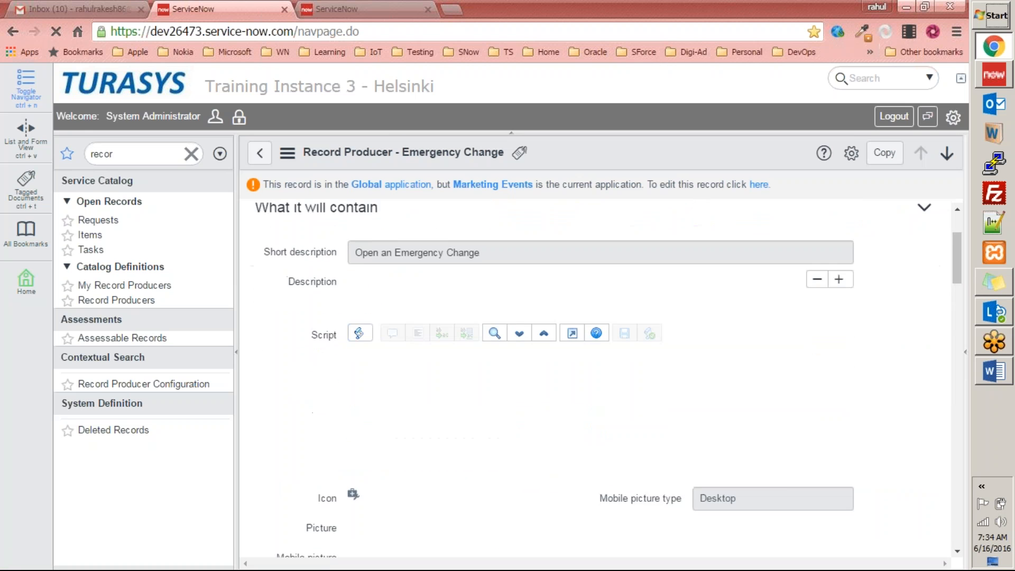
pyautogui.scroll(3, 544, 331)
pyautogui.scroll(-3, 544, 331)
pyautogui.scroll(-1, 545, 337)
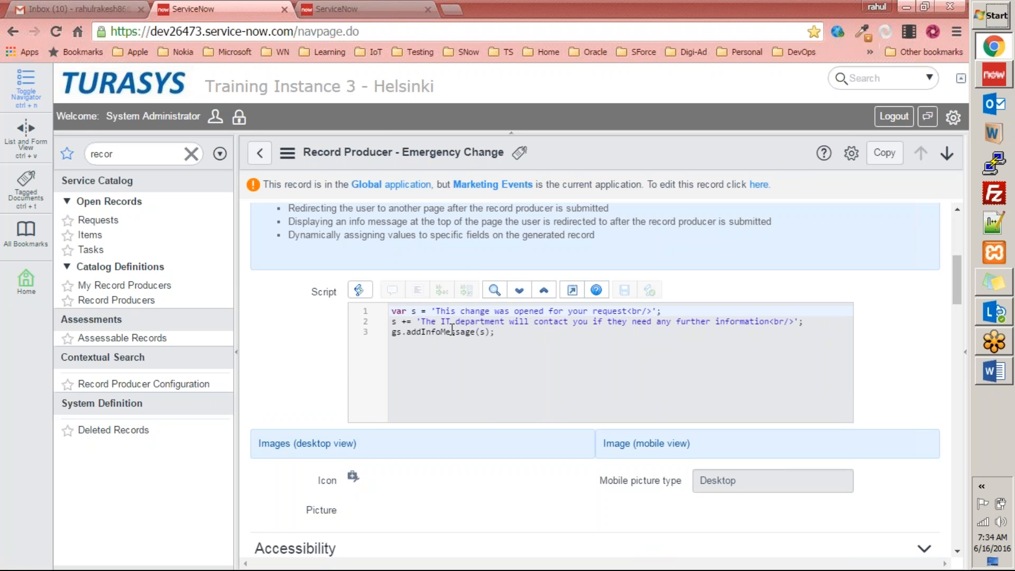
pyautogui.click(496, 332)
pyautogui.moveTo(497, 332); pyautogui.dragTo(394, 331)
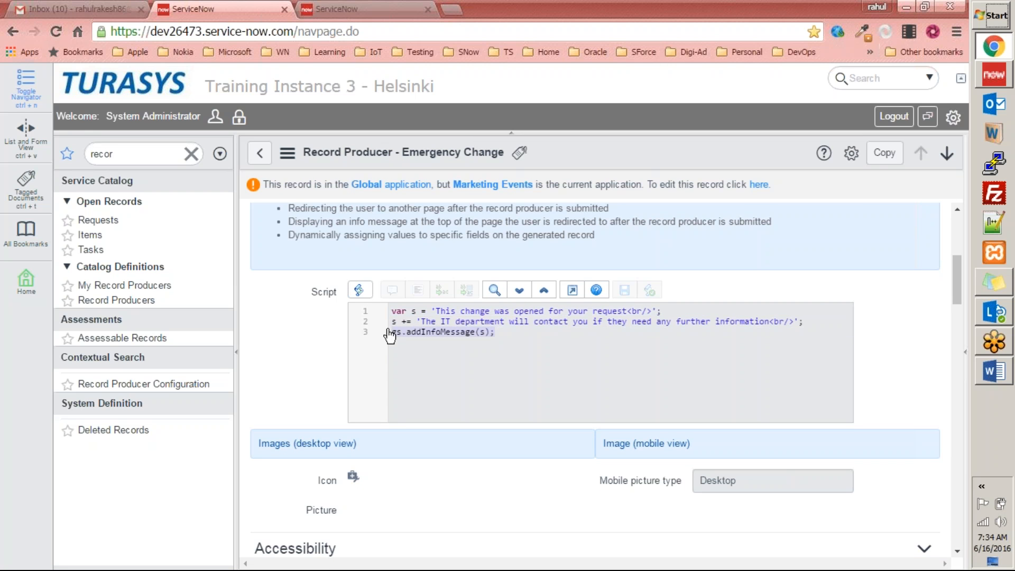
pyautogui.click(504, 336)
pyautogui.moveTo(504, 336); pyautogui.dragTo(283, 328)
pyautogui.hotkey('ctrl', 'c')
# In the script of the Create Marketing Event Records record producer, replace g_form with gs in the addInfoMessage call.
pyautogui.click(118, 300)
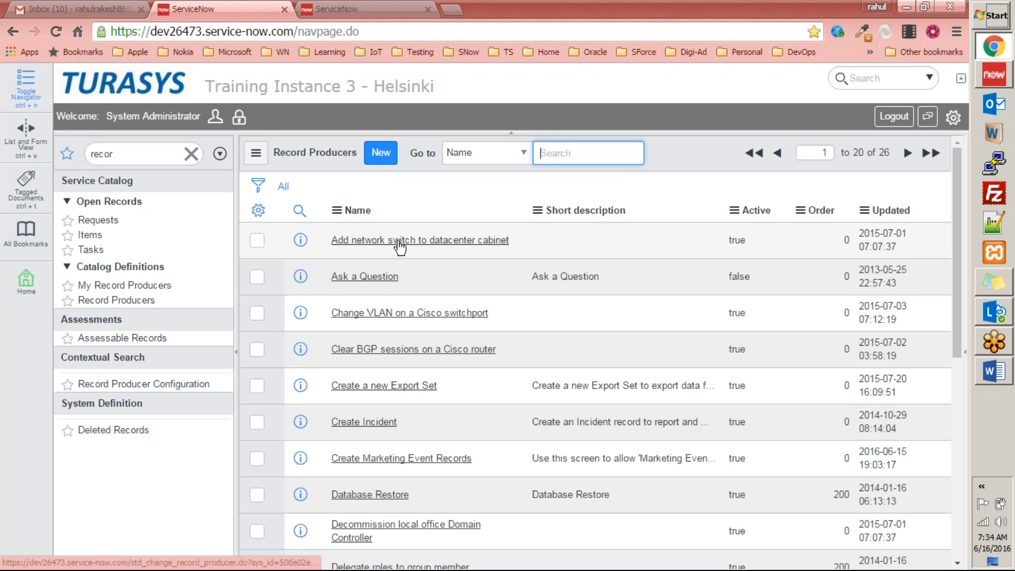
pyautogui.click(897, 211)
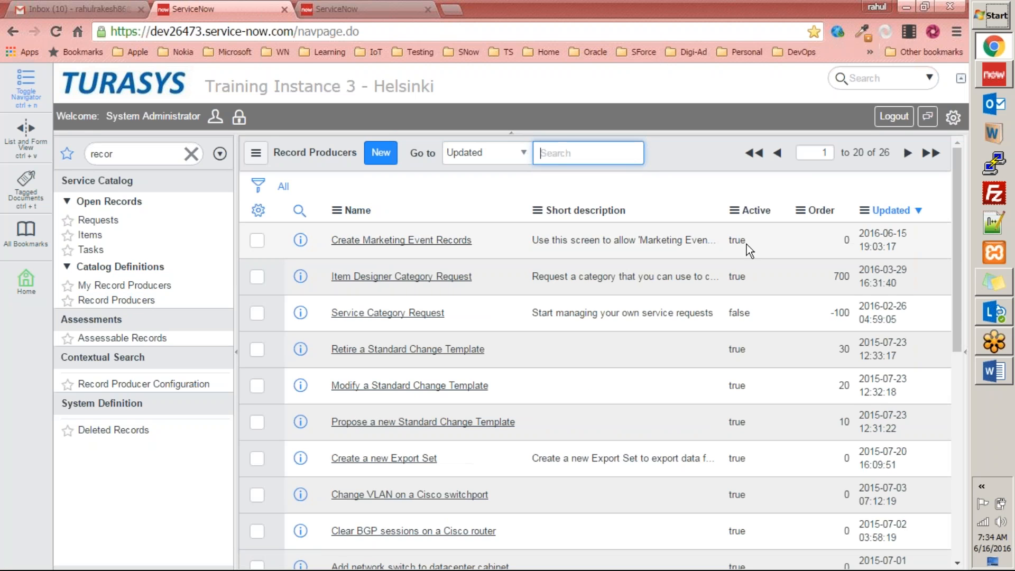
pyautogui.click(389, 241)
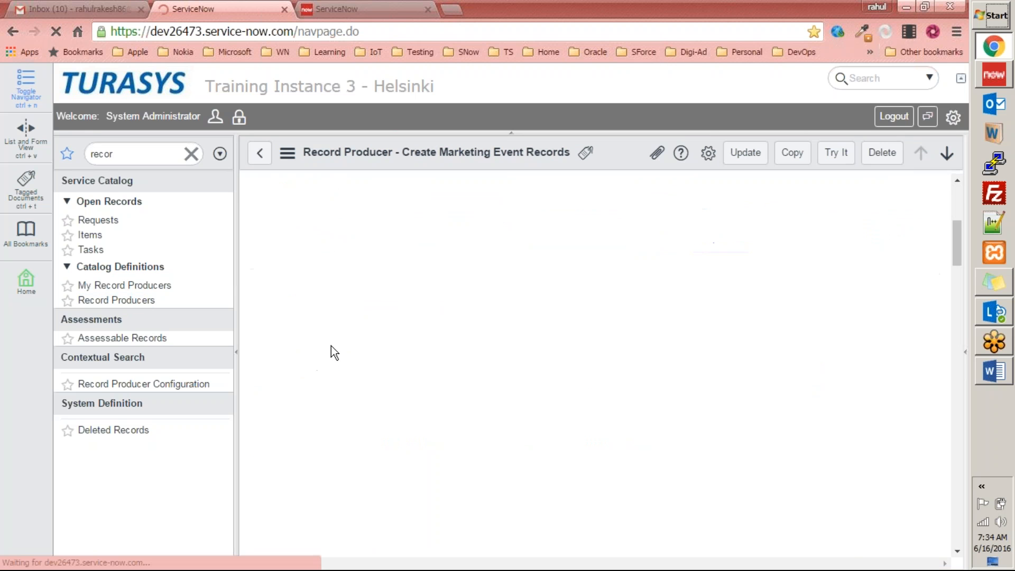
pyautogui.scroll(-4, 466, 370)
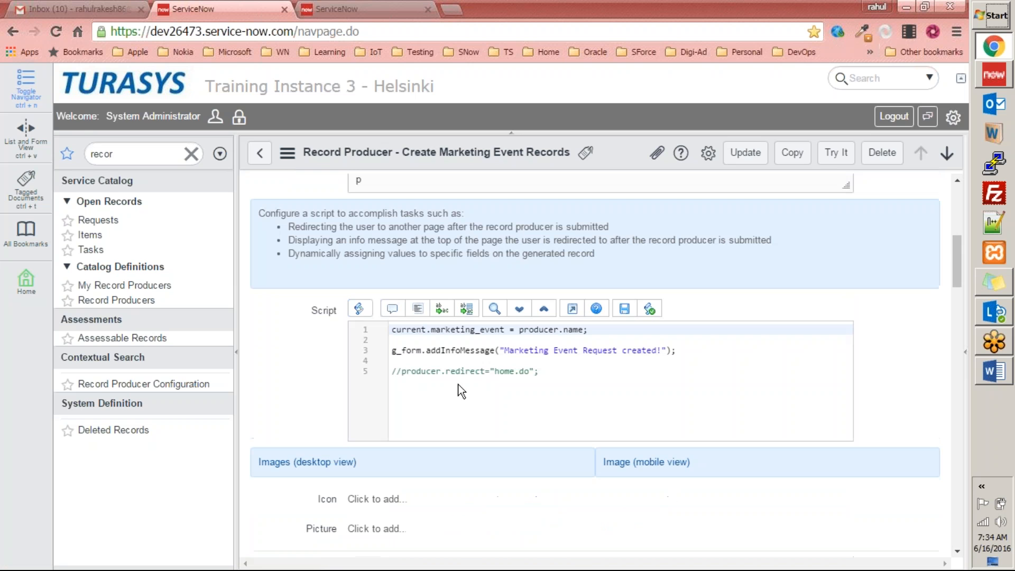
pyautogui.doubleClick(403, 350)
pyautogui.write('gs')
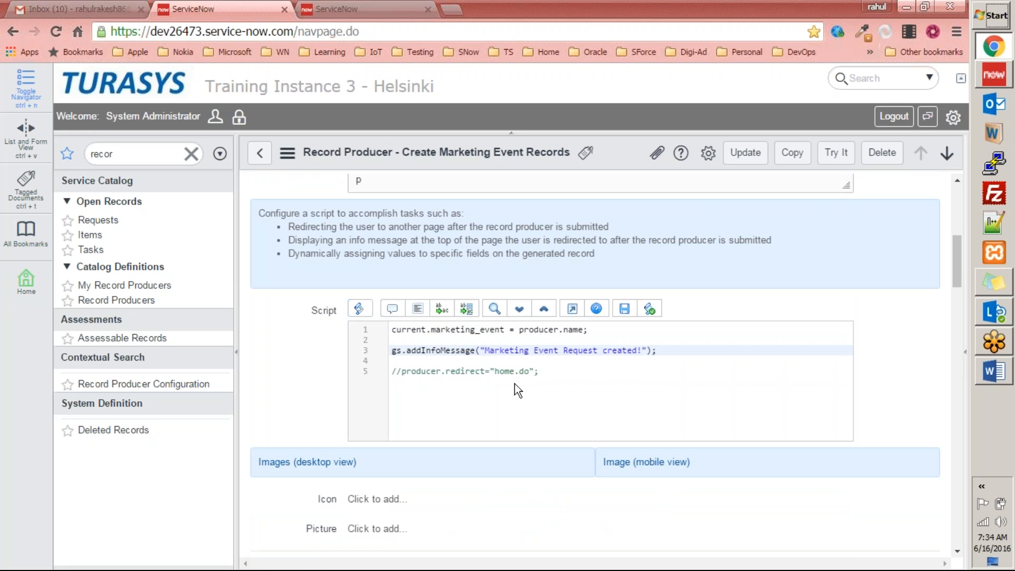
# Paste the copied gs.addInfoMessage(s); line on script line 4 for comparison and remove it again.
pyautogui.click(518, 363)
pyautogui.hotkey('ctrl', 'v')
pyautogui.moveTo(525, 363); pyautogui.dragTo(324, 361)
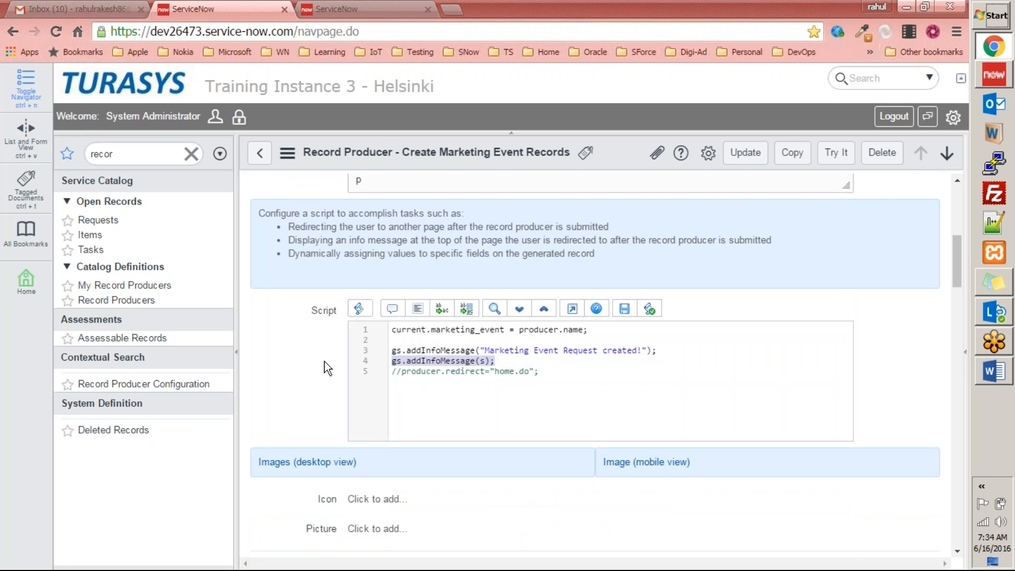
pyautogui.press('BackSpace')
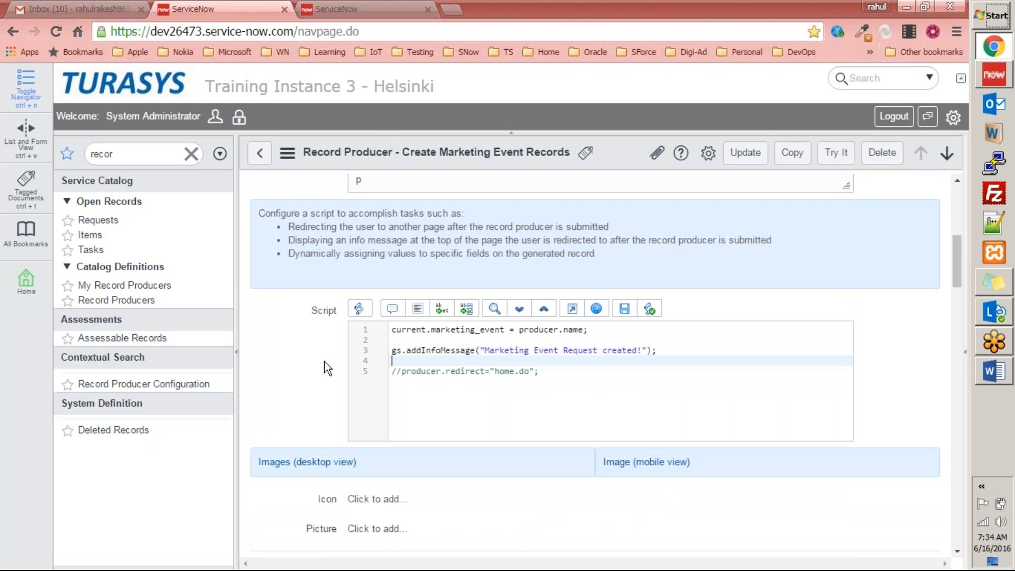
# Save the record producer and open the Create Marketing Event Records request form from the home page.
pyautogui.click(742, 157)
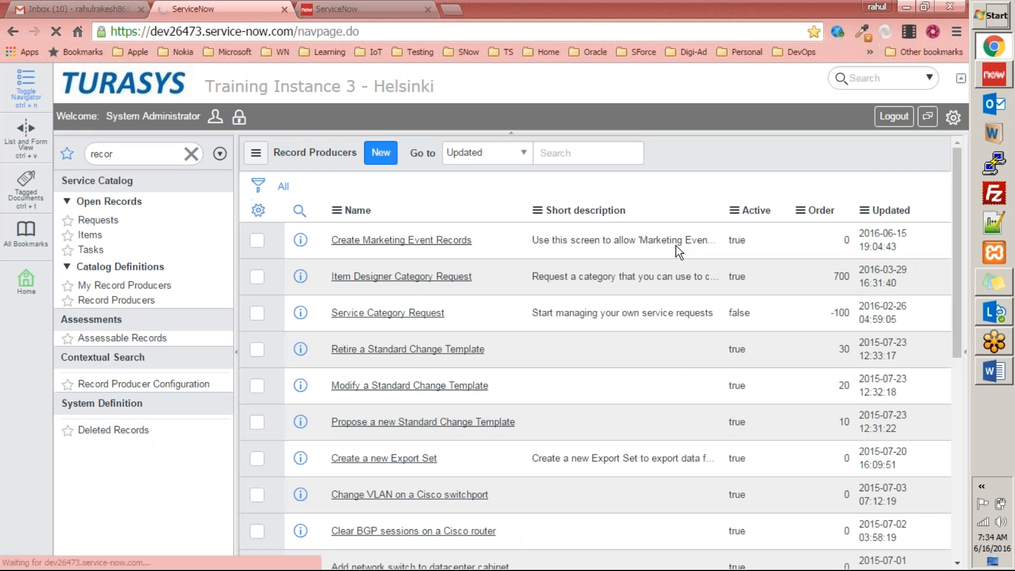
pyautogui.click(138, 93)
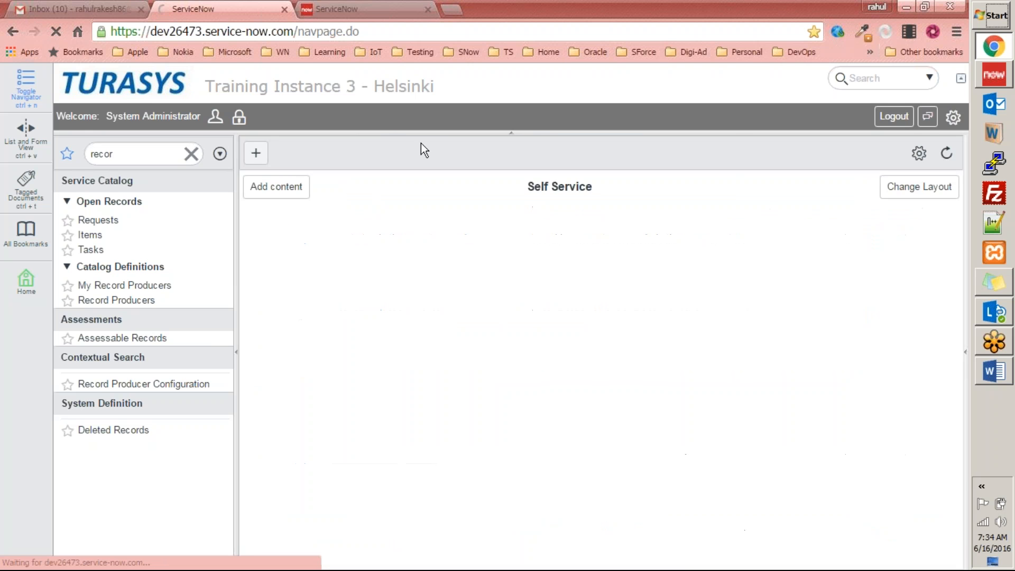
pyautogui.click(370, 370)
# Fill in the marketing event as Parker Roadshow, the sponsor as Microsoft, 34 attendees registered and 30 attendees expected.
pyautogui.click(314, 222)
pyautogui.write('O')
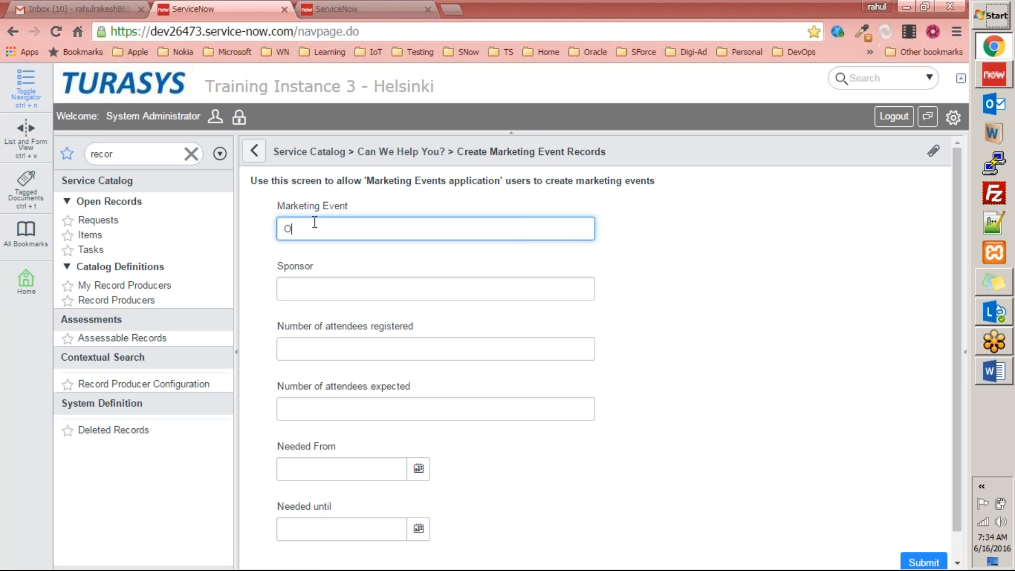
pyautogui.press('BackSpace')
pyautogui.write('Parker Roadshow')
pyautogui.press('Tab')
pyautogui.write('Microsoft')
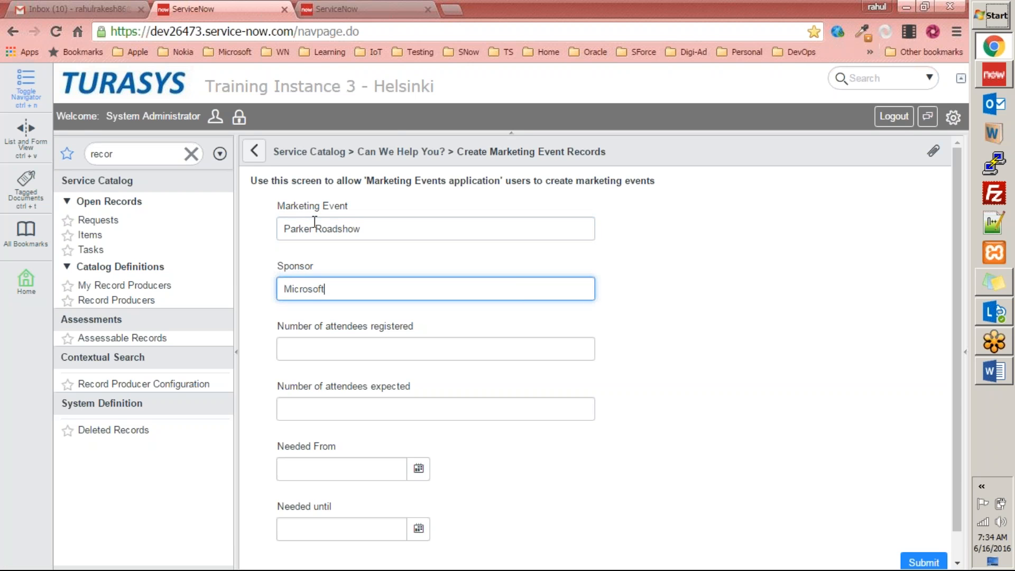
pyautogui.press('Tab')
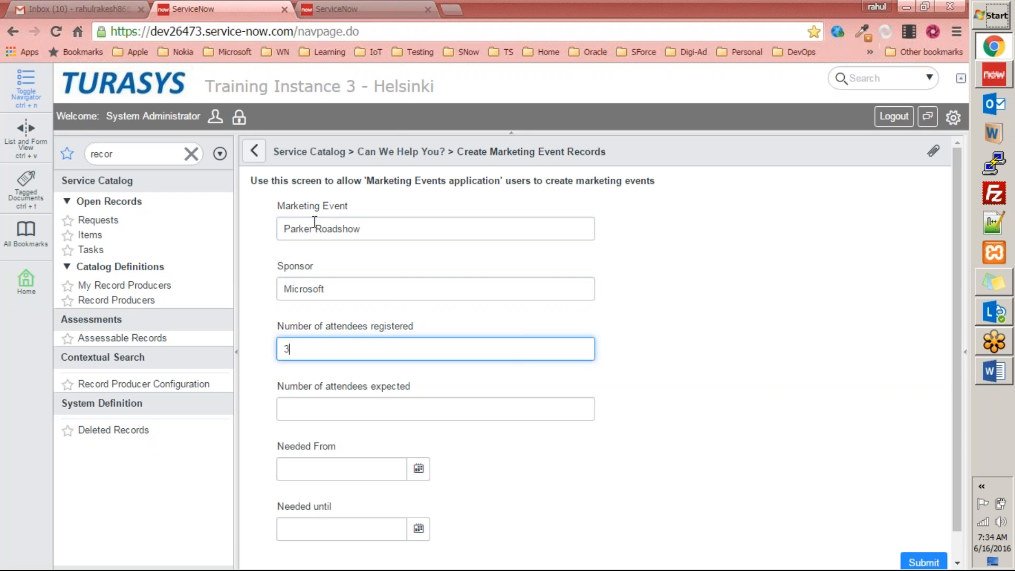
pyautogui.press('Tab')
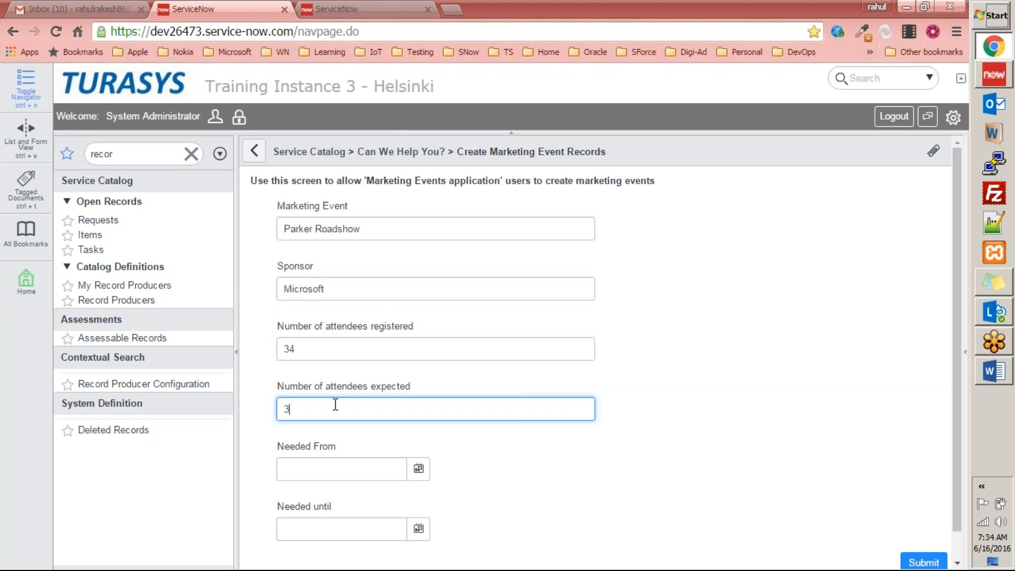
pyautogui.write('30')
pyautogui.press('Tab')
# Set Needed From and Needed until to 2016-06-15, and submit the marketing event request.
pyautogui.click(418, 469)
pyautogui.click(346, 491)
pyautogui.click(418, 528)
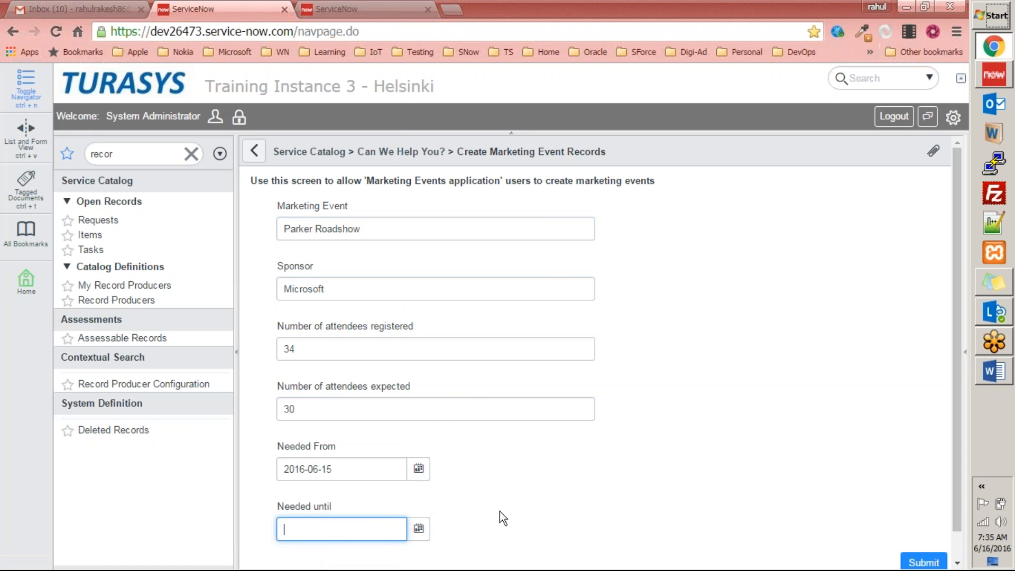
pyautogui.click(557, 478)
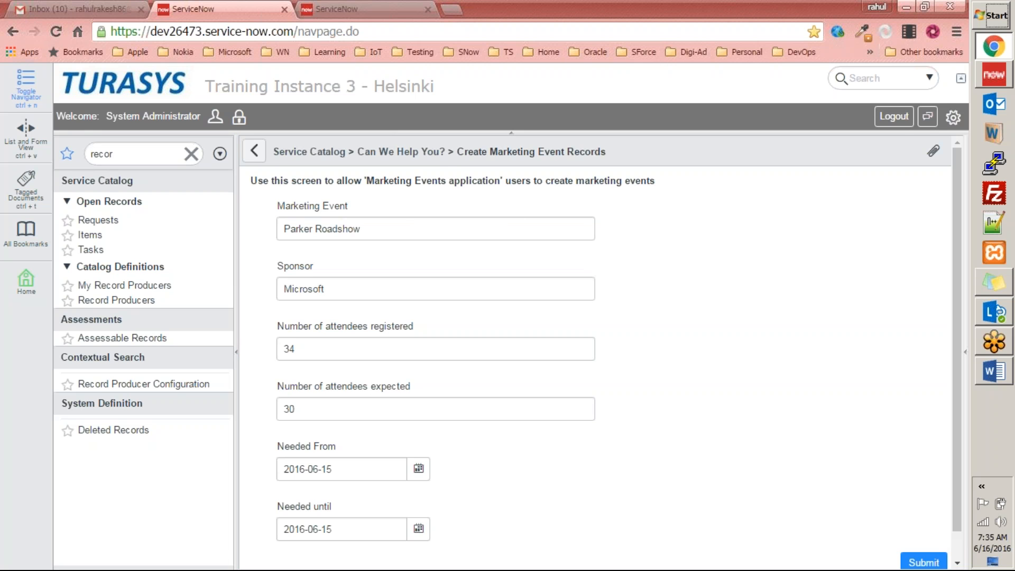
pyautogui.scroll(-1, 638, 312)
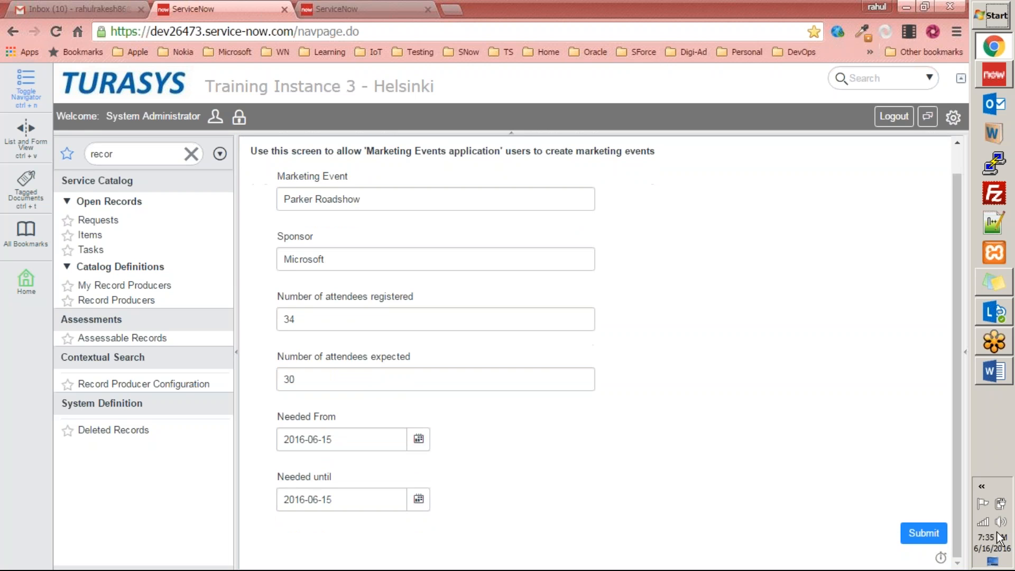
pyautogui.click(922, 547)
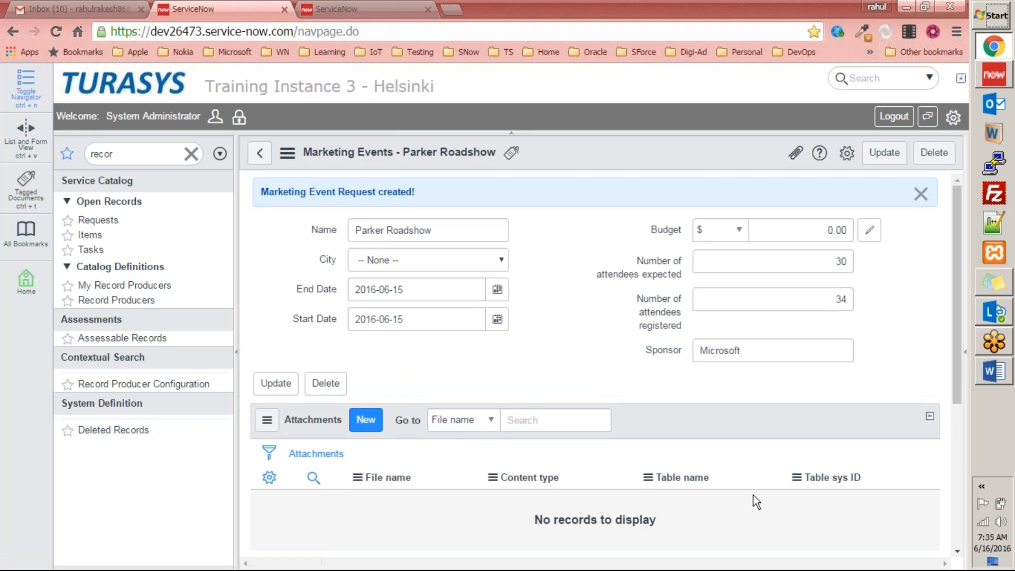
pyautogui.moveTo(265, 192); pyautogui.dragTo(422, 194)
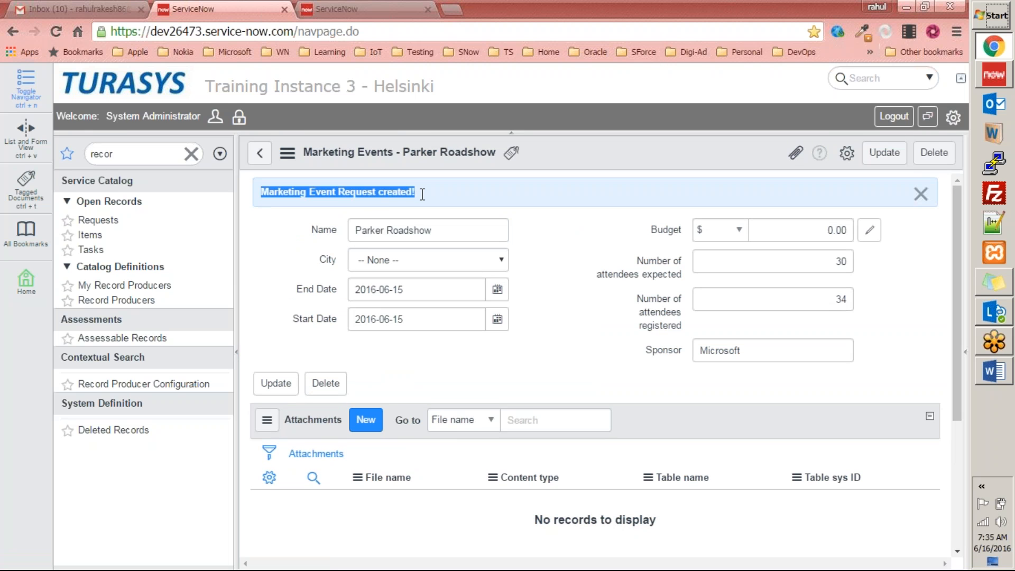
pyautogui.click(553, 201)
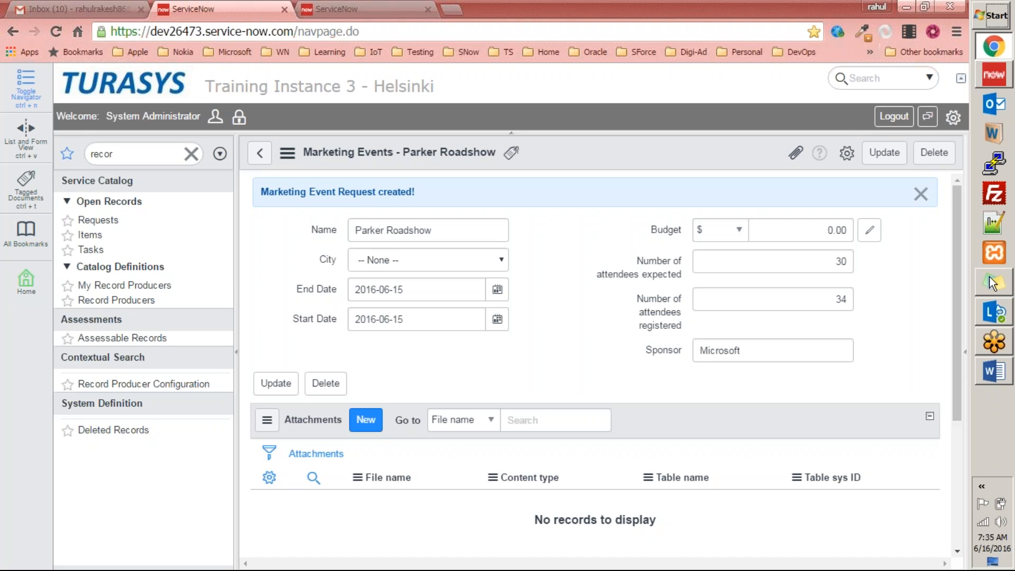
# Switch to Notepad++ and clear all text from the "new 5" document.
pyautogui.click(994, 223)
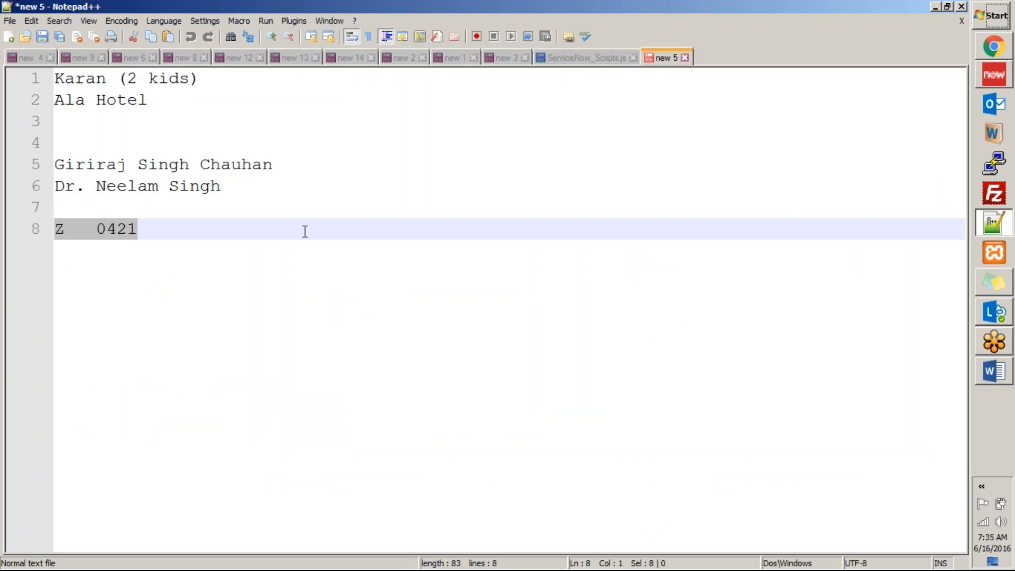
pyautogui.click(305, 231)
pyautogui.click(645, 386)
pyautogui.hotkey('ctrl', 'a')
pyautogui.press('Delete')
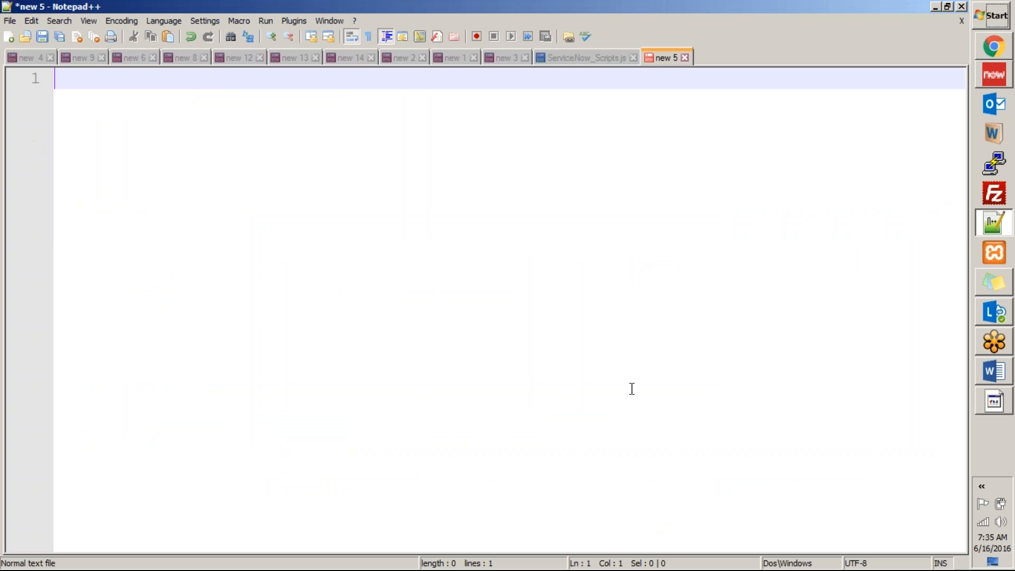
pyautogui.hotkey('alt', 'Tab')
pyautogui.click(569, 332)
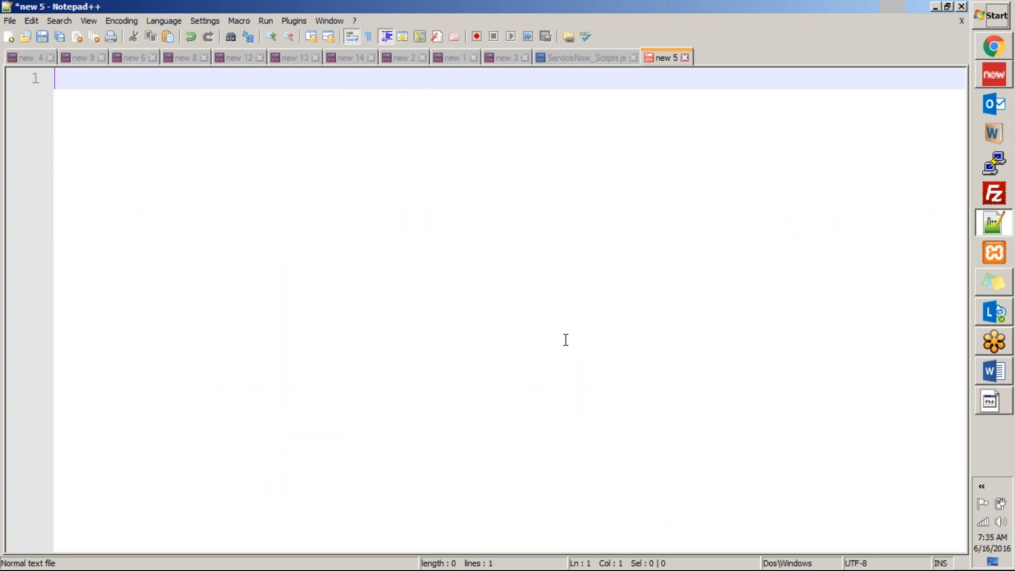
# Write the note "gs - GlideSystem -" on the first line, followed by a blank line.
pyautogui.write('gs')
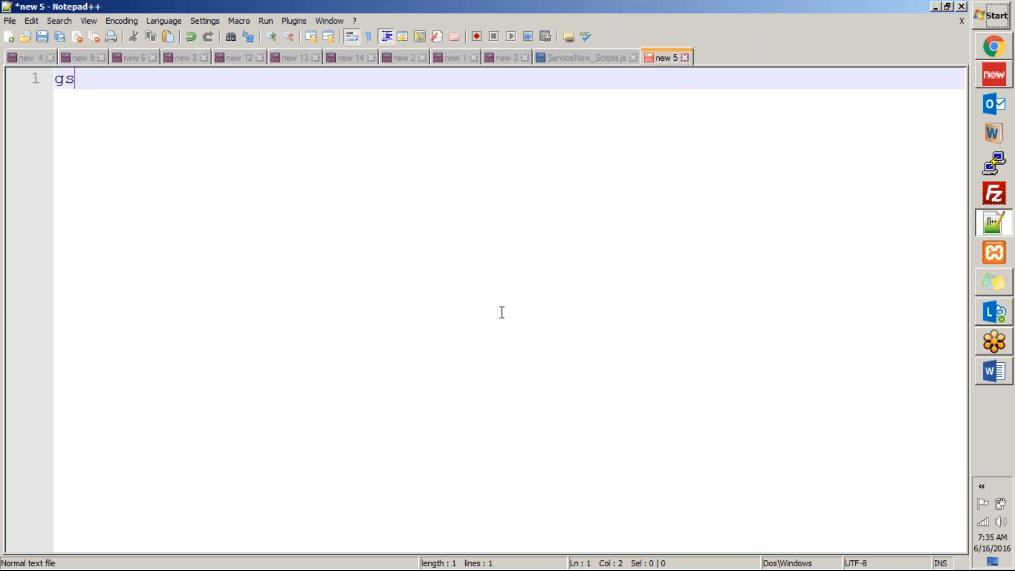
pyautogui.write(' - GlideSystem')
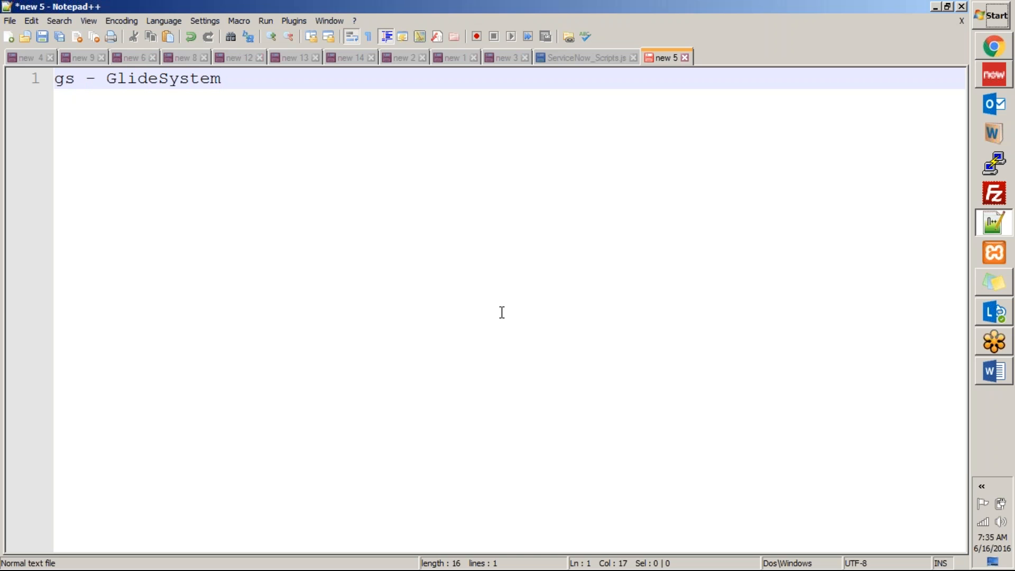
pyautogui.write(' -')
pyautogui.press('Return')
pyautogui.press('Return')
# Add gs.addInfoMessage(); on line 3 and highlight its gs object.
pyautogui.write('g')
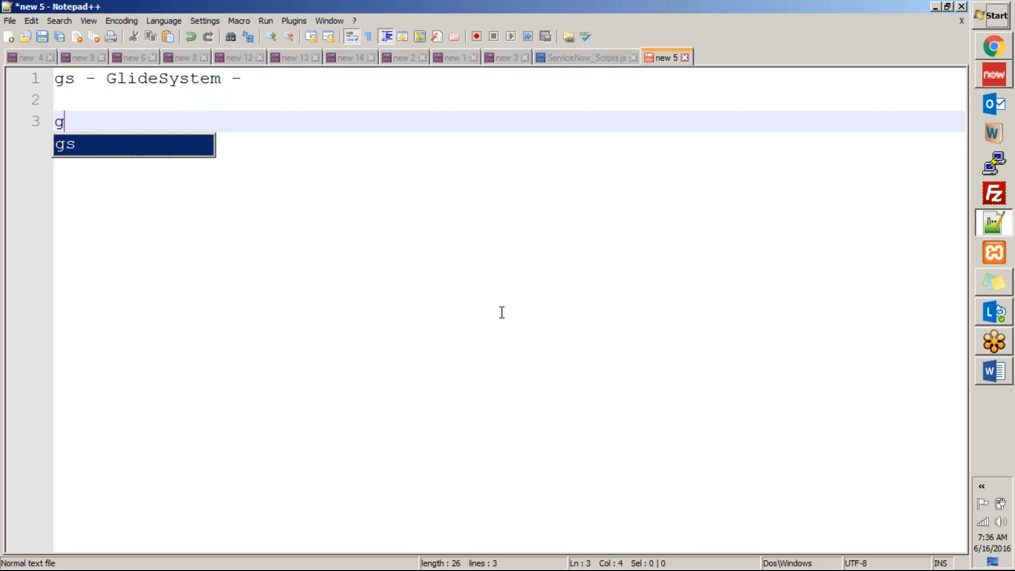
pyautogui.write('s.add')
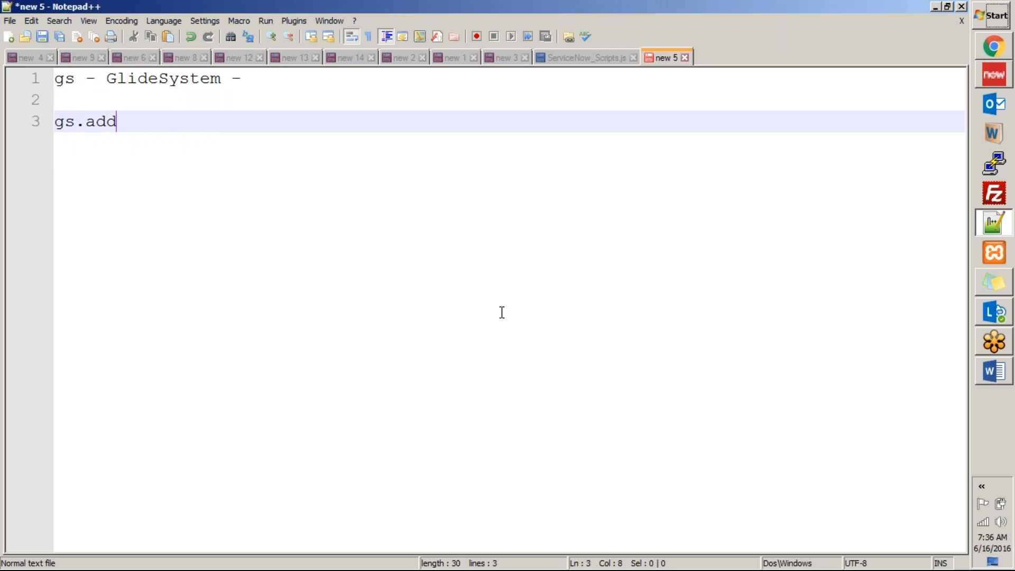
pyautogui.write('InfoMes')
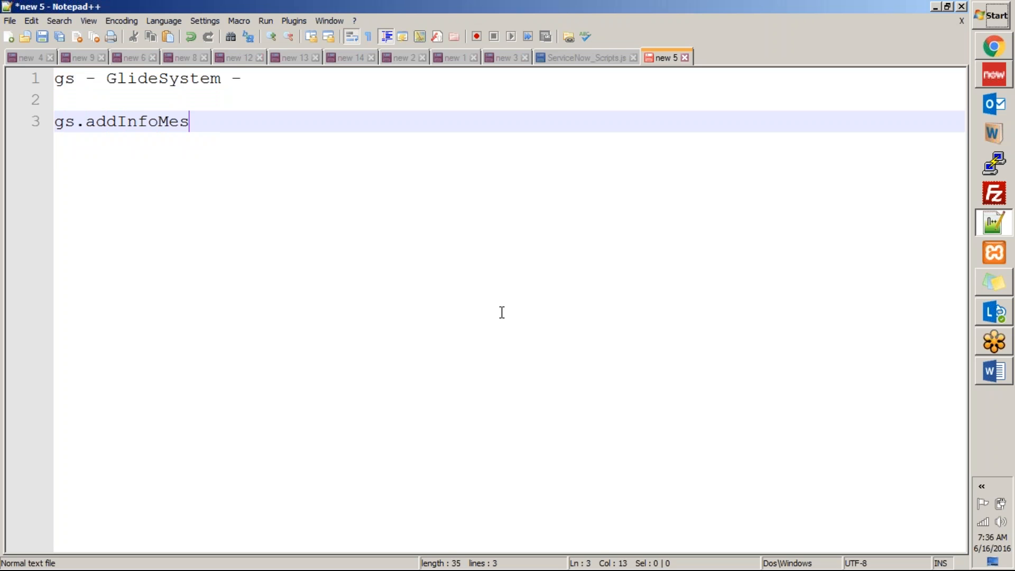
pyautogui.write('sage();')
pyautogui.hotkey('shift', 'Home')
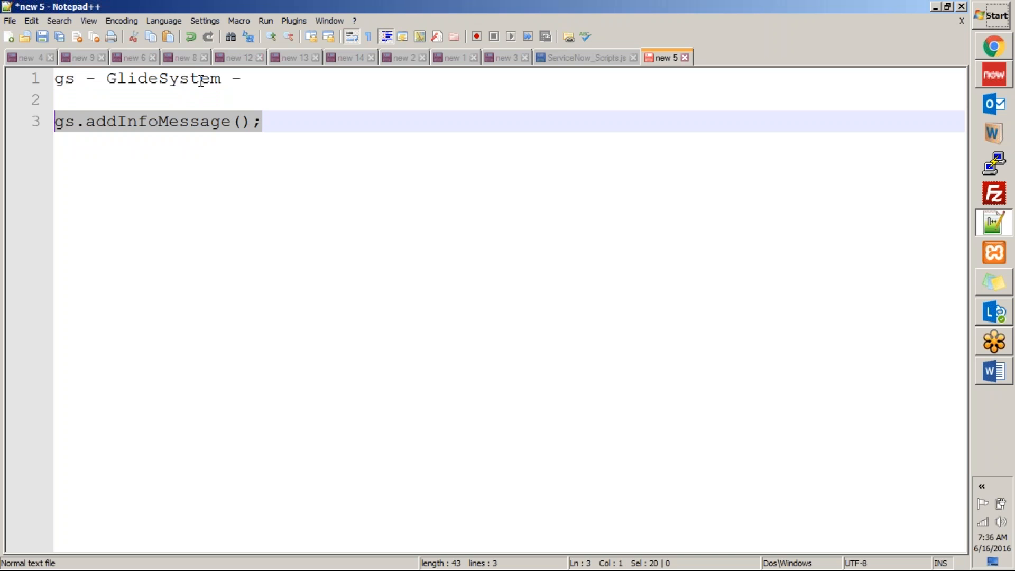
pyautogui.doubleClick(66, 126)
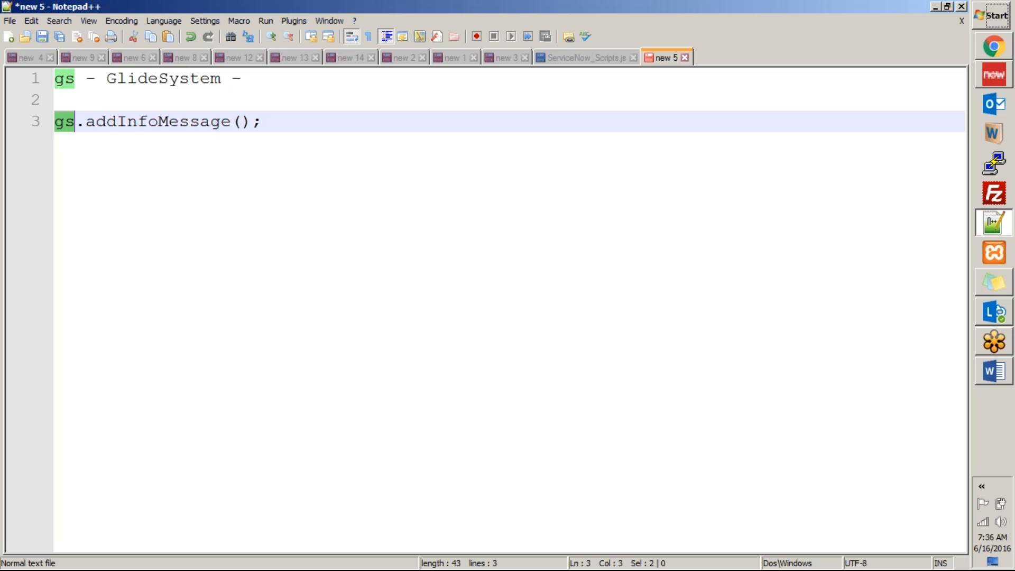
# Highlight the addInfoMessage method name, and delete all the note text after gs on line 1.
pyautogui.hotkey('ctrl', 'Right')
pyautogui.hotkey('ctrl', 'shift', 'Right')
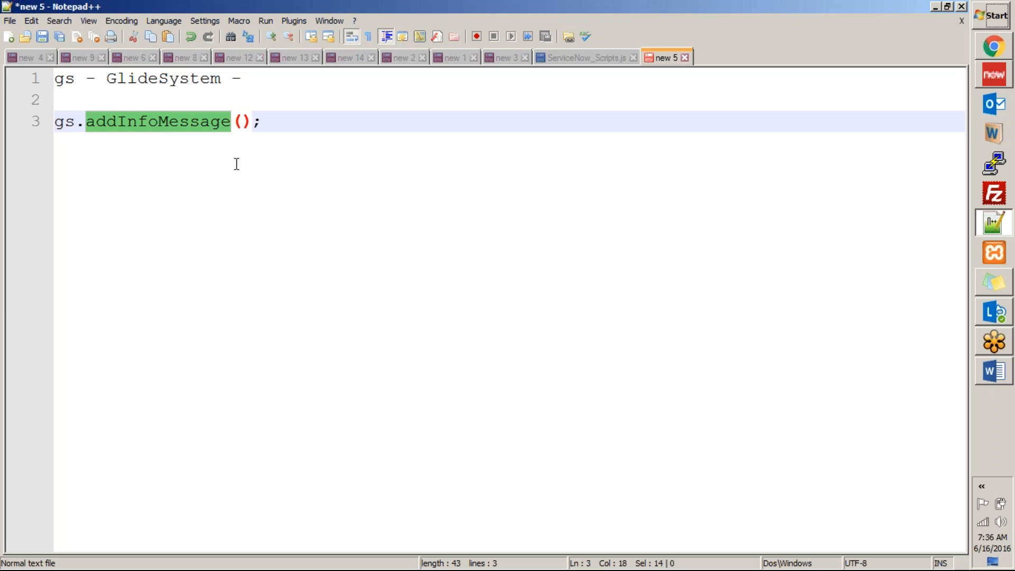
pyautogui.moveTo(289, 125); pyautogui.dragTo(87, 79)
pyautogui.press('BackSpace')
# Add current and producer on separate lines below gs, and select the three object names.
pyautogui.press('Return')
pyautogui.press('Return')
pyautogui.press('Up')
pyautogui.press('Up')
pyautogui.press('Down')
pyautogui.write('current')
pyautogui.press('Return')
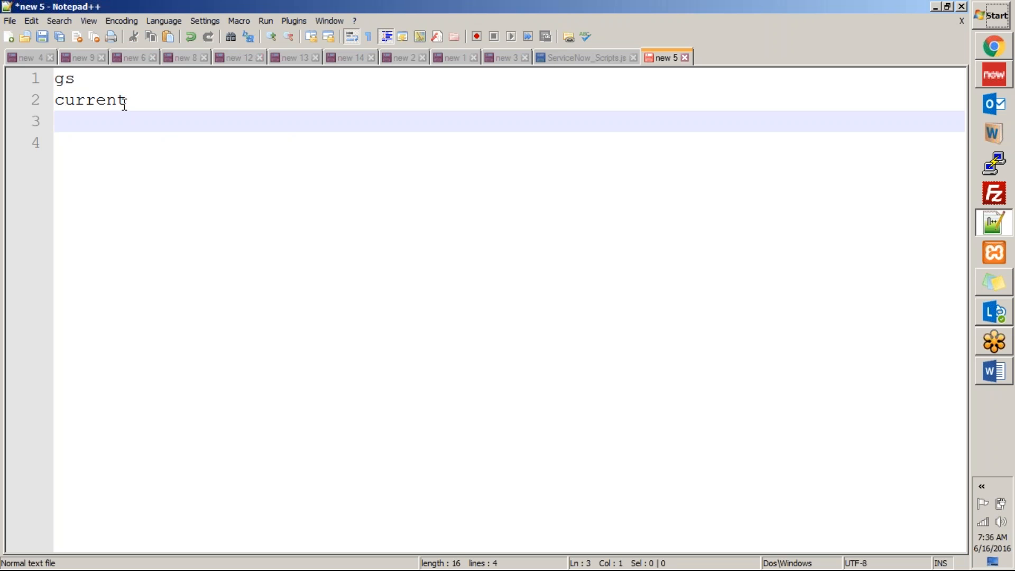
pyautogui.write('producer')
pyautogui.click(166, 151)
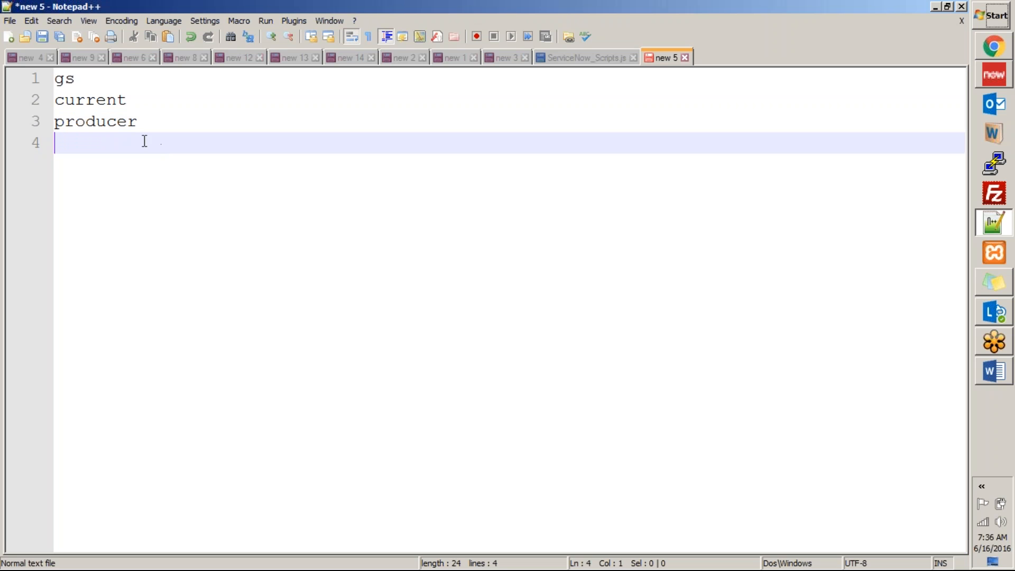
pyautogui.moveTo(168, 121); pyautogui.dragTo(11, 77)
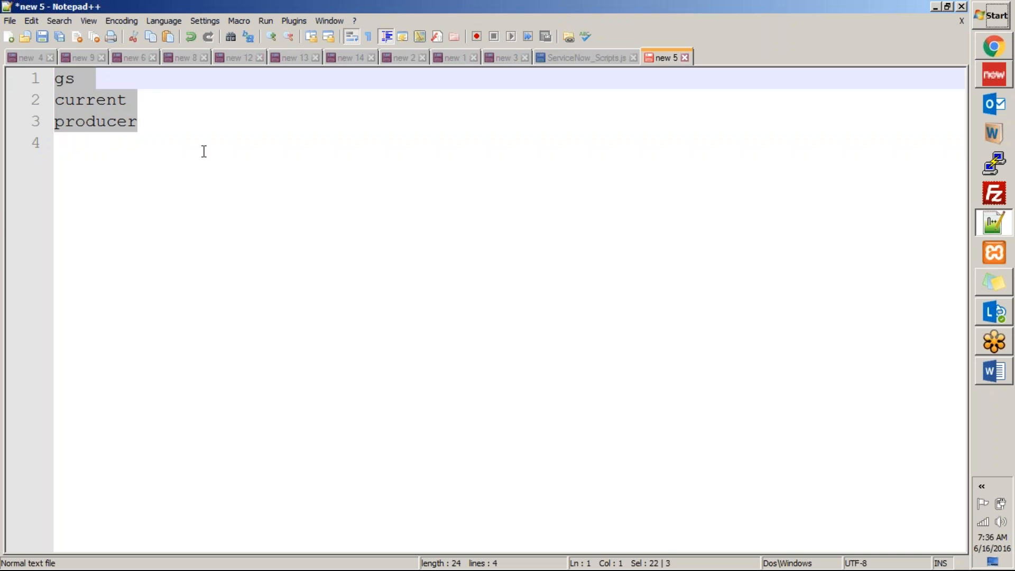
# Switch to ServiceNow in Chrome, and open the Create Incident record from the Record Producers list.
pyautogui.hotkey('alt', 'Tab')
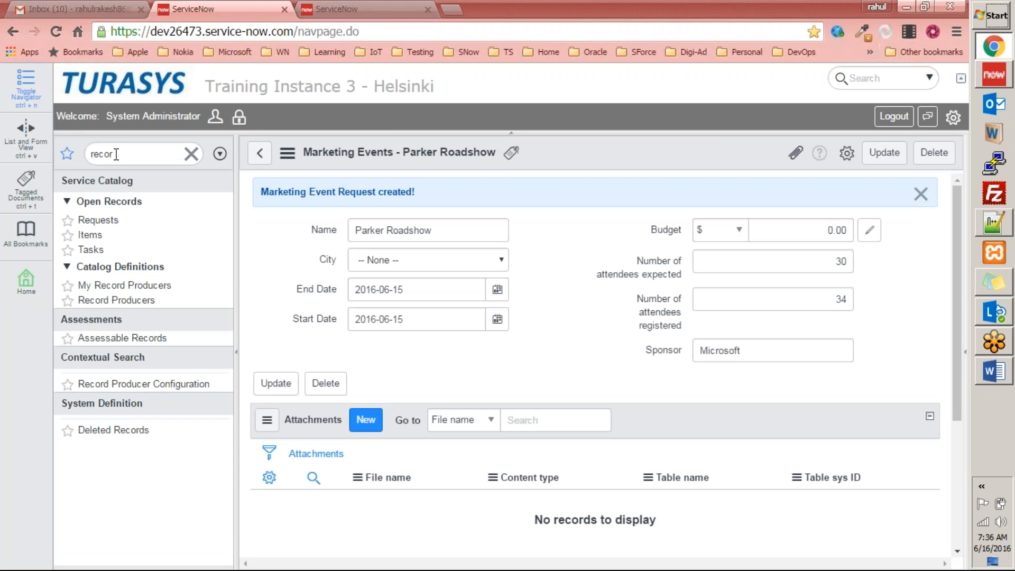
pyautogui.click(112, 299)
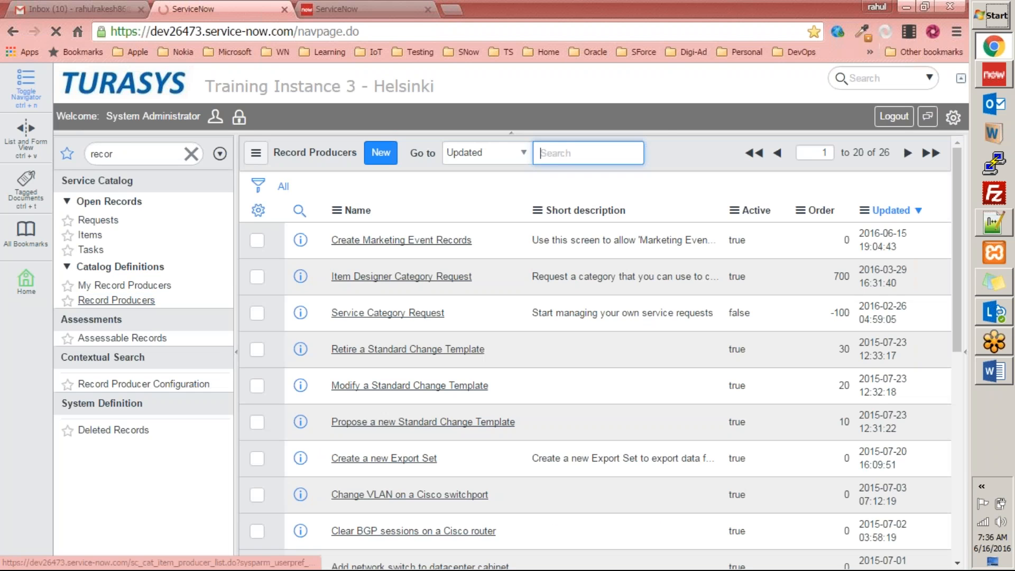
pyautogui.scroll(-1, 439, 266)
pyautogui.scroll(-6, 439, 266)
pyautogui.scroll(-2, 419, 317)
pyautogui.click(369, 423)
# Copy the entire script of the Create Incident record producer.
pyautogui.scroll(-10, 401, 385)
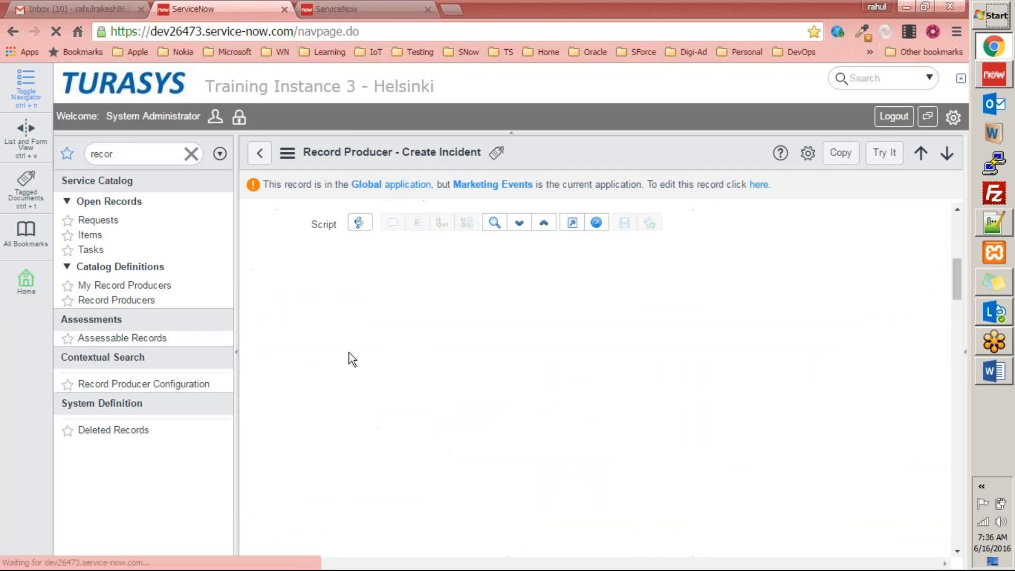
pyautogui.click(462, 273)
pyautogui.scroll(4, 435, 271)
pyautogui.moveTo(394, 392); pyautogui.dragTo(596, 564)
pyautogui.hotkey('ctrl', 'c')
pyautogui.scroll(-4, 669, 344)
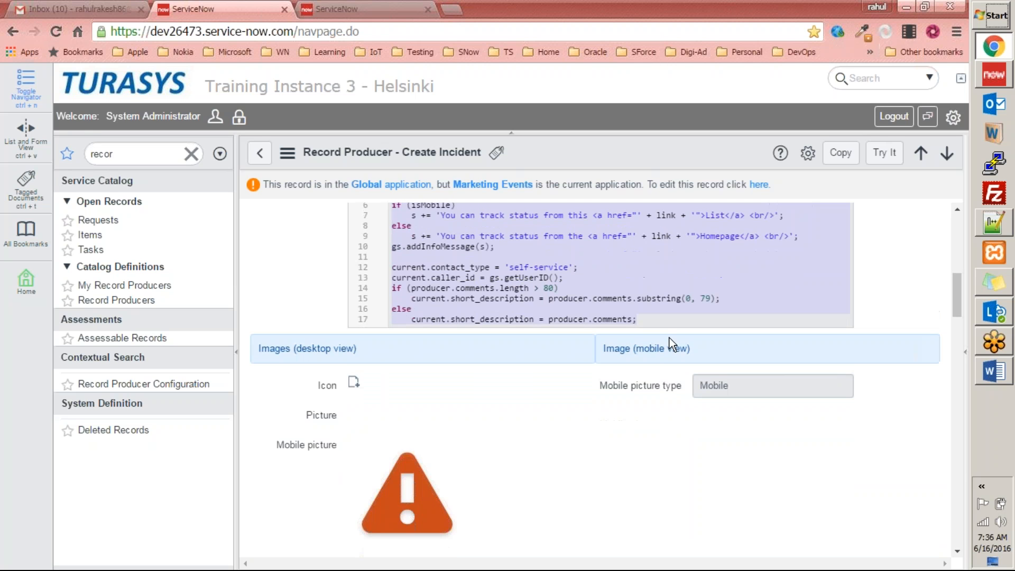
pyautogui.scroll(5, 581, 349)
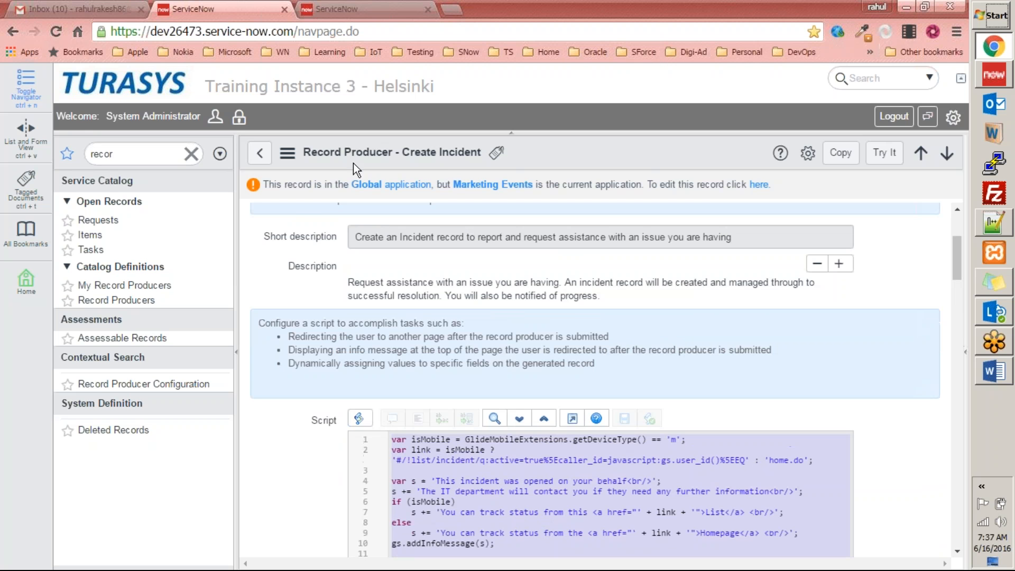
# Return to the Record Producers list and open the script of Create Marketing Event Records.
pyautogui.click(260, 153)
pyautogui.click(403, 241)
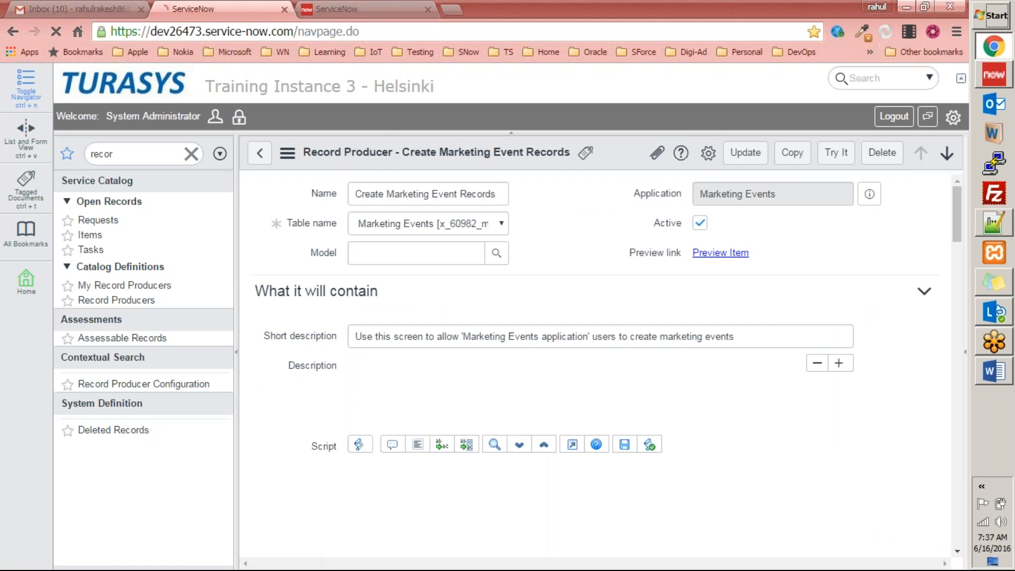
pyautogui.scroll(-3, 426, 354)
pyautogui.scroll(-6, 426, 354)
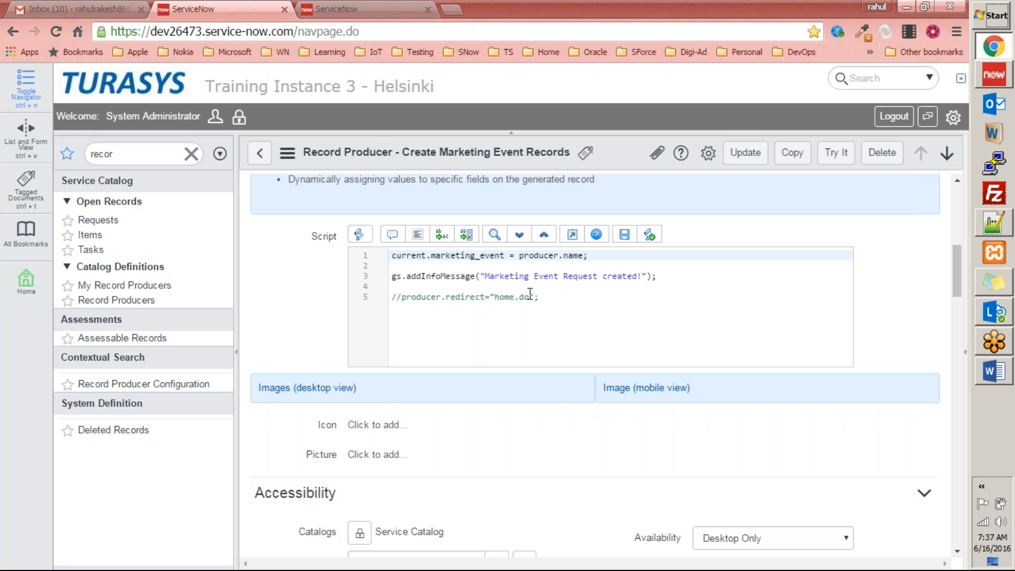
# Paste the copied incident script below the commented producer.redirect line, leaving blank lines between them.
pyautogui.click(546, 296)
pyautogui.press('Return')
pyautogui.press('Return')
pyautogui.hotkey('ctrl', 'v')
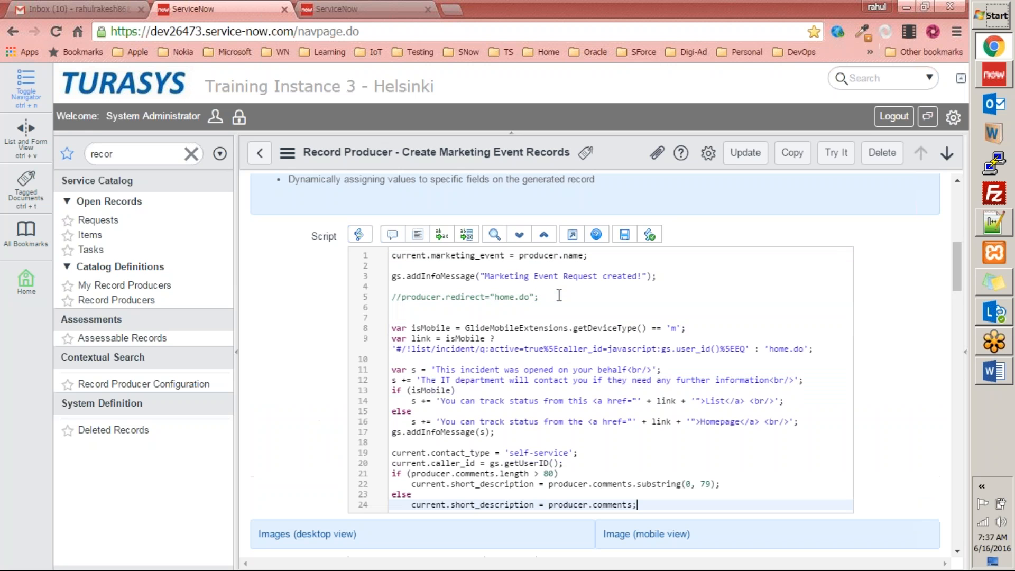
# Delete the pasted message code from var isMobile through gs.addInfoMessage(s);.
pyautogui.click(621, 370)
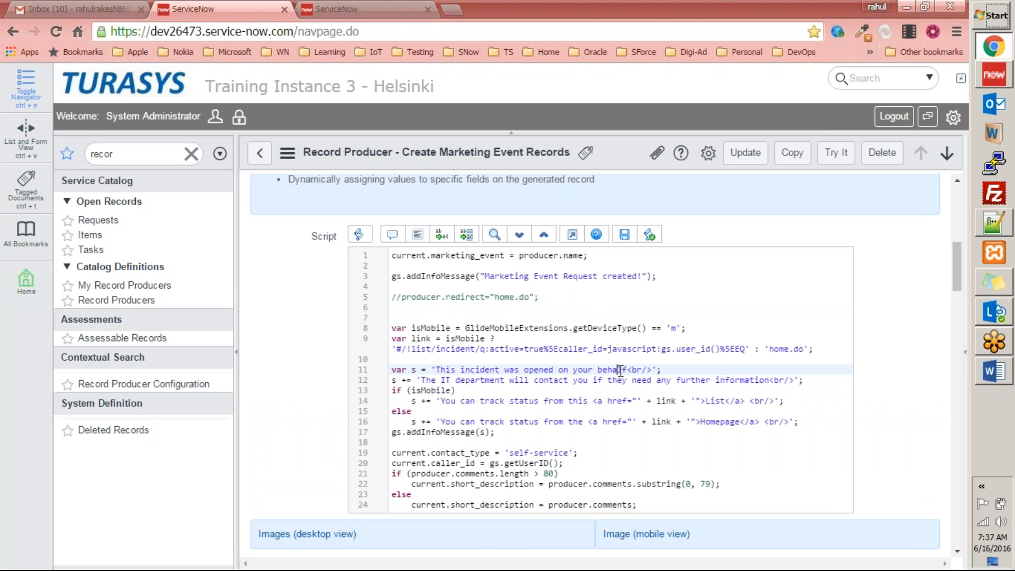
pyautogui.moveTo(392, 331); pyautogui.dragTo(827, 431)
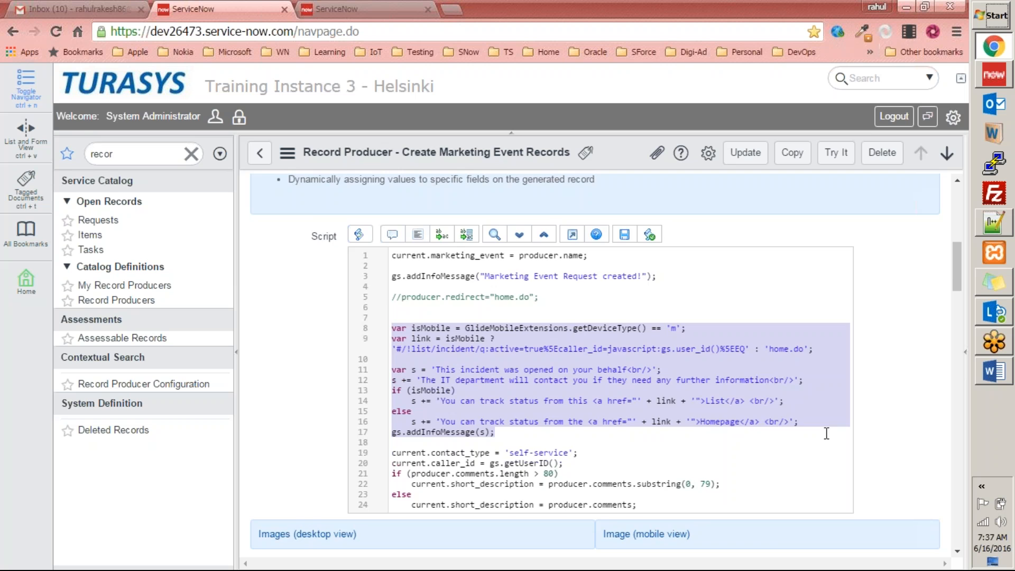
pyautogui.scroll(-3, 826, 433)
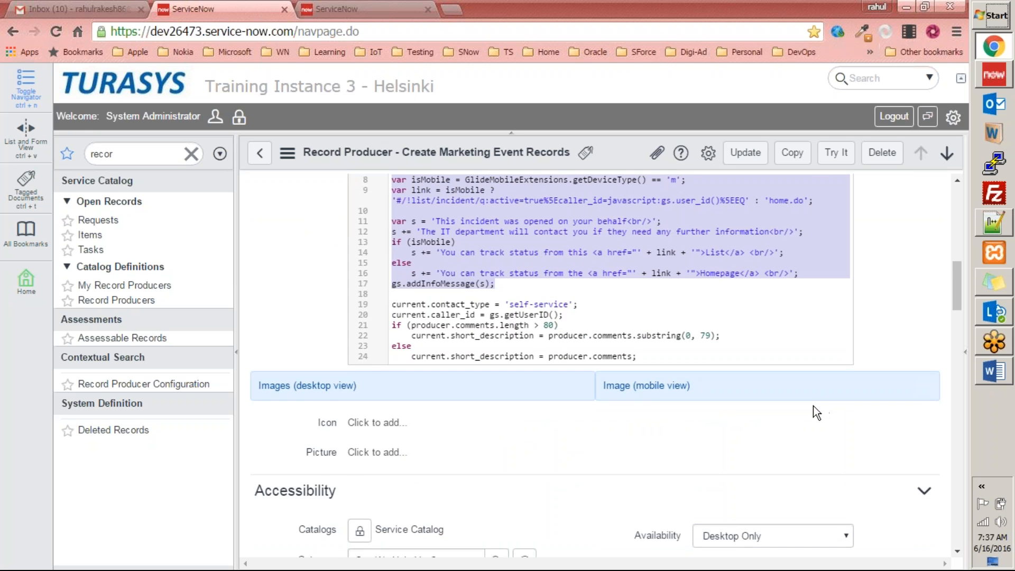
pyautogui.press('Delete')
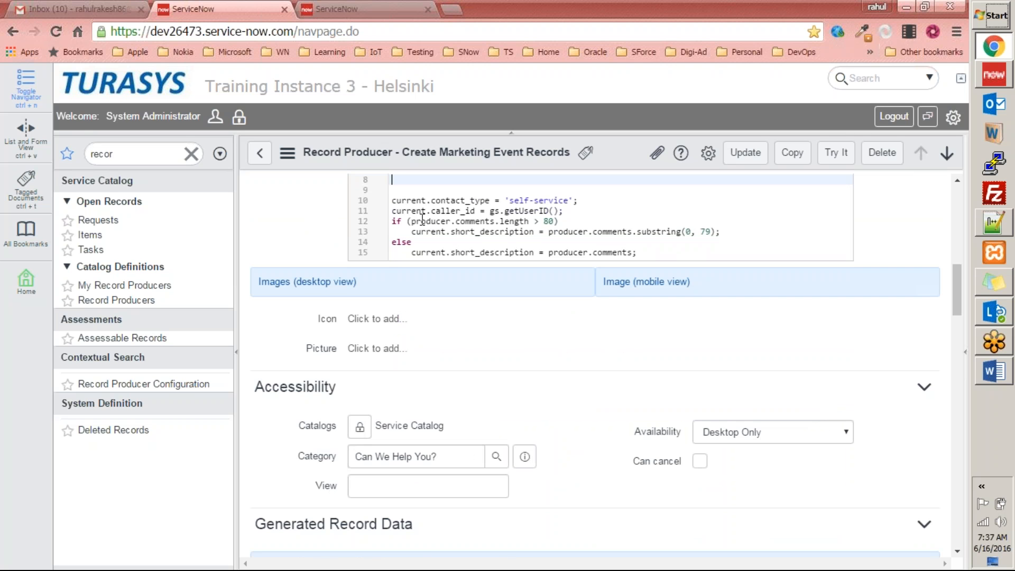
# Delete the remaining pasted lines that set the contact type, caller ID and short description.
pyautogui.moveTo(392, 201); pyautogui.dragTo(680, 255)
pyautogui.click(680, 242)
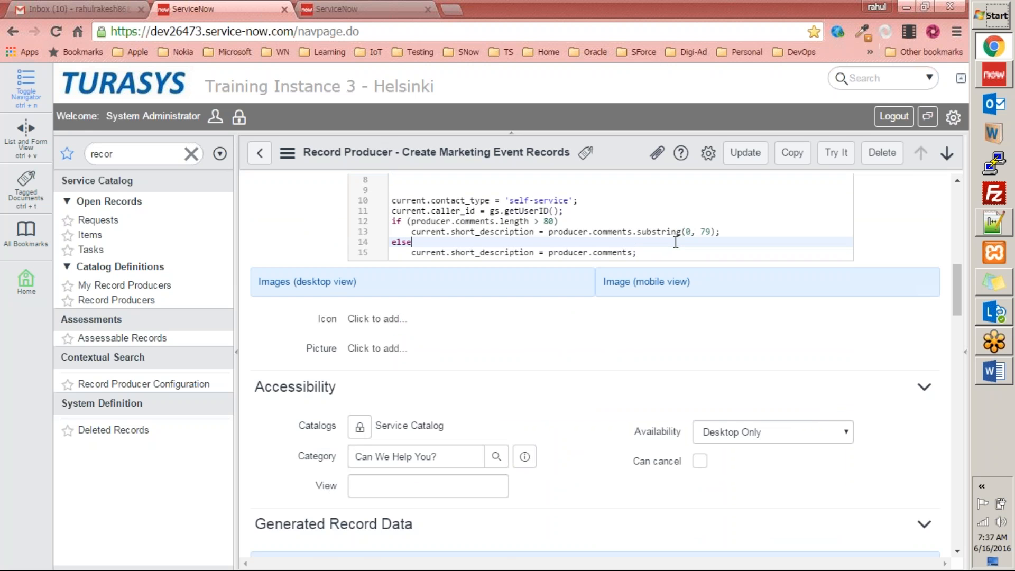
pyautogui.moveTo(654, 251); pyautogui.dragTo(389, 202)
pyautogui.press('BackSpace')
pyautogui.scroll(5, 412, 211)
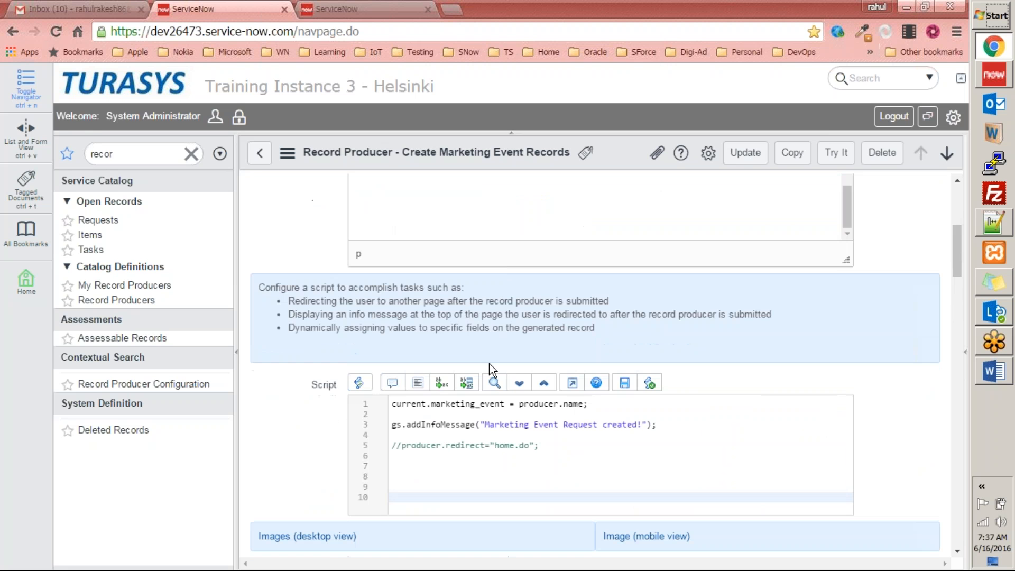
# Insert the plain-text condition "if the start date is after end date" on line 3, below the marketing_event assignment.
pyautogui.click(598, 402)
pyautogui.press('Return')
pyautogui.press('Return')
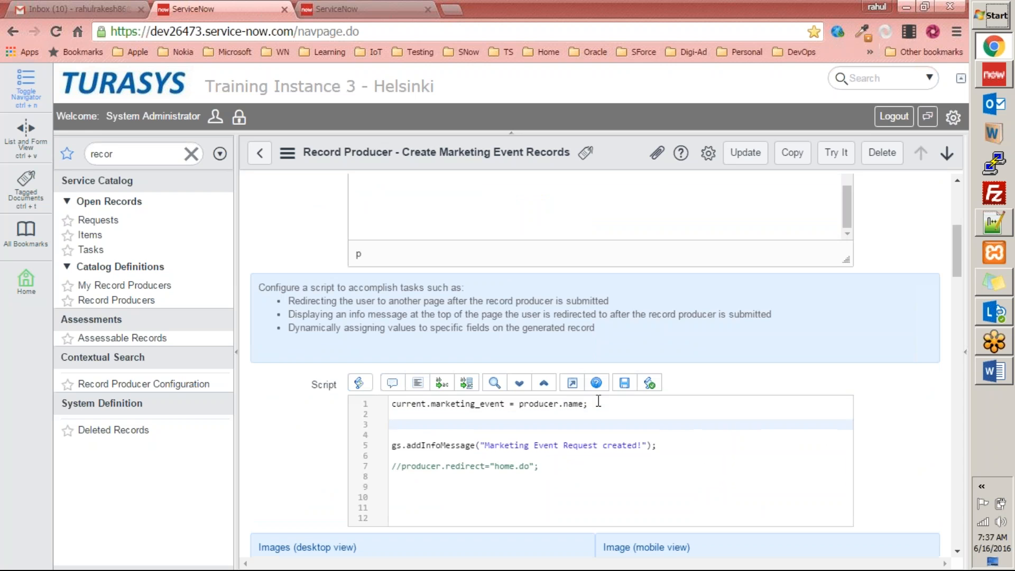
pyautogui.write('if the start date is after end date')
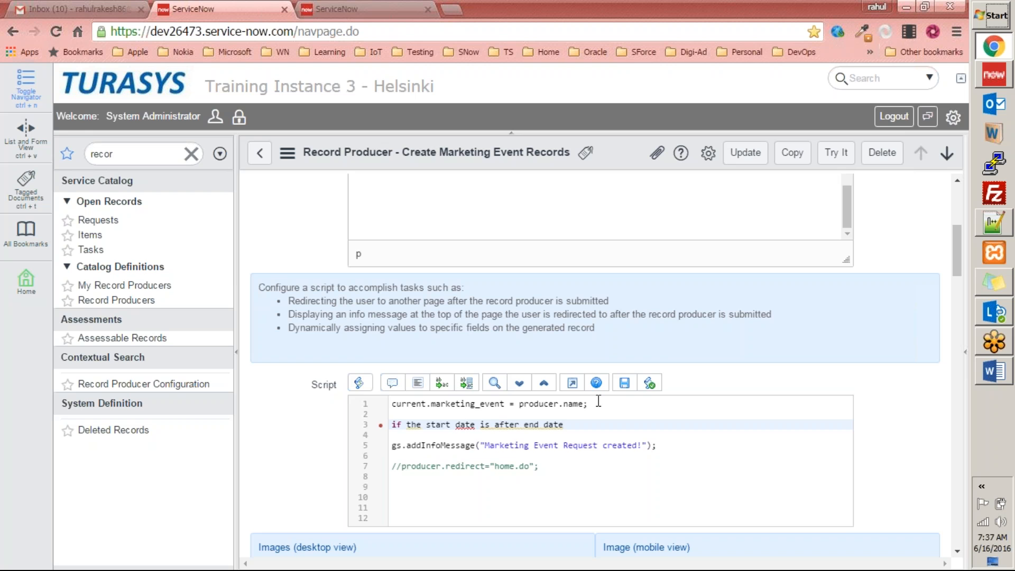
# Replace the plain-text condition with if (producer.start_date > producer.end_date).
pyautogui.hotkey('shift', 'Home')
pyautogui.write('if (producer')
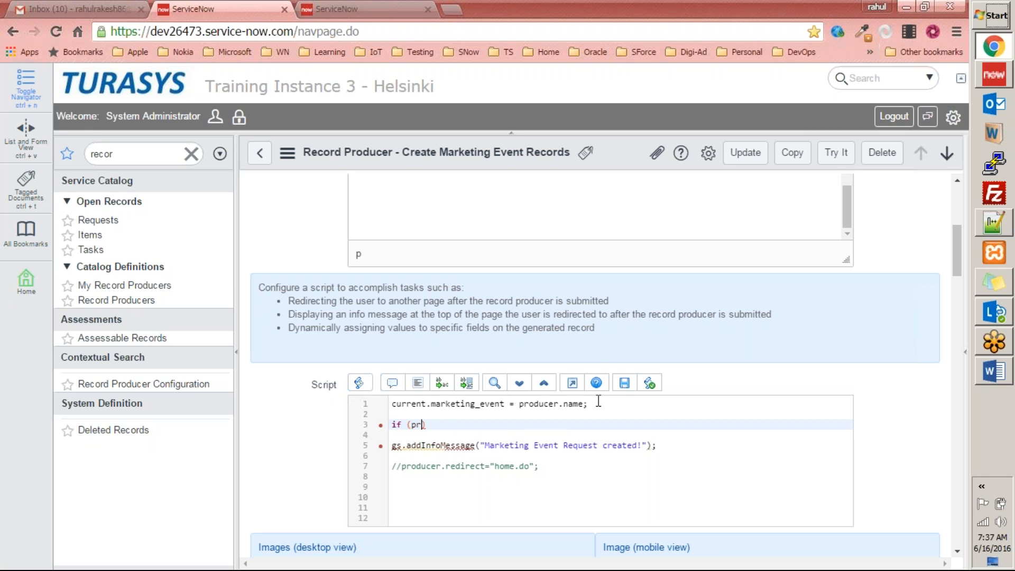
pyautogui.write('.start_date')
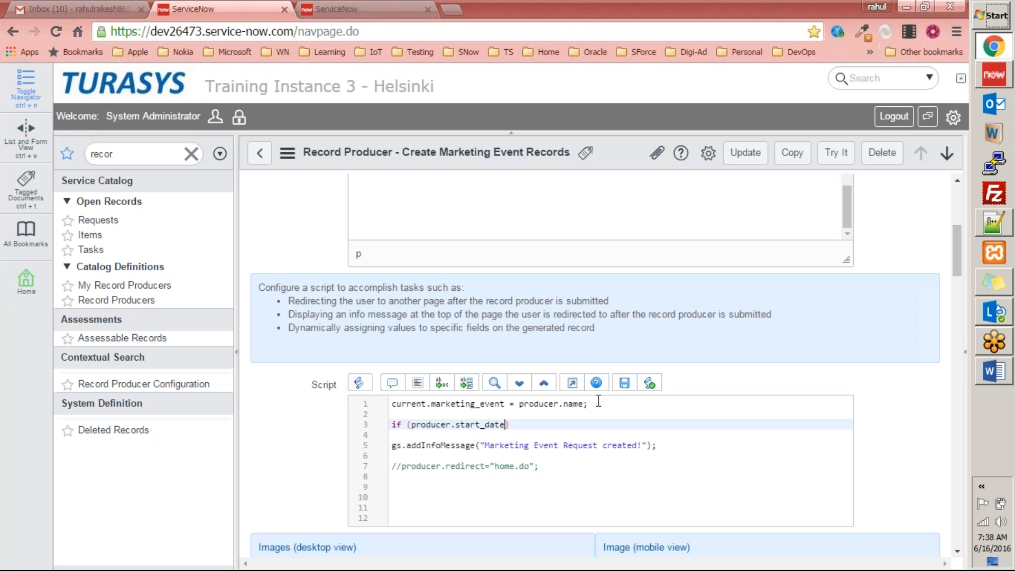
pyautogui.write(' > producer.end_date')
pyautogui.press('BackSpace')
pyautogui.press('BackSpace')
pyautogui.press('BackSpace')
pyautogui.press('BackSpace')
pyautogui.press('BackSpace')
pyautogui.write('_Date')
pyautogui.press('BackSpace')
pyautogui.press('BackSpace')
pyautogui.press('BackSpace')
pyautogui.press('BackSpace')
pyautogui.write('date')
# Add a braced block under the if condition and insert a gs.addInfoMessage call inside it.
pyautogui.press('Return')
pyautogui.write('{')
pyautogui.press('Return')
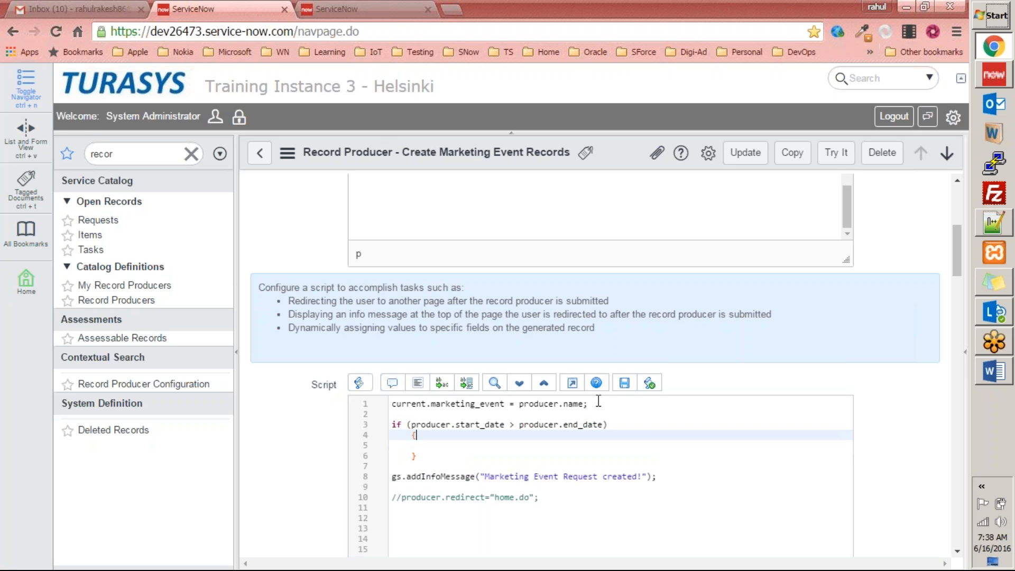
pyautogui.press('Down')
pyautogui.write('gs.add')
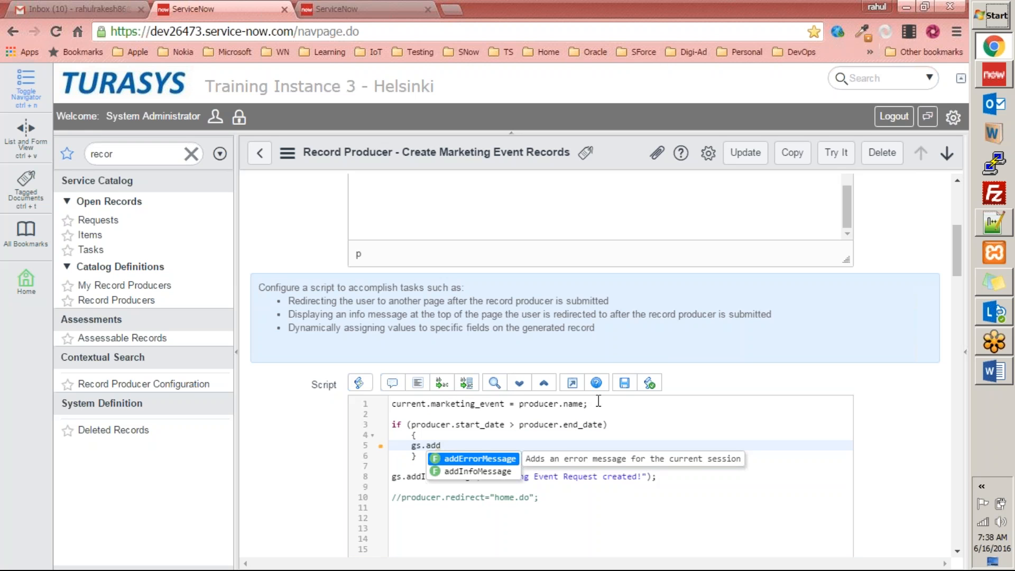
pyautogui.press('Down')
pyautogui.press('Return')
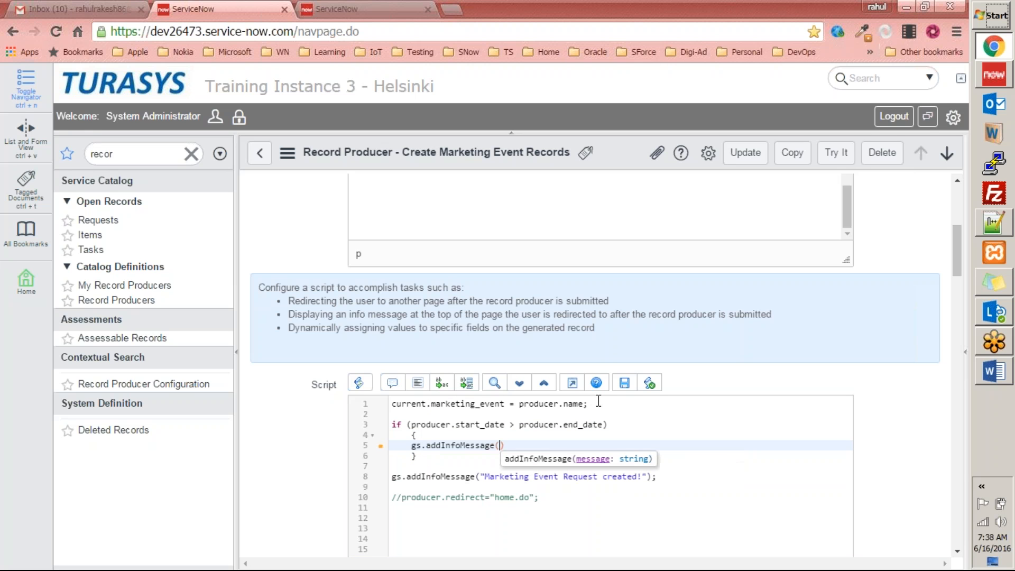
# Set the info message inside the if block to "Start Date cannot be greater than end date!".
pyautogui.write('""')
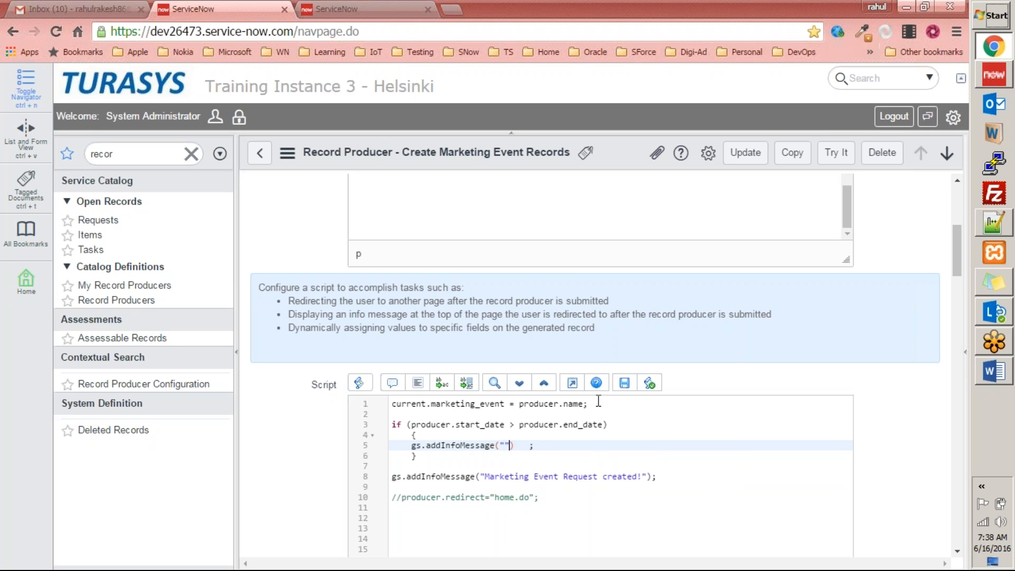
pyautogui.write('Start Date cannot be ')
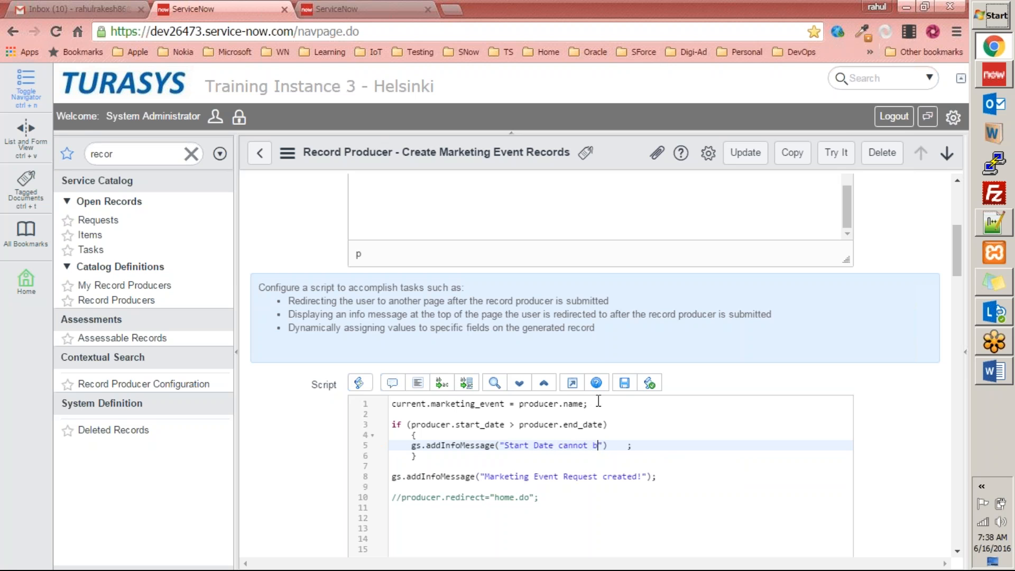
pyautogui.write('greater than ')
pyautogui.write('end date')
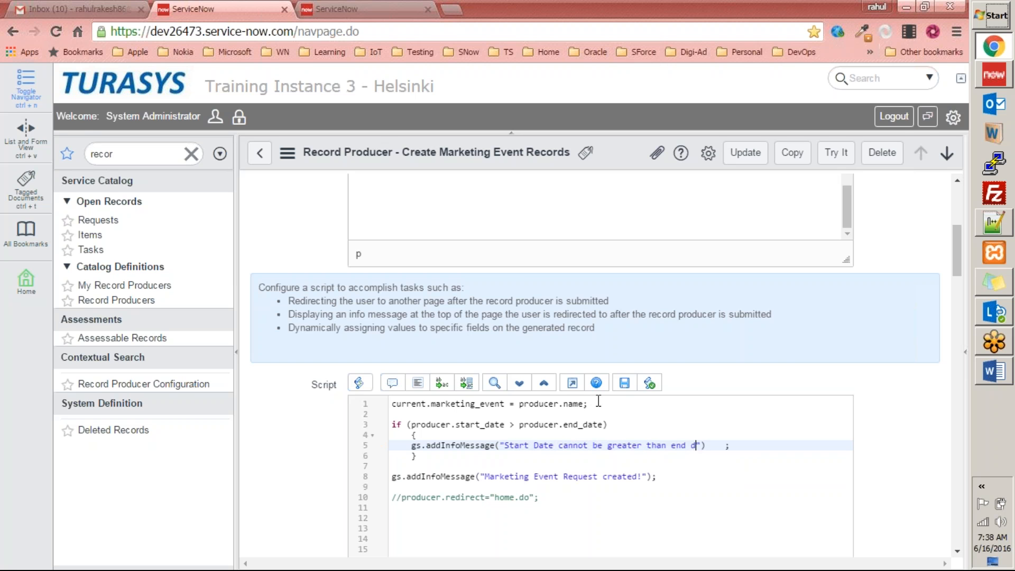
pyautogui.write('!')
# Auto-format the script code, and save the Create Marketing Event Records record producer.
pyautogui.click(392, 424)
pyautogui.click(427, 434)
pyautogui.click(417, 383)
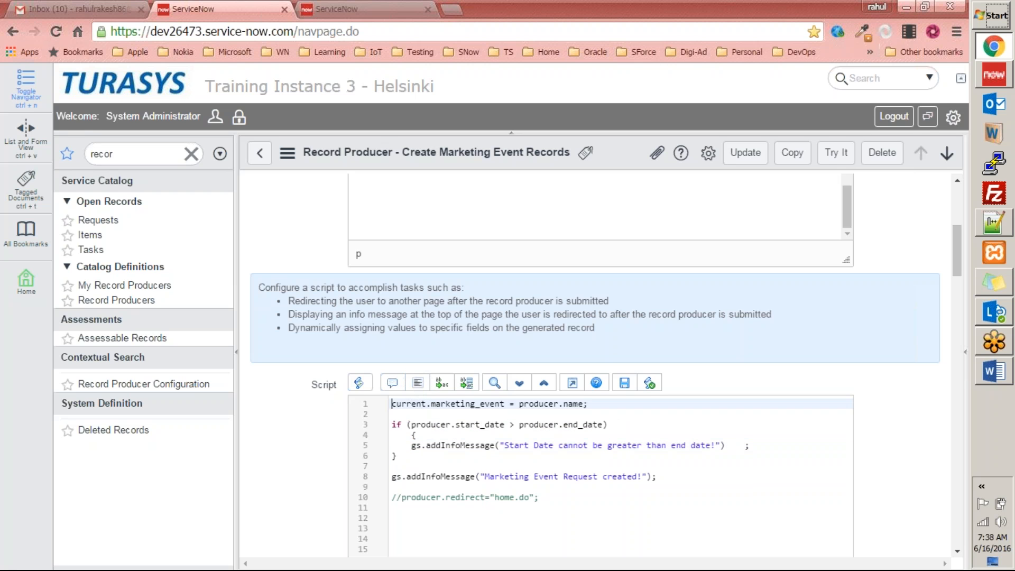
pyautogui.click(434, 440)
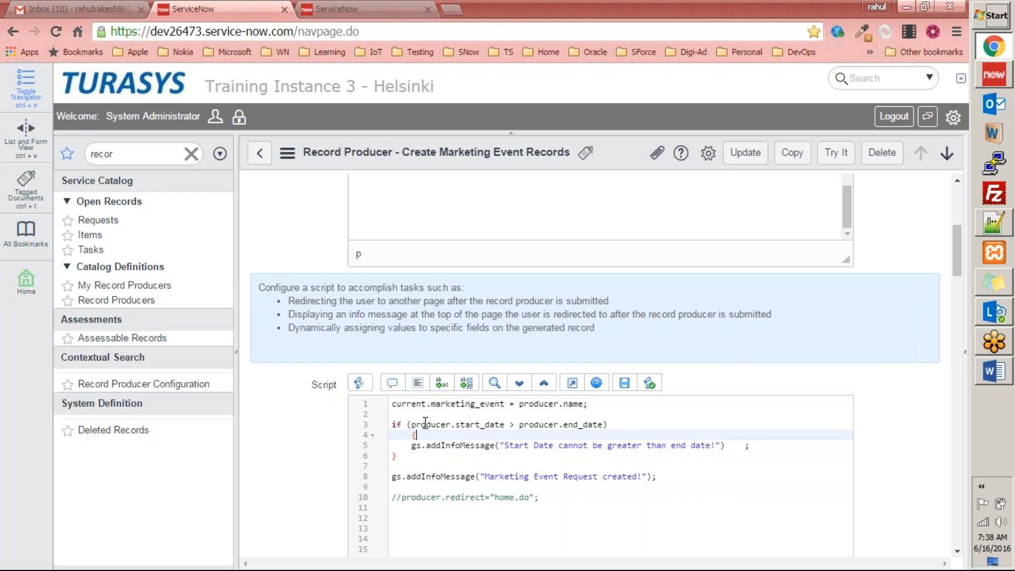
pyautogui.hotkey('ctrl', 'a')
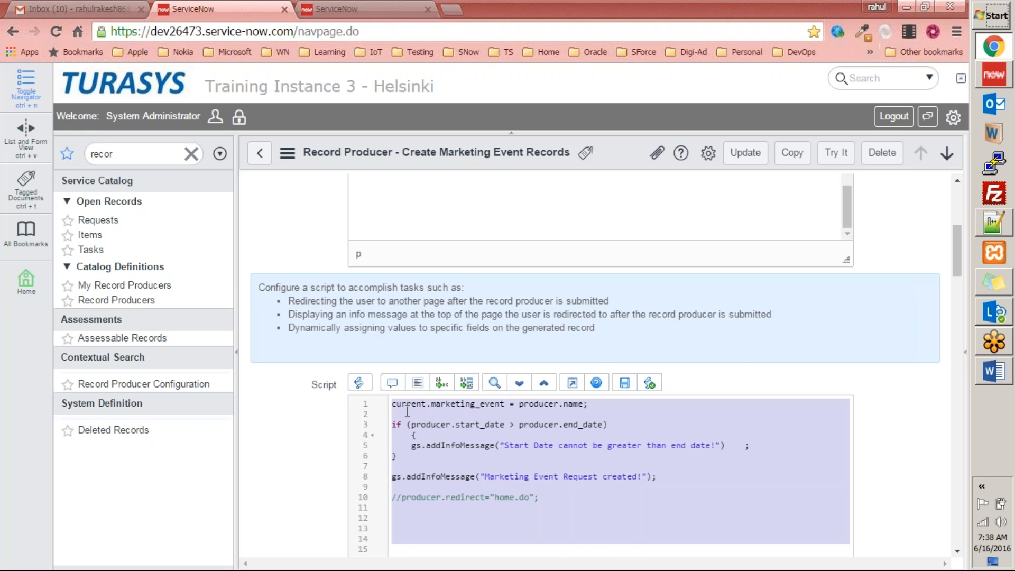
pyautogui.click(417, 384)
pyautogui.click(441, 456)
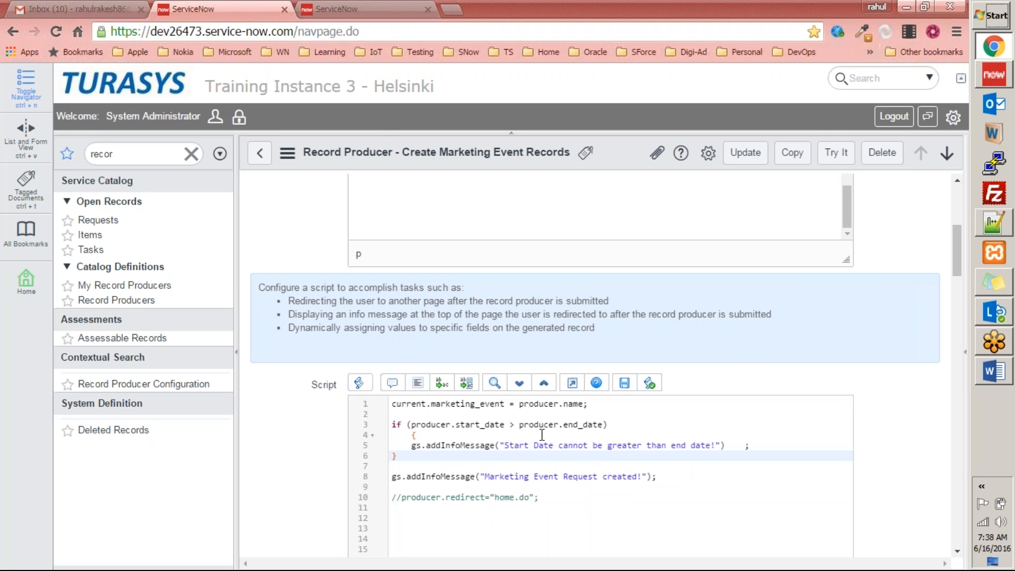
pyautogui.click(746, 159)
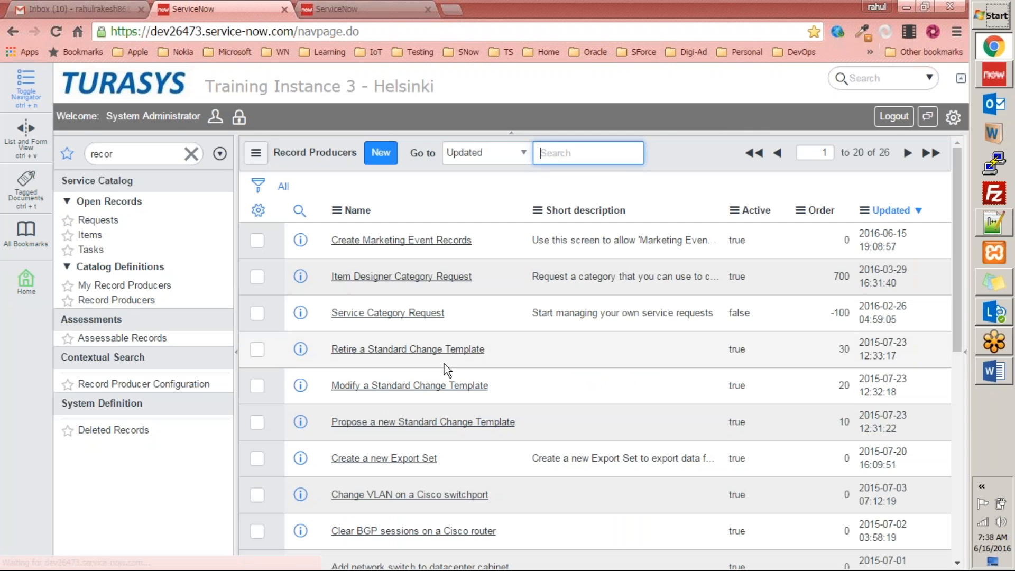
# Open the Create Marketing Event Records request form from the homepage, and set Needed From to 2016-06-30 and Needed until to 2016-06-15.
pyautogui.click(137, 86)
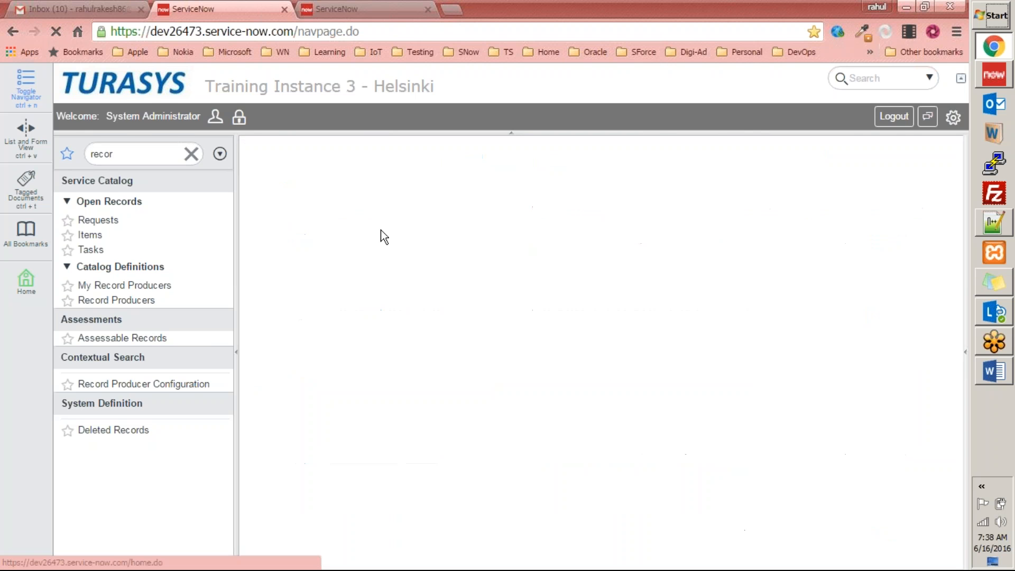
pyautogui.click(361, 373)
pyautogui.scroll(-2, 455, 462)
pyautogui.click(418, 439)
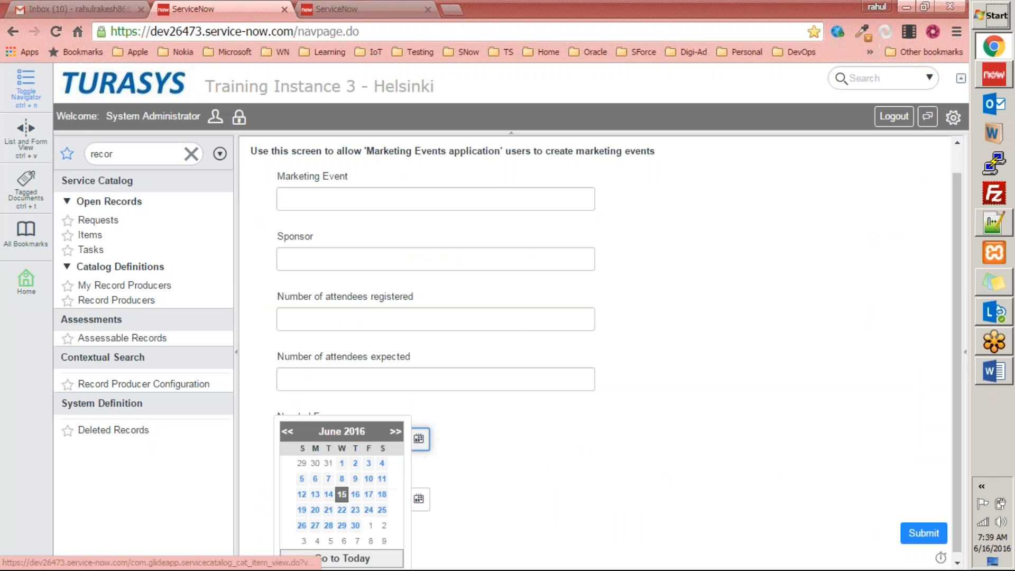
pyautogui.click(357, 525)
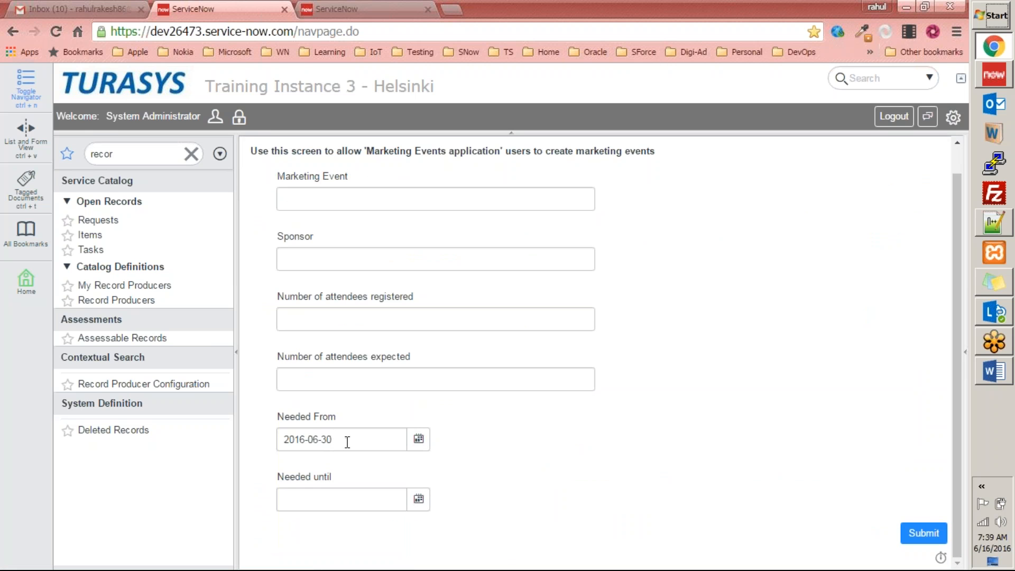
pyautogui.click(419, 499)
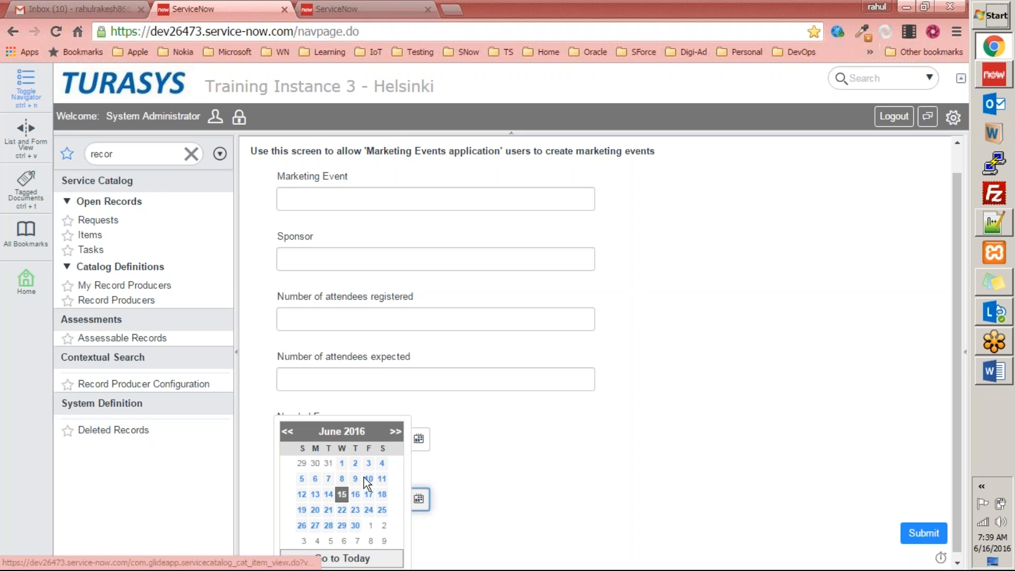
pyautogui.click(342, 495)
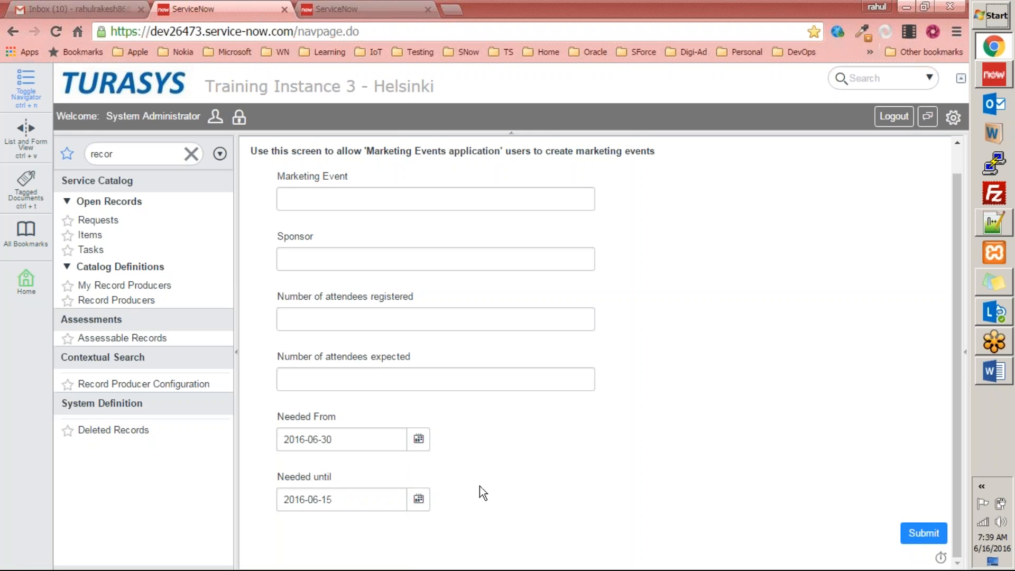
# Enter Parker Roadshow as the marketing event and ServiceNow as the sponsor.
pyautogui.click(364, 233)
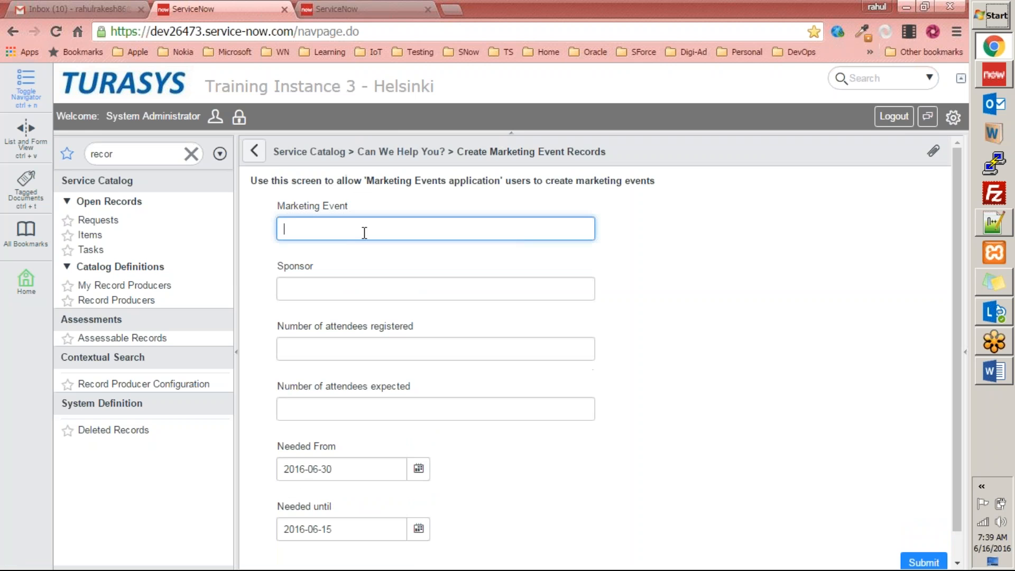
pyautogui.write('Parker Roadsho')
pyautogui.press('BackSpace')
pyautogui.press('BackSpace')
pyautogui.write('show')
pyautogui.press('Tab')
pyautogui.write('Sev')
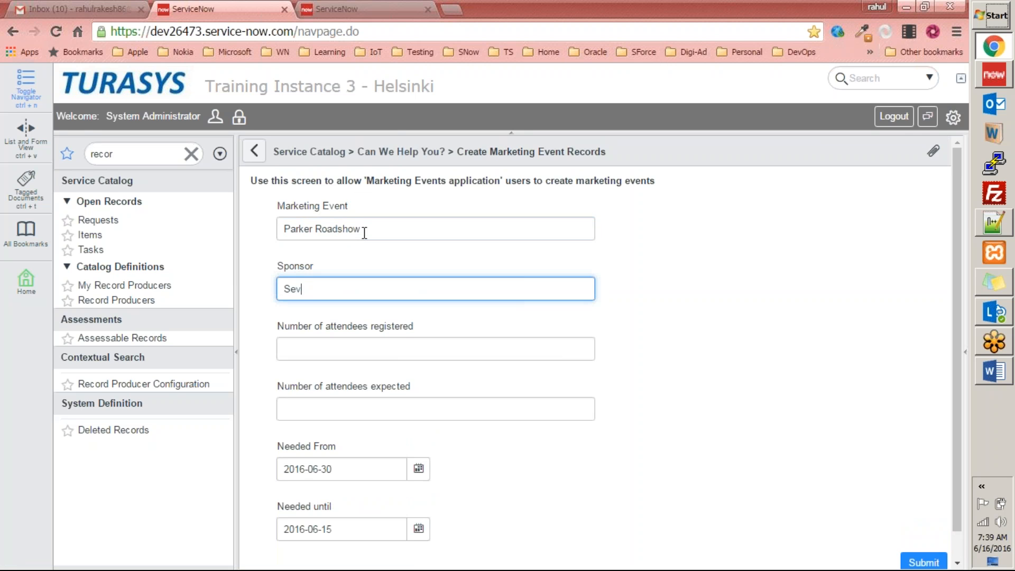
pyautogui.write('eiceNow')
pyautogui.press('Tab')
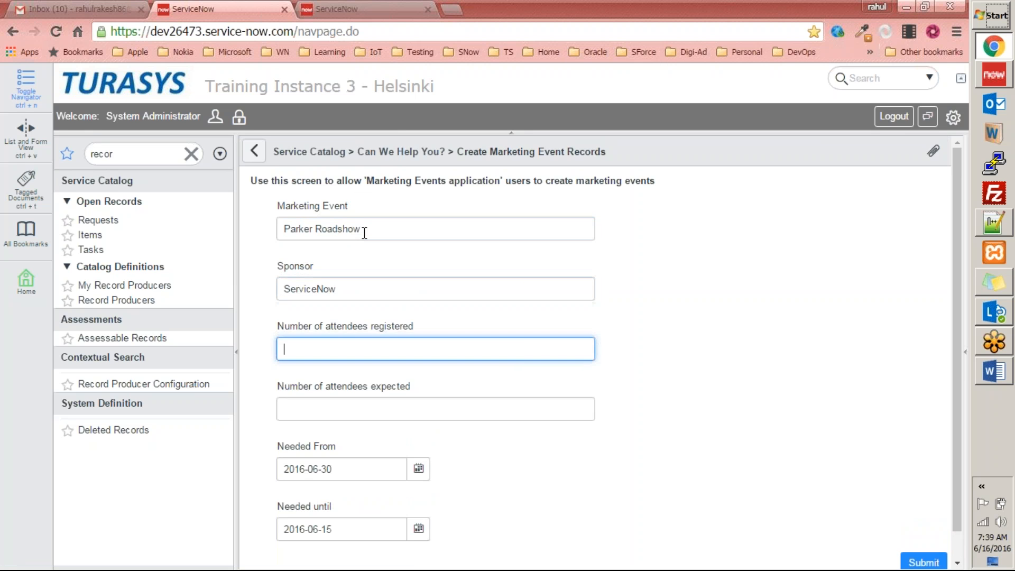
# Enter 50 registered and 45 expected attendees, submit the request, and check the date message on the created record.
pyautogui.write('50')
pyautogui.press('Tab')
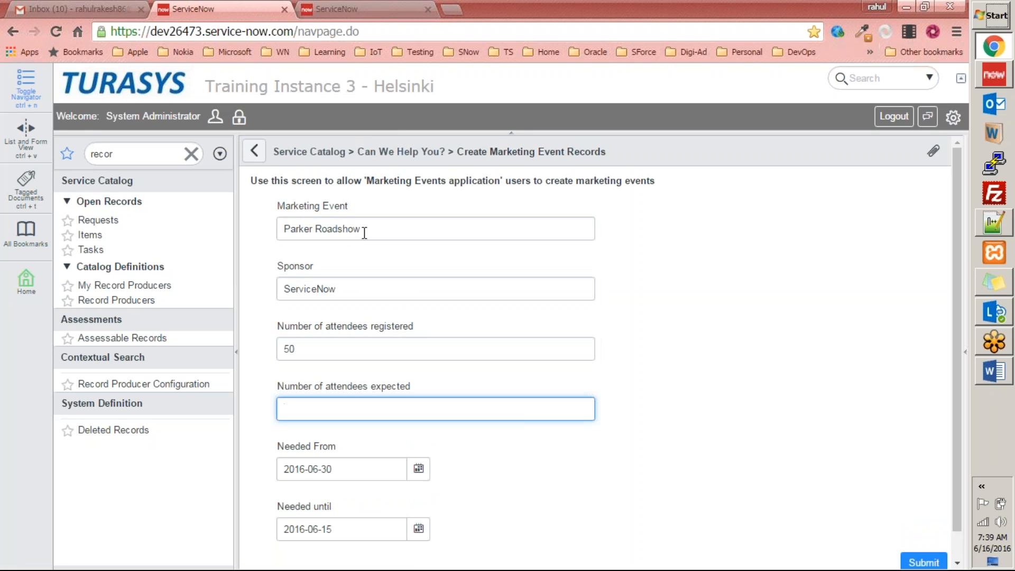
pyautogui.write('45')
pyautogui.click(924, 562)
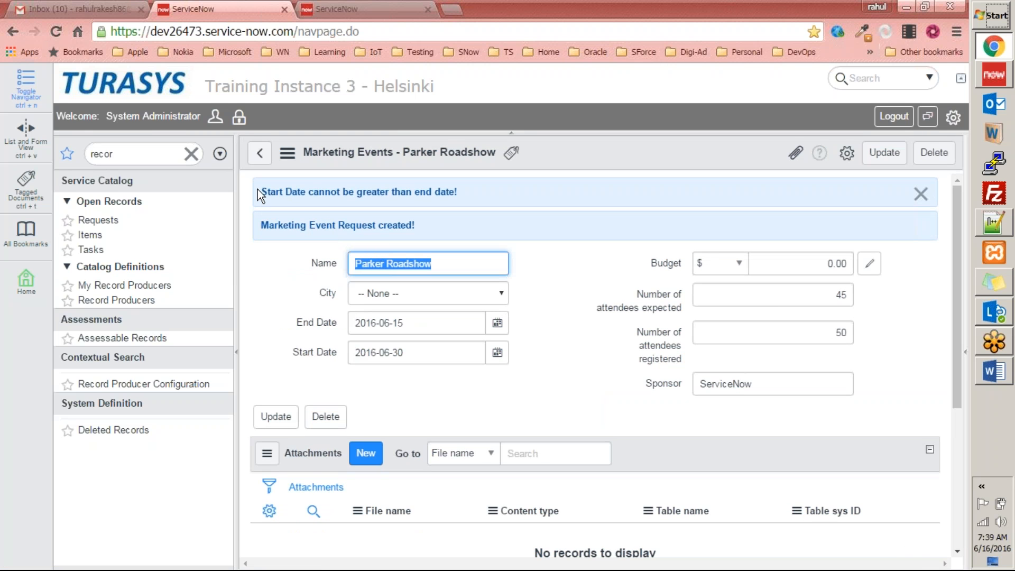
pyautogui.moveTo(470, 195); pyautogui.dragTo(254, 192)
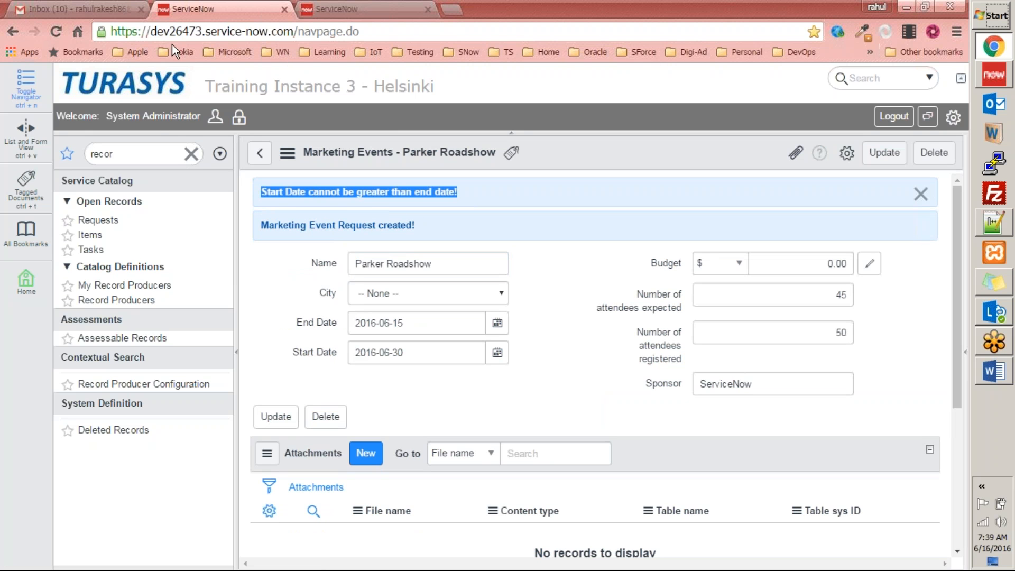
# Reopen the Create Marketing Event Records record producer and go to the start and end date condition in its script.
pyautogui.click(136, 300)
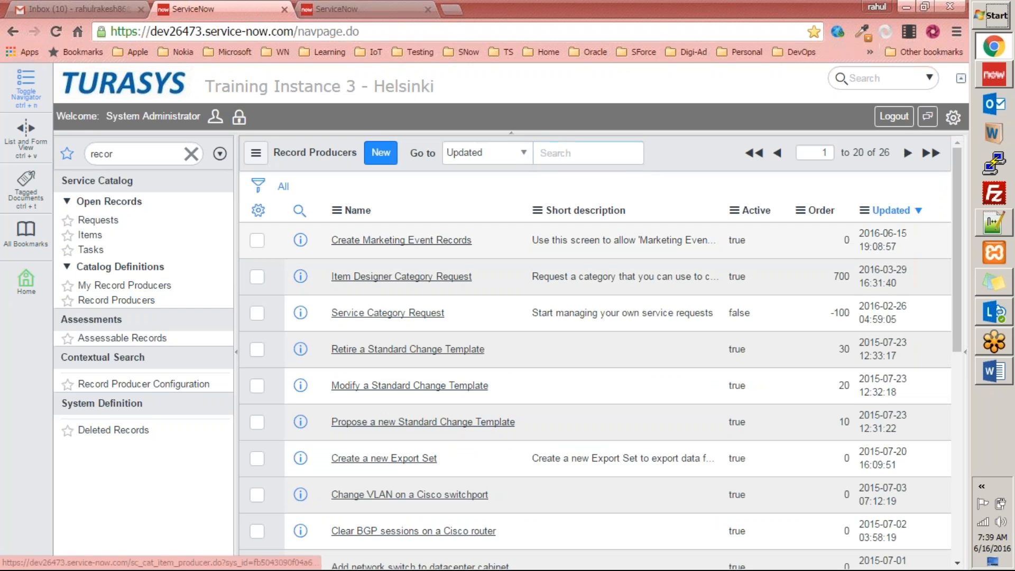
pyautogui.click(407, 241)
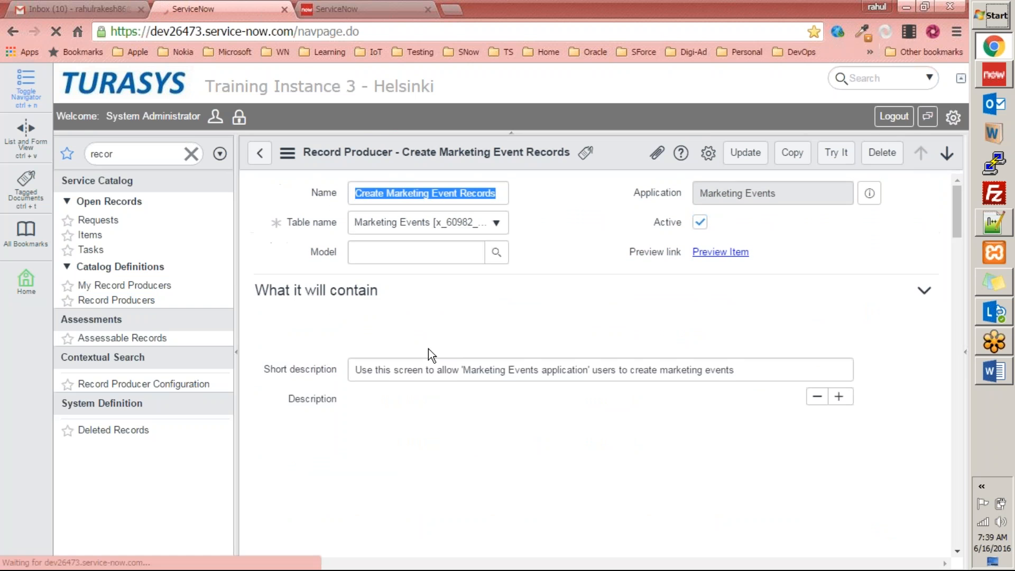
pyautogui.scroll(-10, 384, 345)
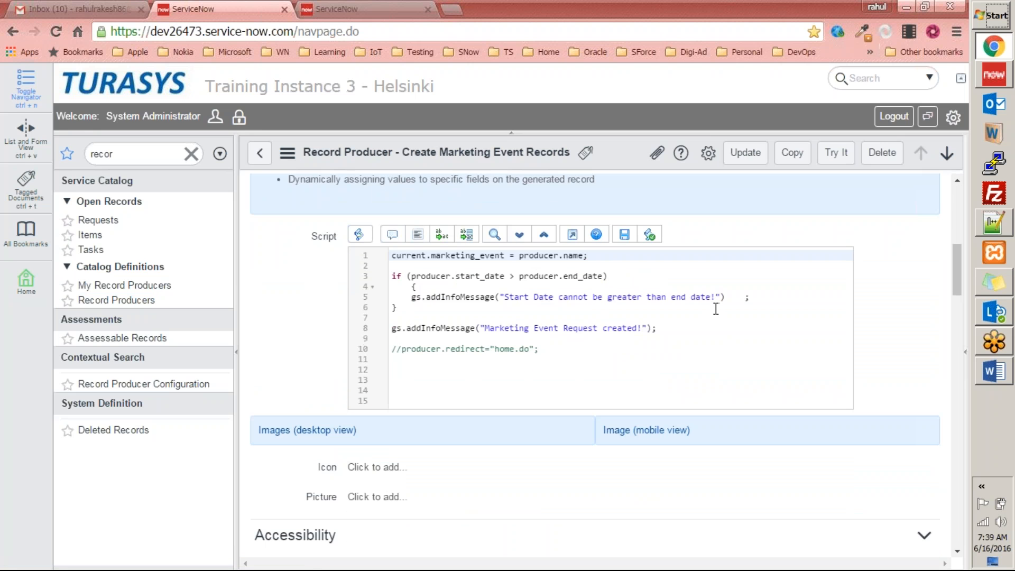
pyautogui.doubleClick(478, 275)
pyautogui.doubleClick(581, 275)
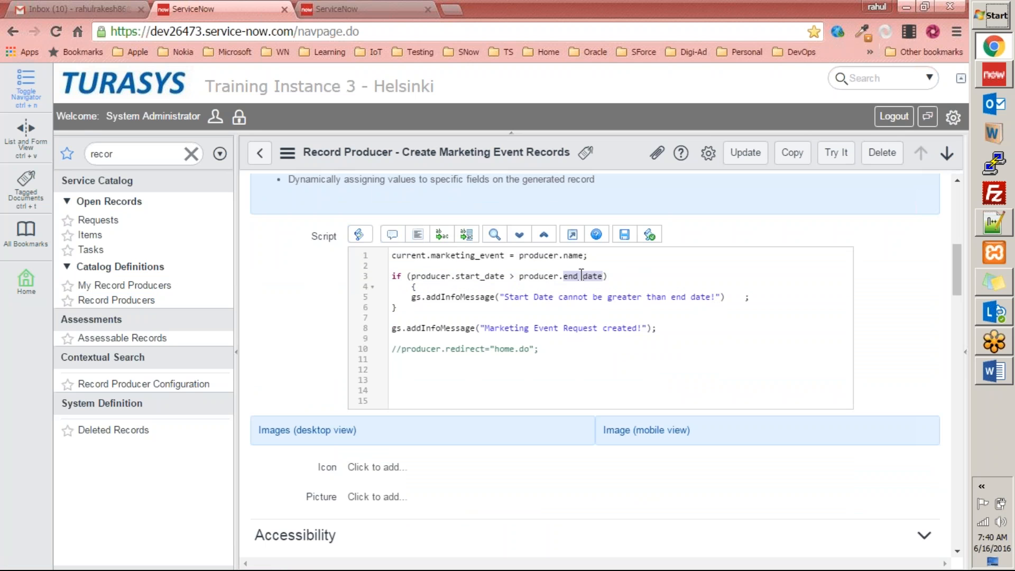
# Replace addInfoMessage with gs.addErrorMessage inside the date check's if block, and save the record producer.
pyautogui.doubleClick(441, 296)
pyautogui.write('a')
pyautogui.press('BackSpace')
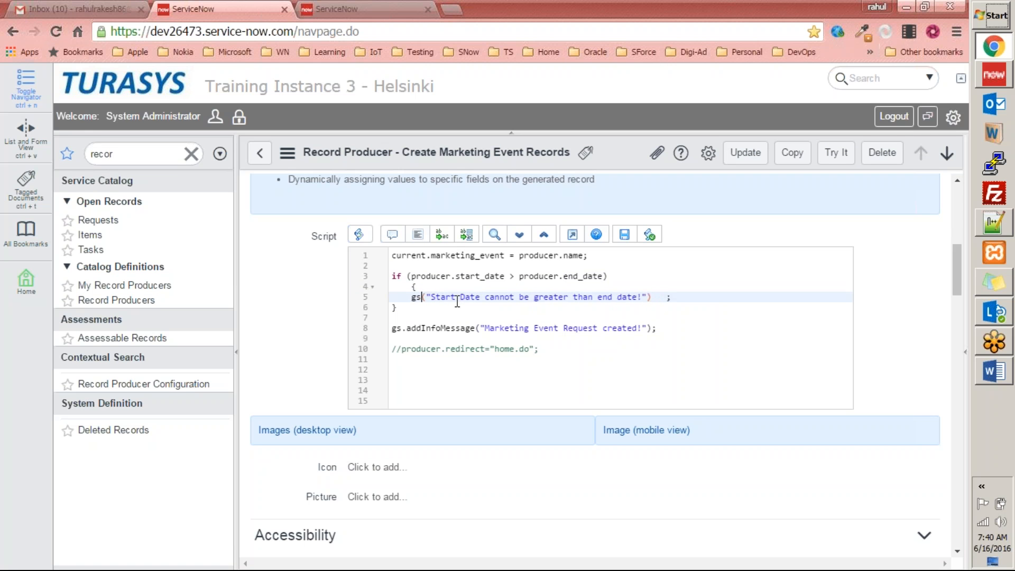
pyautogui.hotkey('ctrl', 'space')
pyautogui.press('Return')
pyautogui.click(621, 382)
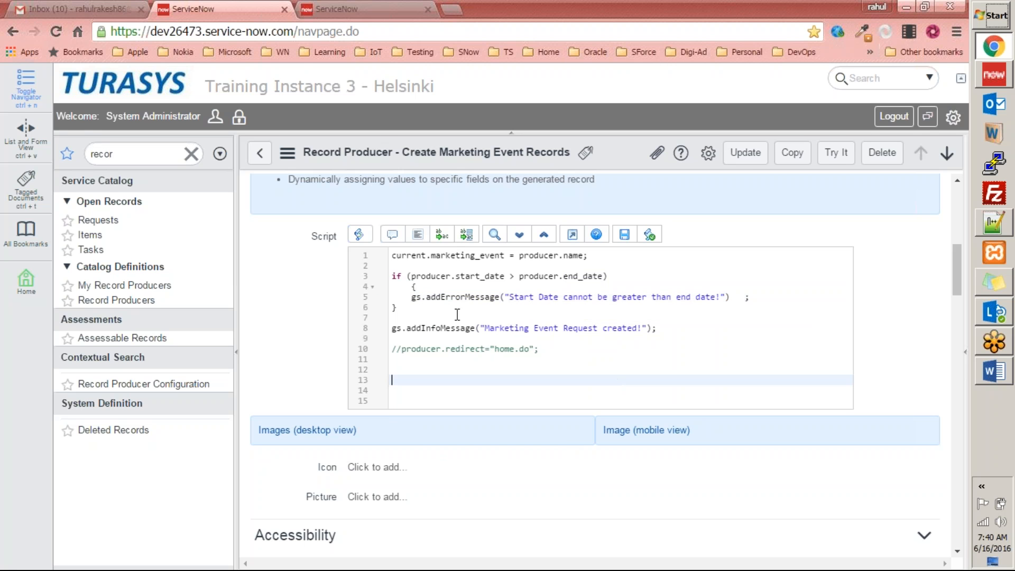
pyautogui.click(745, 153)
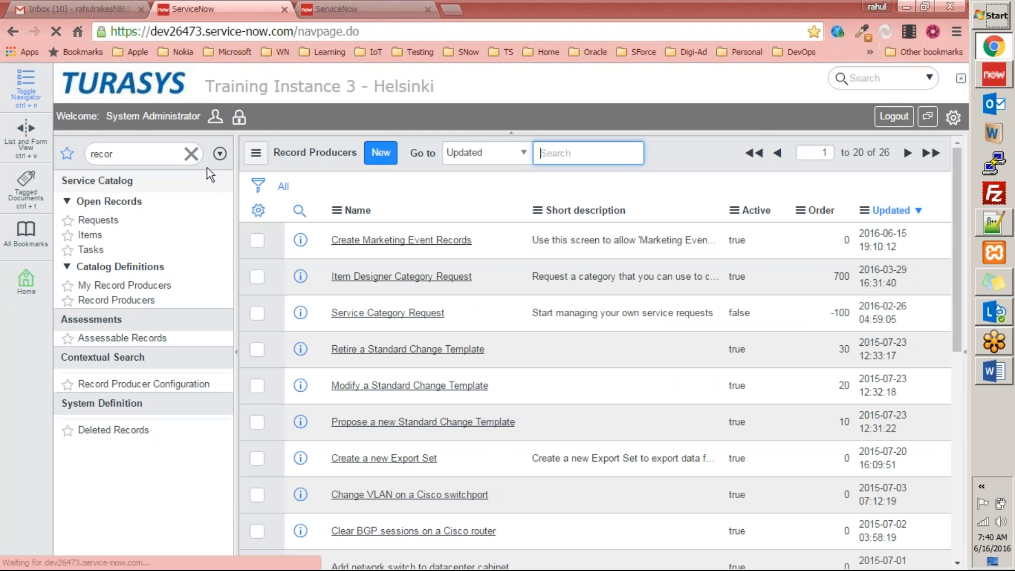
# Start another Create Marketing Event Records request from the homepage, needed from 2016-06-30 until 2016-06-15.
pyautogui.click(127, 95)
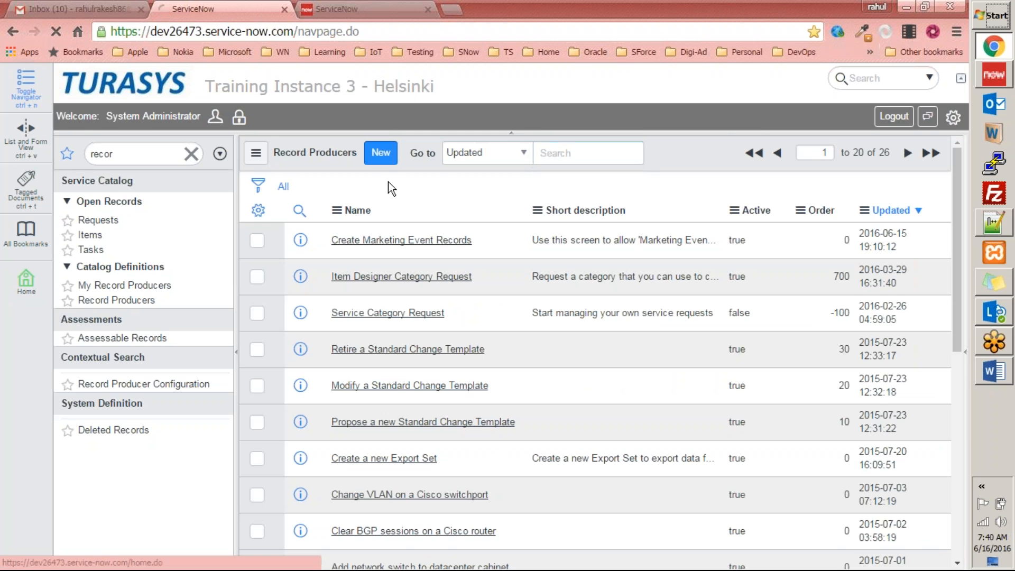
pyautogui.click(344, 372)
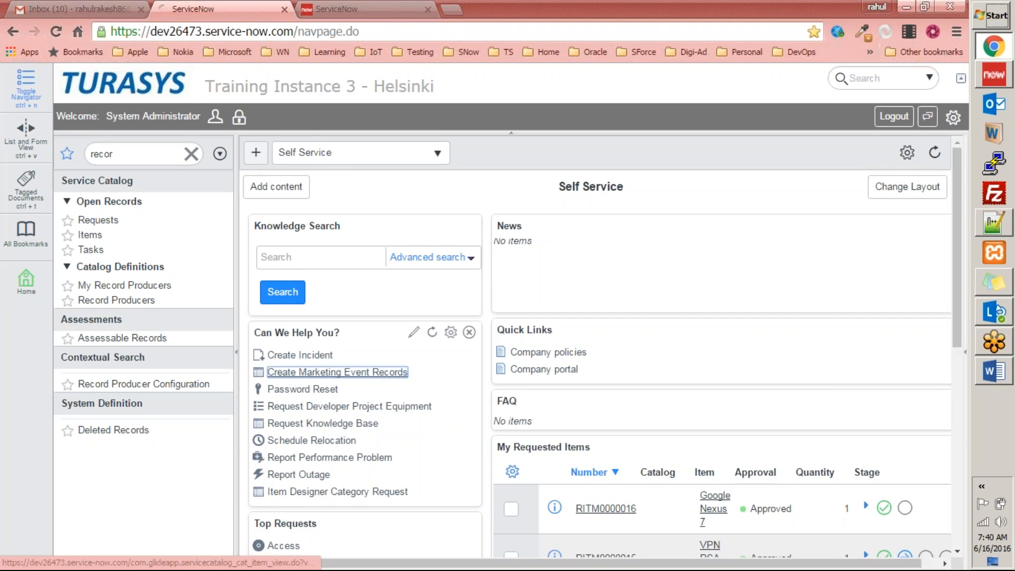
pyautogui.click(418, 468)
pyautogui.click(351, 528)
pyautogui.click(419, 528)
pyautogui.click(343, 497)
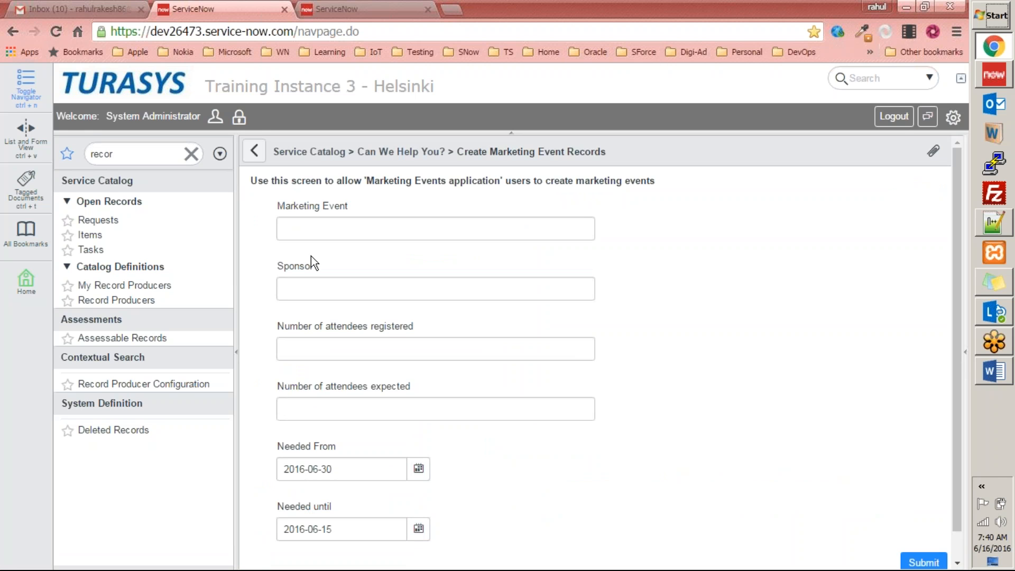
# Enter Morrison as the event, ServiceNow as sponsor, 34 registered and 23 expected attendees, and submit the request.
pyautogui.click(320, 229)
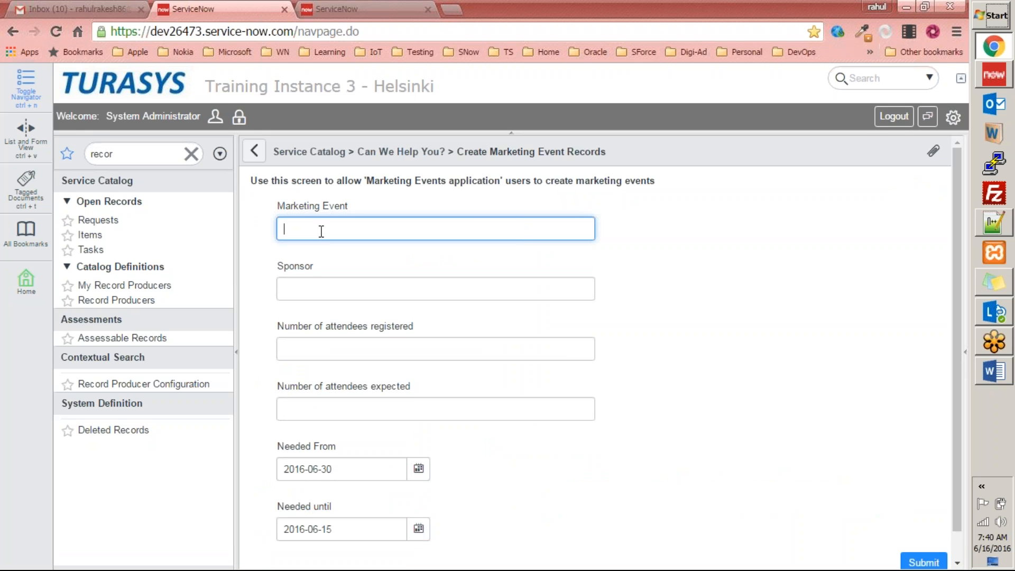
pyautogui.write('Morrison')
pyautogui.press('Tab')
pyautogui.write('ServiceNow')
pyautogui.press('Tab')
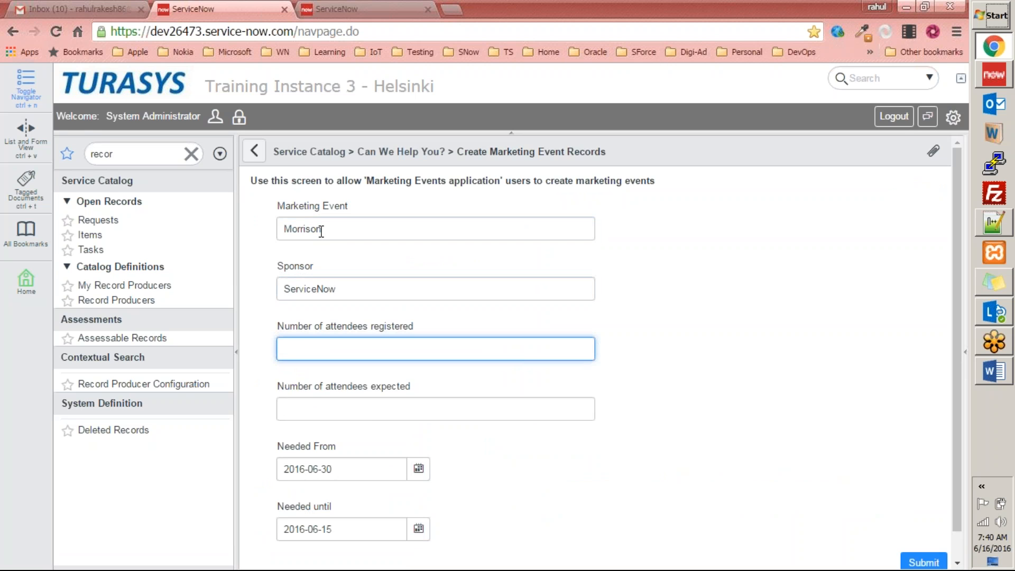
pyautogui.click(300, 399)
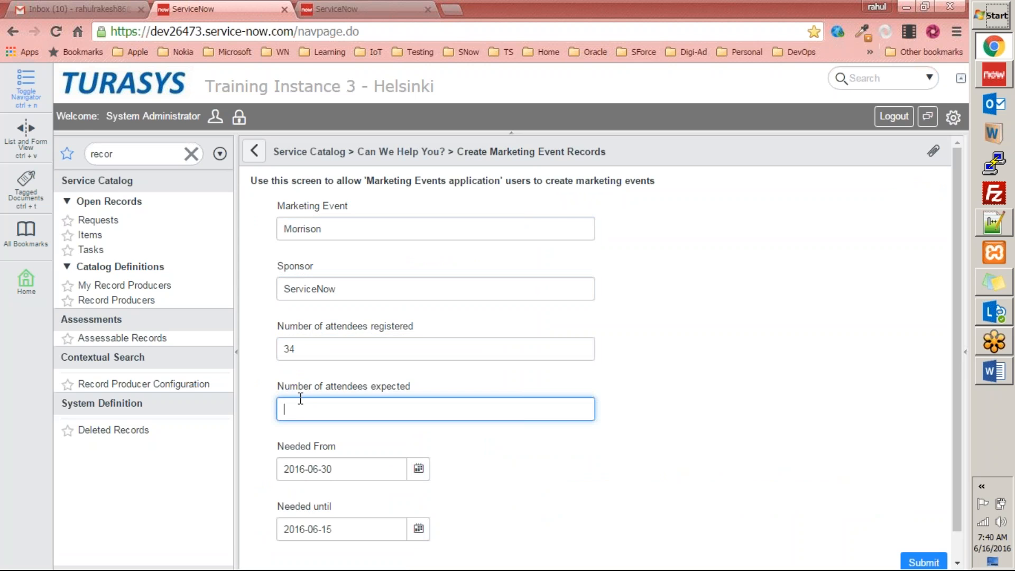
pyautogui.click(923, 562)
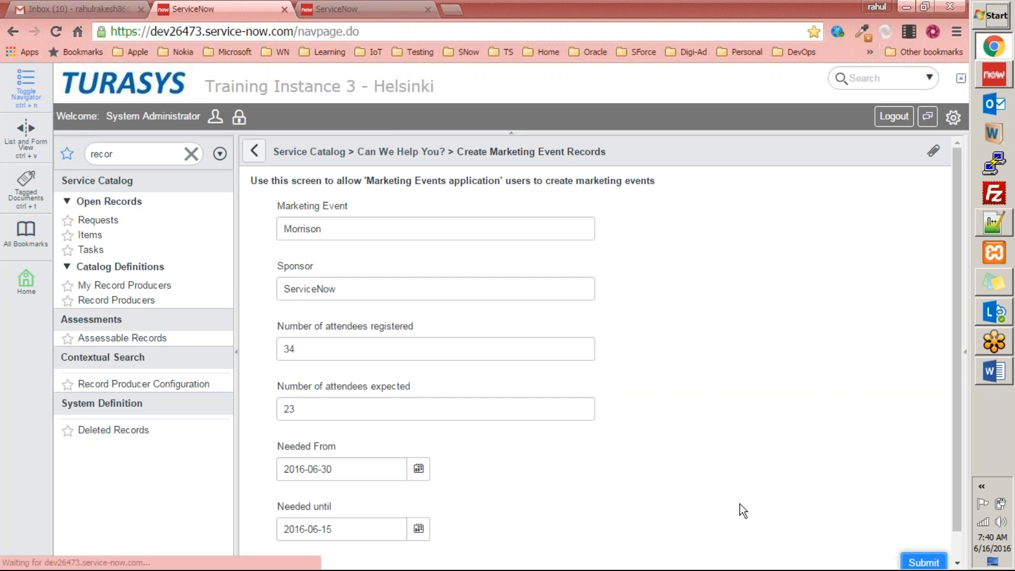
# Check the date error message and the available City choices on the Morrison event record, and update the record.
pyautogui.moveTo(258, 194); pyautogui.dragTo(491, 194)
pyautogui.click(385, 199)
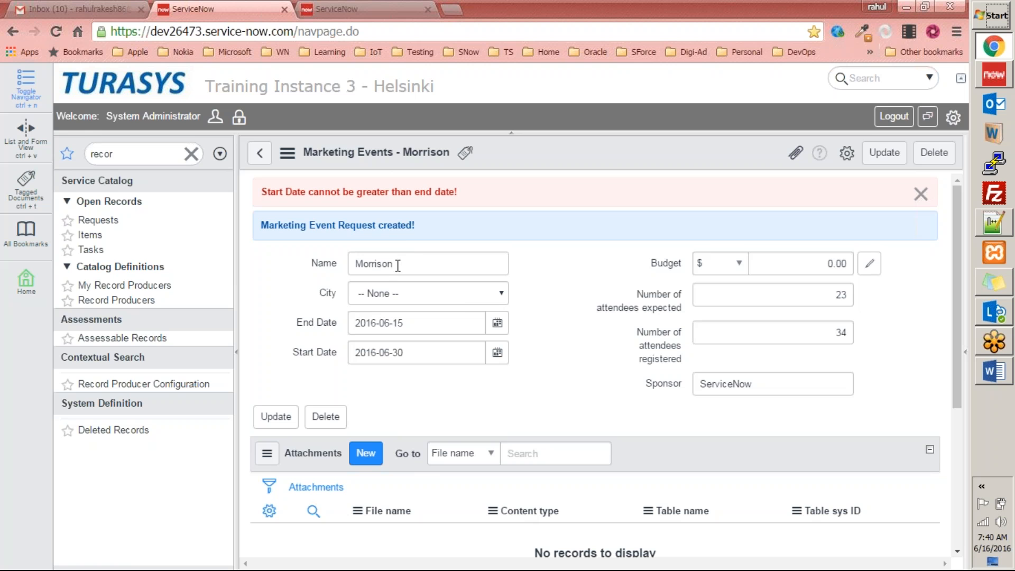
pyautogui.click(459, 295)
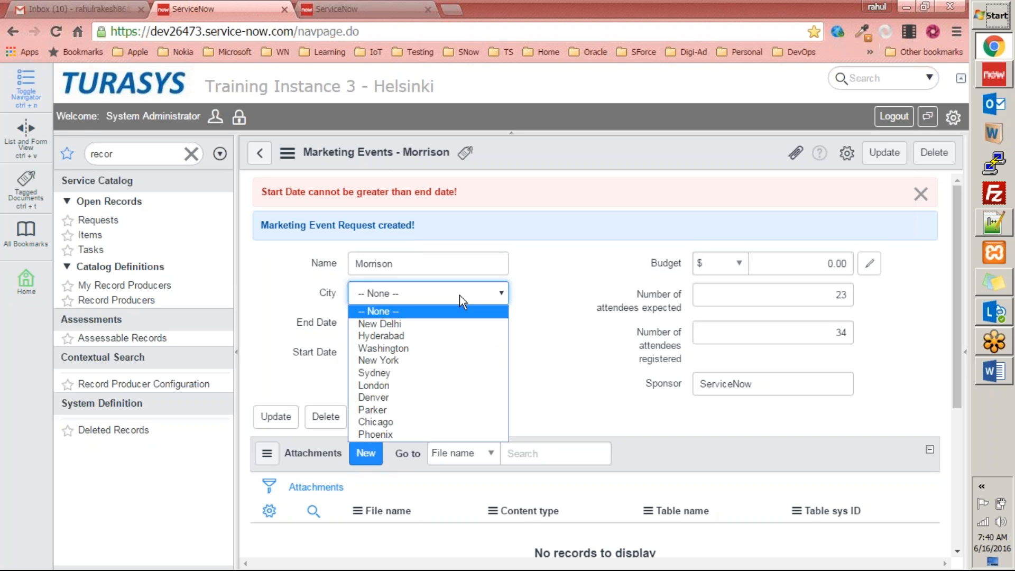
pyautogui.click(453, 283)
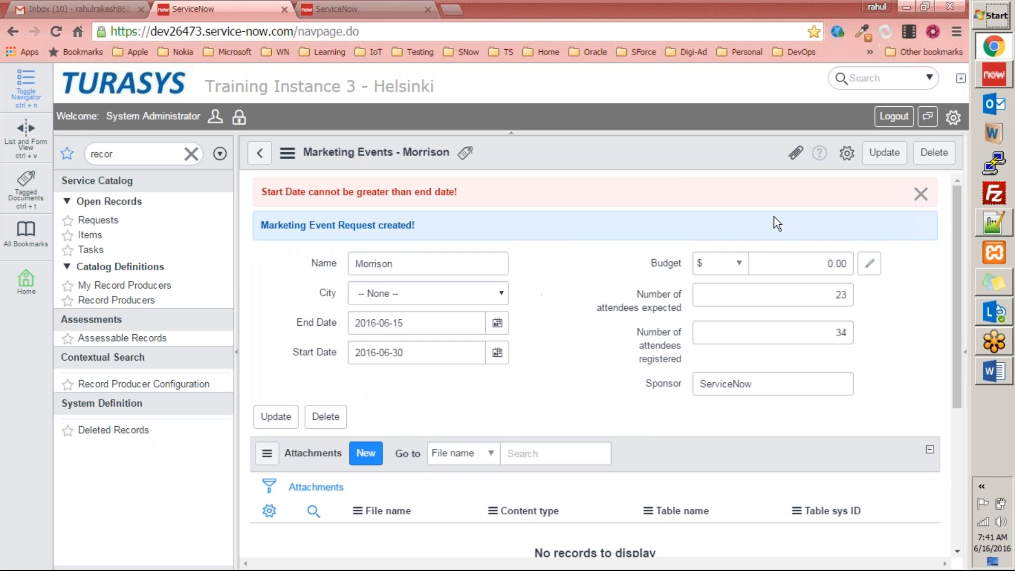
pyautogui.click(880, 154)
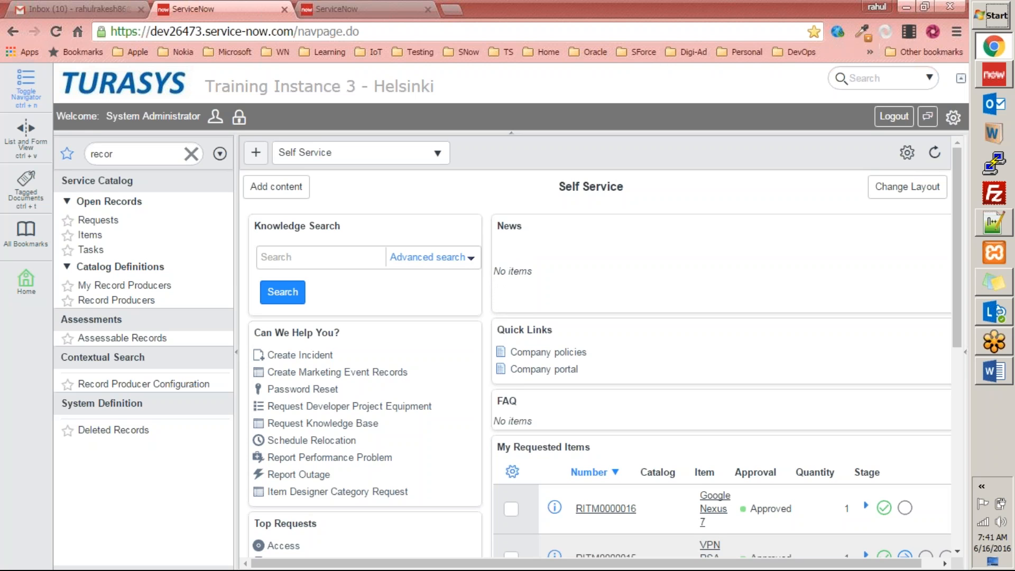
# Reopen the Create Marketing Event Records record producer, and review the field assignment line and date-check block in its script.
pyautogui.click(117, 300)
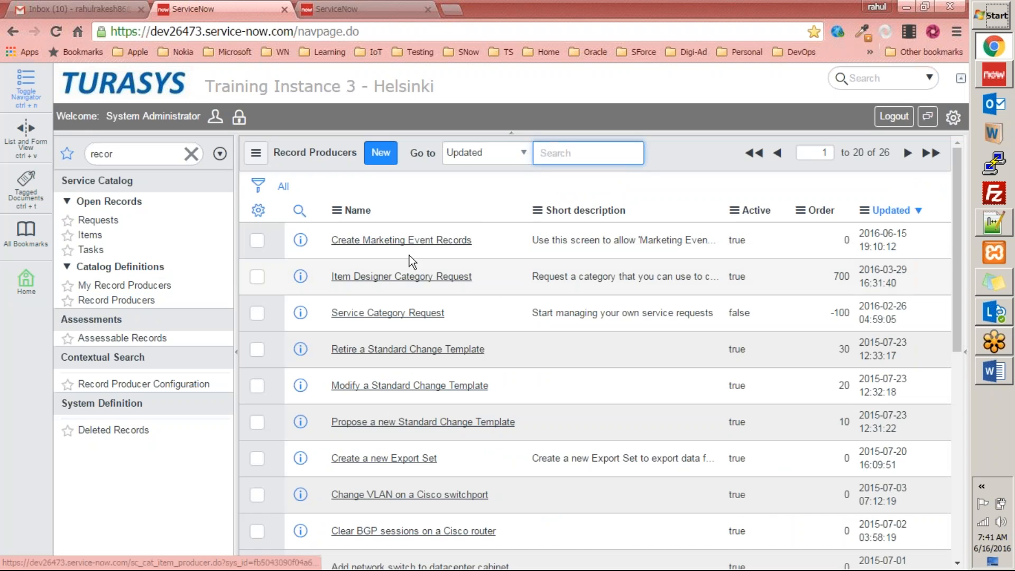
pyautogui.click(420, 241)
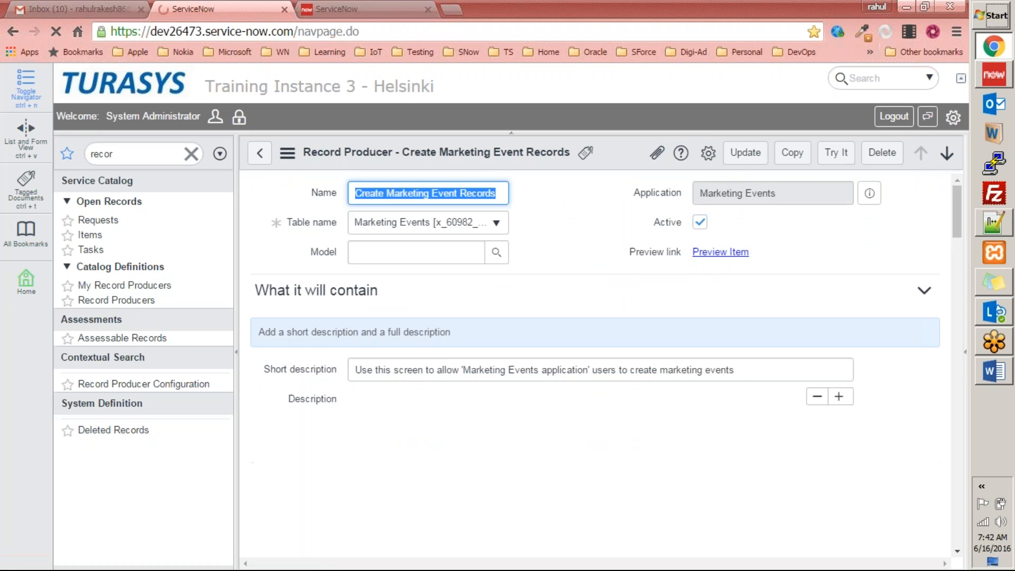
pyautogui.scroll(-10, 456, 313)
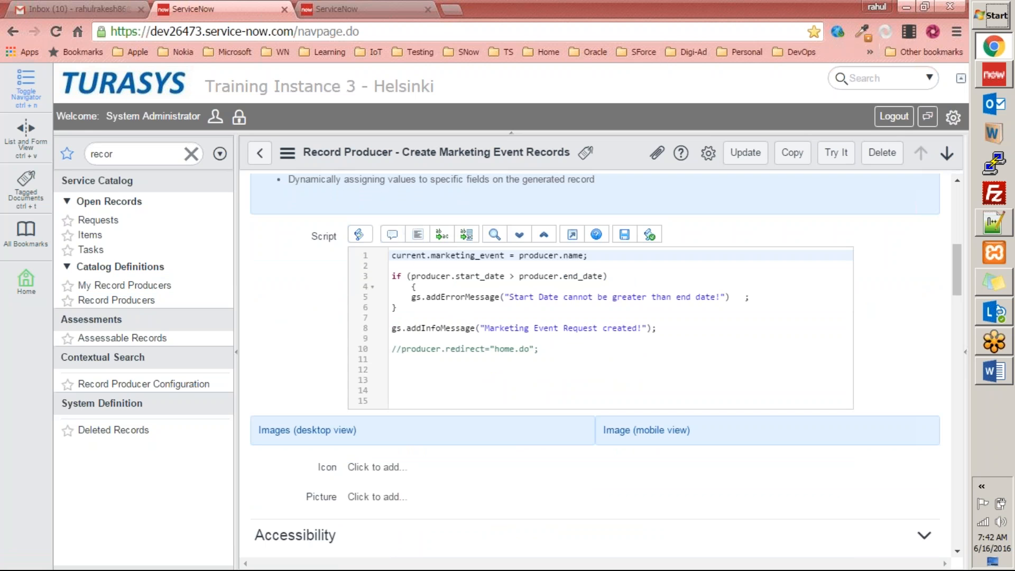
pyautogui.moveTo(394, 259)
pyautogui.mouseDown()
pyautogui.moveTo(599, 256)
pyautogui.moveTo(393, 261)
pyautogui.mouseUp()
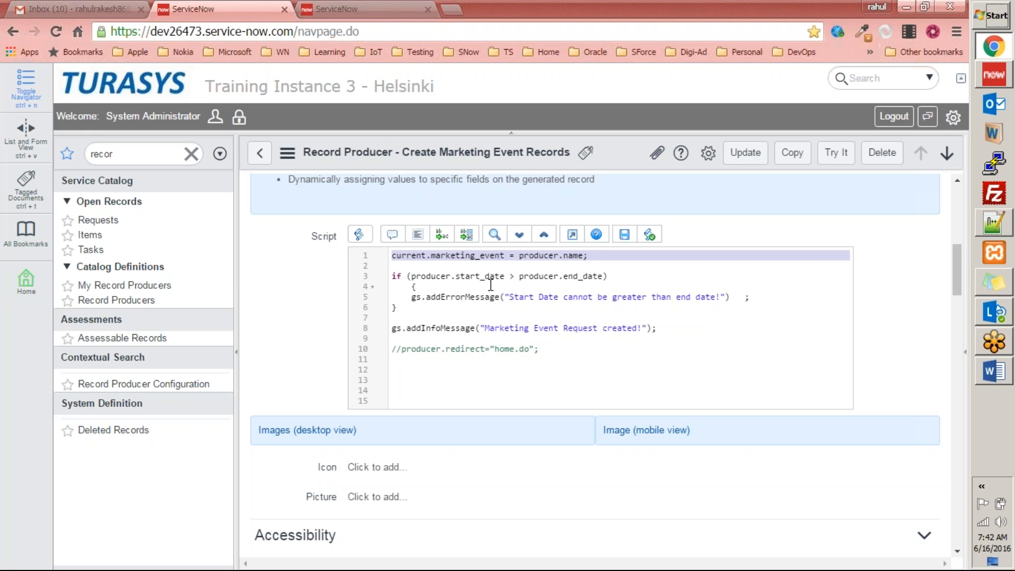
pyautogui.click(454, 285)
pyautogui.moveTo(392, 275); pyautogui.dragTo(404, 307)
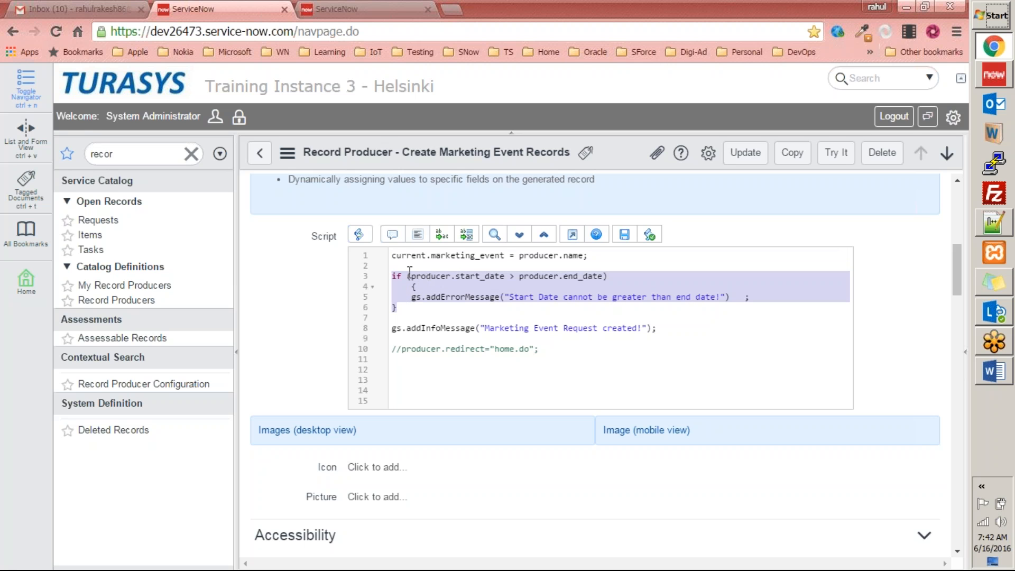
pyautogui.click(449, 308)
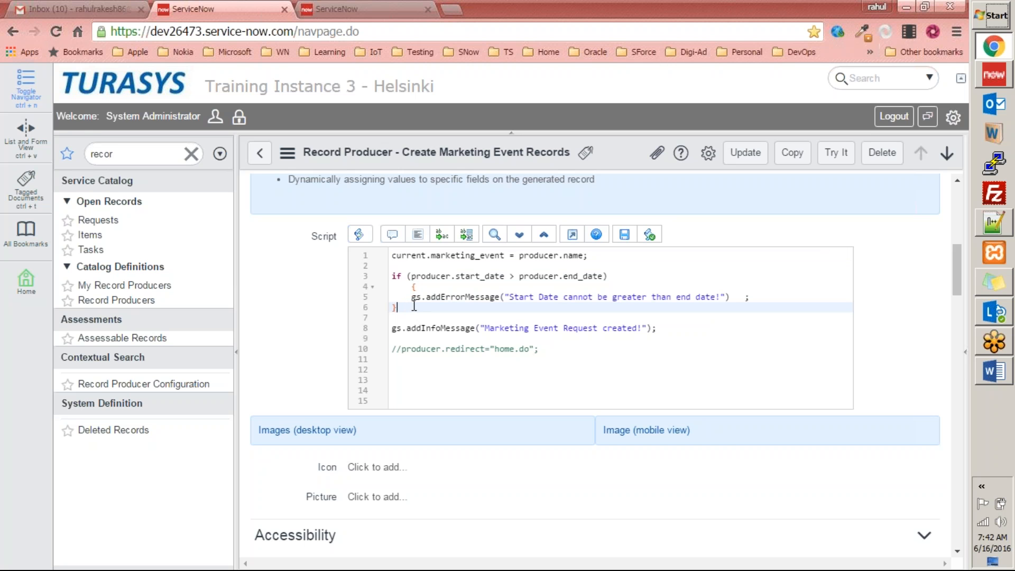
# Look through the suggested gs methods on a trial line after the script's date-check block, and remove that line.
pyautogui.press('Return')
pyautogui.press('Return')
pyautogui.write('gs.')
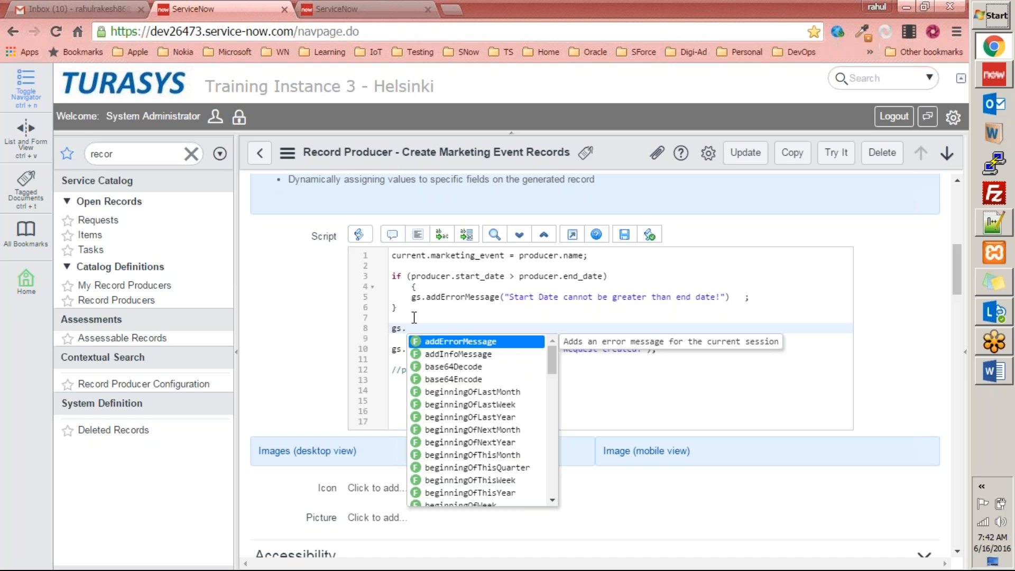
pyautogui.press('Down')
pyautogui.press('Down')
pyautogui.press('Down')
pyautogui.press('Down')
pyautogui.press('Down')
pyautogui.press('Down')
pyautogui.press('Down')
pyautogui.press('Down')
pyautogui.press('Down')
pyautogui.press('Down')
pyautogui.press('Down')
pyautogui.press('Down')
pyautogui.press('Down')
pyautogui.press('Down')
pyautogui.press('Down')
pyautogui.press('Down')
pyautogui.press('Down')
pyautogui.press('Down')
pyautogui.press('Down')
pyautogui.press('Down')
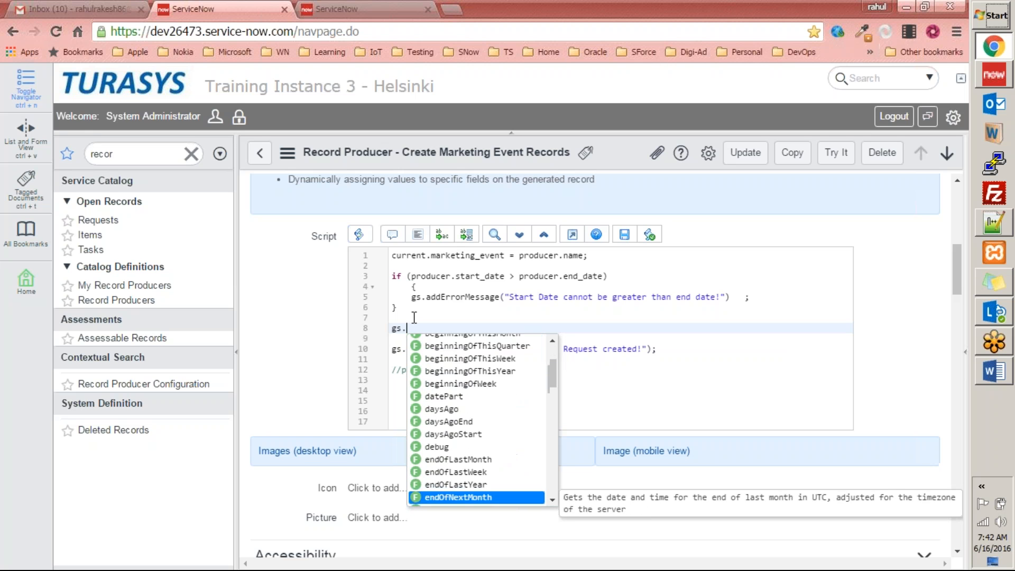
pyautogui.press('Down')
pyautogui.press('Down')
pyautogui.press('Down')
pyautogui.press('Down')
pyautogui.press('Down')
pyautogui.press('Down')
pyautogui.press('Down')
pyautogui.press('Down')
pyautogui.press('Down')
pyautogui.press('Down')
pyautogui.press('Down')
pyautogui.press('Down')
pyautogui.press('Down')
pyautogui.press('Down')
pyautogui.press('Down')
pyautogui.press('Down')
pyautogui.press('Down')
pyautogui.press('Down')
pyautogui.press('Down')
pyautogui.press('Down')
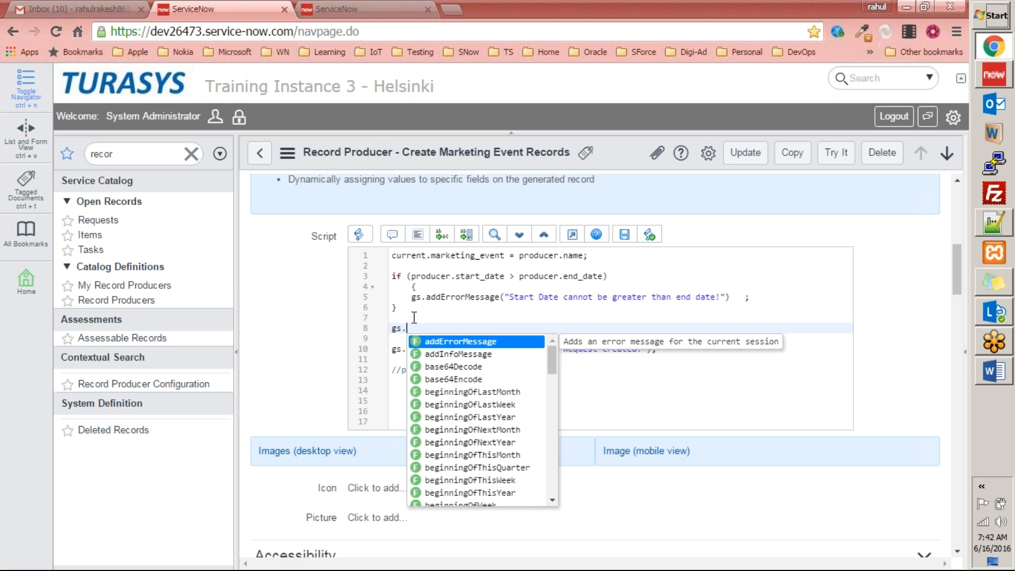
pyautogui.press('Up')
pyautogui.press('Up')
pyautogui.press('Up')
pyautogui.press('Up')
pyautogui.press('Up')
pyautogui.press('Up')
pyautogui.press('Up')
pyautogui.press('Up')
pyautogui.press('Up')
pyautogui.press('Up')
pyautogui.press('Up')
pyautogui.press('Up')
pyautogui.press('Up')
pyautogui.press('Up')
pyautogui.press('Up')
pyautogui.press('Up')
pyautogui.press('Up')
pyautogui.press('Up')
pyautogui.press('Up')
pyautogui.press('Up')
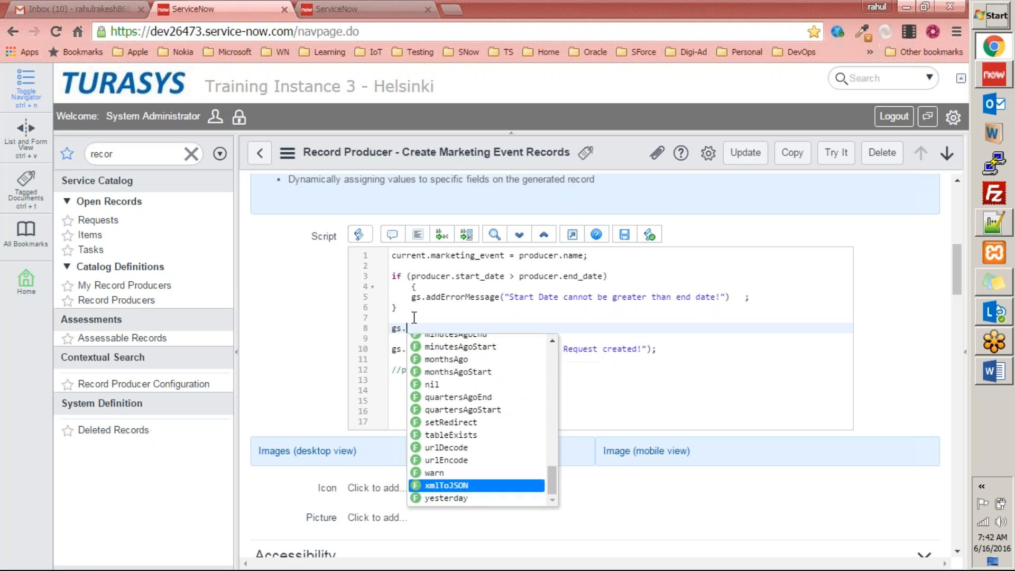
pyautogui.press('Up')
pyautogui.press('Up')
pyautogui.press('Up')
pyautogui.press('Up')
pyautogui.press('Up')
pyautogui.press('Up')
pyautogui.press('Up')
pyautogui.press('Up')
pyautogui.press('Up')
pyautogui.press('Up')
pyautogui.press('Up')
pyautogui.press('Up')
pyautogui.press('Up')
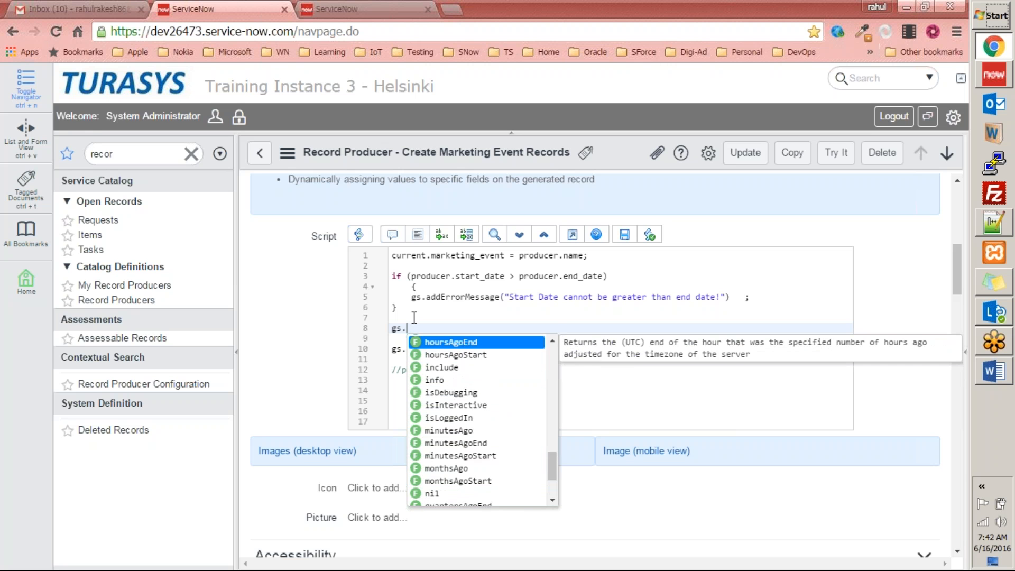
pyautogui.press('Up')
pyautogui.press('Up')
pyautogui.press('Up')
pyautogui.press('Up')
pyautogui.press('Up')
pyautogui.press('Up')
pyautogui.press('Up')
pyautogui.press('Up')
pyautogui.press('Up')
pyautogui.press('Up')
pyautogui.press('Up')
pyautogui.press('Up')
pyautogui.press('Up')
pyautogui.press('Up')
pyautogui.press('Up')
pyautogui.press('Up')
pyautogui.press('Up')
pyautogui.press('Up')
pyautogui.press('Up')
pyautogui.press('Up')
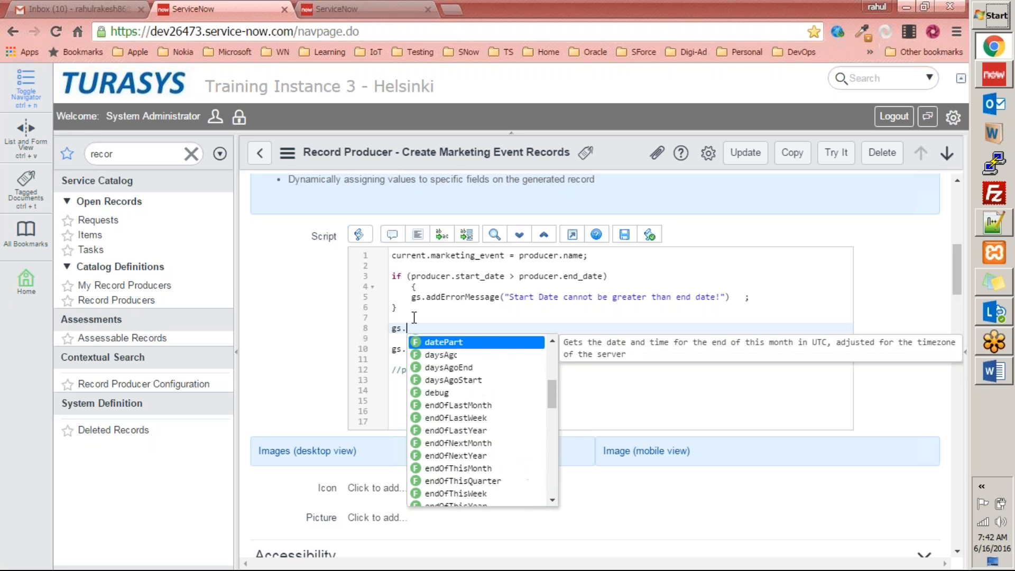
pyautogui.press('Down')
pyautogui.press('Down')
pyautogui.press('Down')
pyautogui.press('Down')
pyautogui.press('Down')
pyautogui.press('Down')
pyautogui.press('Down')
pyautogui.press('Down')
pyautogui.press('Down')
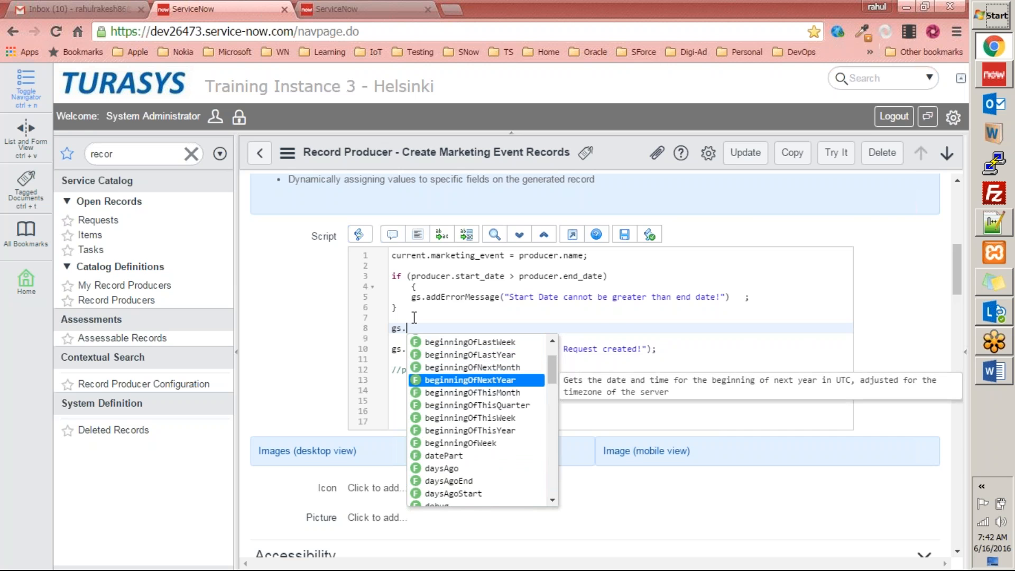
pyautogui.press('Down')
pyautogui.press('Down')
pyautogui.press('Down')
pyautogui.press('Down')
pyautogui.press('Down')
pyautogui.press('Down')
pyautogui.press('Down')
pyautogui.press('Down')
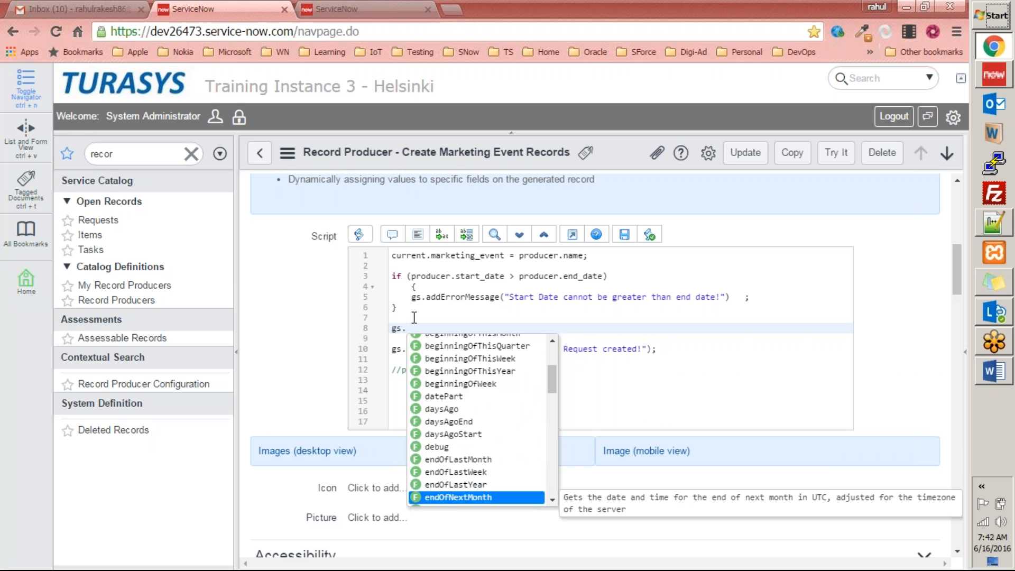
pyautogui.press('Escape')
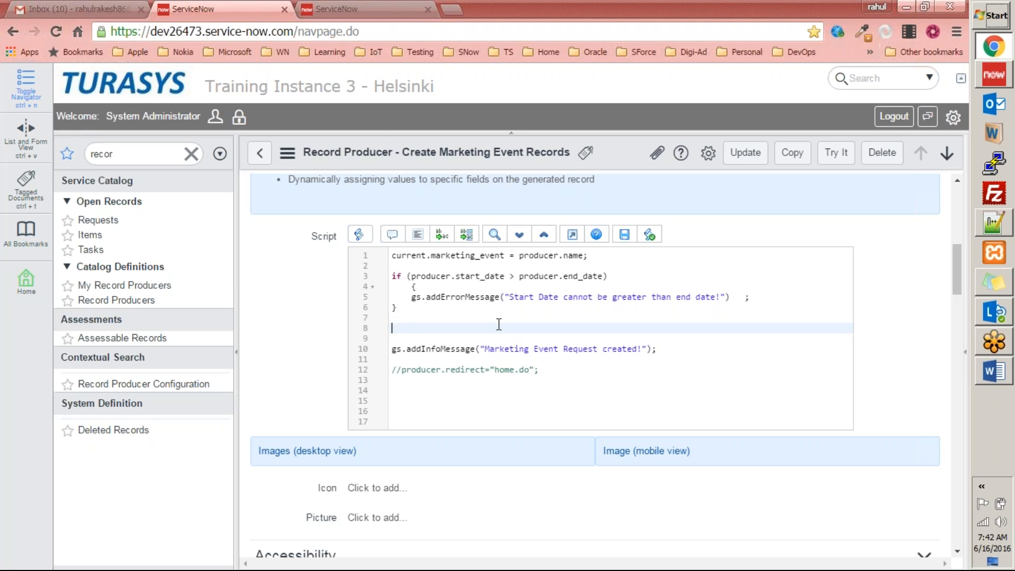
pyautogui.press('Delete')
pyautogui.press('Delete')
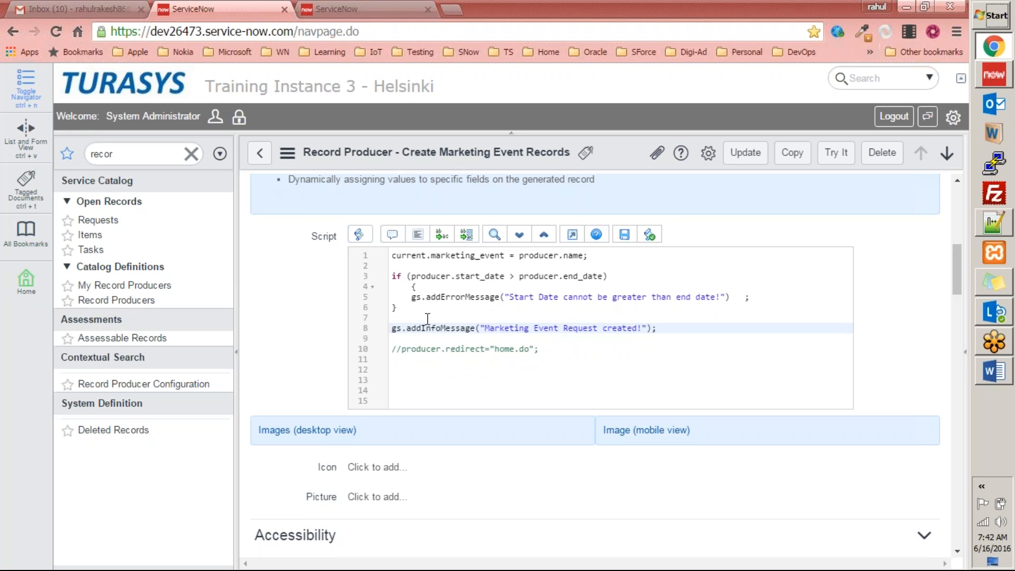
# Replace home with navpage, copied from the page address, as the target in the commented-out redirect line.
pyautogui.moveTo(656, 328); pyautogui.dragTo(380, 255)
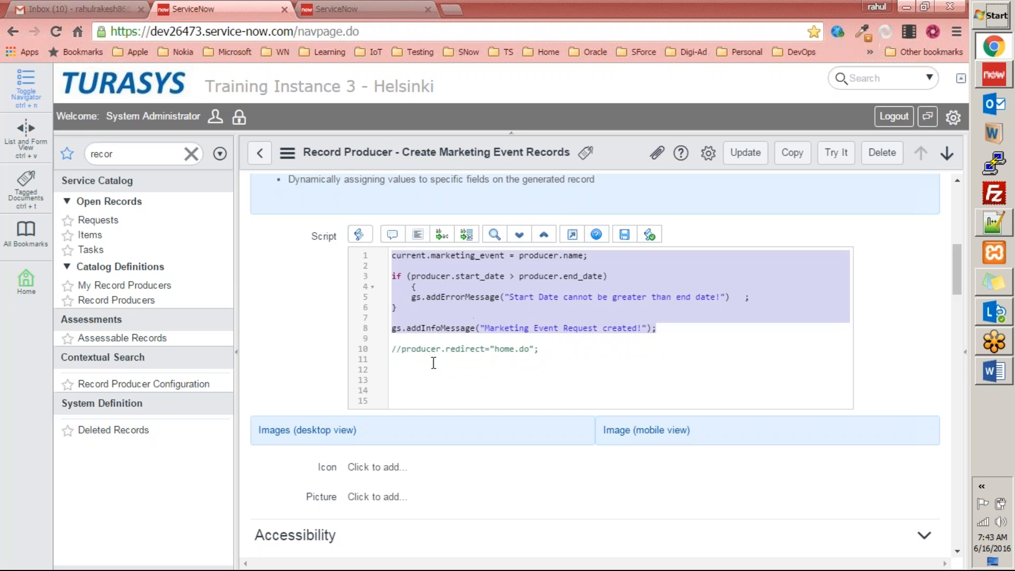
pyautogui.click(550, 349)
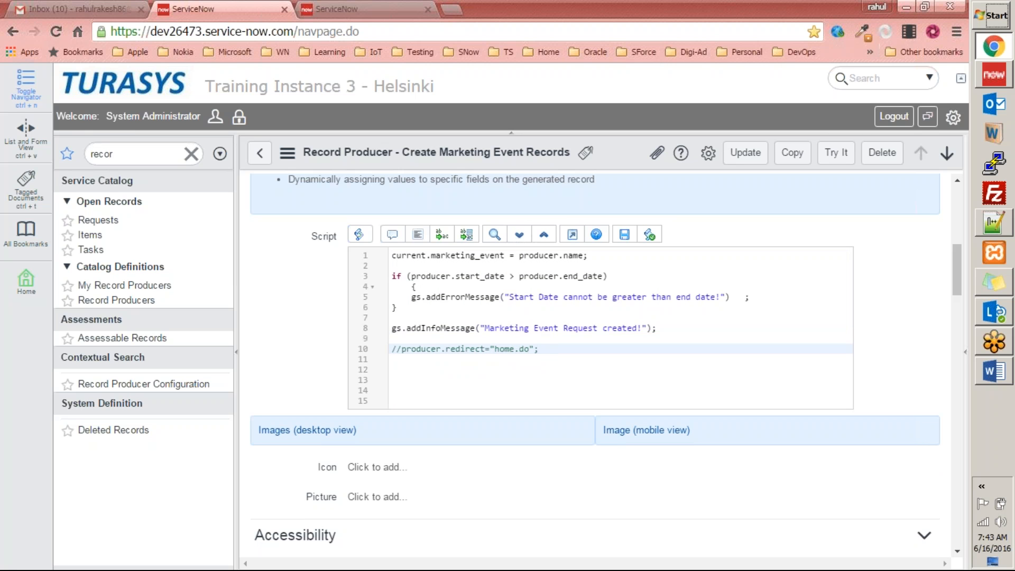
pyautogui.doubleClick(315, 33)
pyautogui.hotkey('ctrl', 'c')
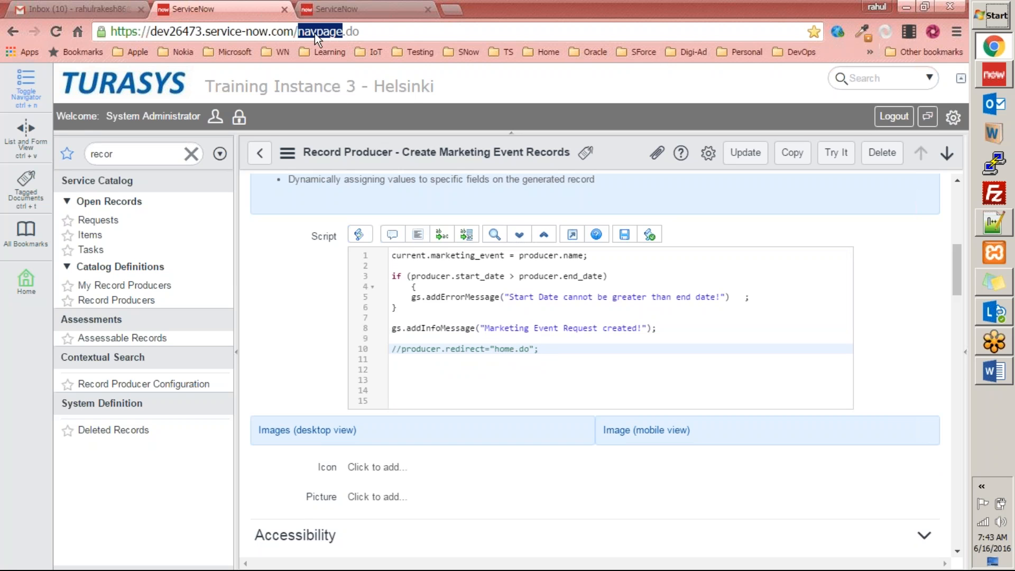
pyautogui.doubleClick(503, 349)
pyautogui.hotkey('ctrl', 'v')
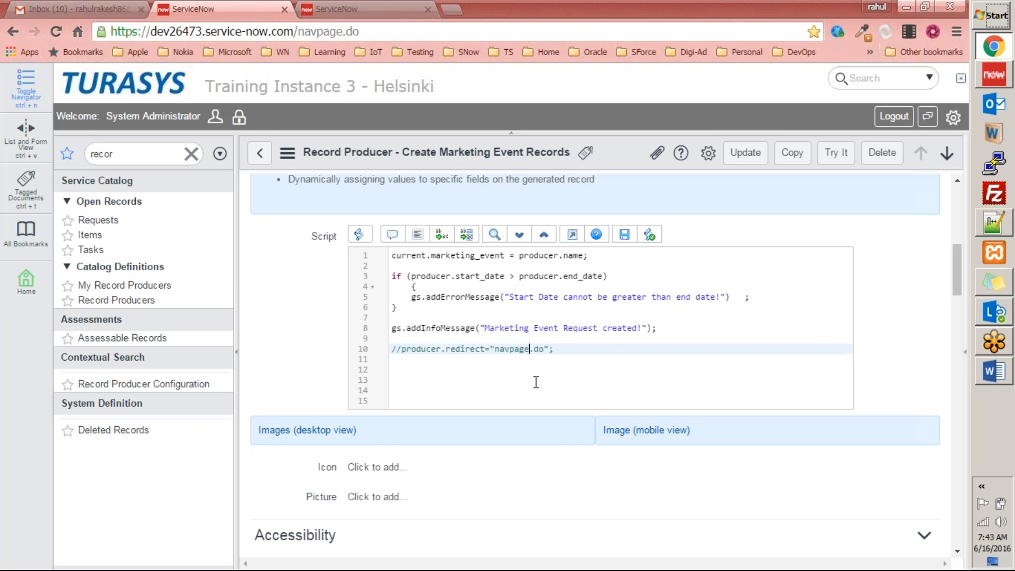
# Uncomment the producer.redirect line at the end of the script.
pyautogui.click(465, 369)
pyautogui.click(412, 349)
pyautogui.press('Delete')
pyautogui.press('Delete')
# Load home.do on the other ServiceNow instance to check which page the address opens.
pyautogui.doubleClick(508, 349)
pyautogui.click(345, 9)
pyautogui.doubleClick(317, 32)
pyautogui.write('home')
pyautogui.press('Return')
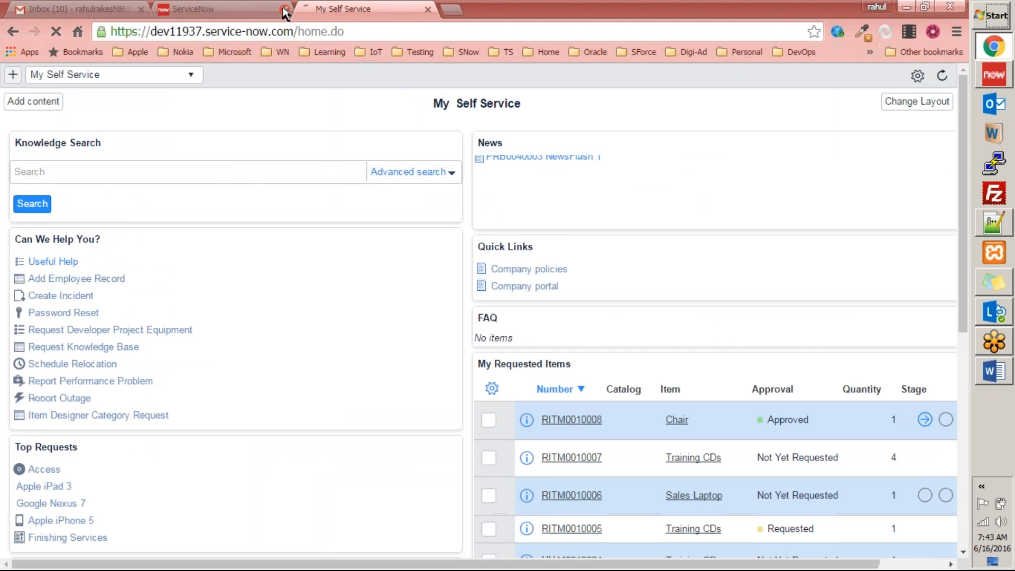
# Return to the Create Marketing Event Records script and set the producer.redirect target to "home.do".
pyautogui.click(255, 10)
pyautogui.doubleClick(505, 347)
pyautogui.write('home')
pyautogui.click(571, 369)
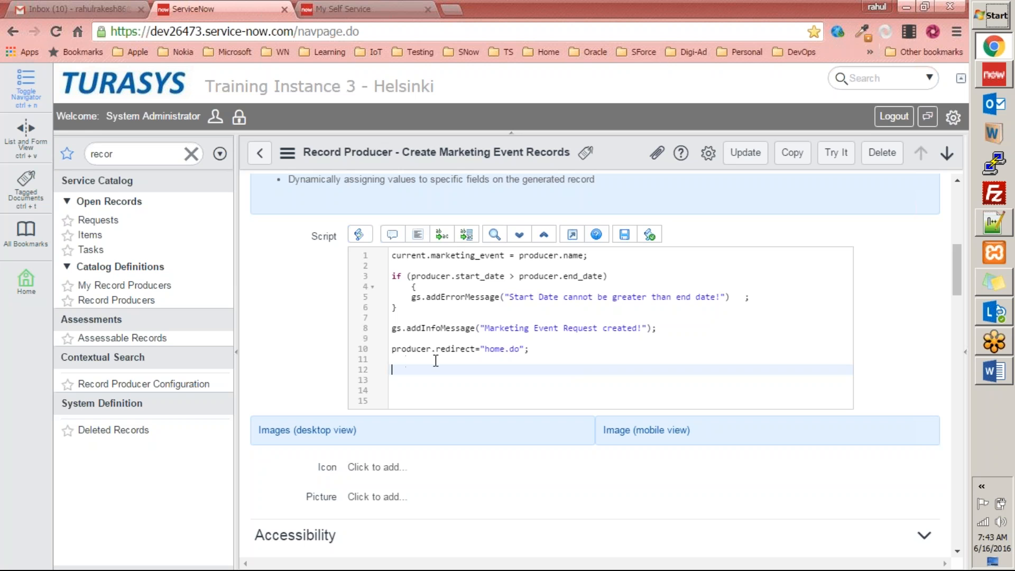
# Review the script's date check, messages and redirect statement, and update the record producer.
pyautogui.moveTo(655, 328); pyautogui.dragTo(366, 250)
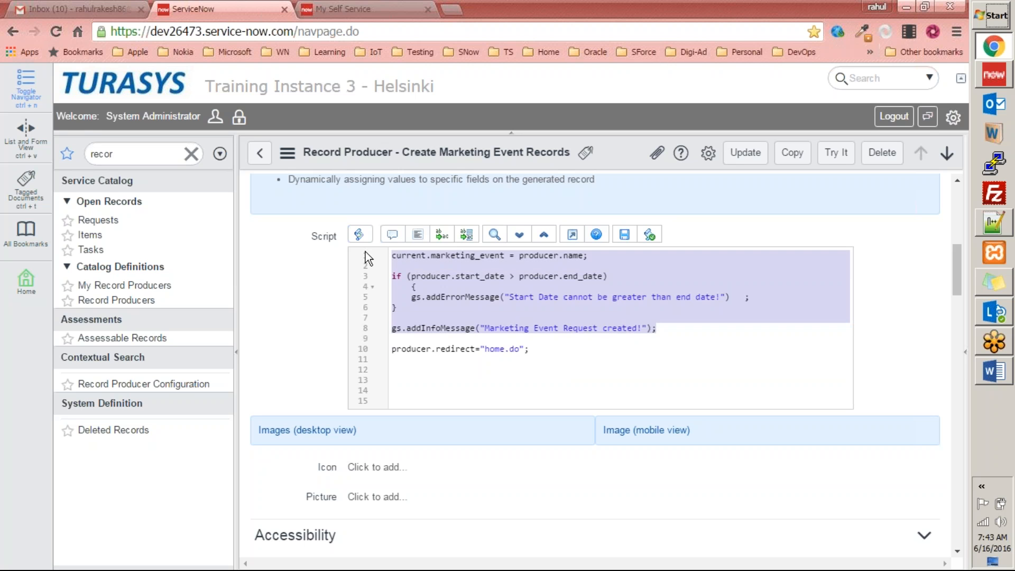
pyautogui.doubleClick(444, 350)
pyautogui.write(';')
pyautogui.moveTo(525, 349); pyautogui.dragTo(392, 349)
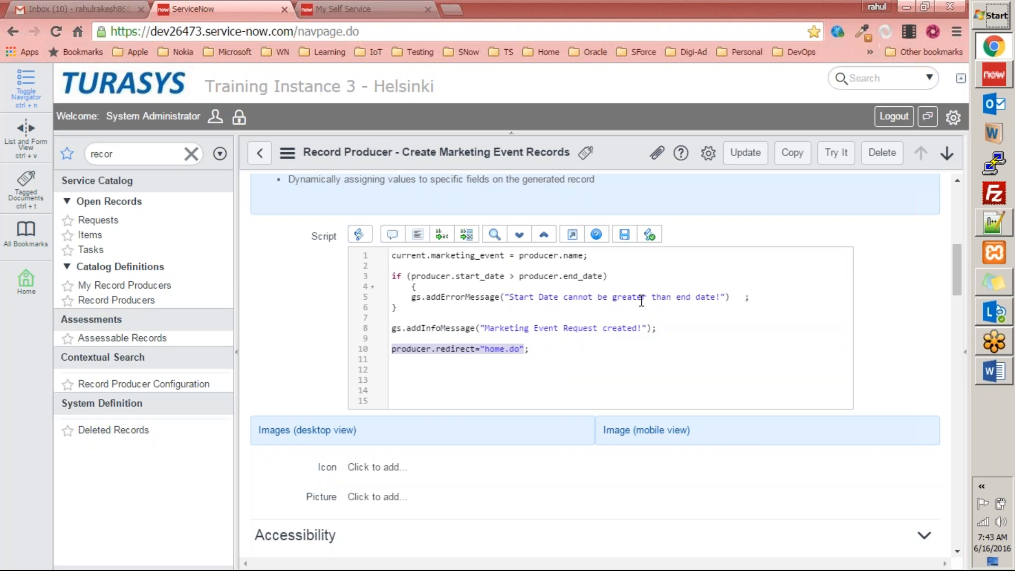
pyautogui.click(581, 349)
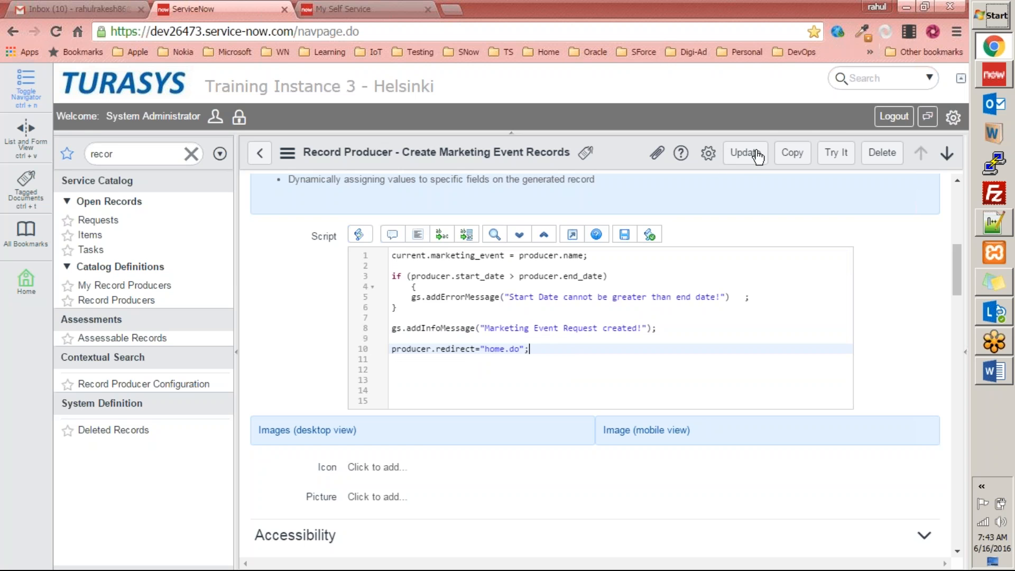
pyautogui.click(745, 152)
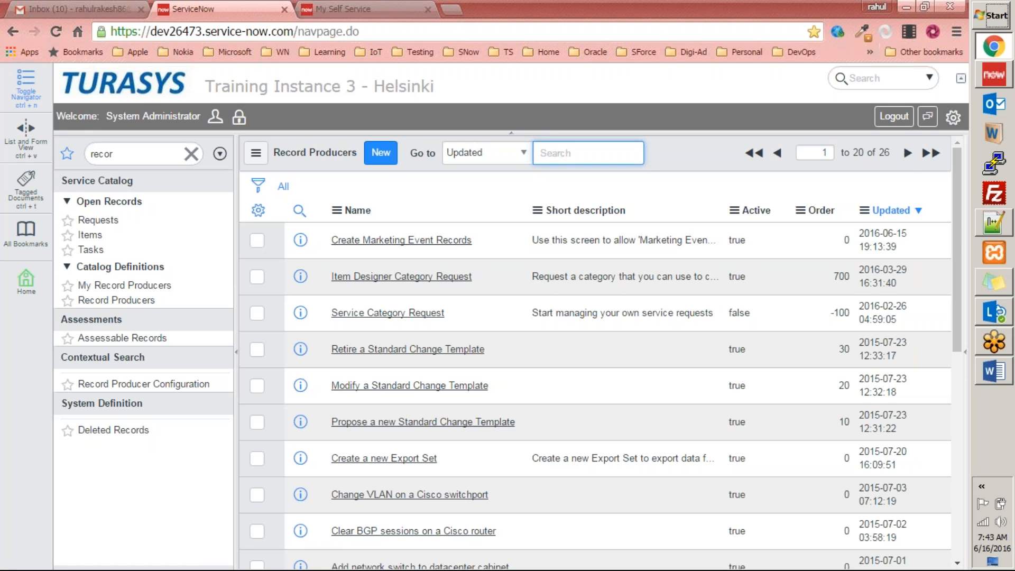
# Start a new Create Marketing Event Records request from the homepage with event Denver, sponsor ServiceNow, 100 registered and 85 expected attendees.
pyautogui.click(140, 88)
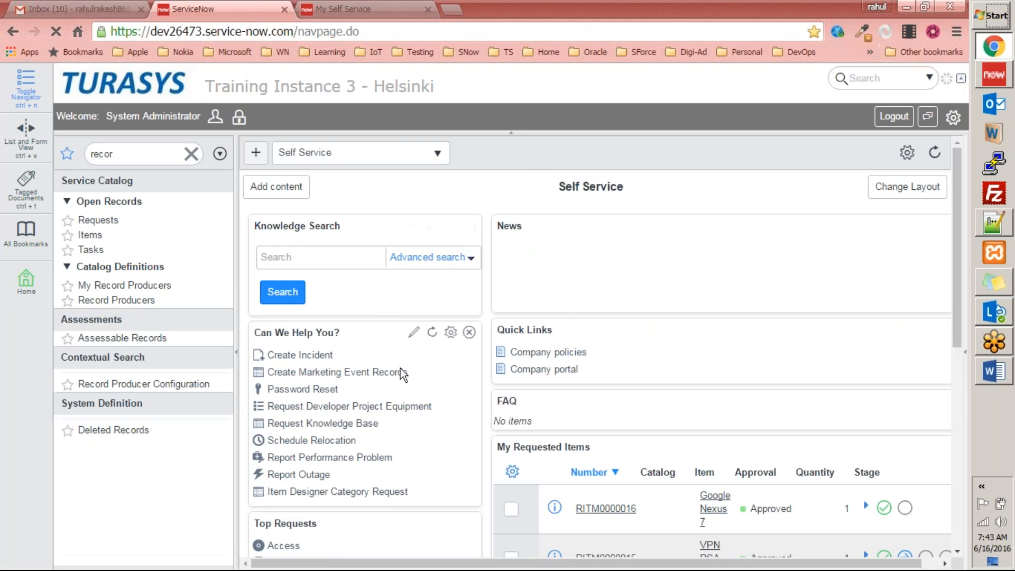
pyautogui.click(338, 372)
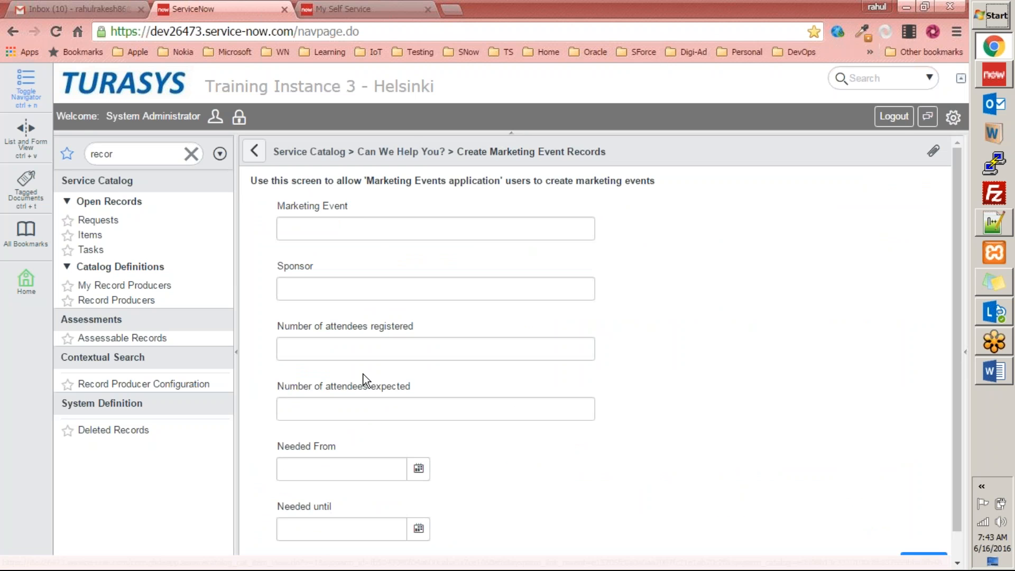
pyautogui.click(358, 220)
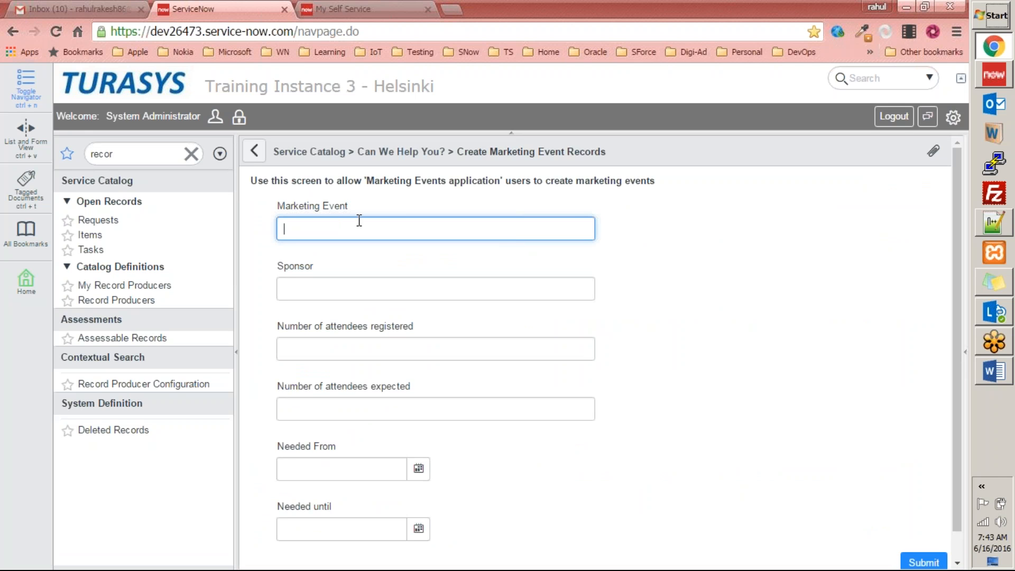
pyautogui.write('Parket')
pyautogui.hotkey('ctrl', 'a')
pyautogui.write('Dev')
pyautogui.write('nver')
pyautogui.press('Tab')
pyautogui.write('ServiceN')
pyautogui.press('Tab')
pyautogui.write('100')
pyautogui.press('Tab')
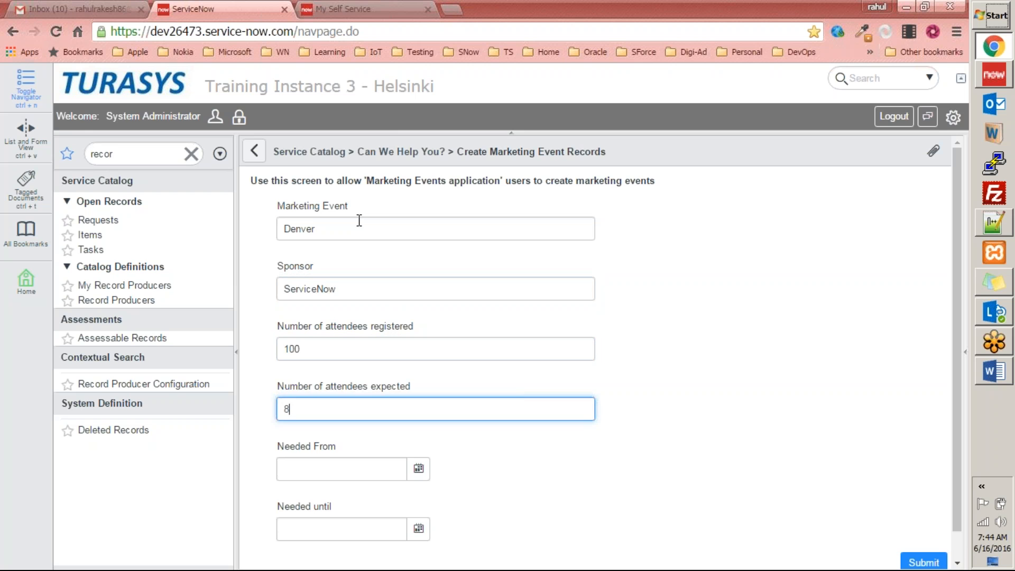
pyautogui.press('Tab')
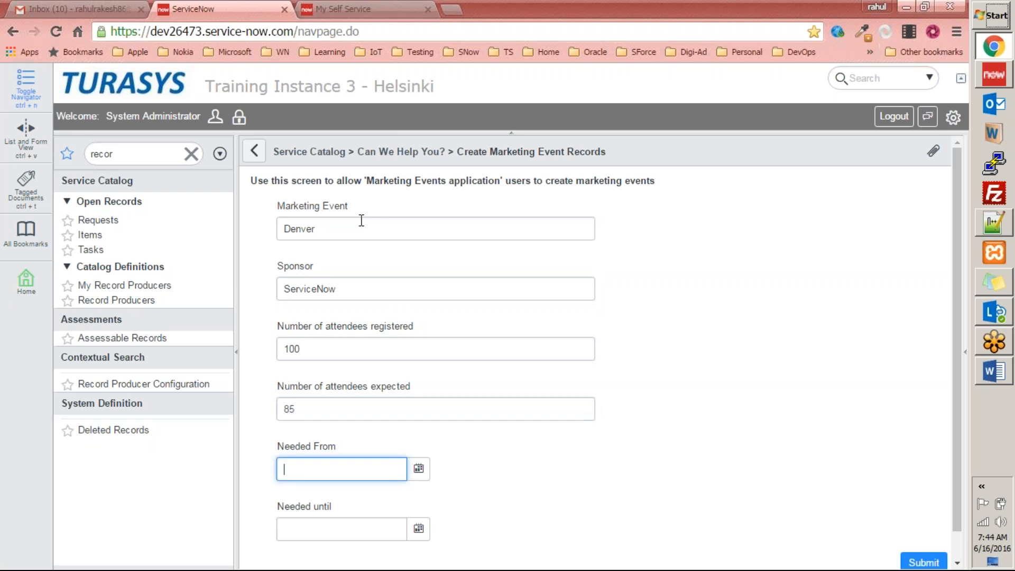
# Set Needed From to 2016-06-30 and Needed until to an earlier date, and submit the Denver request.
pyautogui.click(421, 470)
pyautogui.click(358, 526)
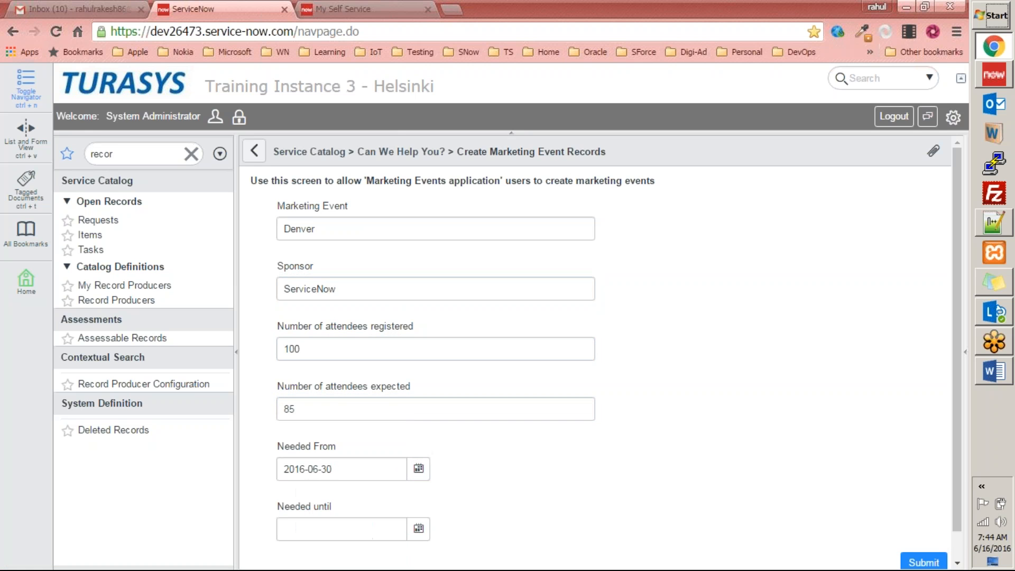
pyautogui.click(421, 526)
pyautogui.click(342, 498)
pyautogui.scroll(-1, 735, 492)
pyautogui.click(926, 538)
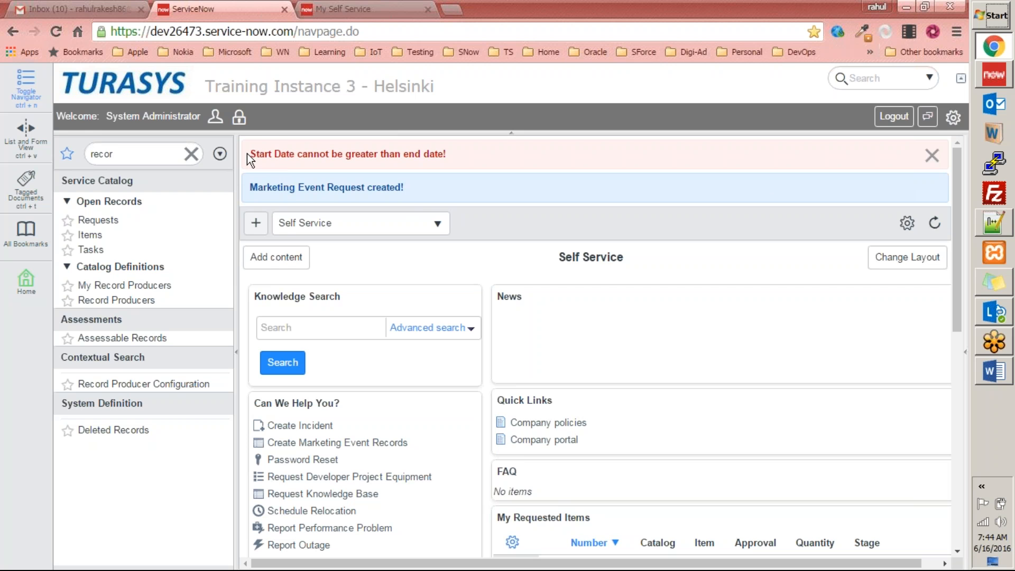
# Review the date-error and request-created messages on the homepage, and close the extra My Self Service browser tab.
pyautogui.moveTo(247, 154); pyautogui.dragTo(457, 160)
pyautogui.click(468, 158)
pyautogui.tripleClick(326, 187)
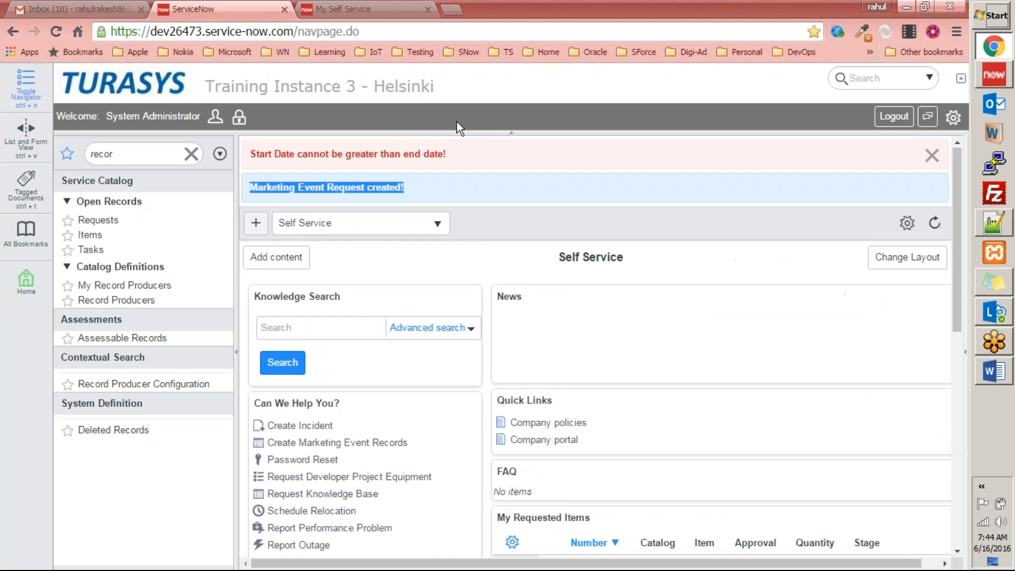
pyautogui.click(364, 9)
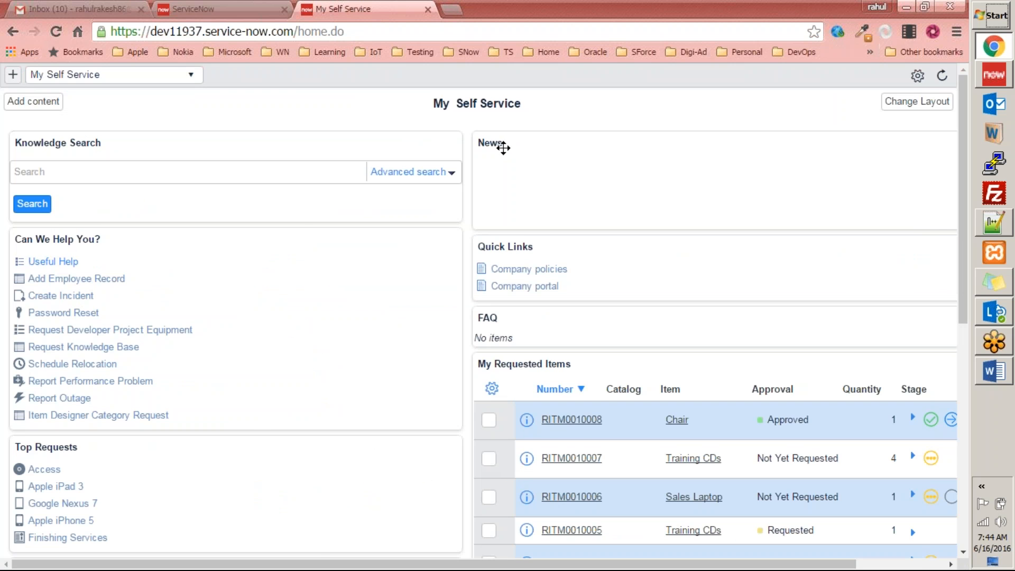
pyautogui.hotkey('ctrl', 'w')
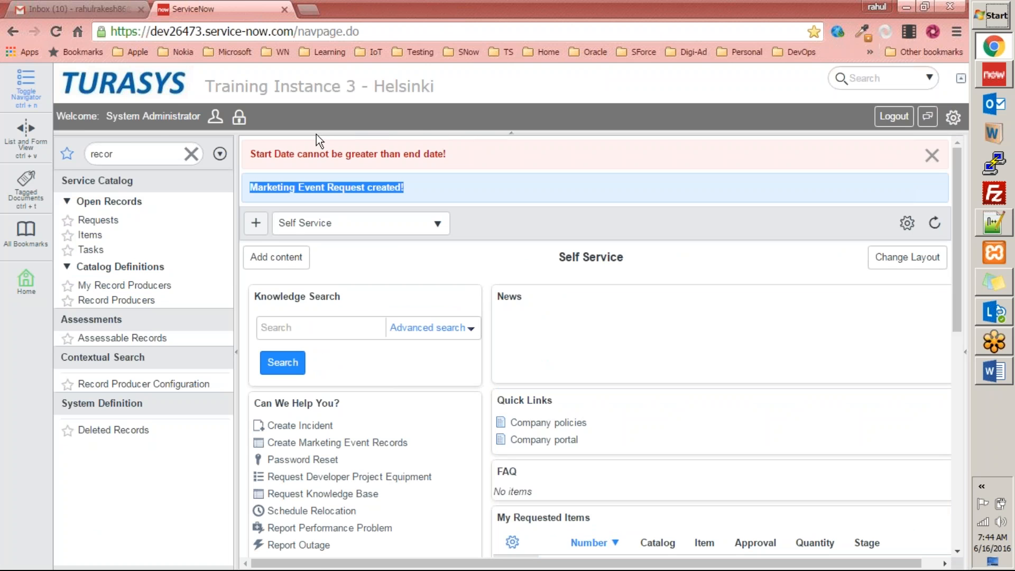
pyautogui.click(114, 300)
pyautogui.click(366, 240)
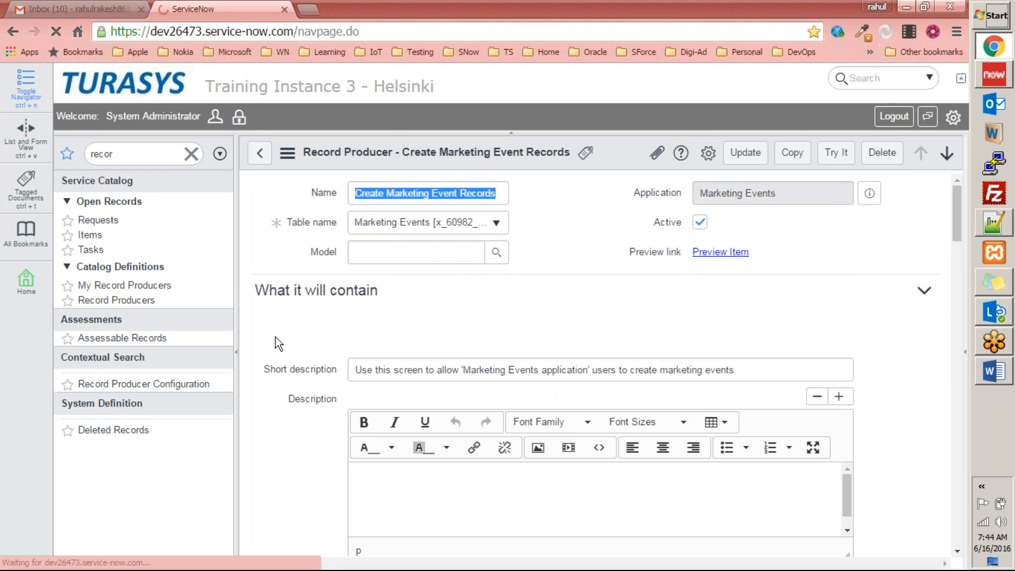
pyautogui.scroll(-9, 338, 371)
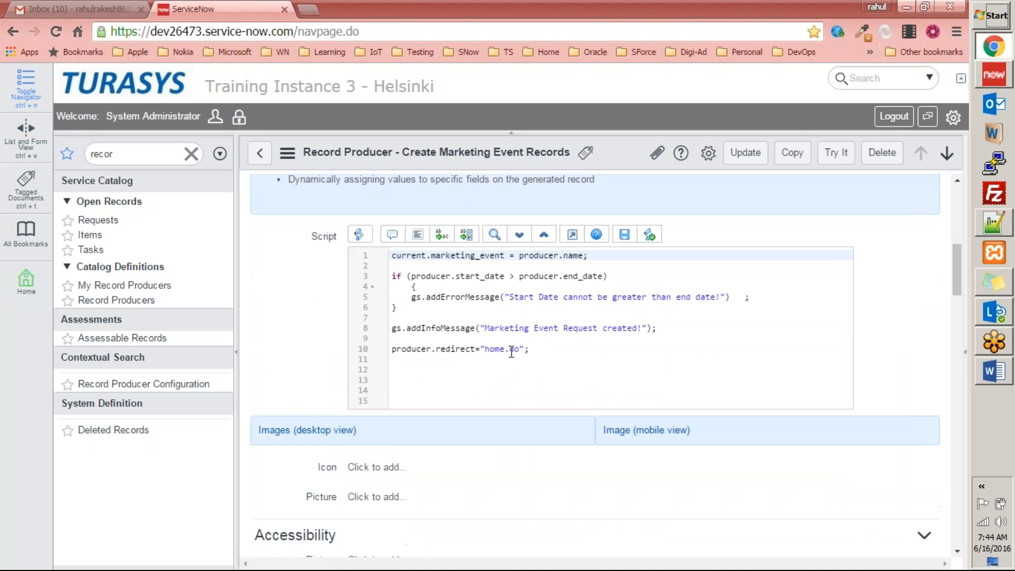
pyautogui.moveTo(484, 350); pyautogui.dragTo(521, 350)
pyautogui.write('www.google')
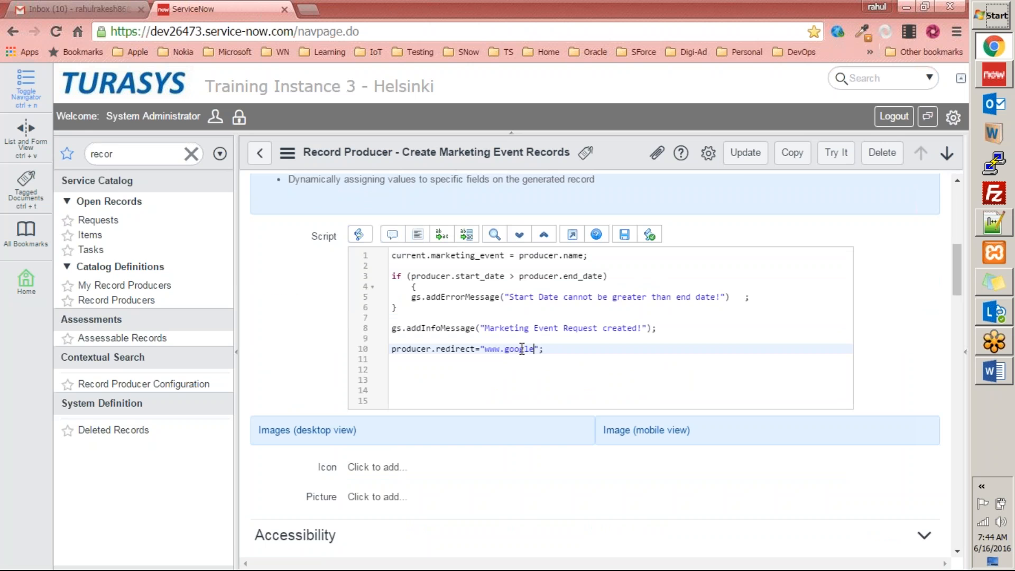
pyautogui.write('.com')
pyautogui.click(617, 370)
pyautogui.click(746, 153)
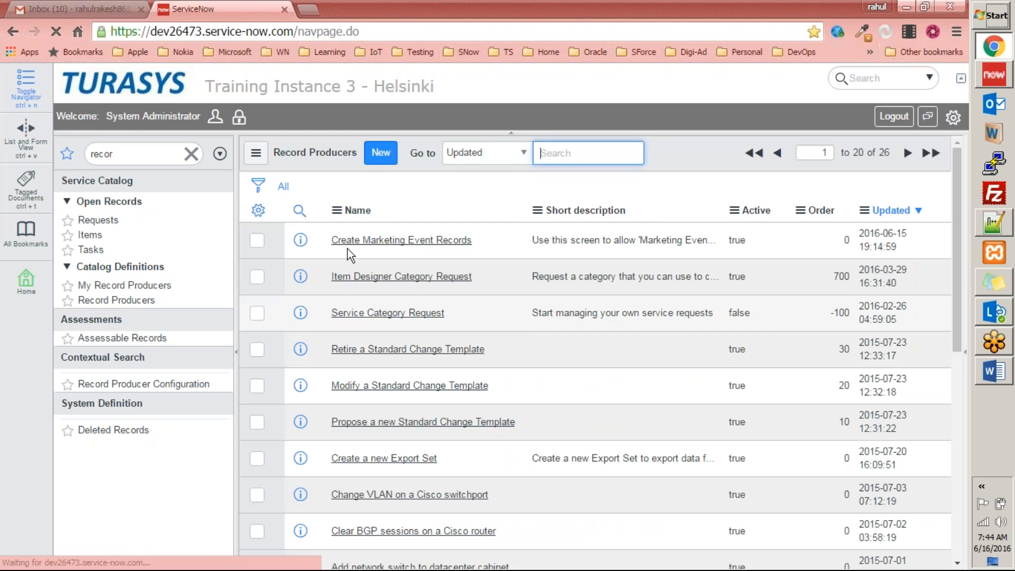
# Start a new Create Marketing Event Records request from the homepage with event New Delhi, sponsor ServiceNow, 45 registered and 40 expected attendees.
pyautogui.click(113, 92)
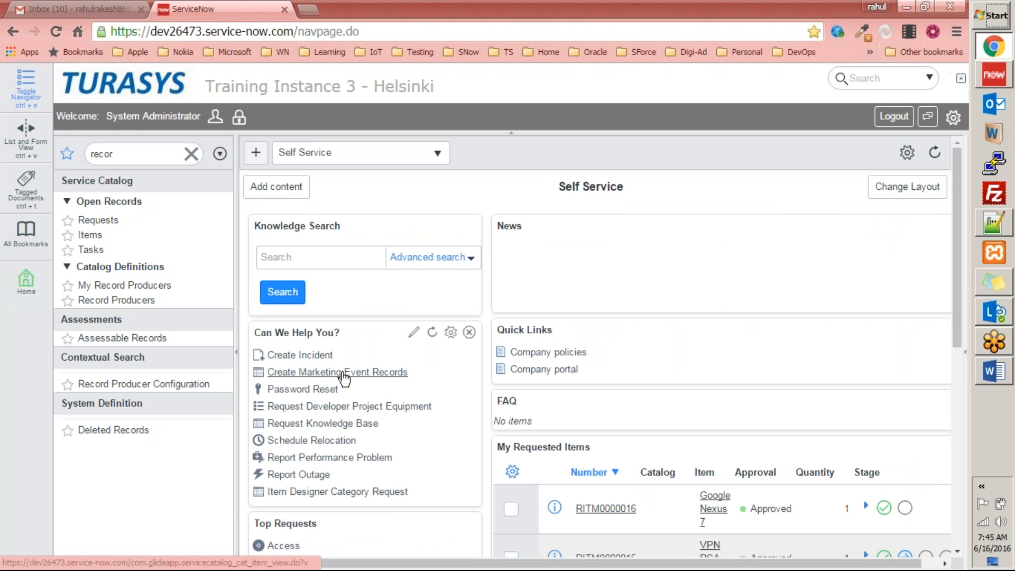
pyautogui.click(338, 372)
pyautogui.click(335, 225)
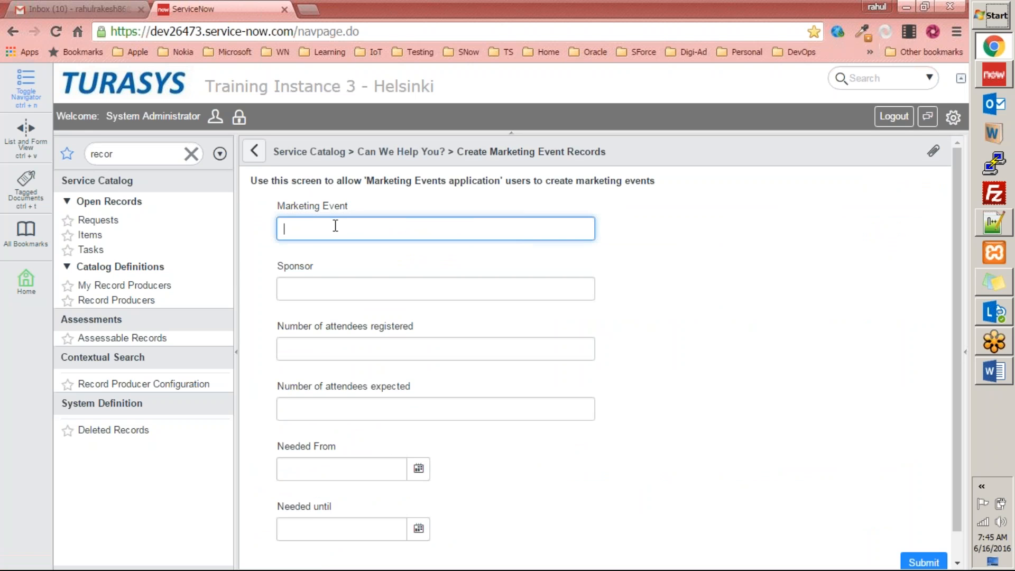
pyautogui.write('New Delhi')
pyautogui.press('Tab')
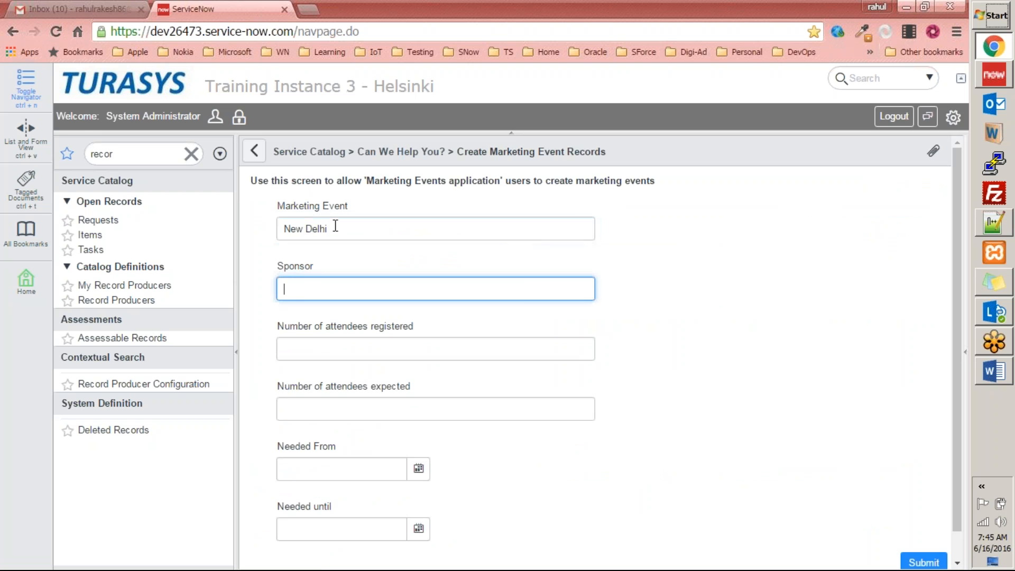
pyautogui.write('ServiceNow')
pyautogui.press('Tab')
pyautogui.write('45')
pyautogui.press('Tab')
pyautogui.write('40')
pyautogui.press('Tab')
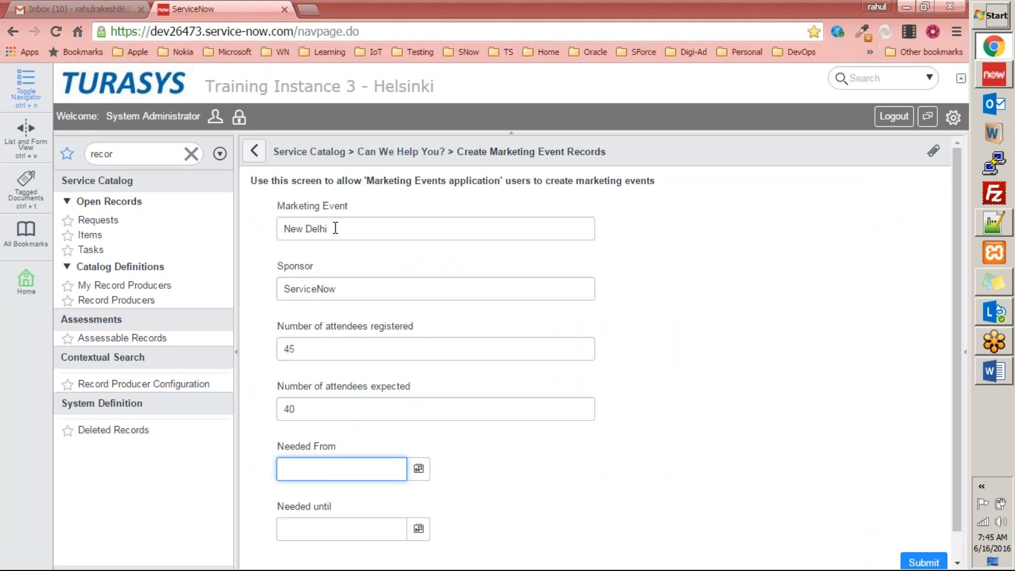
# Set Needed From to June 29, 2016 and Needed until to an earlier date, and submit the New Delhi request.
pyautogui.click(419, 468)
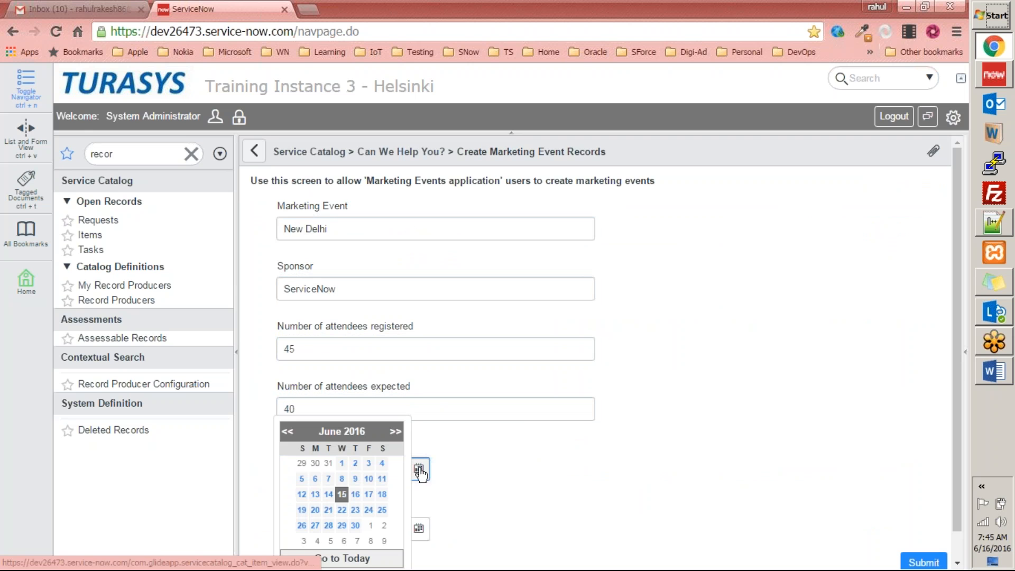
pyautogui.click(343, 526)
pyautogui.click(418, 529)
pyautogui.click(342, 494)
pyautogui.click(924, 562)
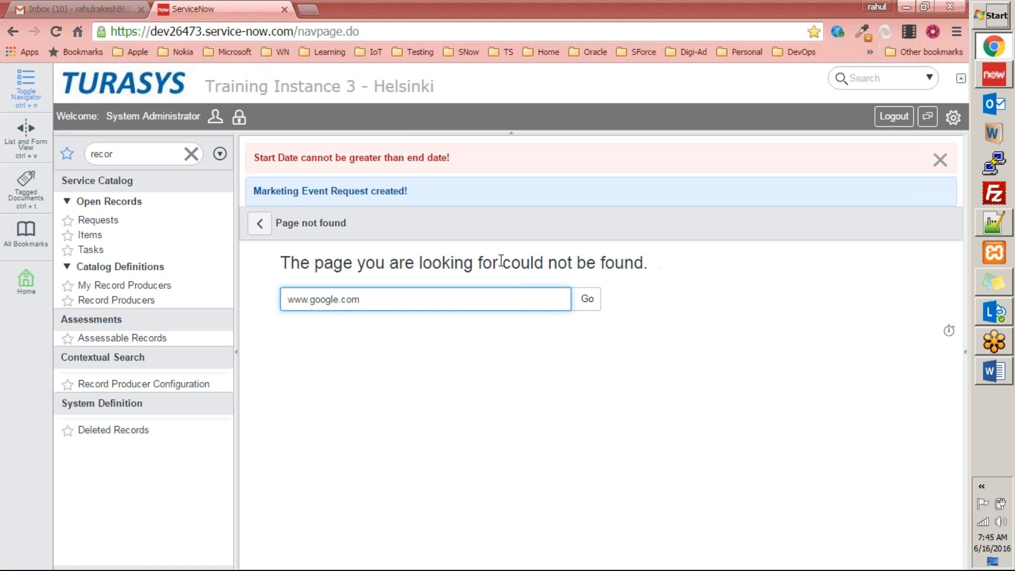
# Reopen the Create Marketing Event Records producer, set its script's producer.redirect target back to "home.do", and update the record.
pyautogui.click(119, 300)
pyautogui.click(409, 243)
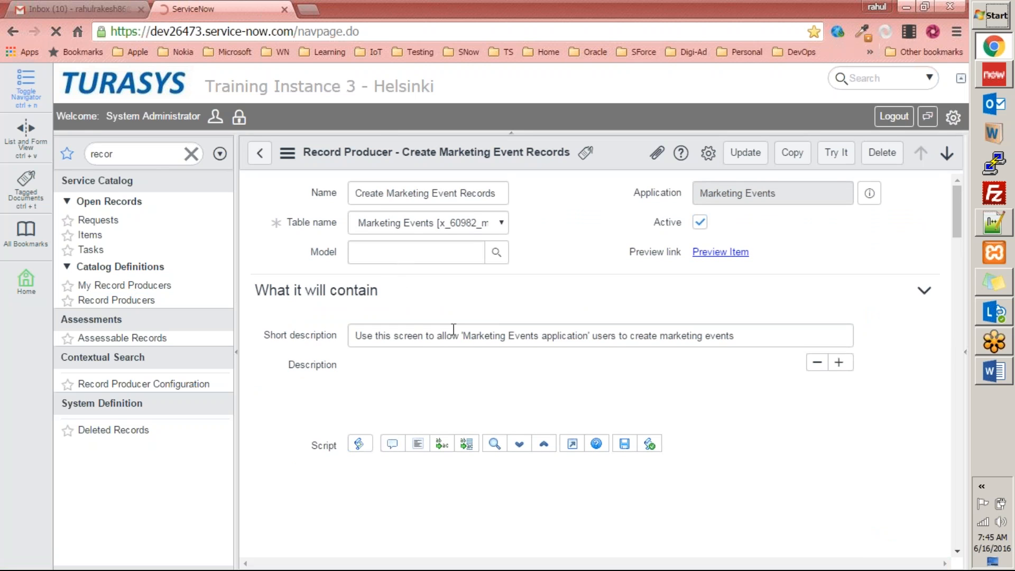
pyautogui.scroll(-8, 444, 327)
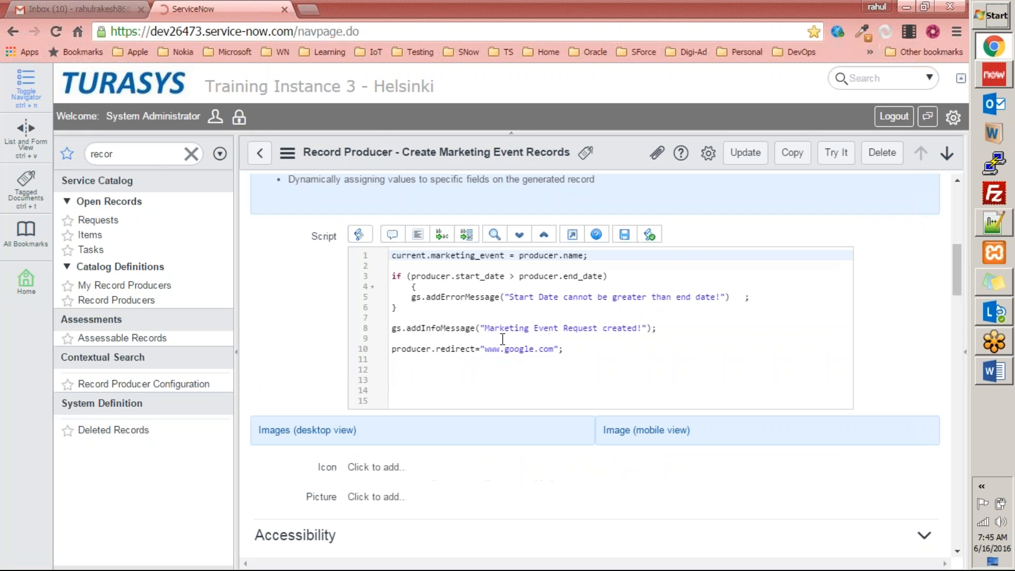
pyautogui.moveTo(484, 348); pyautogui.dragTo(554, 351)
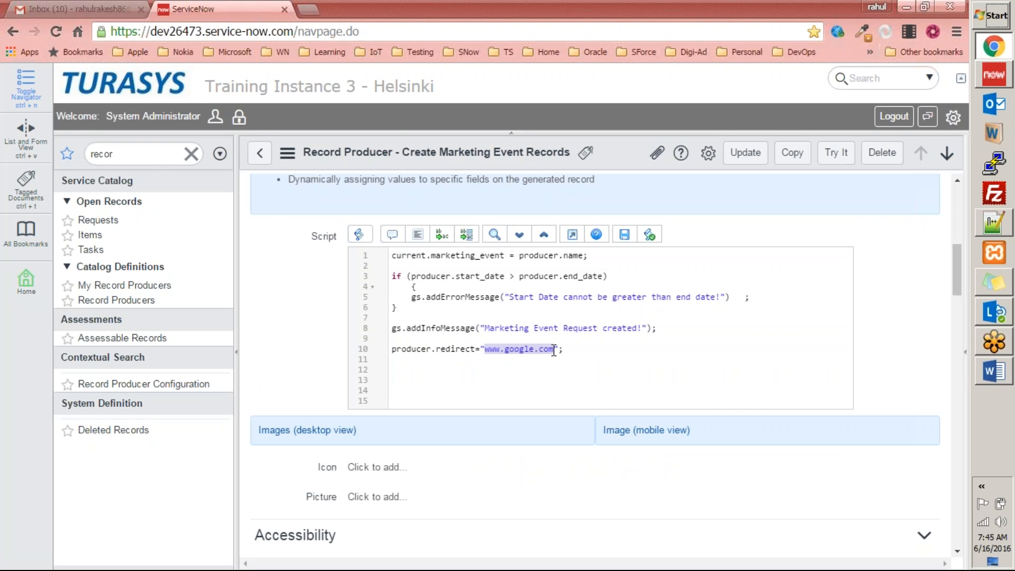
pyautogui.write('home.do')
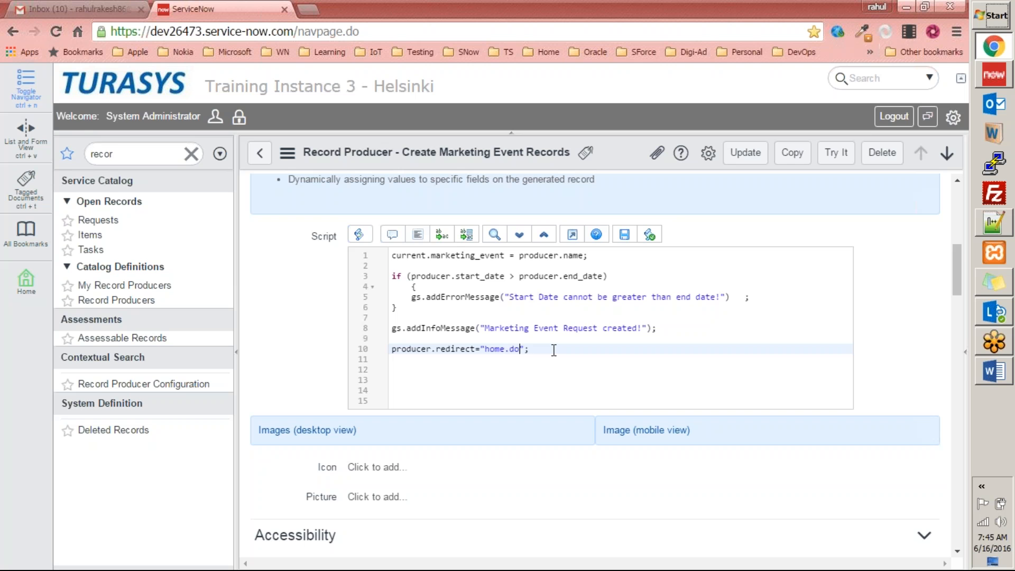
pyautogui.click(741, 153)
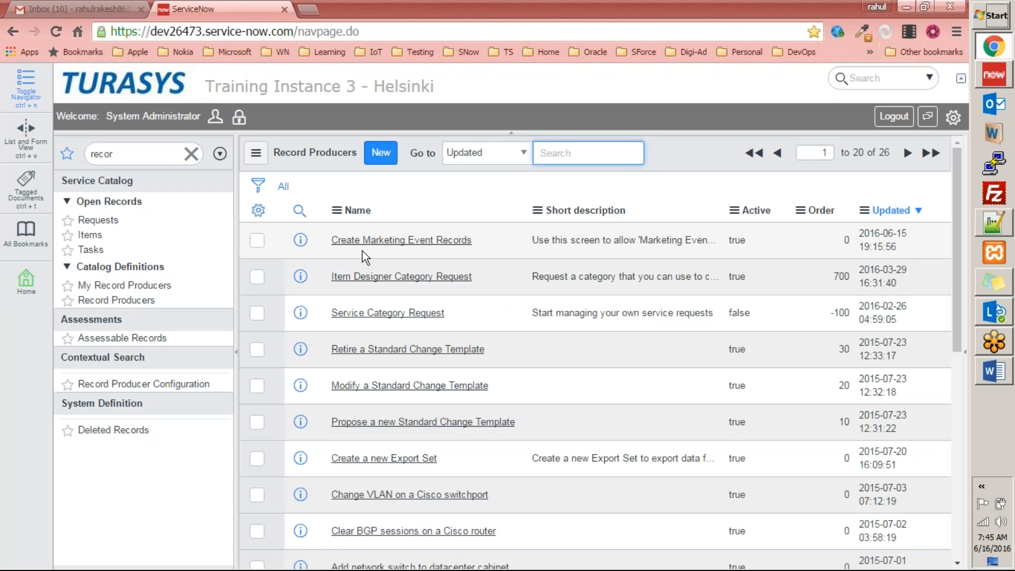
pyautogui.click(543, 18)
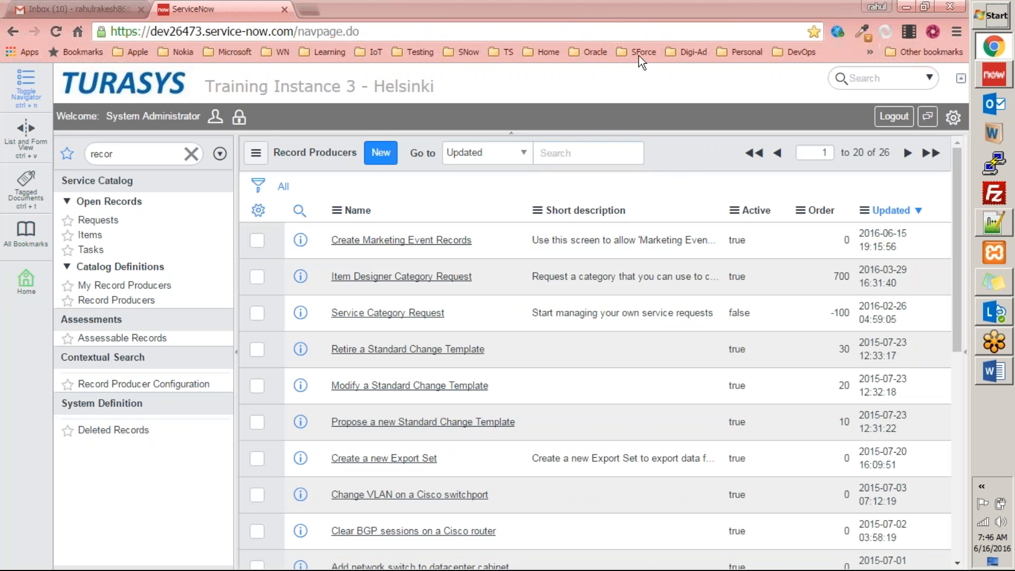
pyautogui.click(564, 24)
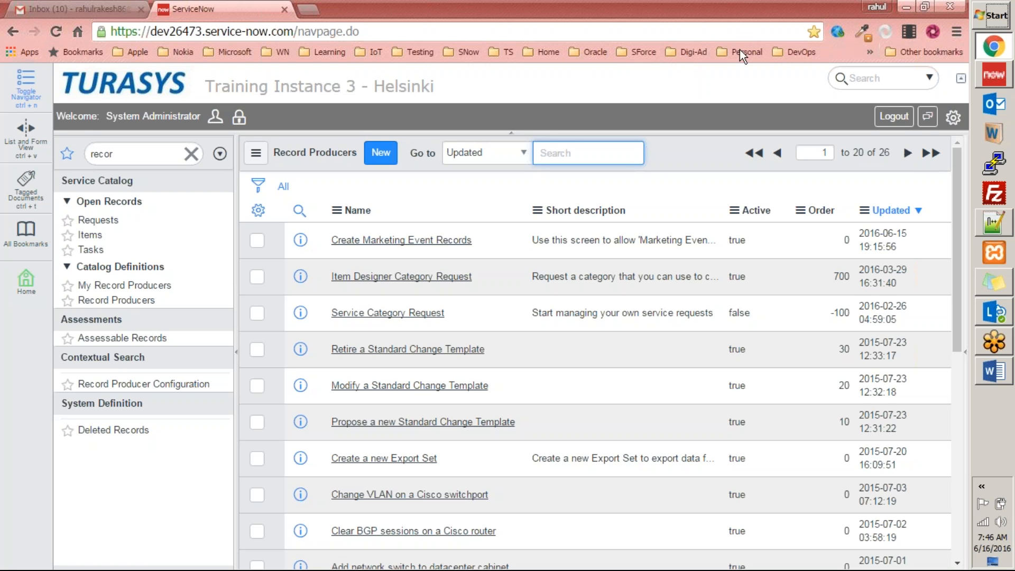
pyautogui.click(724, 53)
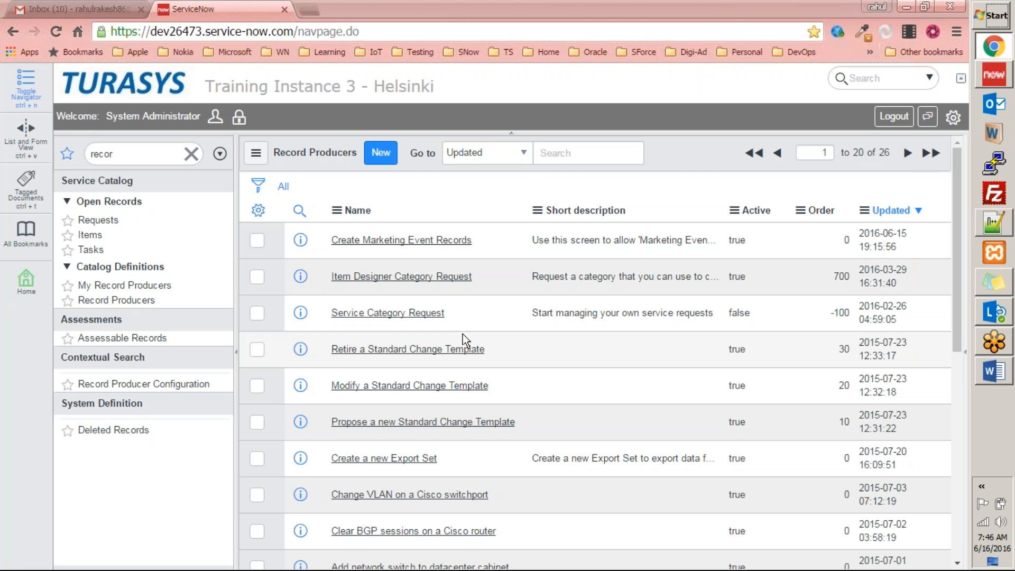
pyautogui.click(557, 94)
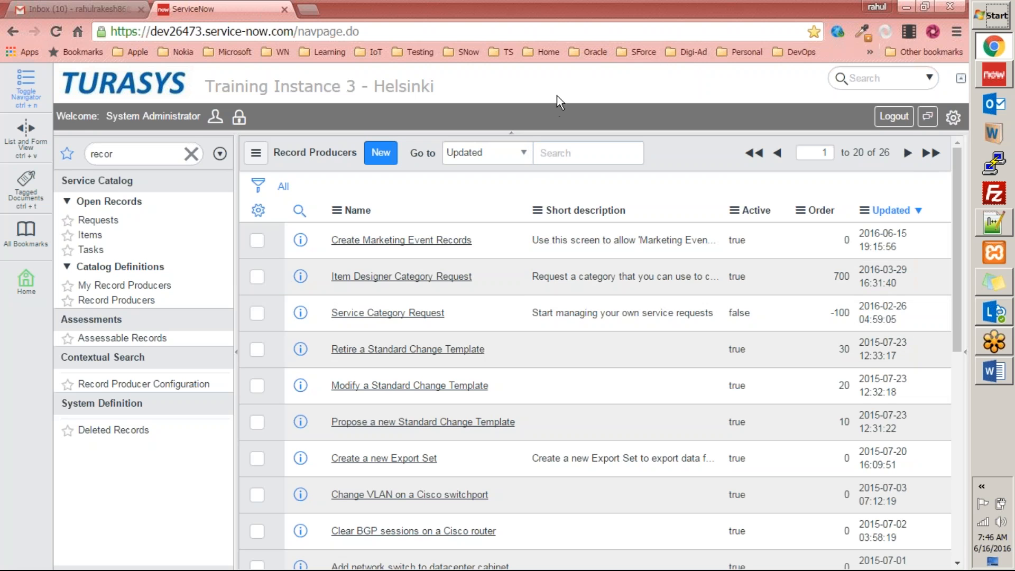
# Examine the New LDAP Server record producer's settings and script, including its redirect line, and return to the Record Producers list.
pyautogui.scroll(-5, 526, 285)
pyautogui.click(391, 380)
pyautogui.scroll(-10, 562, 319)
pyautogui.scroll(3, 562, 318)
pyautogui.scroll(-2, 563, 319)
pyautogui.scroll(8, 563, 319)
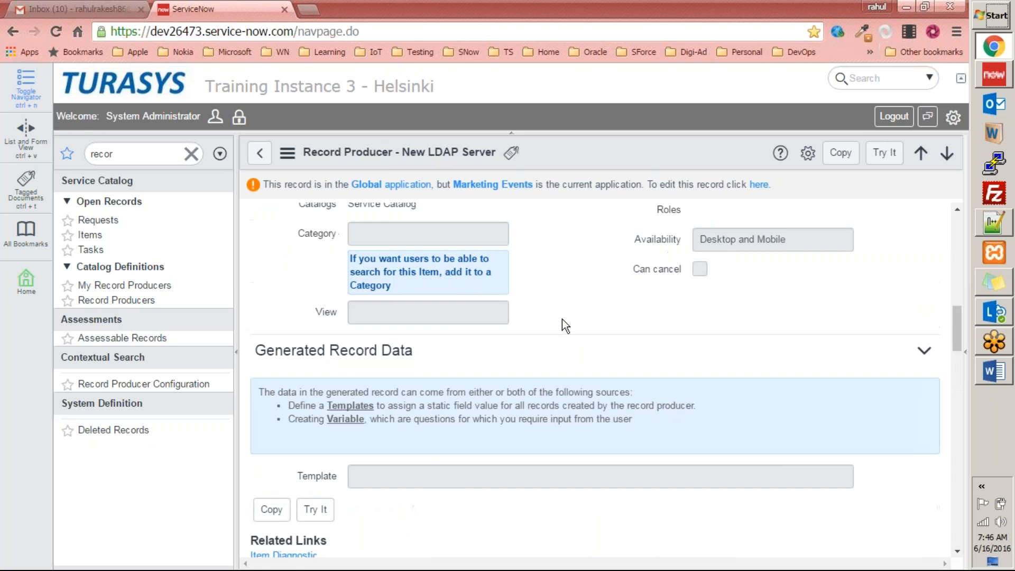
pyautogui.scroll(4, 563, 319)
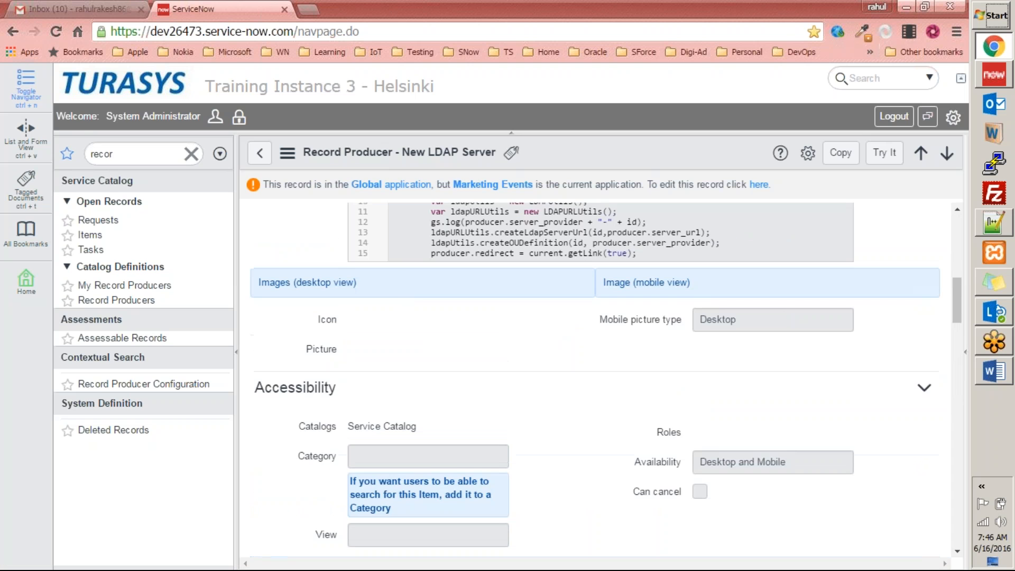
pyautogui.scroll(3, 360, 236)
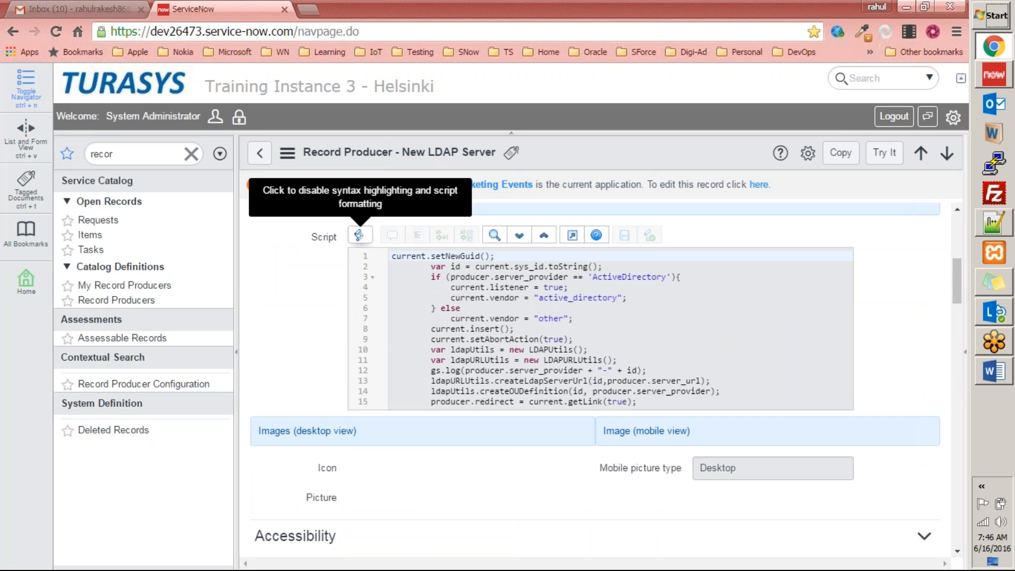
pyautogui.click(258, 156)
# Filter the application navigator by "change" and look over the modules of the Change application.
pyautogui.click(147, 149)
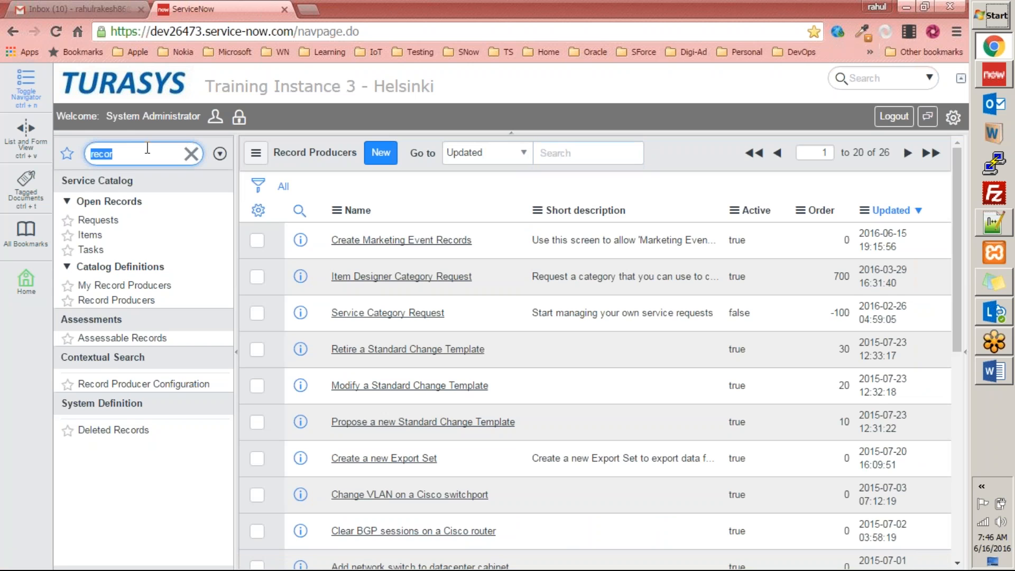
pyautogui.press('BackSpace')
pyautogui.write('change')
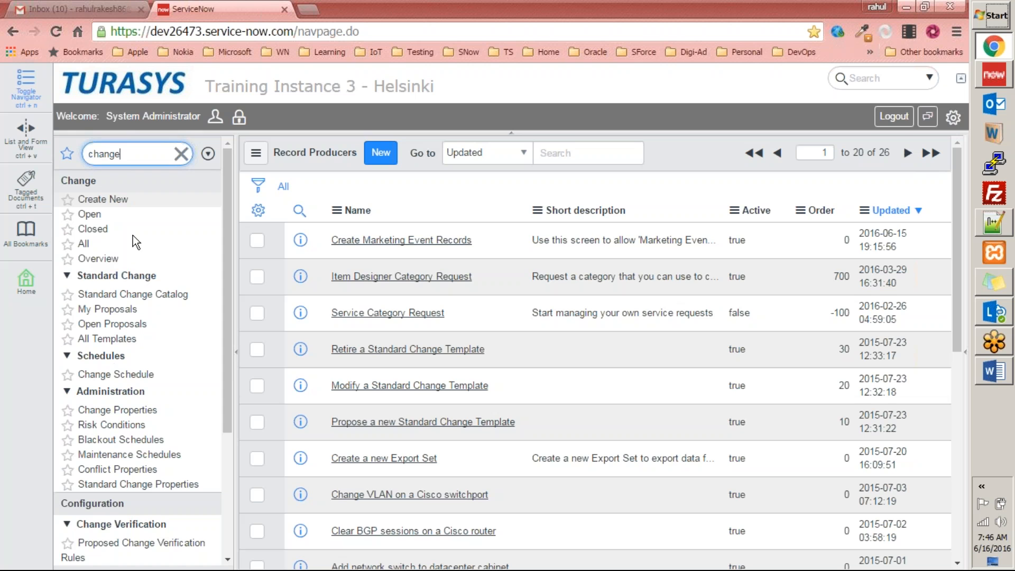
pyautogui.click(114, 506)
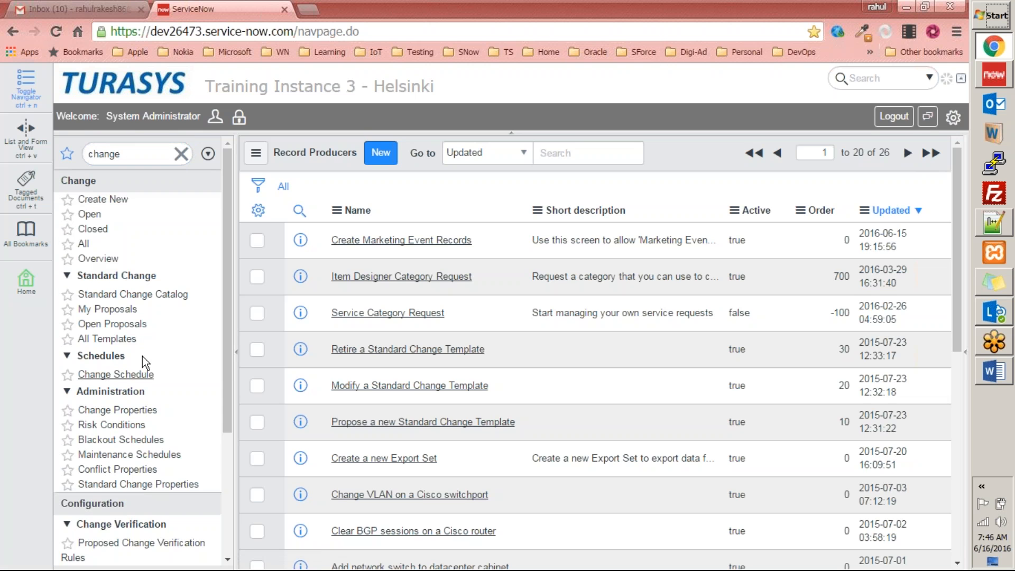
pyautogui.click(95, 182)
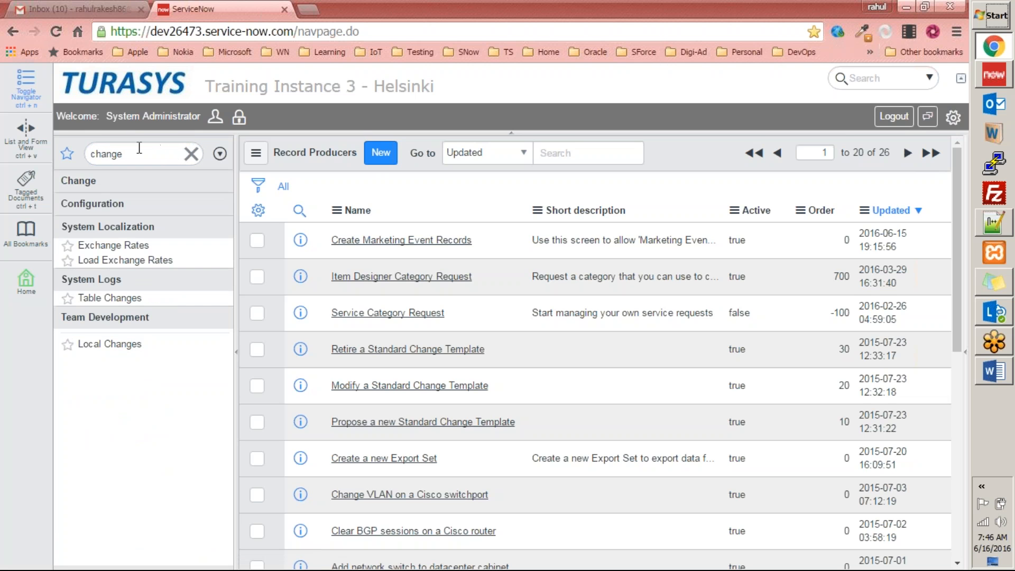
pyautogui.click(80, 182)
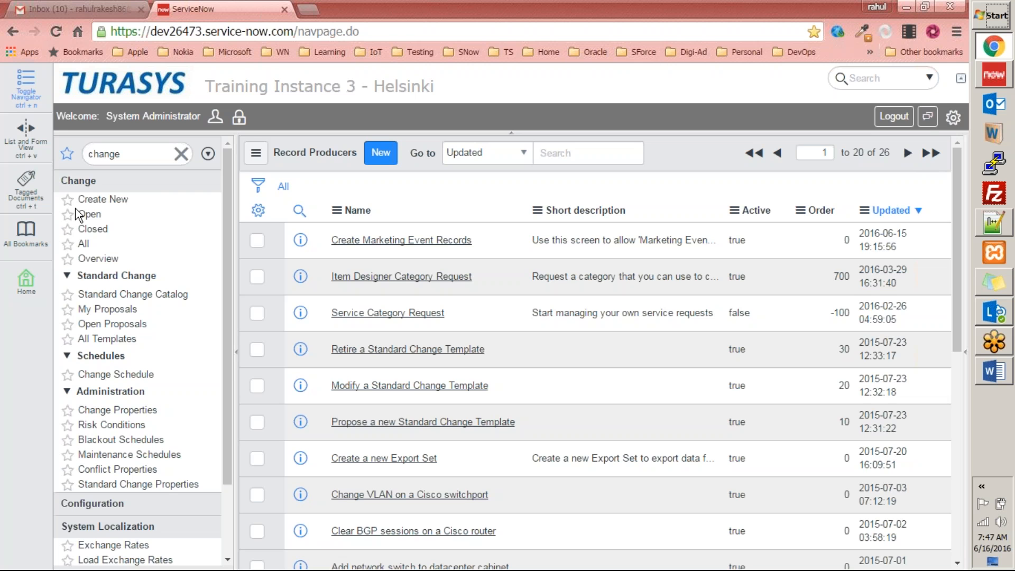
# Look up the problem, incident and knowledge modules by filtering the application navigator for each in turn.
pyautogui.doubleClick(135, 154)
pyautogui.write('p')
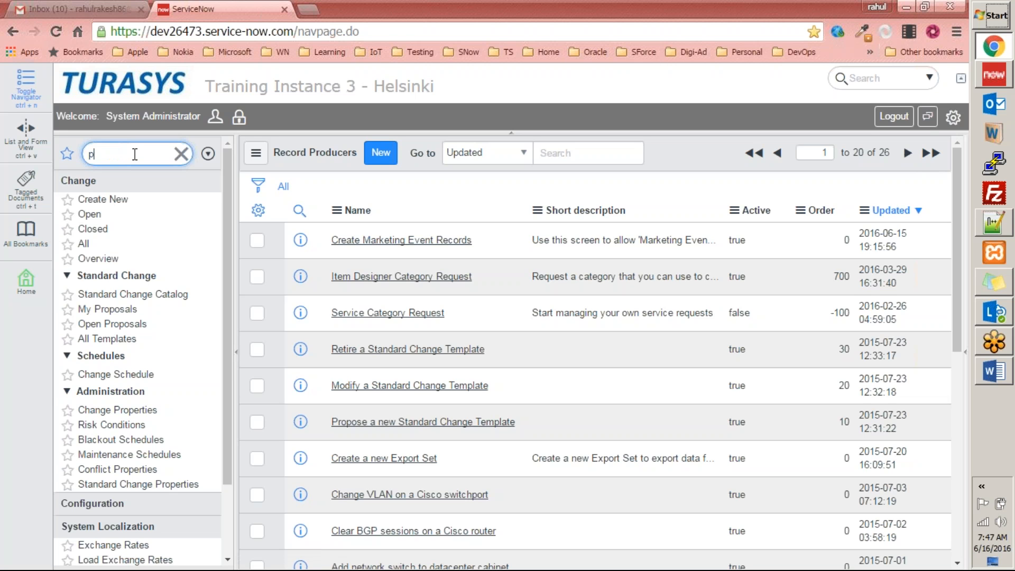
pyautogui.write('roble')
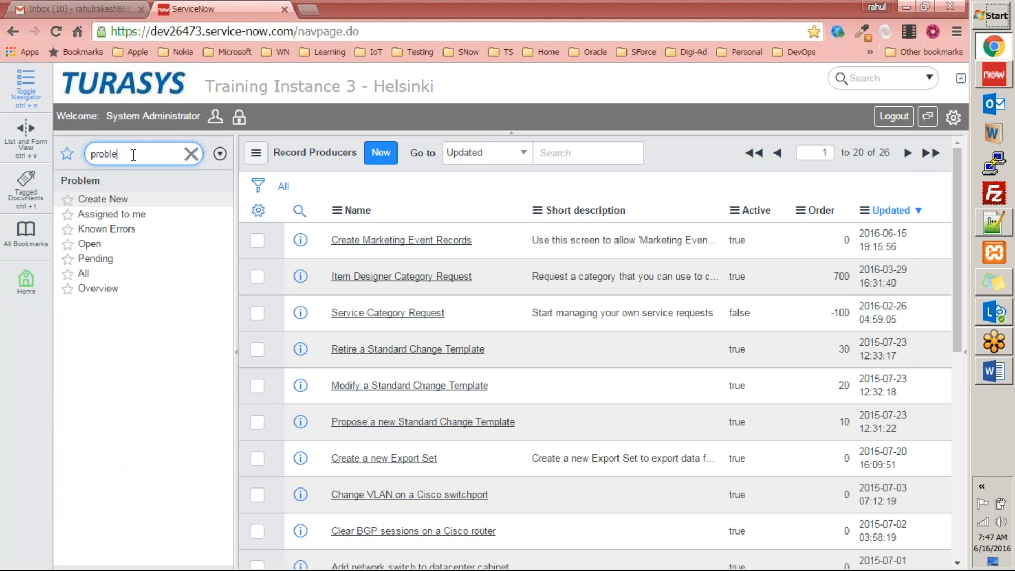
pyautogui.doubleClick(96, 152)
pyautogui.write('inciden')
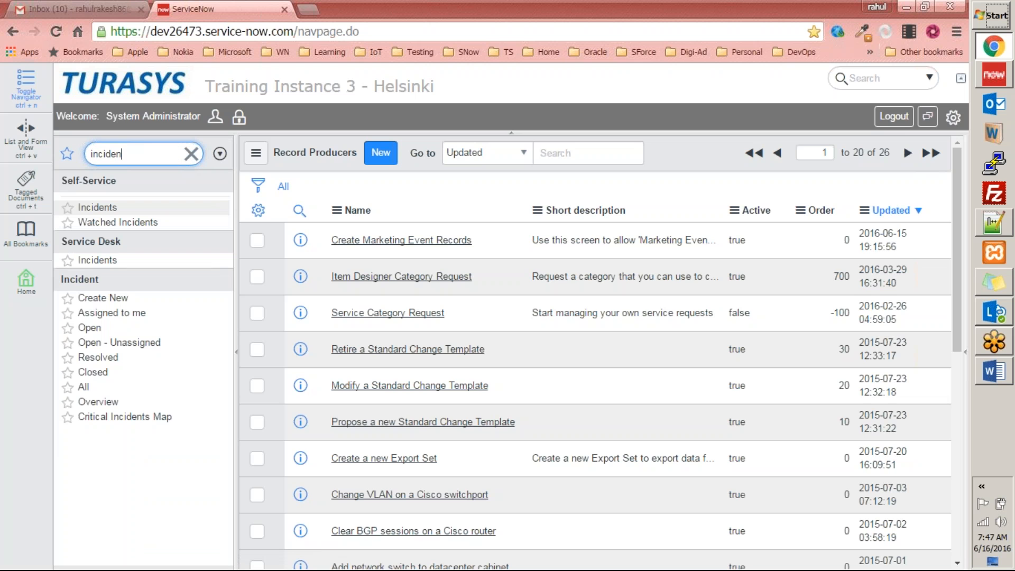
pyautogui.moveTo(140, 150); pyautogui.dragTo(45, 148)
pyautogui.write('knowle')
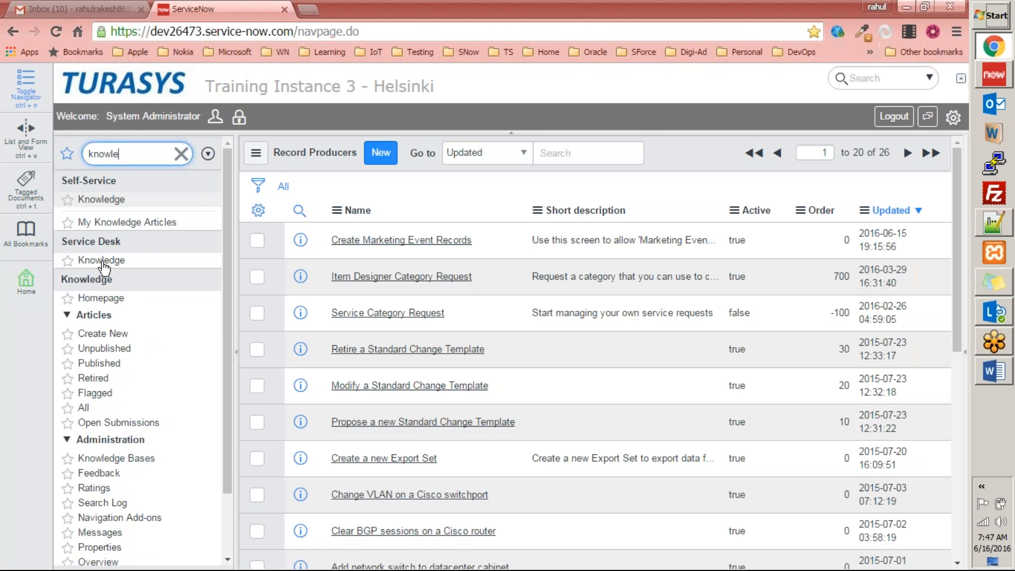
# Look up the project and test modules by filtering the application navigator for "project" and "test" in turn.
pyautogui.moveTo(145, 155); pyautogui.dragTo(11, 150)
pyautogui.write('project')
pyautogui.press('BackSpace')
pyautogui.press('BackSpace')
pyautogui.press('BackSpace')
pyautogui.press('BackSpace')
pyautogui.press('BackSpace')
pyautogui.press('BackSpace')
pyautogui.press('BackSpace')
pyautogui.write('tem')
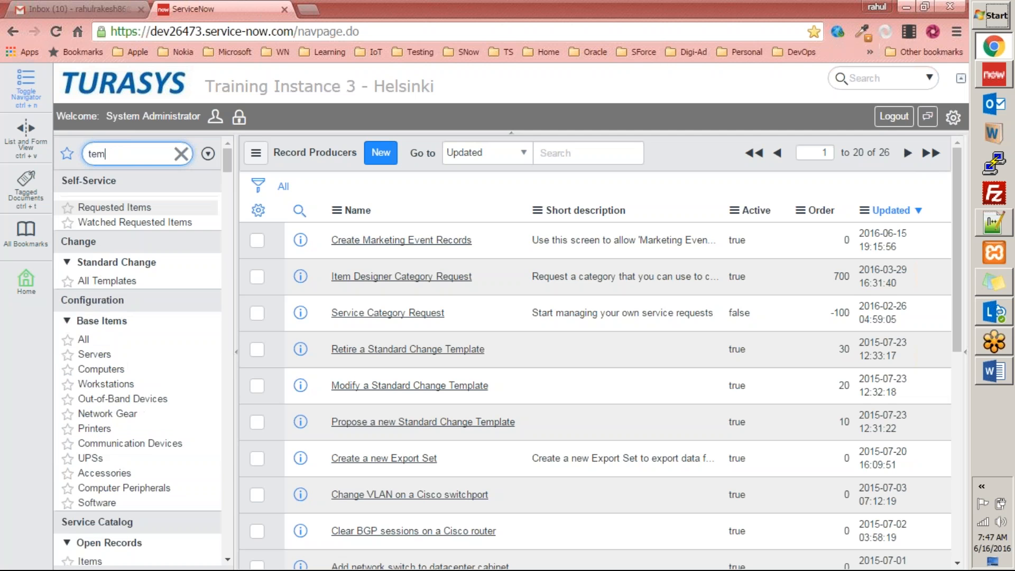
pyautogui.press('BackSpace')
pyautogui.write('st')
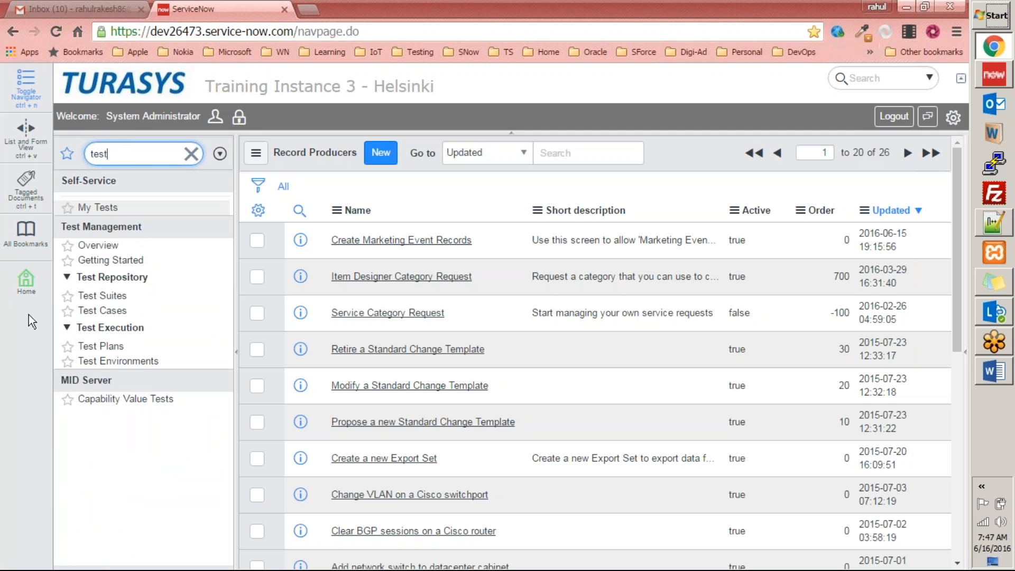
# Filter the application navigator by "market" to view the Marketing Events Application modules, and clear the filter.
pyautogui.click(191, 154)
pyautogui.write('marke')
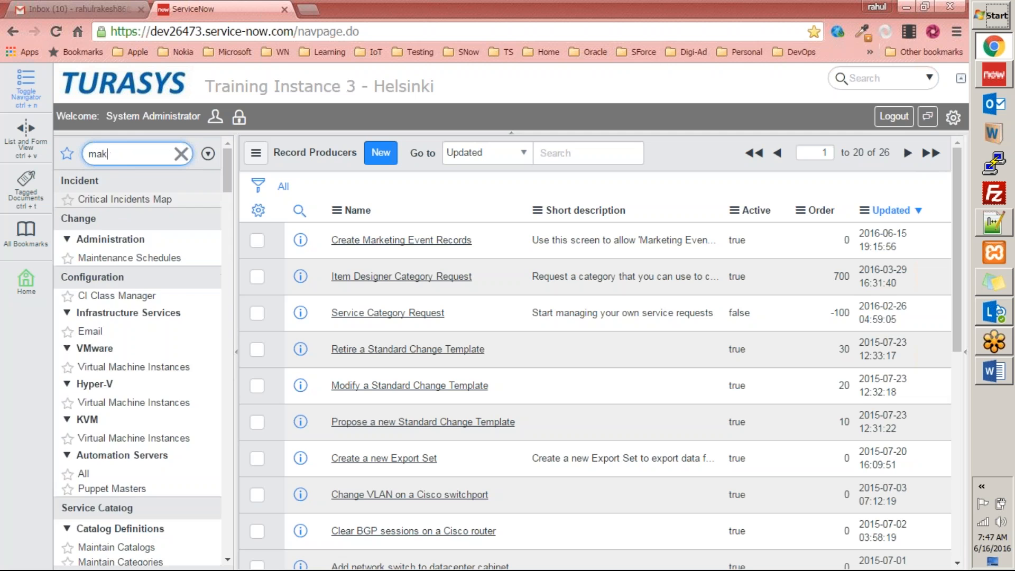
pyautogui.write('t')
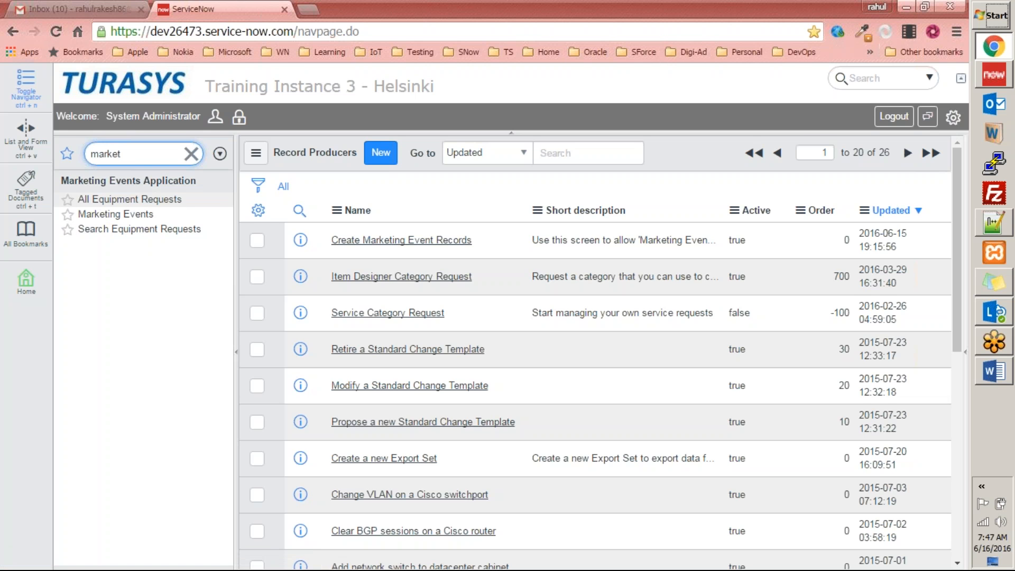
pyautogui.moveTo(146, 154); pyautogui.dragTo(8, 153)
pyautogui.press('BackSpace')
# Open the bookmarked Training Instance 2 in a new browser tab, highlight its title, and collapse its navigator applications.
pyautogui.click(308, 9)
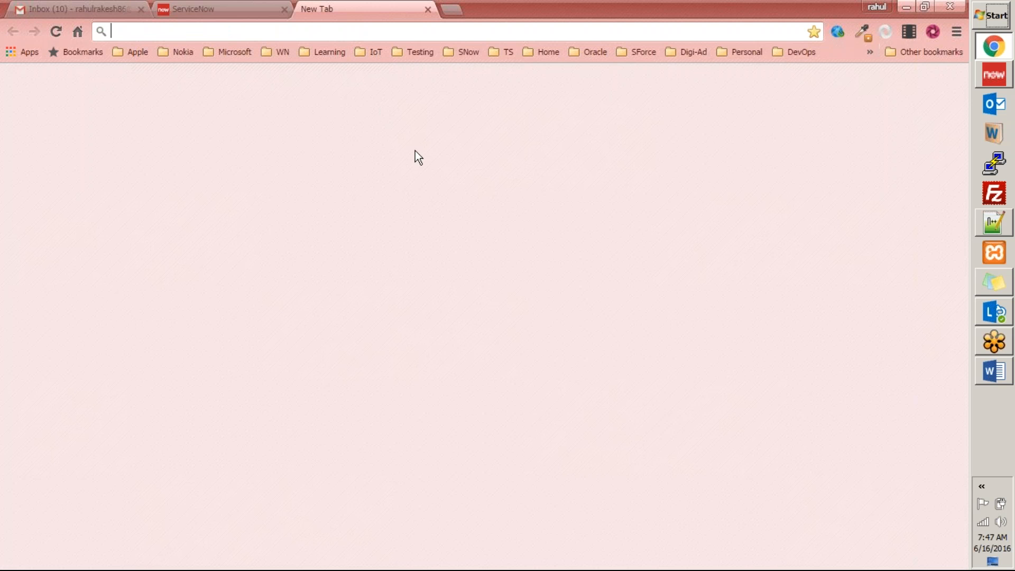
pyautogui.click(468, 53)
pyautogui.moveTo(492, 111)
pyautogui.click(579, 228)
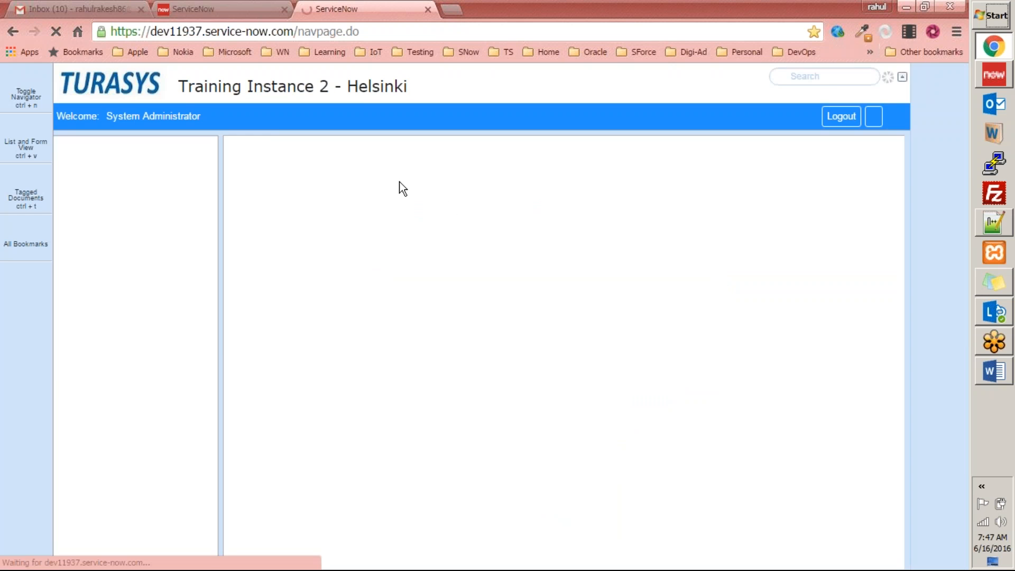
pyautogui.moveTo(410, 90); pyautogui.dragTo(179, 85)
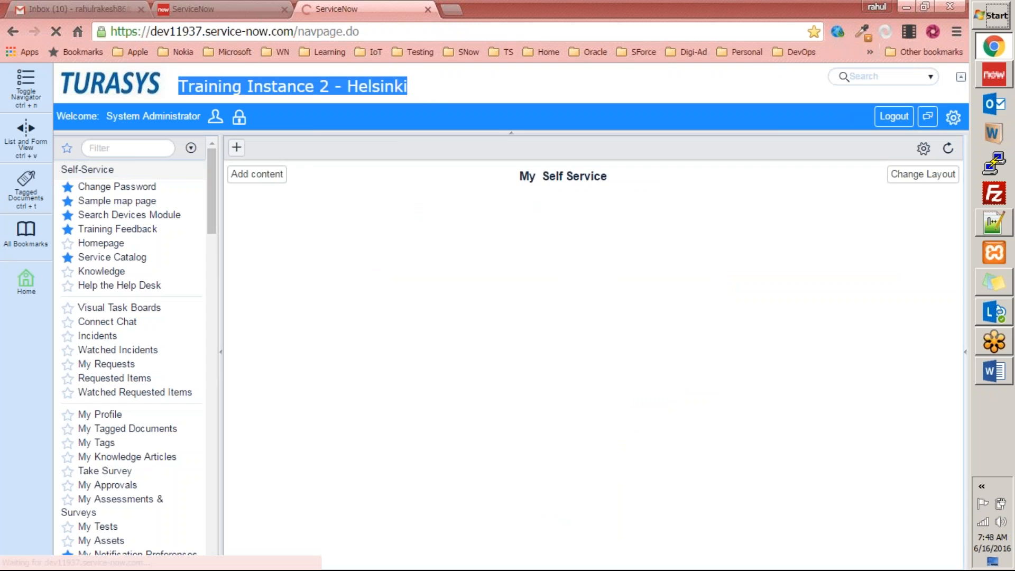
pyautogui.click(148, 170)
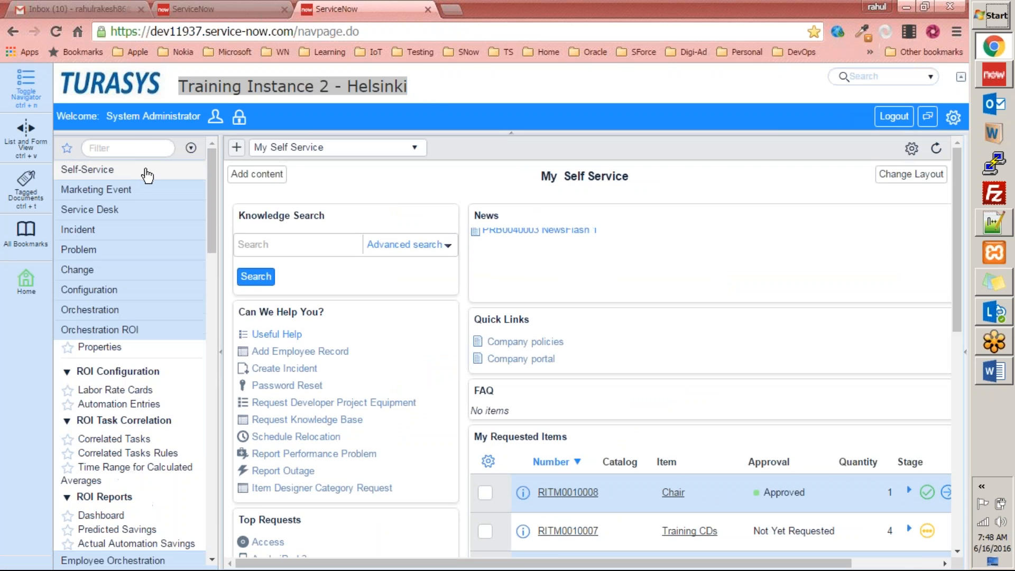
# Filter Training Instance 2's navigator by "pc o", clear the filter, and close the tab to return to Training Instance 3.
pyautogui.click(135, 146)
pyautogui.write('pc o')
pyautogui.press('BackSpace')
pyautogui.press('BackSpace')
pyautogui.press('BackSpace')
pyautogui.press('BackSpace')
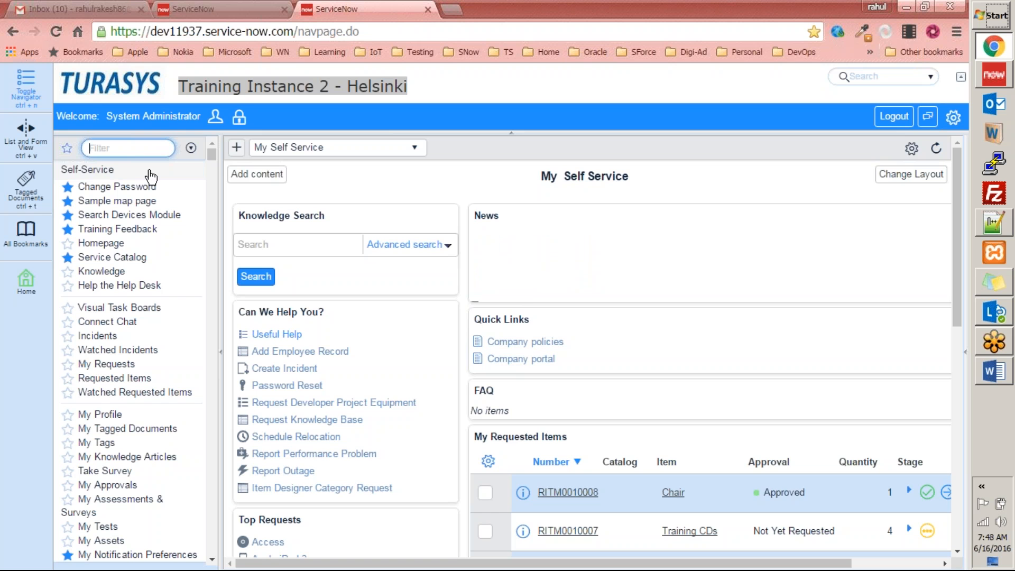
pyautogui.click(428, 10)
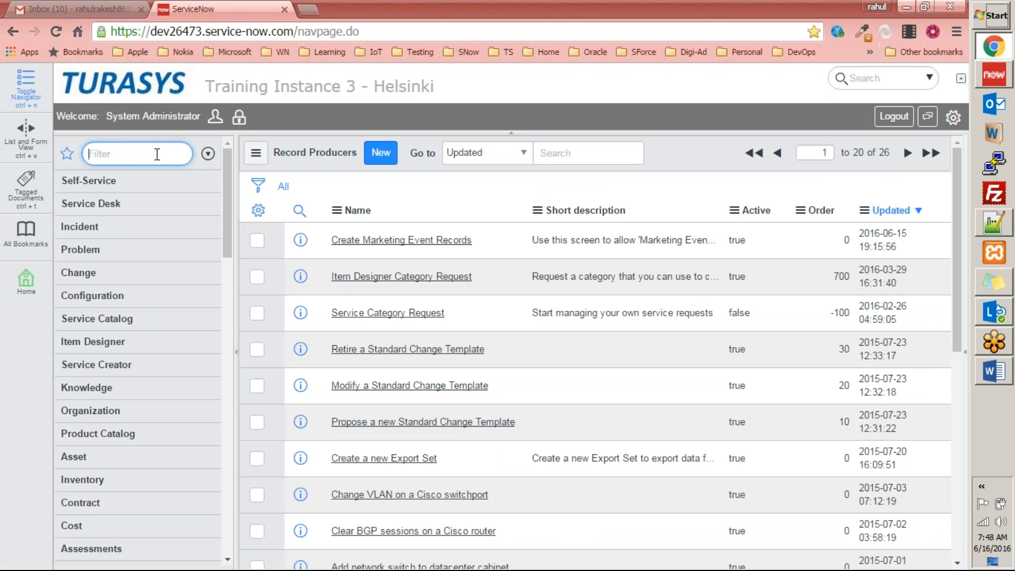
# Filter the navigator by "config" and collapse the Application Servers, Servers, Clusters, Database Servers and Database Instances groups.
pyautogui.write('config')
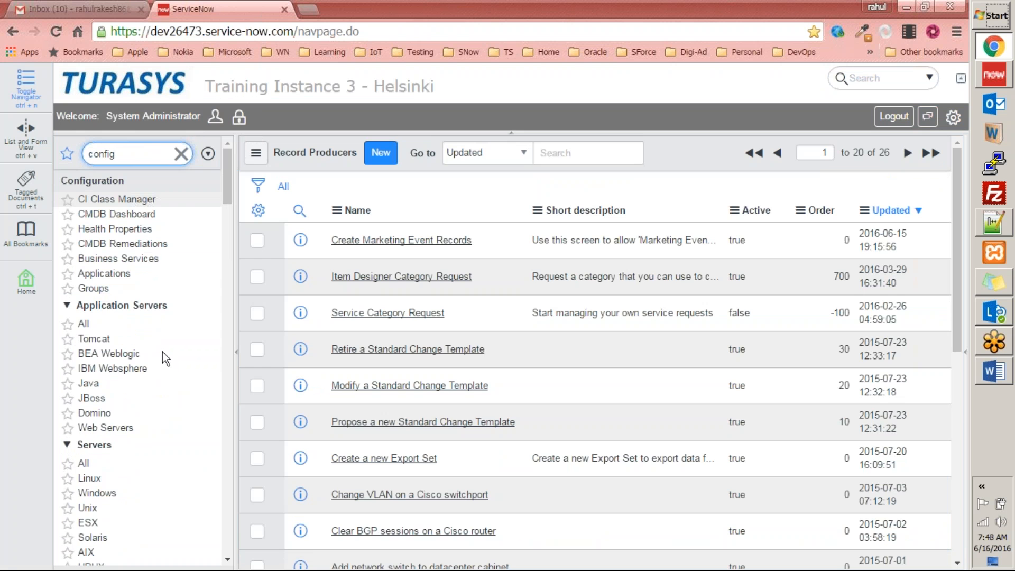
pyautogui.moveTo(227, 174)
pyautogui.mouseDown()
pyautogui.moveTo(224, 334)
pyautogui.moveTo(226, 157)
pyautogui.mouseUp()
pyautogui.click(67, 305)
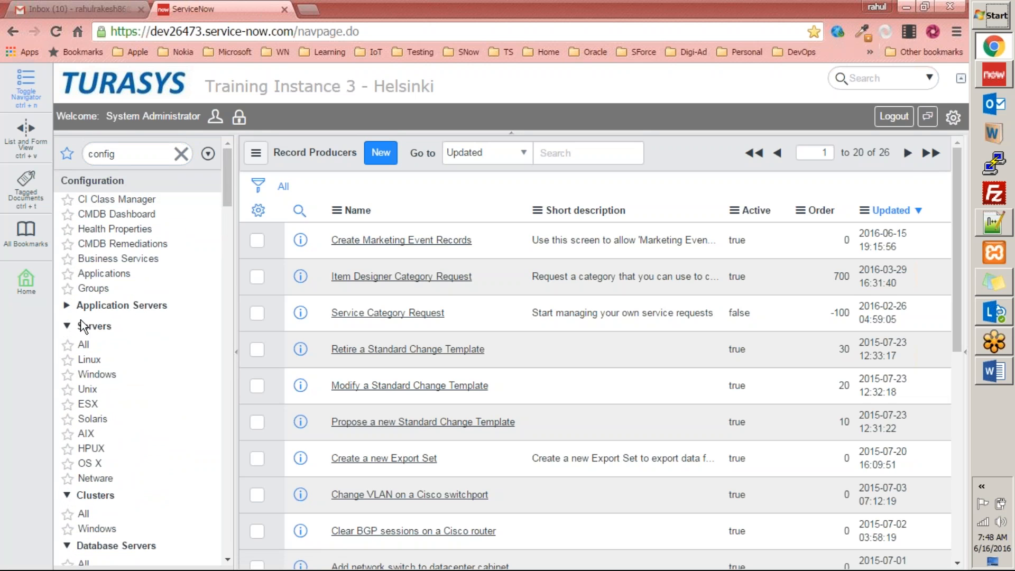
pyautogui.click(67, 326)
pyautogui.click(67, 346)
pyautogui.click(67, 367)
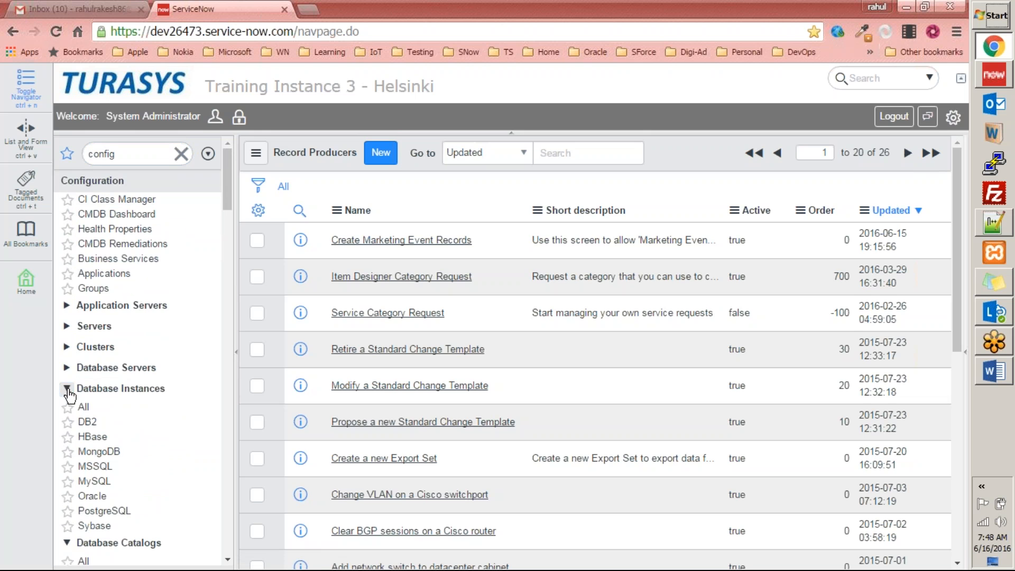
pyautogui.click(67, 388)
# Collapse the Configuration groups from Database Catalogs, Network, Load Balancers and Data Center through Infrastructure Services, VMware and Hyper-V.
pyautogui.scroll(-2, 106, 361)
pyautogui.click(67, 336)
pyautogui.click(67, 356)
pyautogui.click(67, 376)
pyautogui.click(66, 394)
pyautogui.scroll(-2, 65, 407)
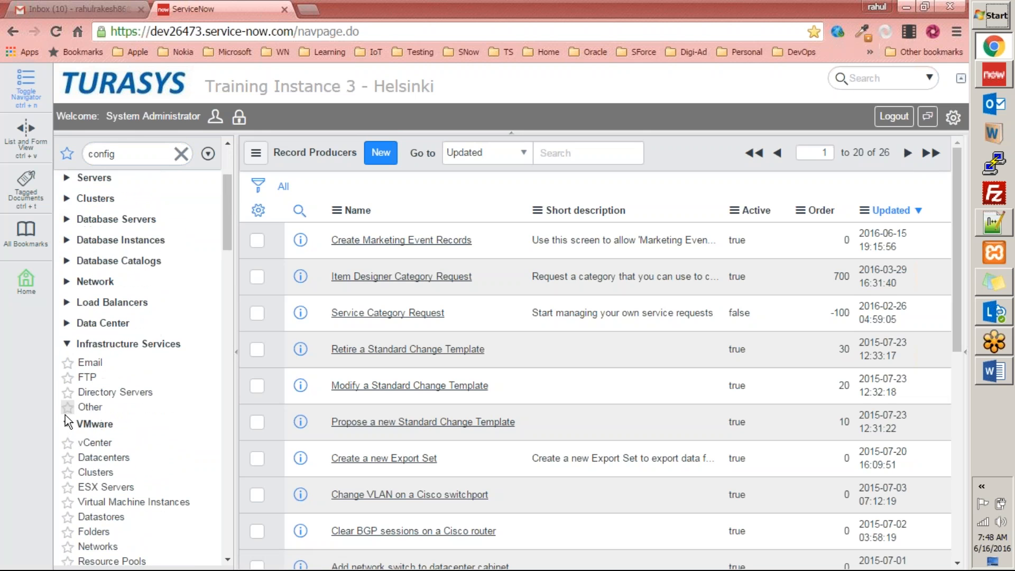
pyautogui.click(67, 344)
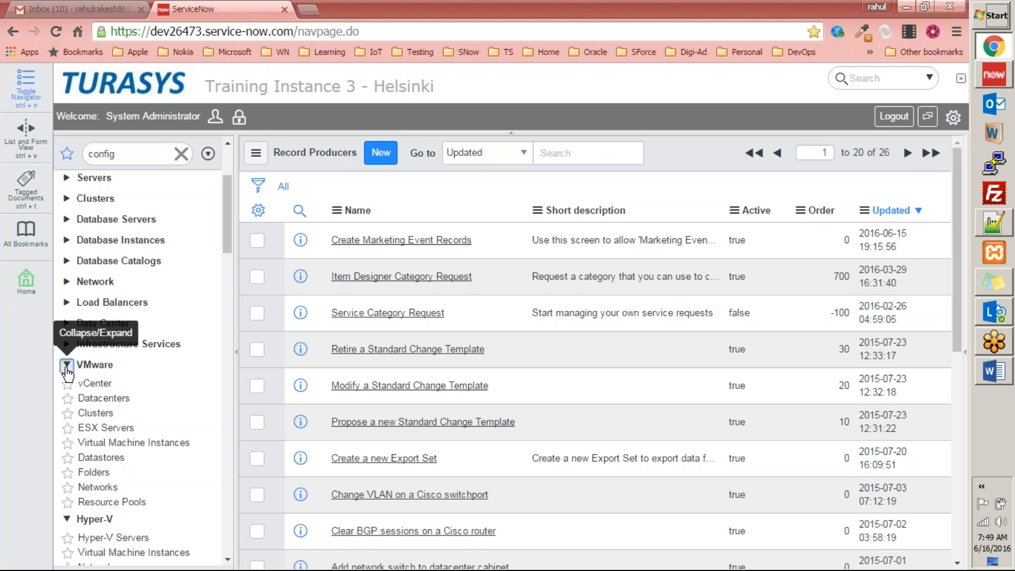
pyautogui.click(66, 364)
pyautogui.click(67, 385)
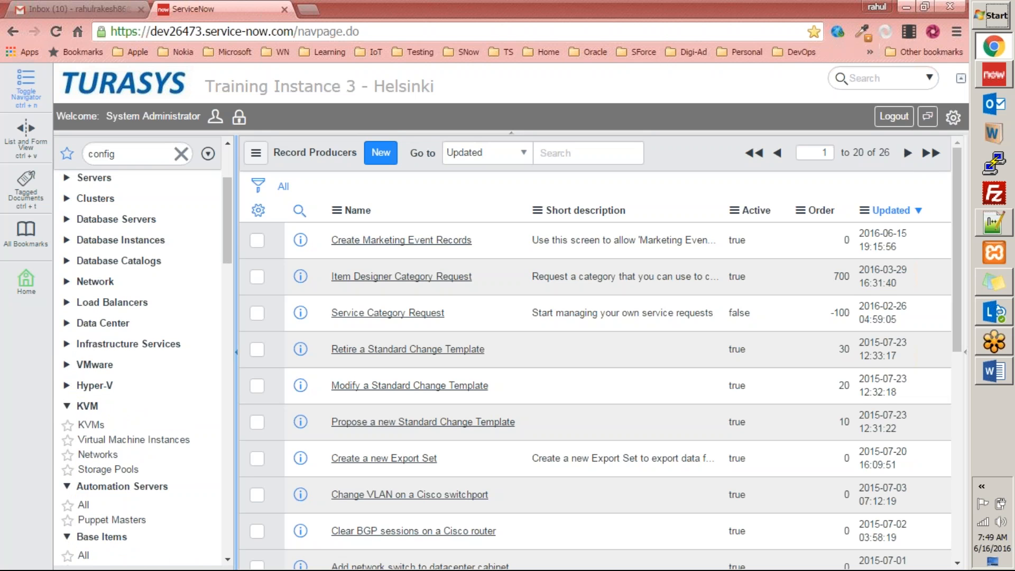
# Collapse the KVM, Automation Servers, Base Items, Storage, Storage Networks (SAN) and Relationships groups, and highlight the Relationships heading.
pyautogui.moveTo(226, 220)
pyautogui.mouseDown()
pyautogui.moveTo(230, 201)
pyautogui.moveTo(229, 220)
pyautogui.mouseUp()
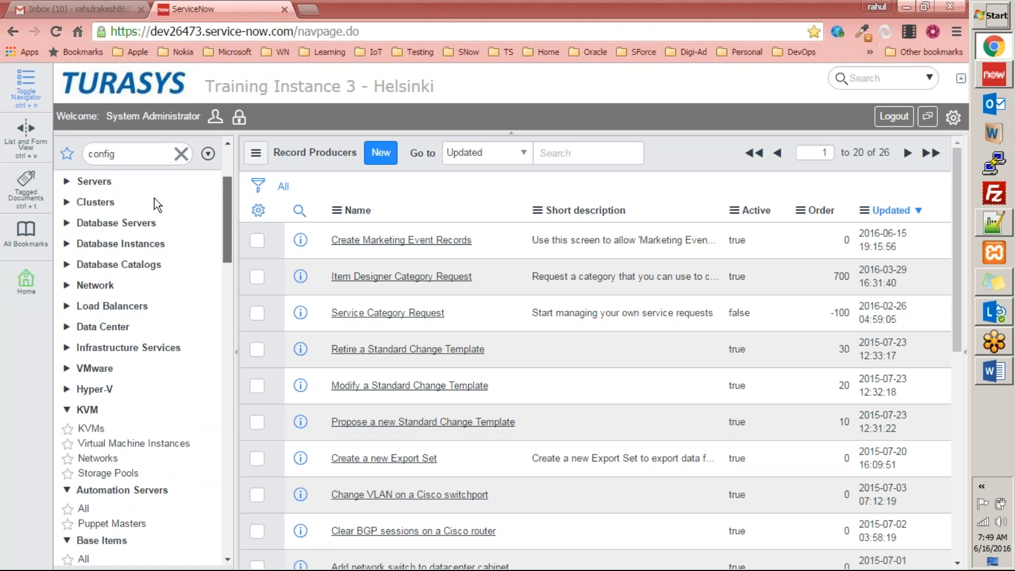
pyautogui.moveTo(229, 221); pyautogui.dragTo(232, 192)
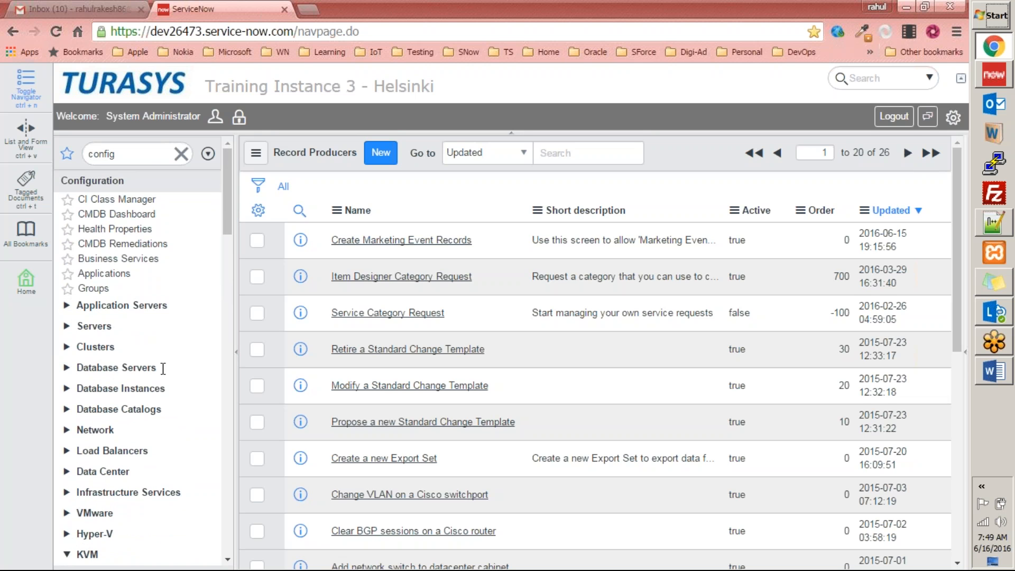
pyautogui.moveTo(230, 202); pyautogui.dragTo(223, 255)
pyautogui.click(67, 291)
pyautogui.click(67, 312)
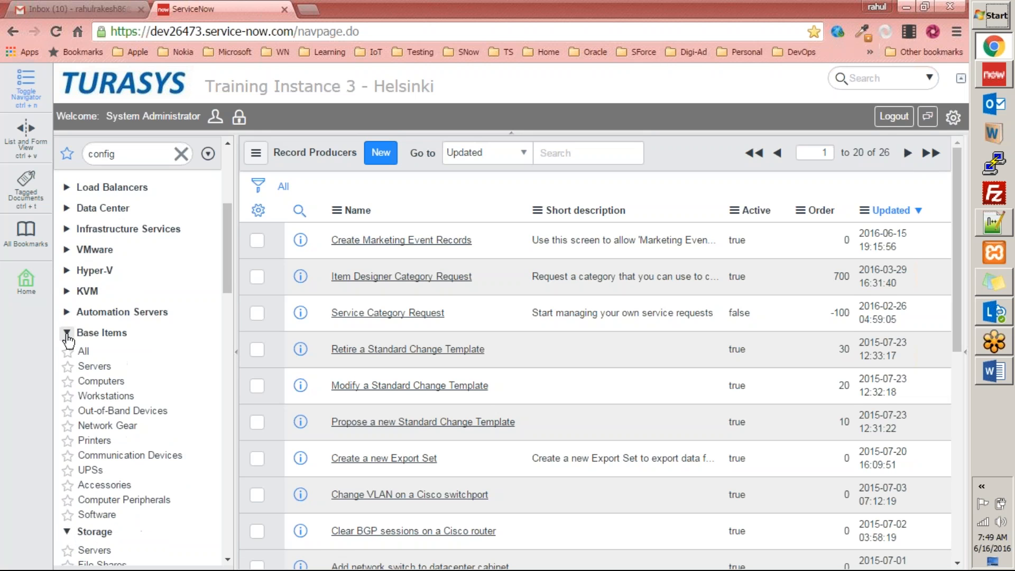
pyautogui.click(67, 333)
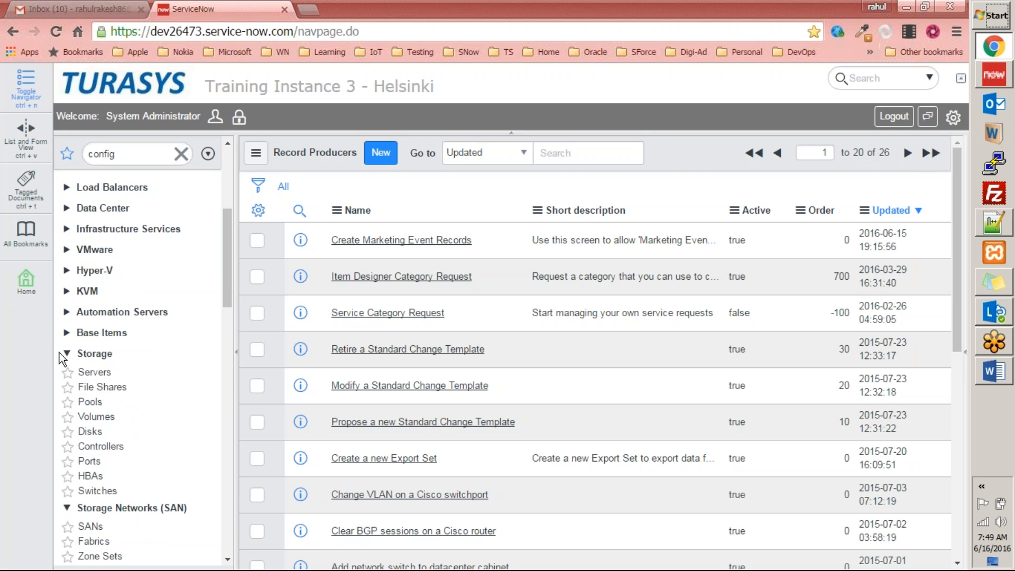
pyautogui.click(66, 353)
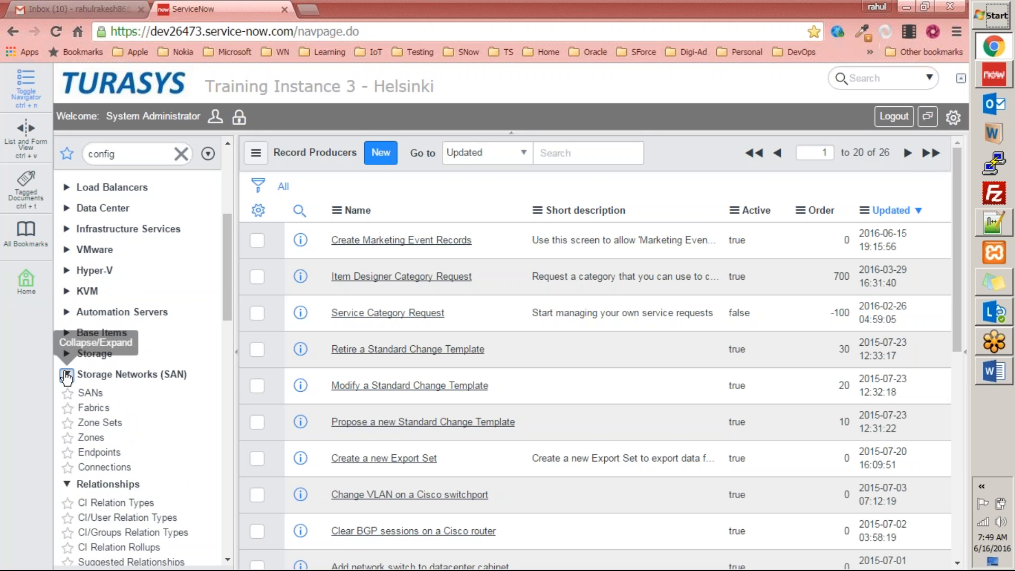
pyautogui.click(67, 375)
pyautogui.click(66, 394)
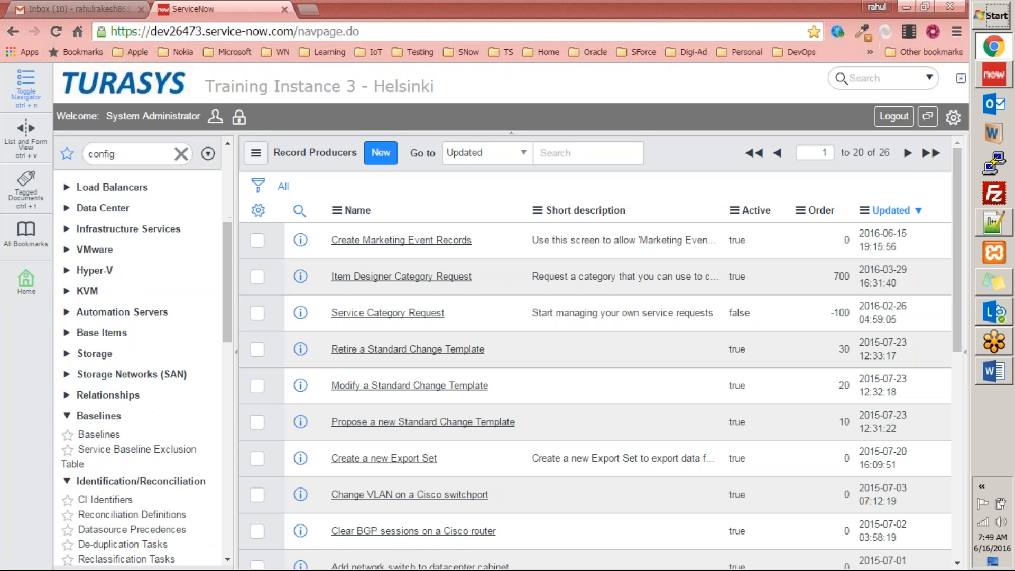
pyautogui.moveTo(142, 398); pyautogui.dragTo(74, 396)
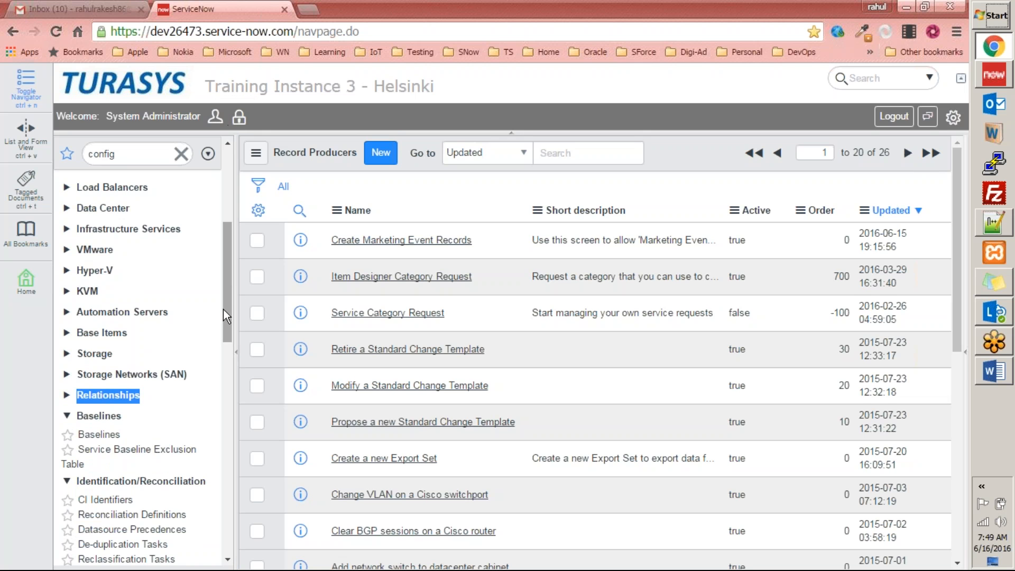
pyautogui.moveTo(227, 306); pyautogui.dragTo(224, 228)
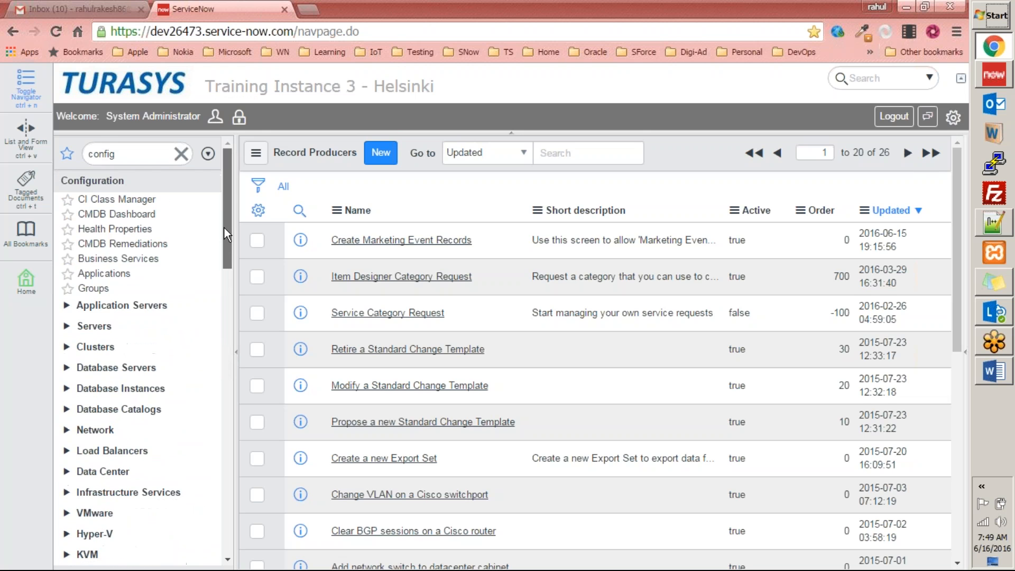
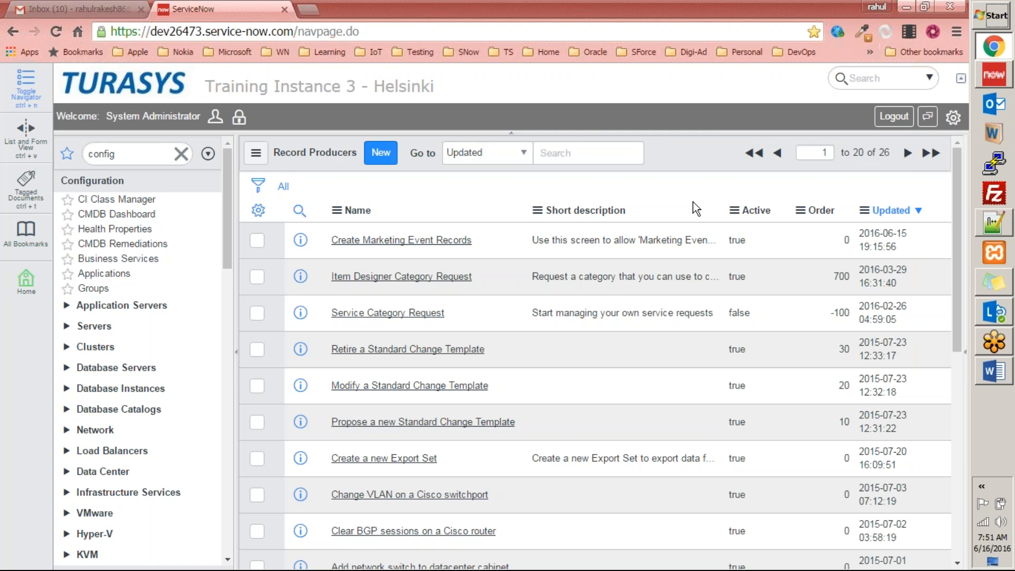
# Filter the navigator by "inci" and open the form for creating a new incident.
pyautogui.doubleClick(157, 152)
pyautogui.write('in')
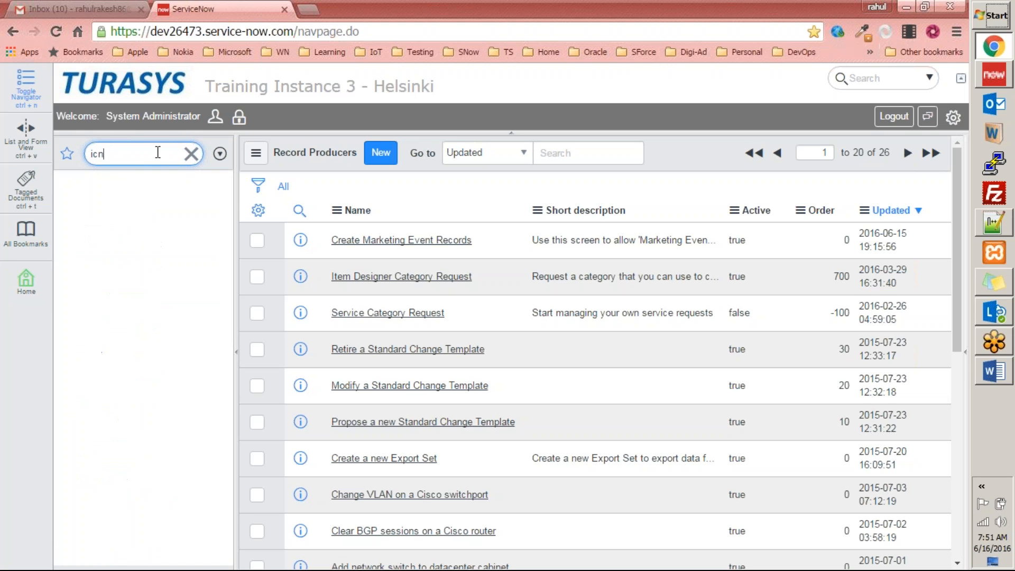
pyautogui.write('ci')
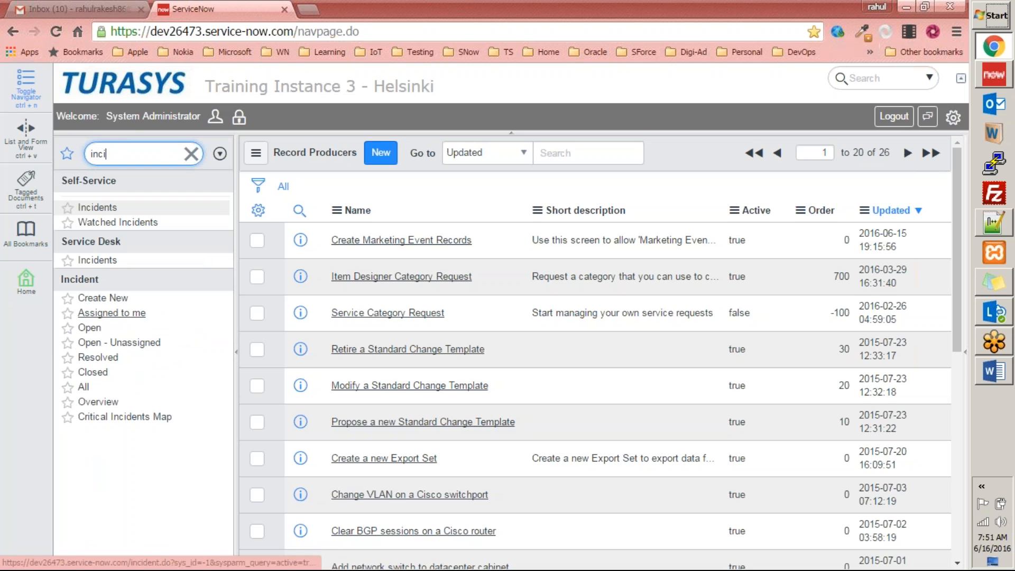
pyautogui.click(105, 302)
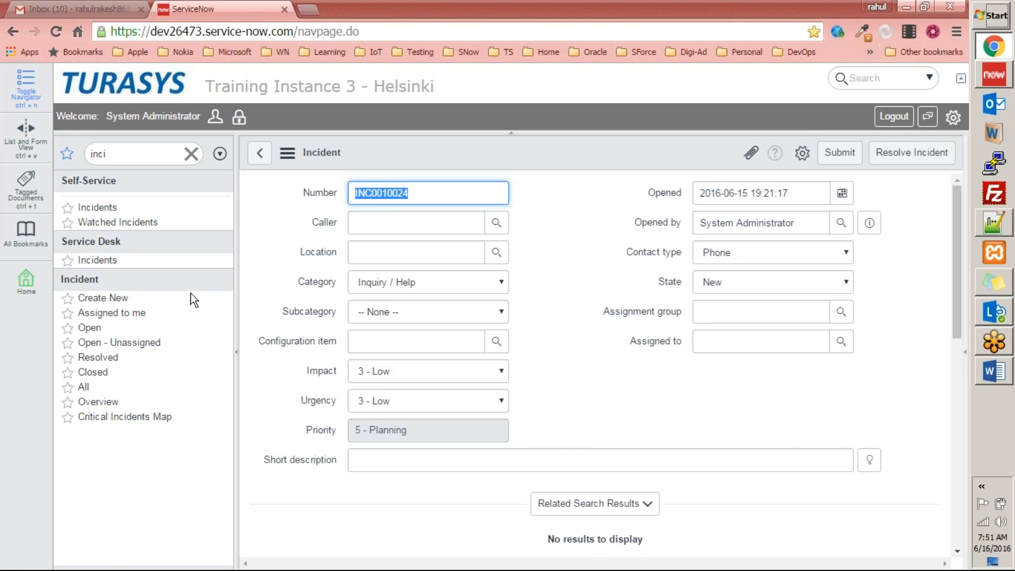
# Highlight the new incident's Number value and enter the assignee's first name in the Assigned to field.
pyautogui.click(425, 199)
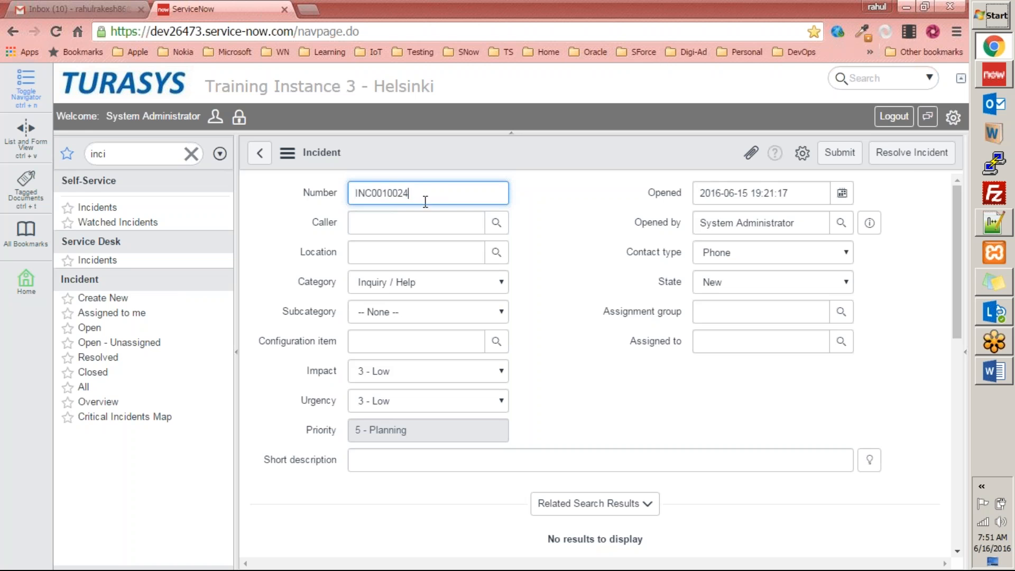
pyautogui.doubleClick(363, 193)
pyautogui.click(497, 194)
pyautogui.moveTo(414, 191); pyautogui.dragTo(337, 188)
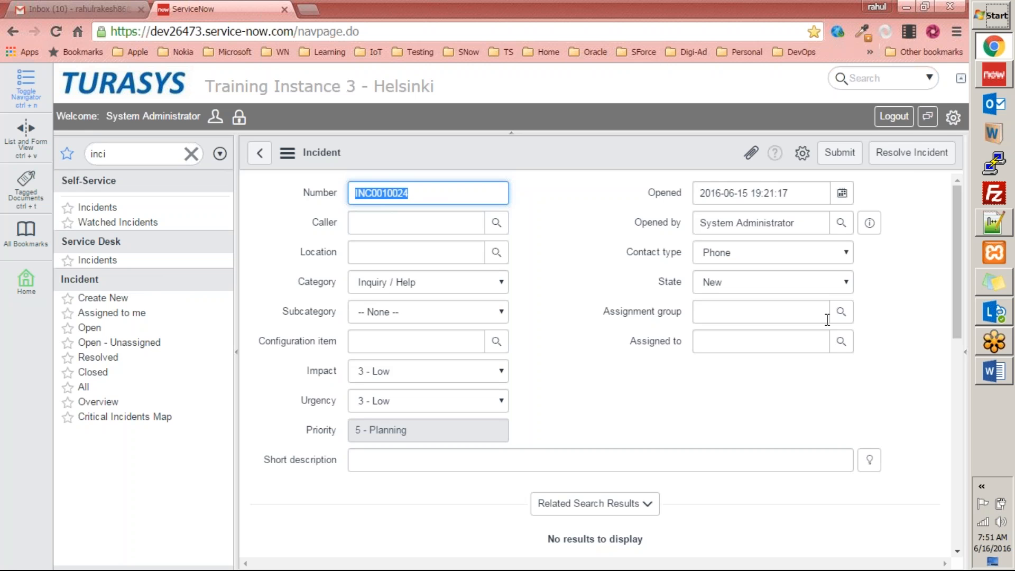
pyautogui.click(776, 343)
pyautogui.write('vikrant')
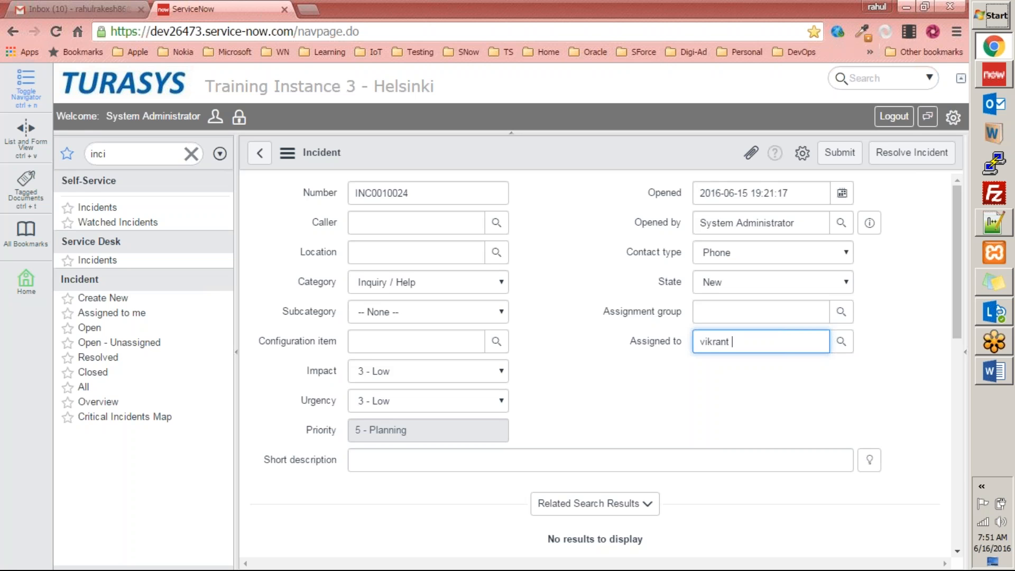
# Examine the new incident form, comparing the Number and Assigned to fields and looking over the Notes section.
pyautogui.moveTo(433, 197); pyautogui.dragTo(309, 196)
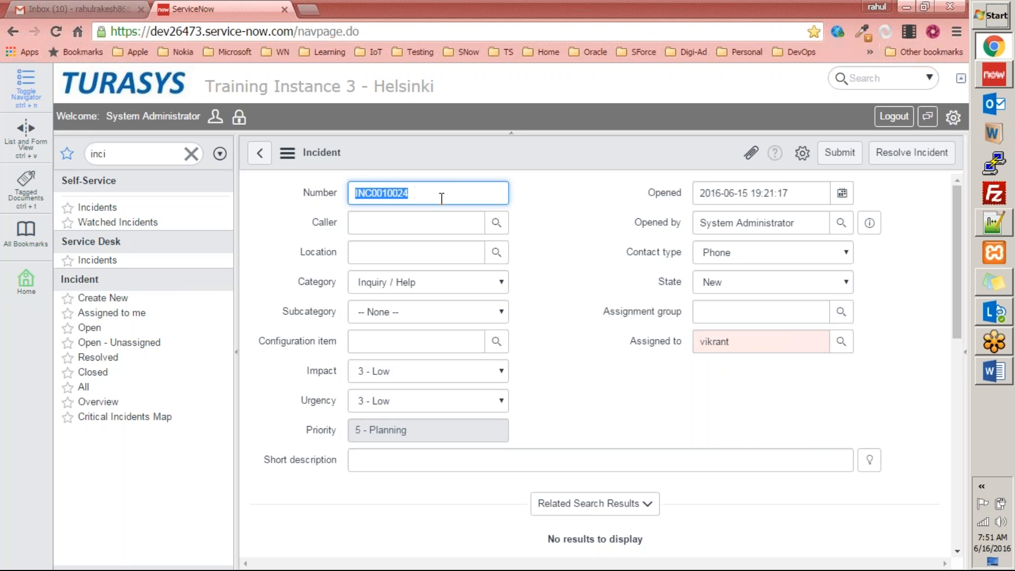
pyautogui.moveTo(743, 342); pyautogui.dragTo(656, 347)
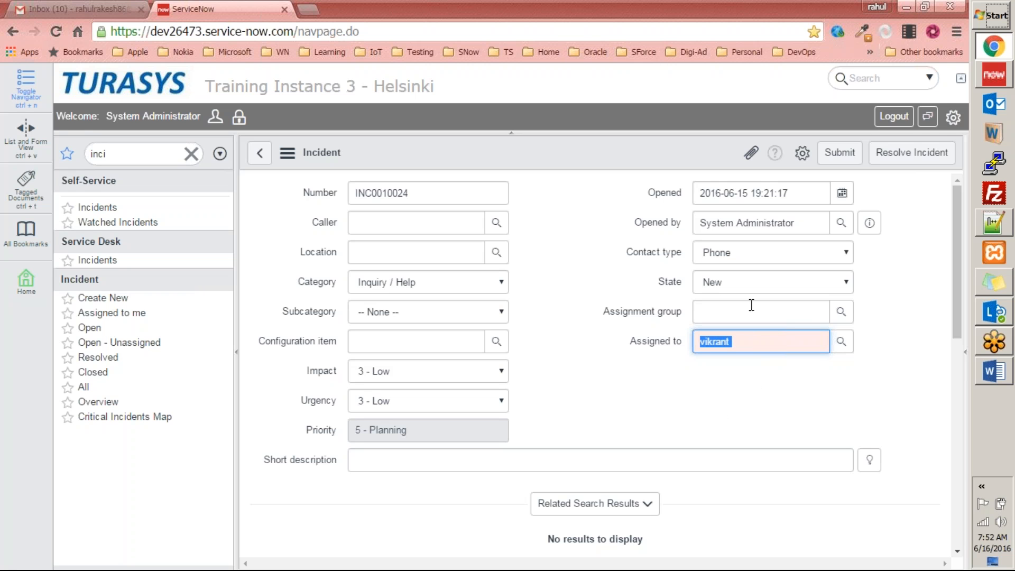
pyautogui.doubleClick(439, 192)
pyautogui.click(621, 247)
pyautogui.moveTo(644, 252); pyautogui.dragTo(638, 253)
pyautogui.click(316, 185)
pyautogui.scroll(-5, 561, 246)
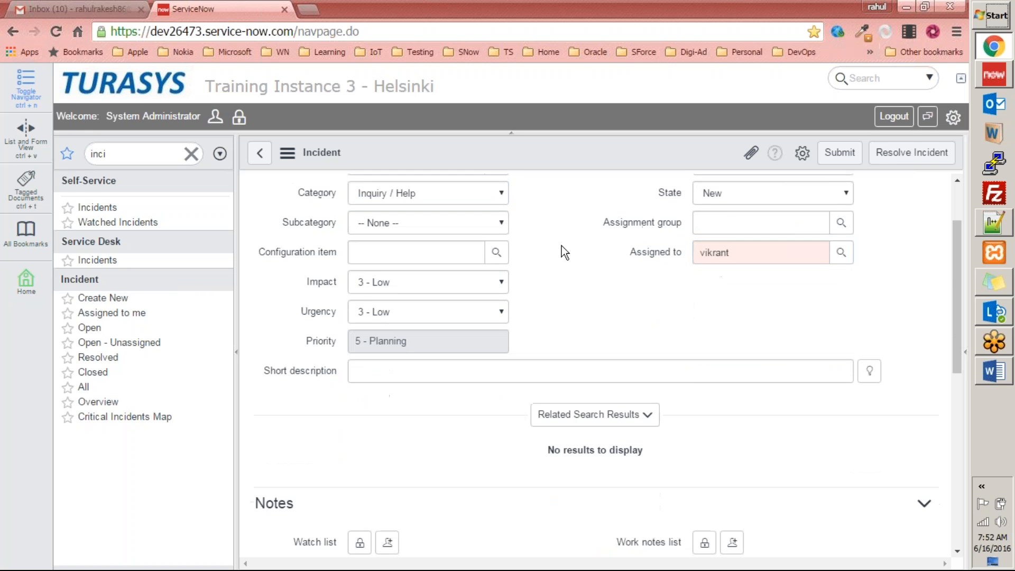
pyautogui.scroll(5, 536, 255)
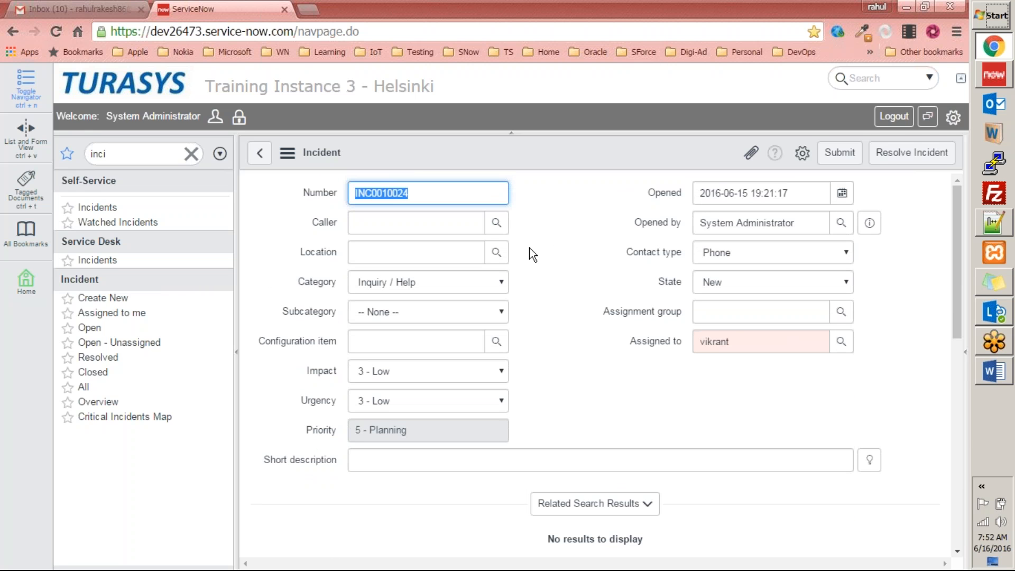
# Filter the navigator by "marke" to look over the Marketing Events Application modules, and clear the filter.
pyautogui.click(550, 169)
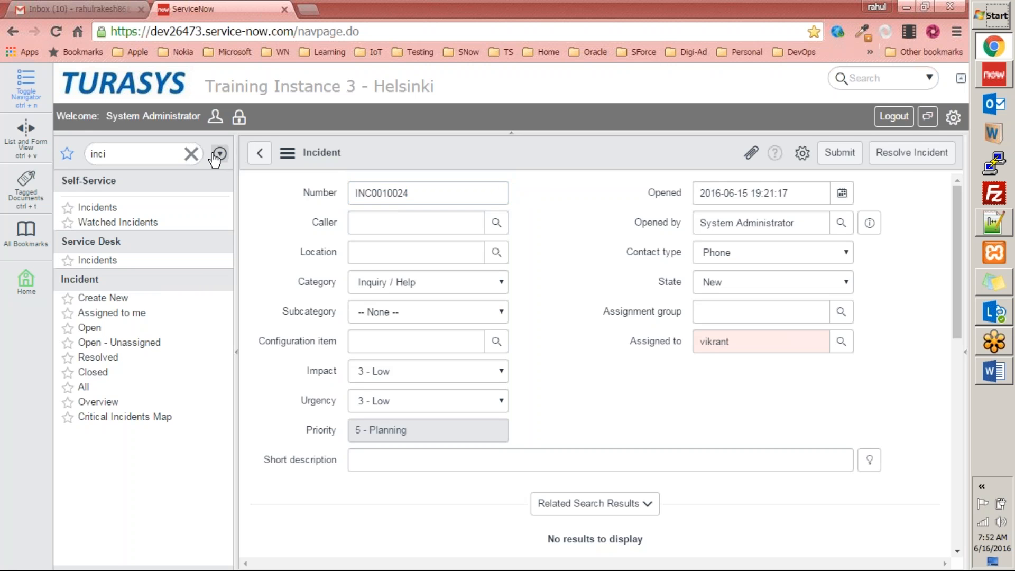
pyautogui.click(191, 154)
pyautogui.write('marke')
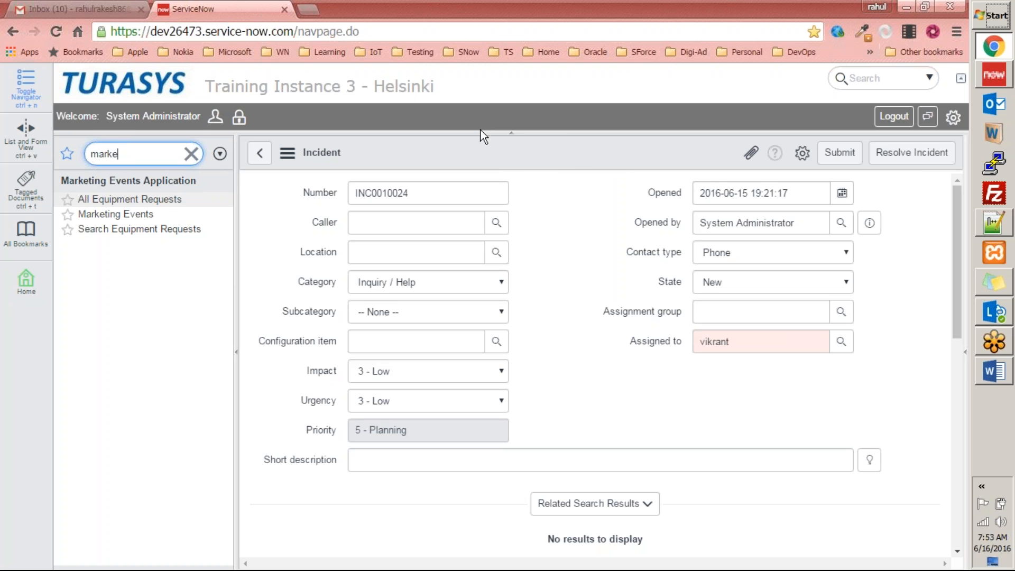
pyautogui.click(191, 153)
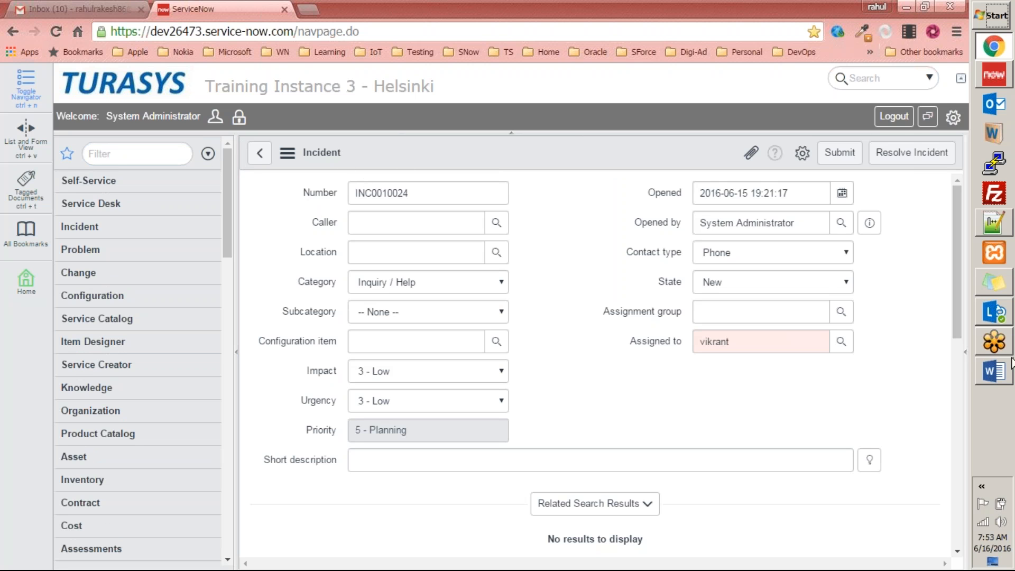
# Switch to Notepad++ and replace the text in the open note with the lines "application", "tables" and "modules".
pyautogui.moveTo(1003, 379)
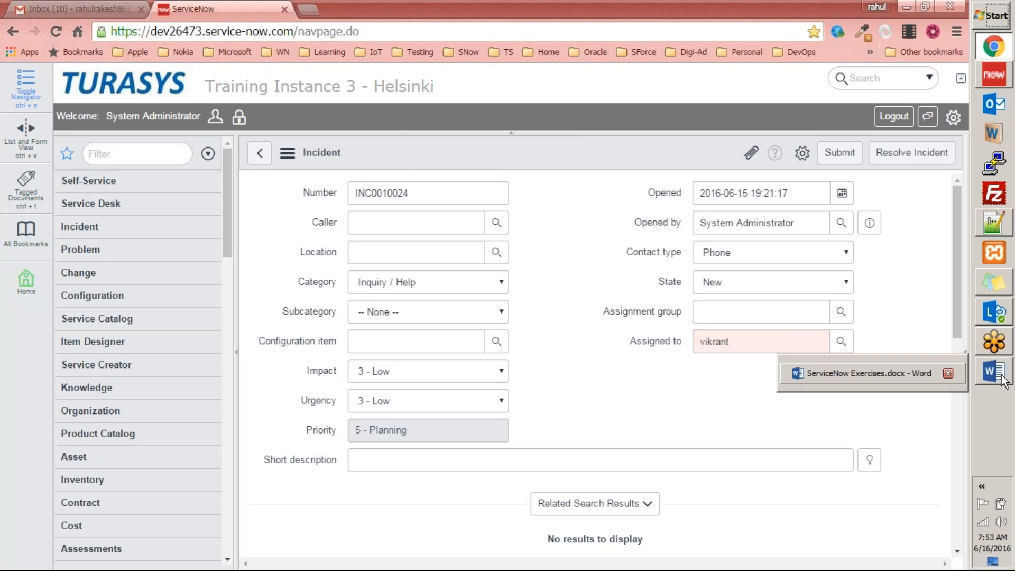
pyautogui.click(993, 224)
pyautogui.press('Delete')
pyautogui.write('application')
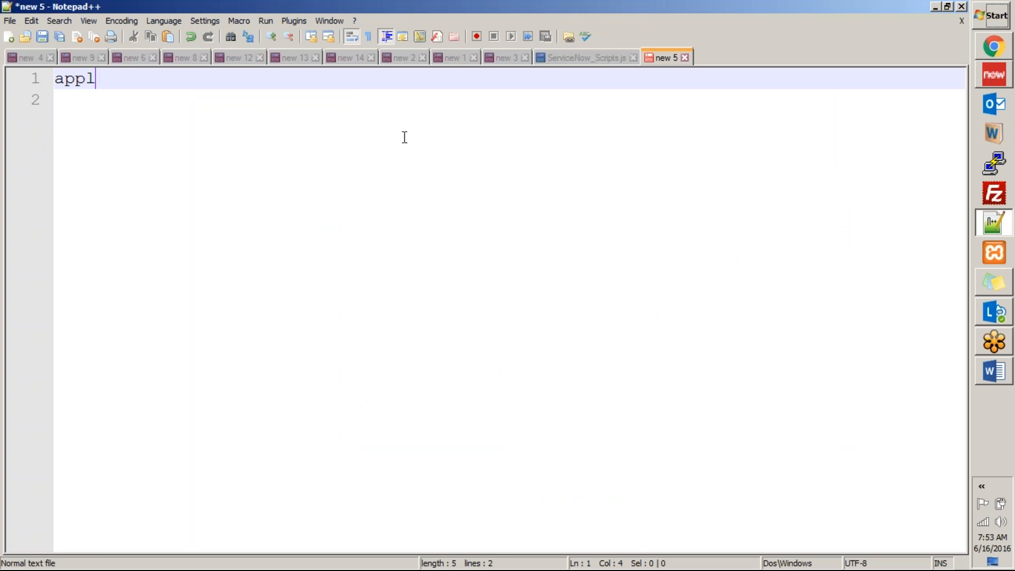
pyautogui.press('Return')
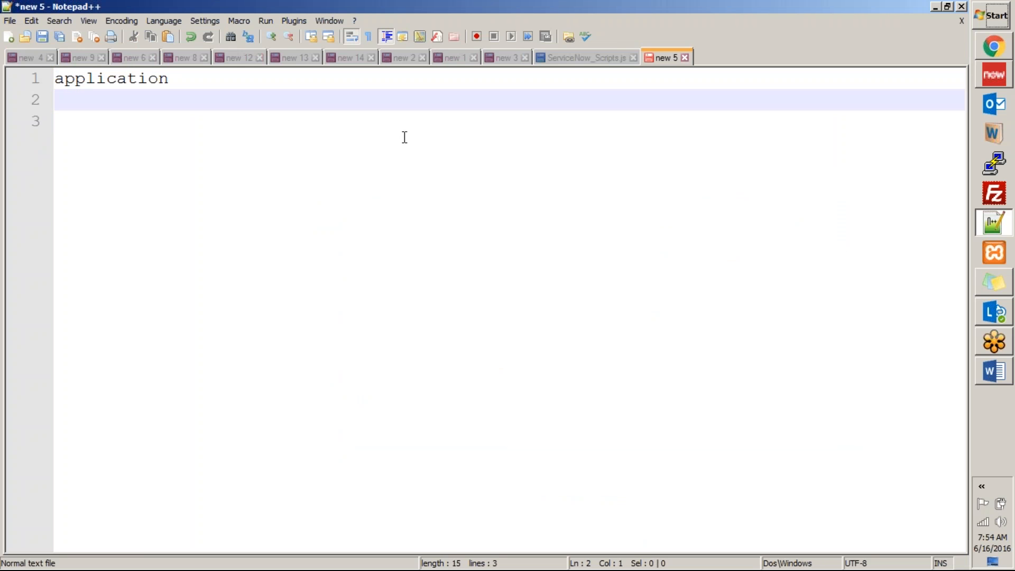
pyautogui.write('tables')
pyautogui.press('Return')
pyautogui.write('moudl')
pyautogui.press('BackSpace')
pyautogui.press('BackSpace')
pyautogui.press('BackSpace')
pyautogui.write('dules')
pyautogui.press('Return')
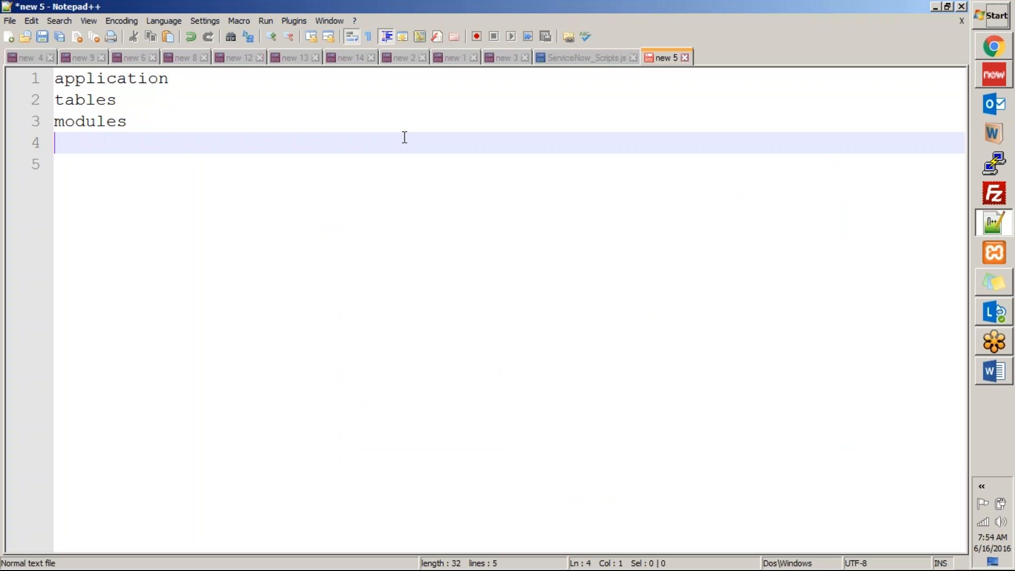
# Add the lines "ui policies", "form designer" and "g_form" to the topic list.
pyautogui.write('ui policies')
pyautogui.press('Return')
pyautogui.write('form desige')
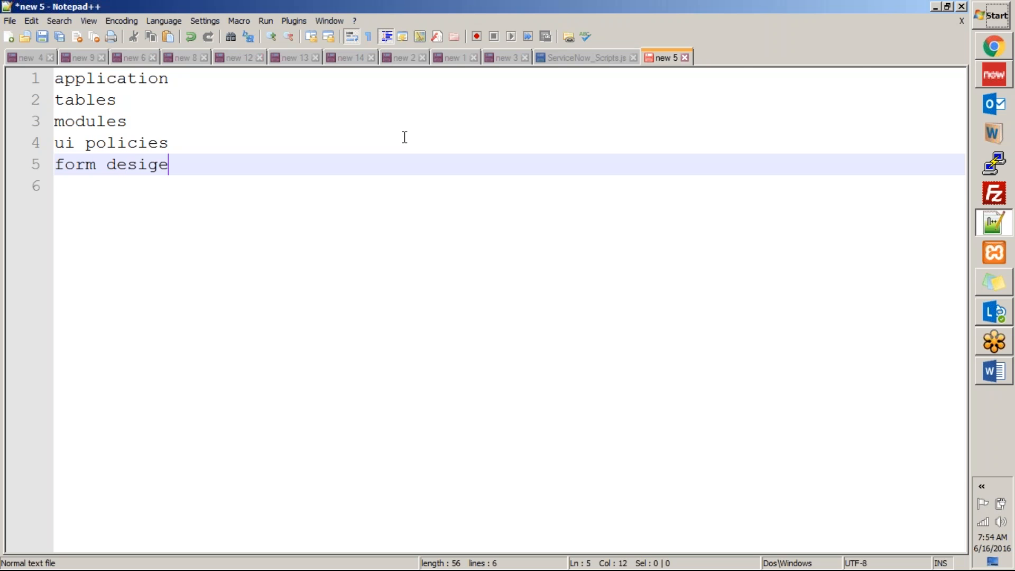
pyautogui.press('BackSpace')
pyautogui.write('ner')
pyautogui.press('Return')
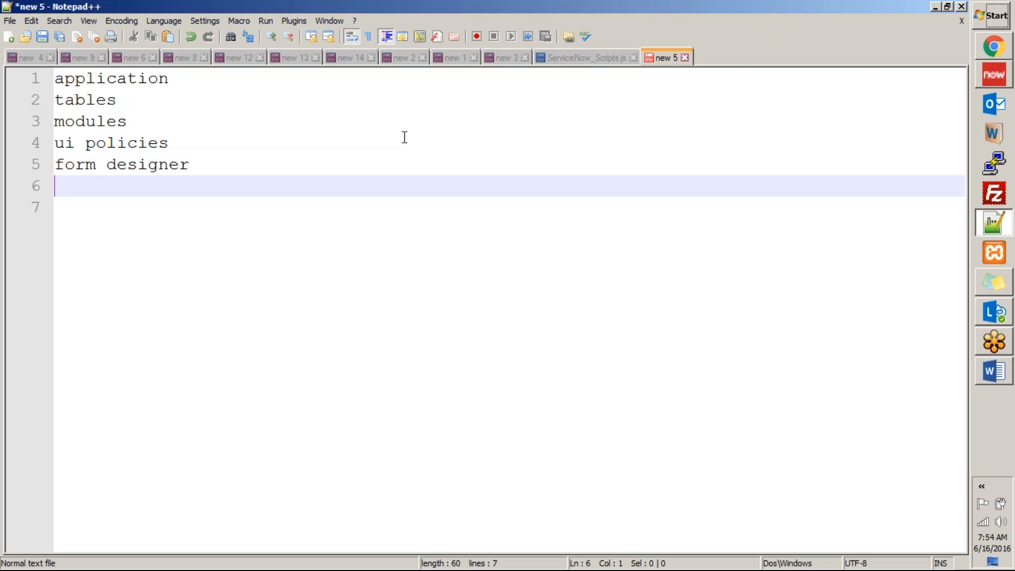
pyautogui.write('g_form')
pyautogui.press('Return')
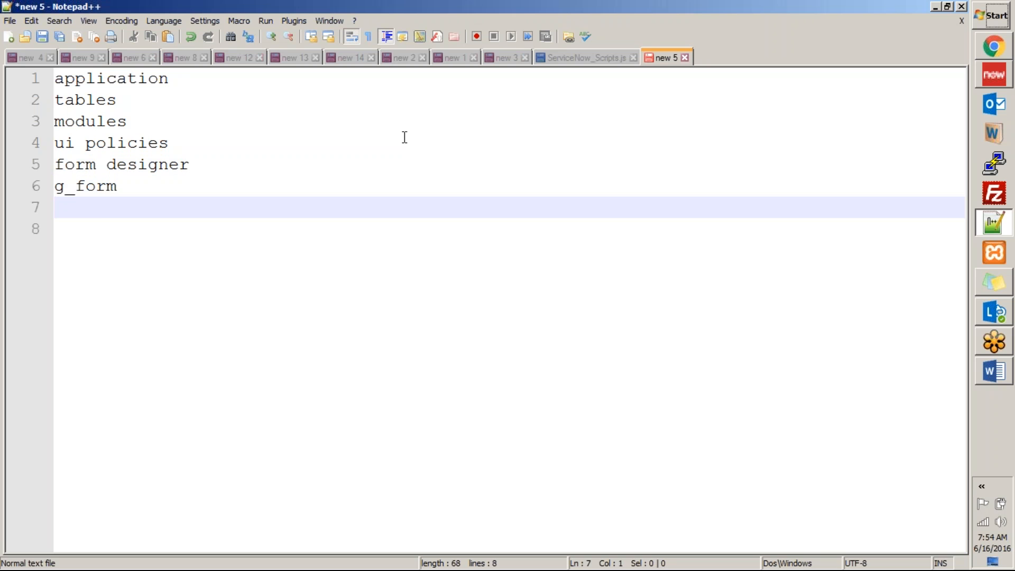
# Add the lines "record producer" and "fulfillment script / producer script" to the topic list.
pyautogui.write('record producer')
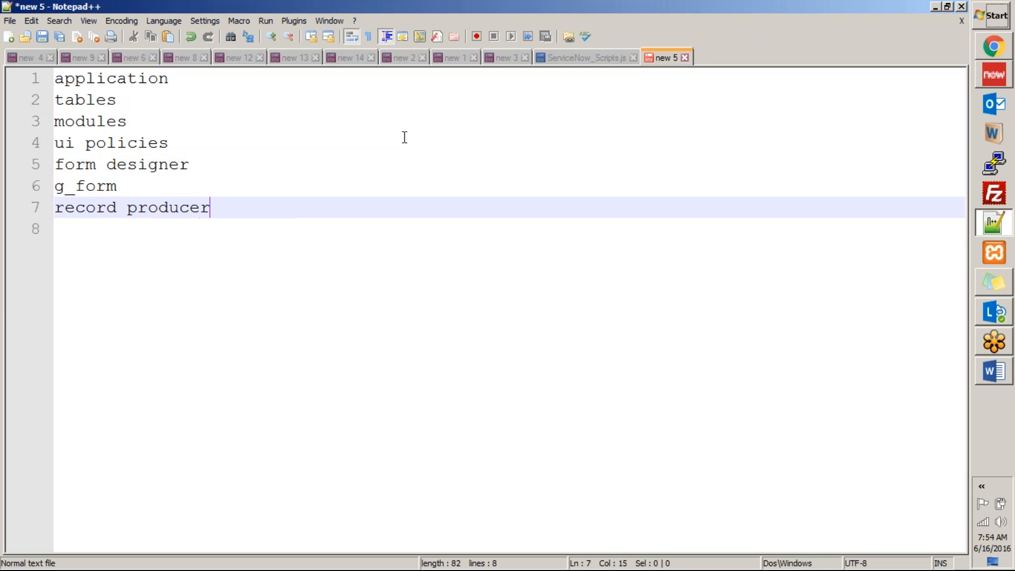
pyautogui.press('Return')
pyautogui.write('ful')
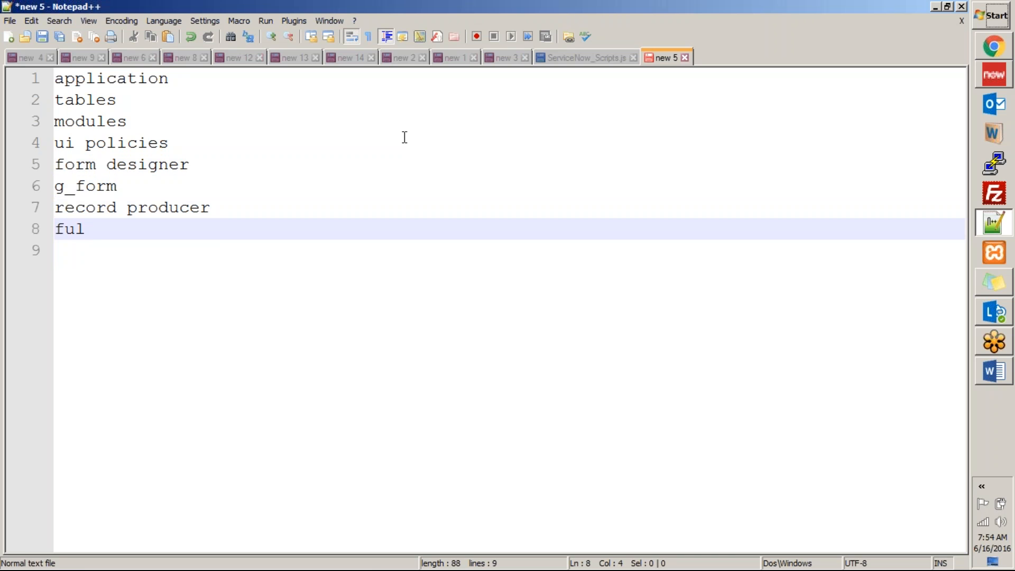
pyautogui.write('fillment script')
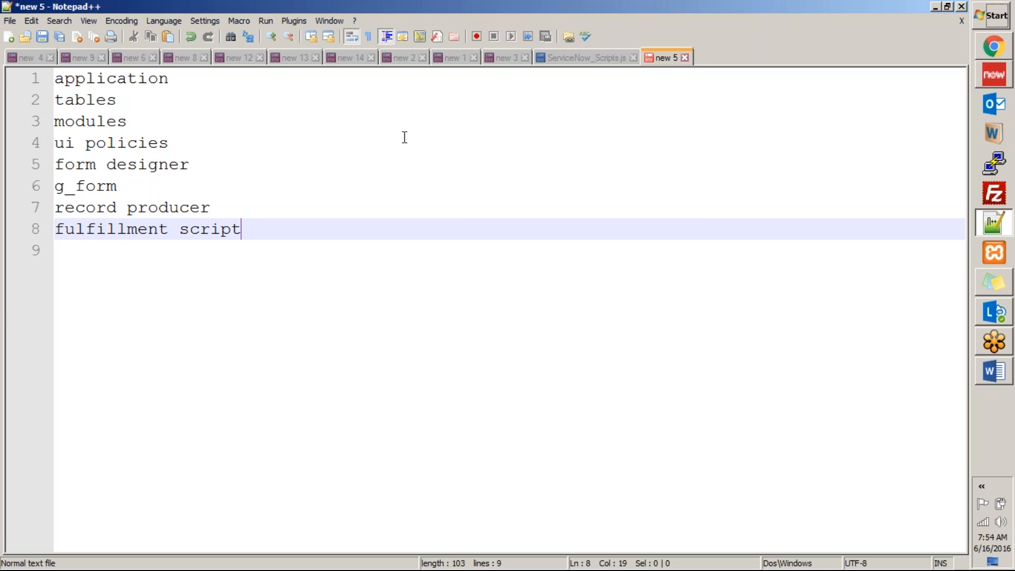
pyautogui.write(' / prod')
pyautogui.press('Return')
pyautogui.write('script')
pyautogui.press('Return')
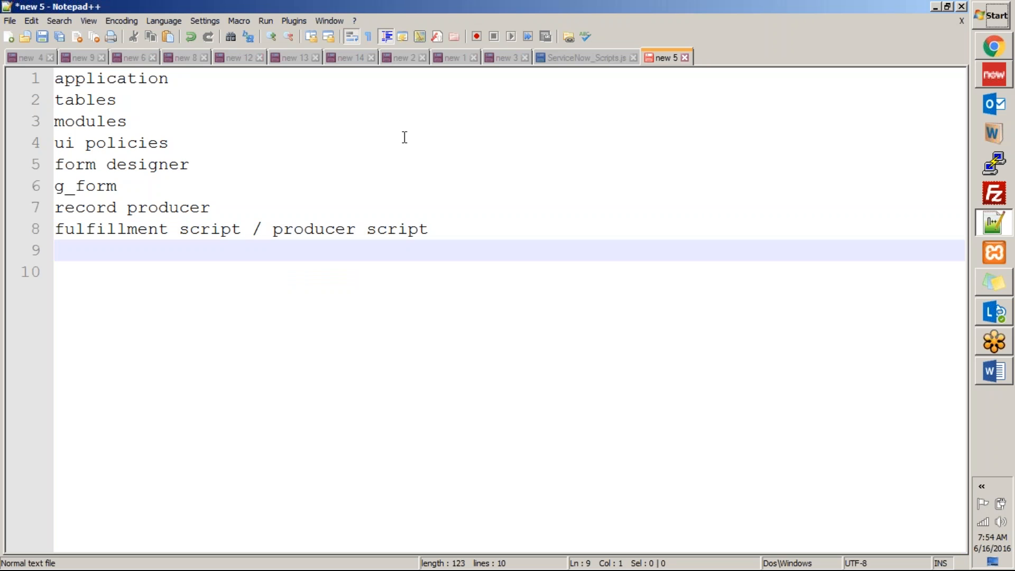
# Add the lines "dictionary editing" and "dependent fields" to the topic list.
pyautogui.write('d')
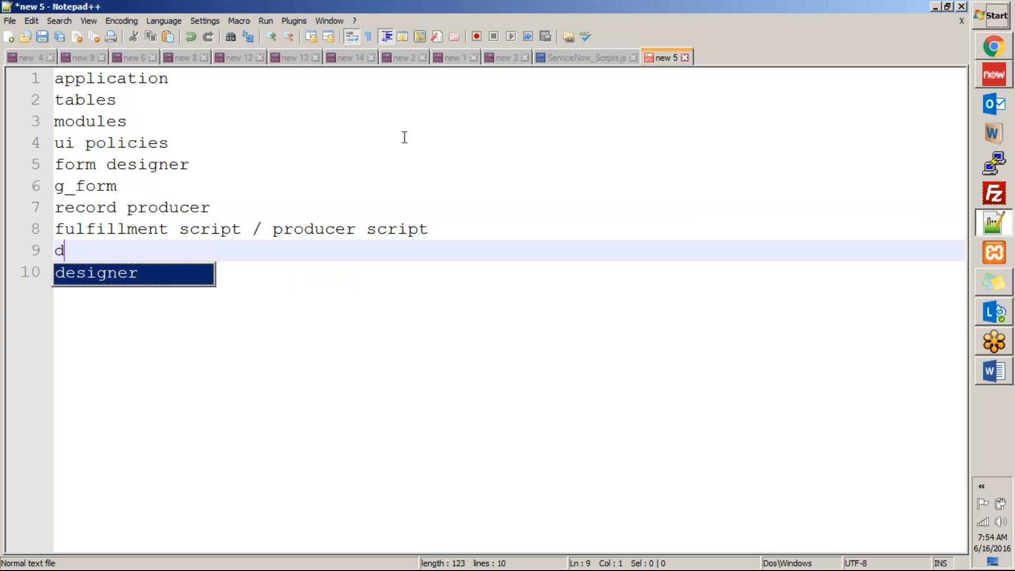
pyautogui.write('ictionary')
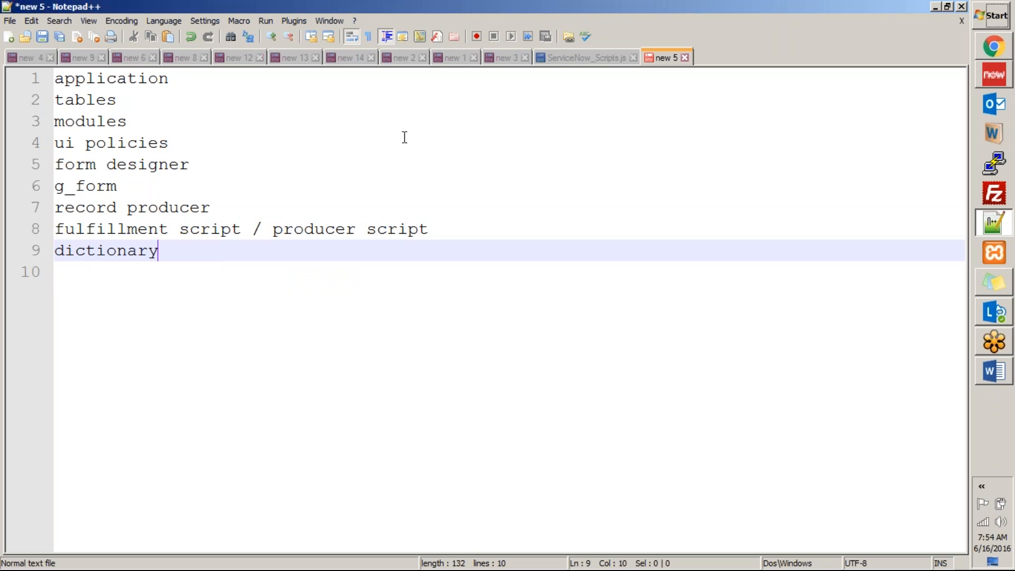
pyautogui.write(' editing')
pyautogui.press('Return')
pyautogui.write('dependent fields')
pyautogui.press('Return')
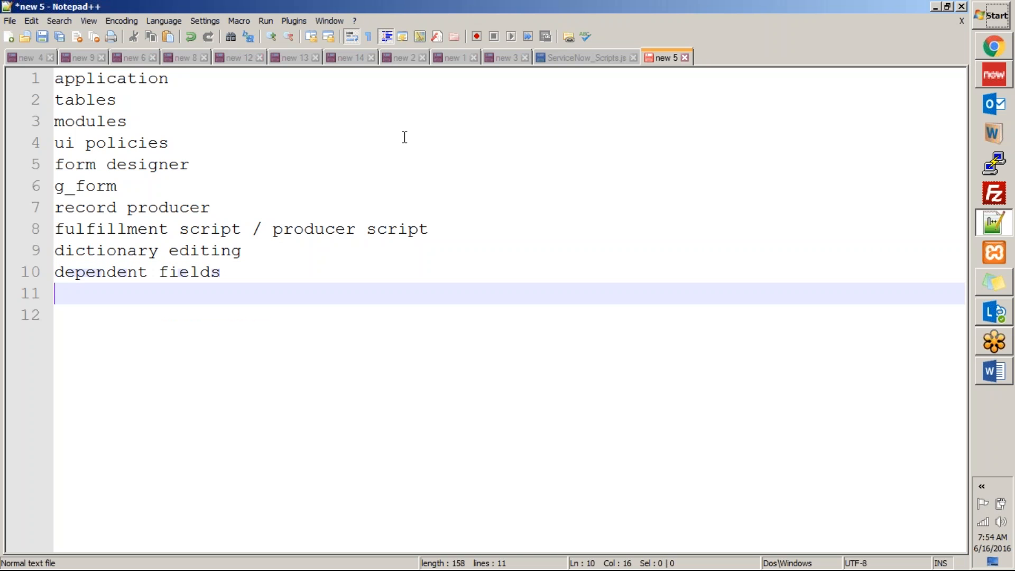
# Review the topic list, highlighting all ten lines and the single entries "application" and "tables".
pyautogui.moveTo(240, 270); pyautogui.dragTo(47, 70)
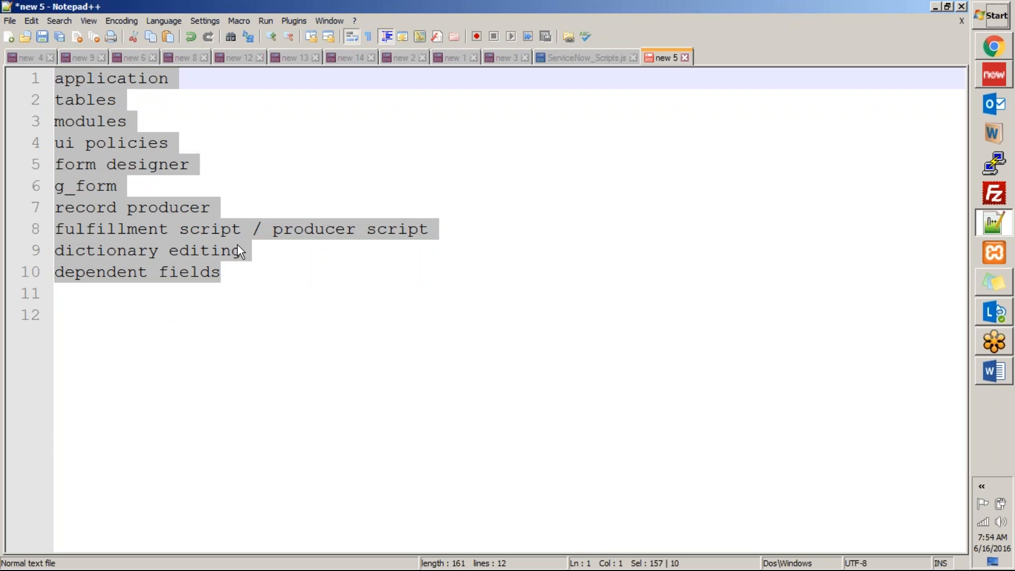
pyautogui.moveTo(273, 276); pyautogui.dragTo(29, 77)
pyautogui.click(233, 275)
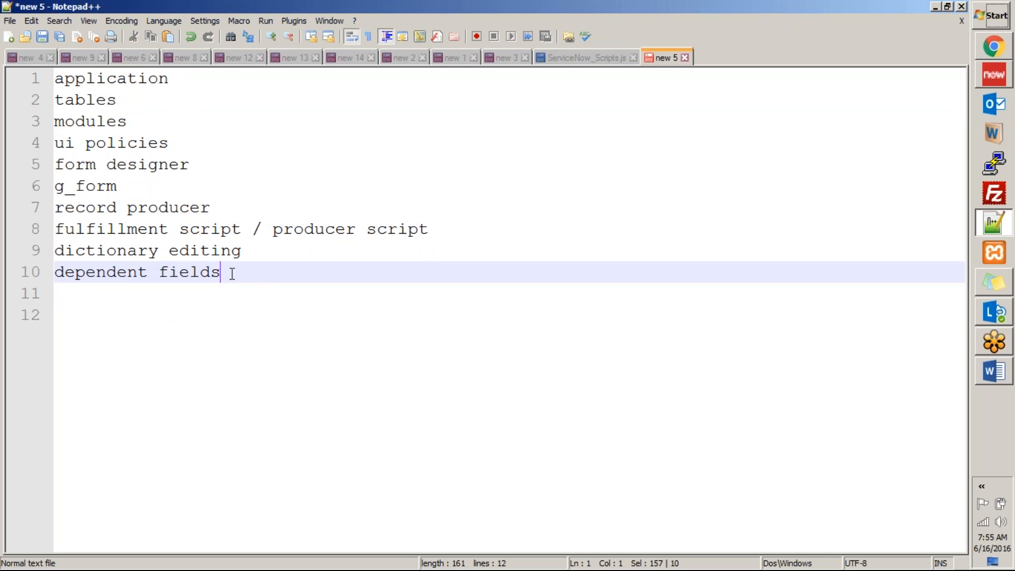
pyautogui.moveTo(228, 275); pyautogui.dragTo(42, 82)
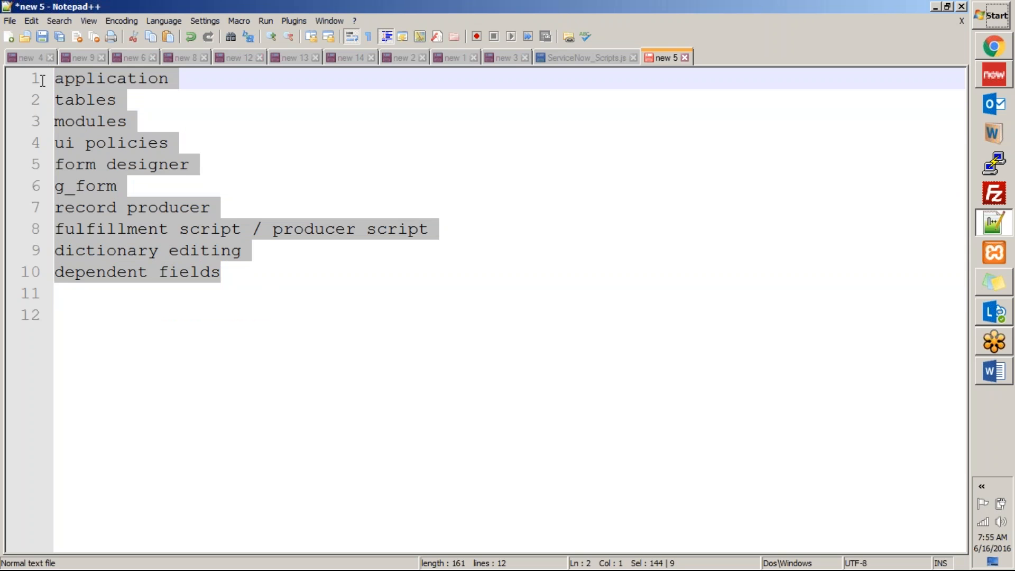
pyautogui.doubleClick(153, 84)
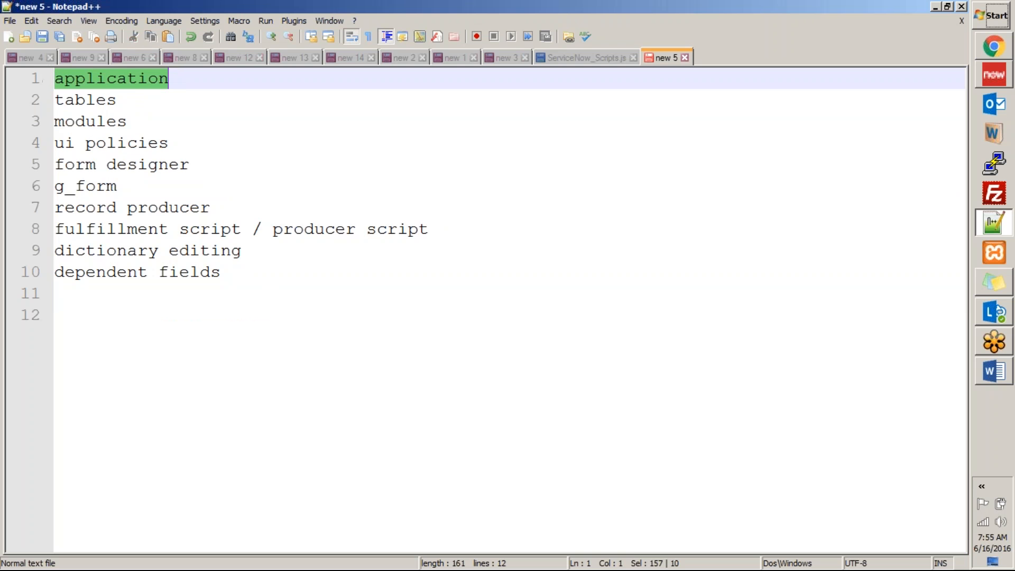
pyautogui.doubleClick(82, 98)
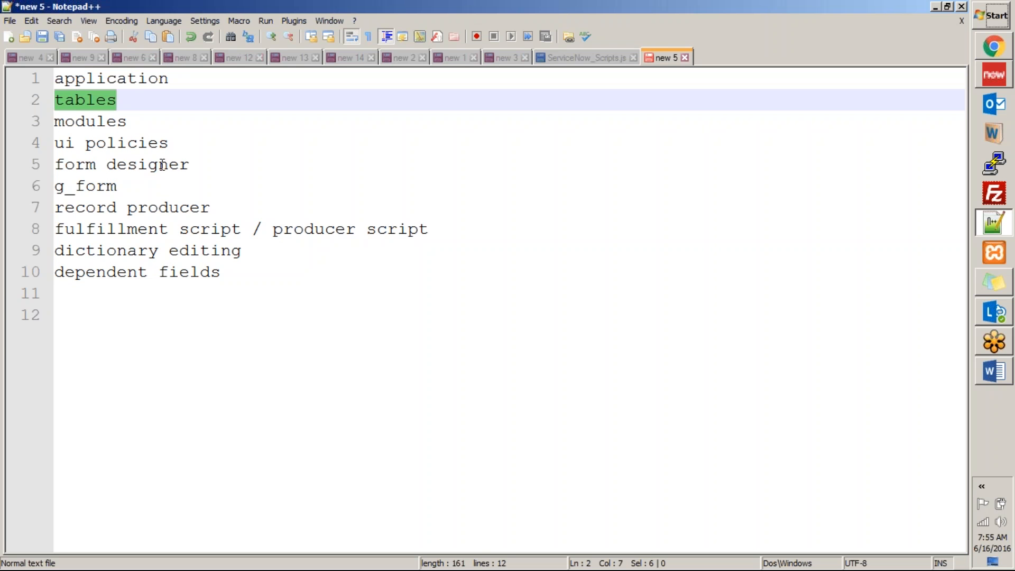
pyautogui.moveTo(241, 280); pyautogui.dragTo(33, 82)
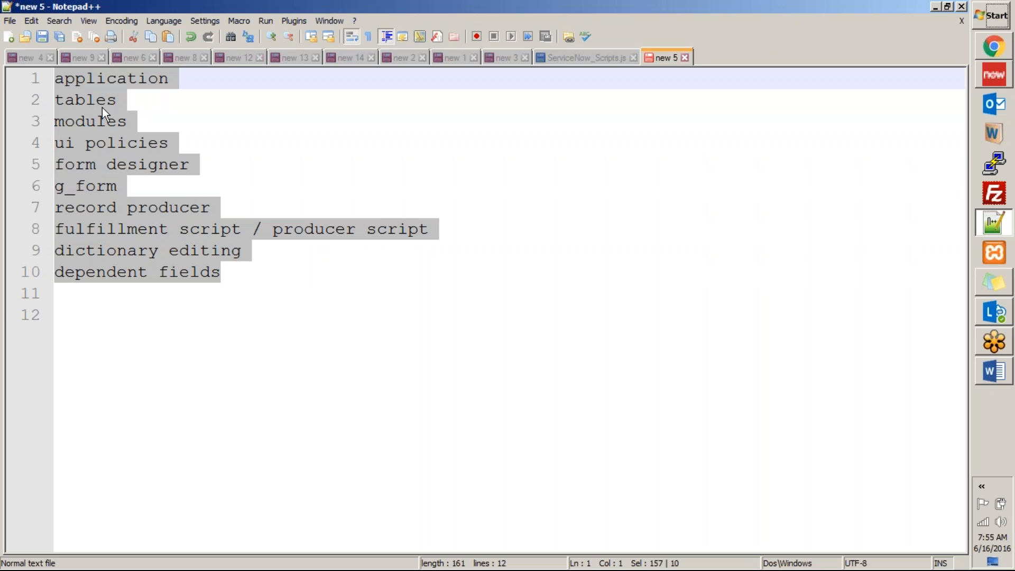
pyautogui.click(238, 276)
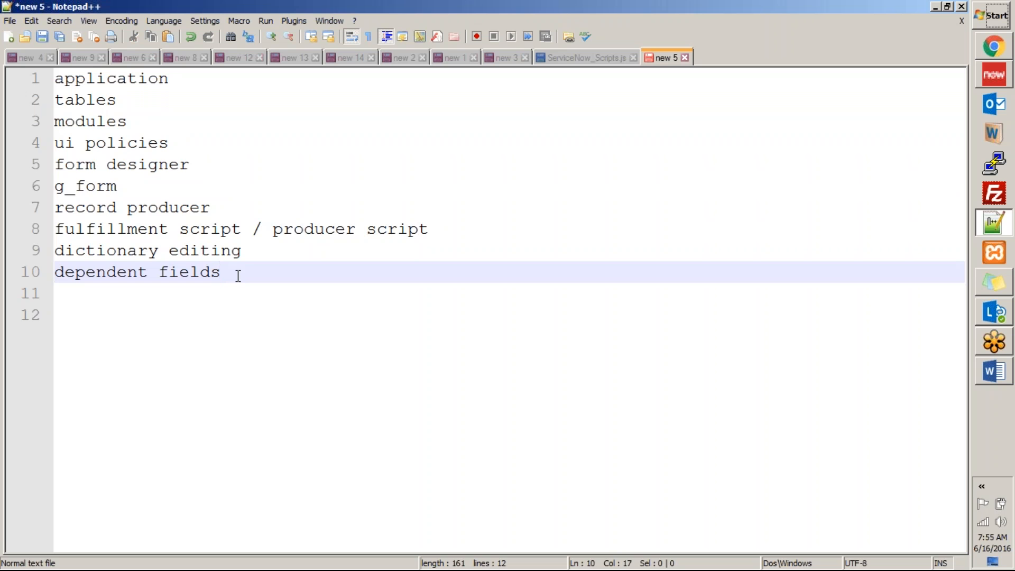
pyautogui.moveTo(221, 272); pyautogui.dragTo(50, 81)
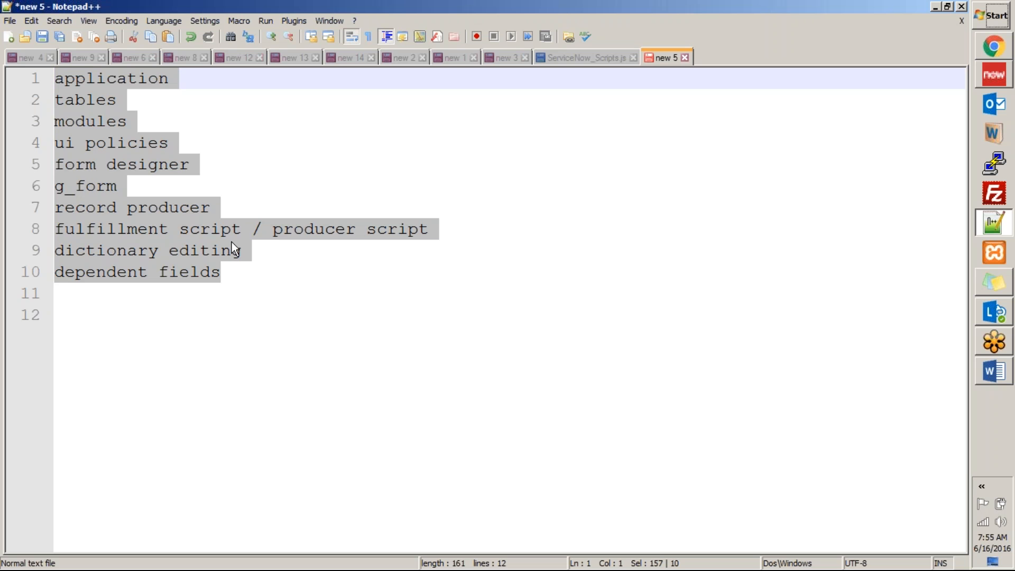
pyautogui.click(232, 271)
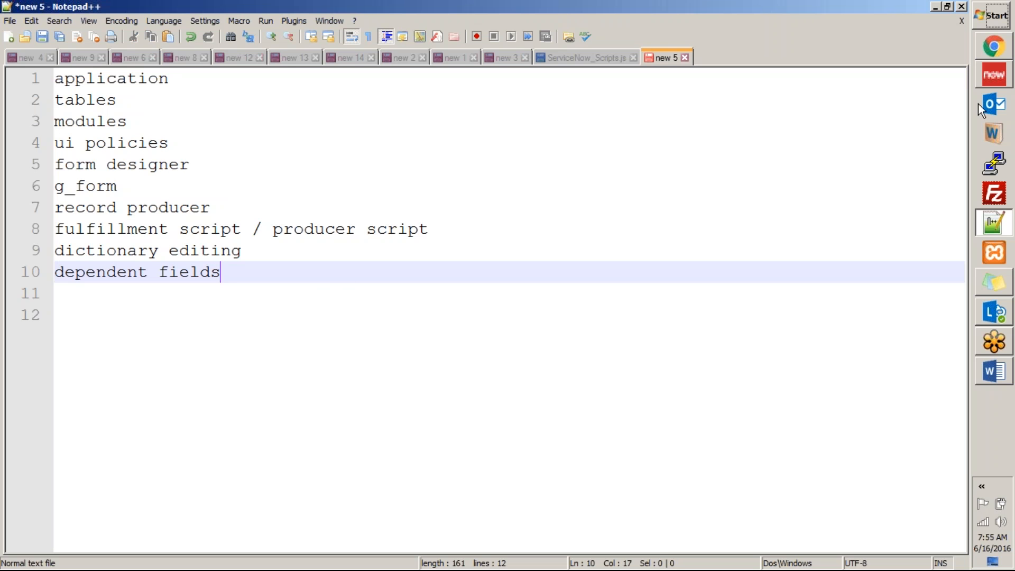
# Close the Marketing Events Studio window and open Create Marketing Event Records from the ServiceNow homepage in Chrome.
pyautogui.click(1004, 75)
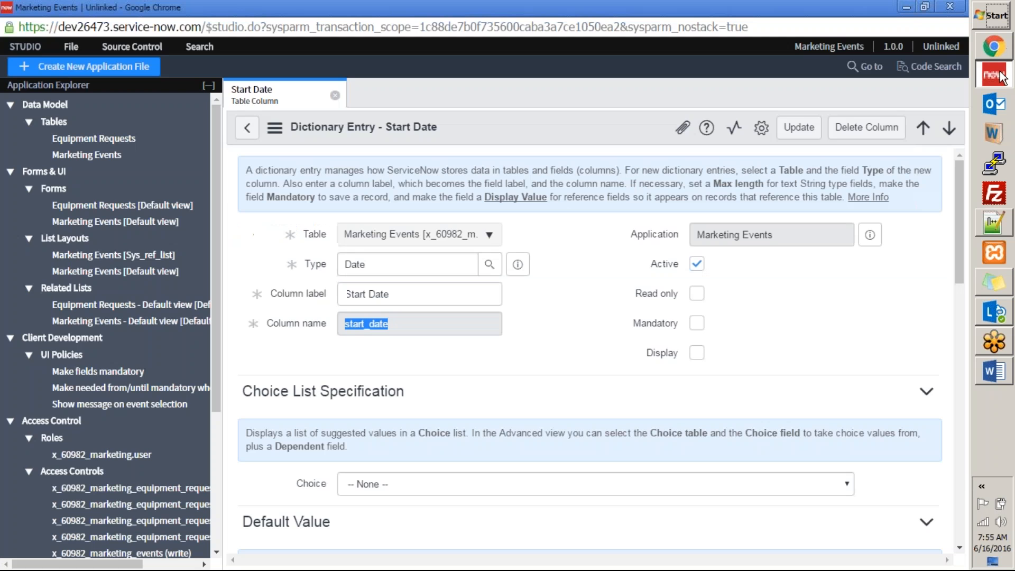
pyautogui.click(950, 7)
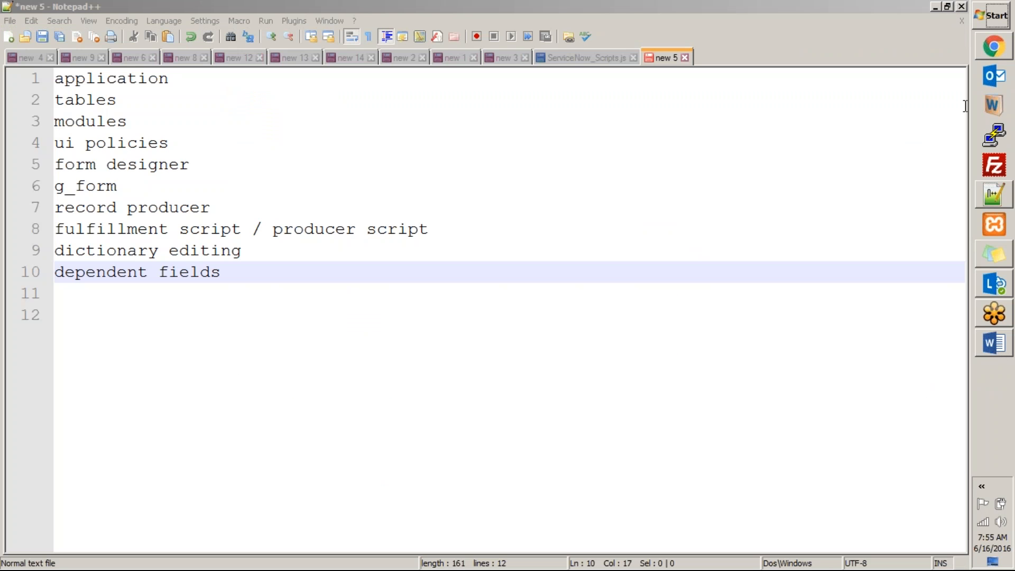
pyautogui.click(992, 47)
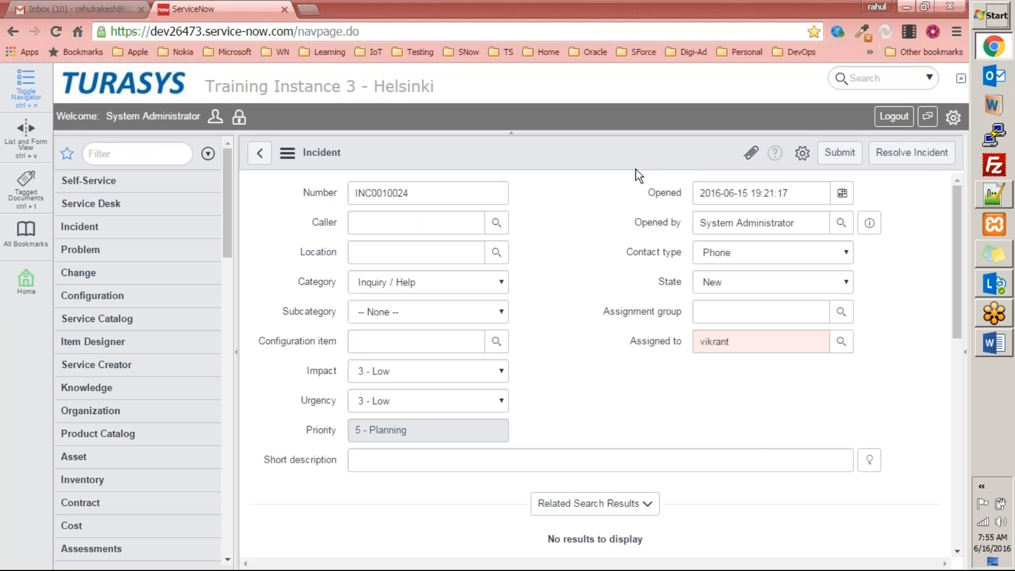
pyautogui.click(111, 84)
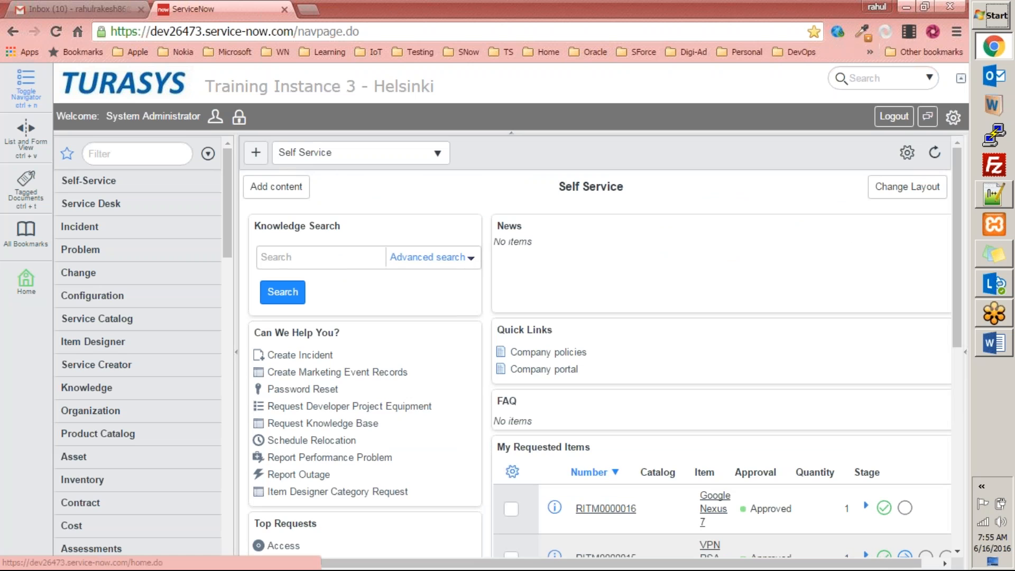
pyautogui.click(322, 373)
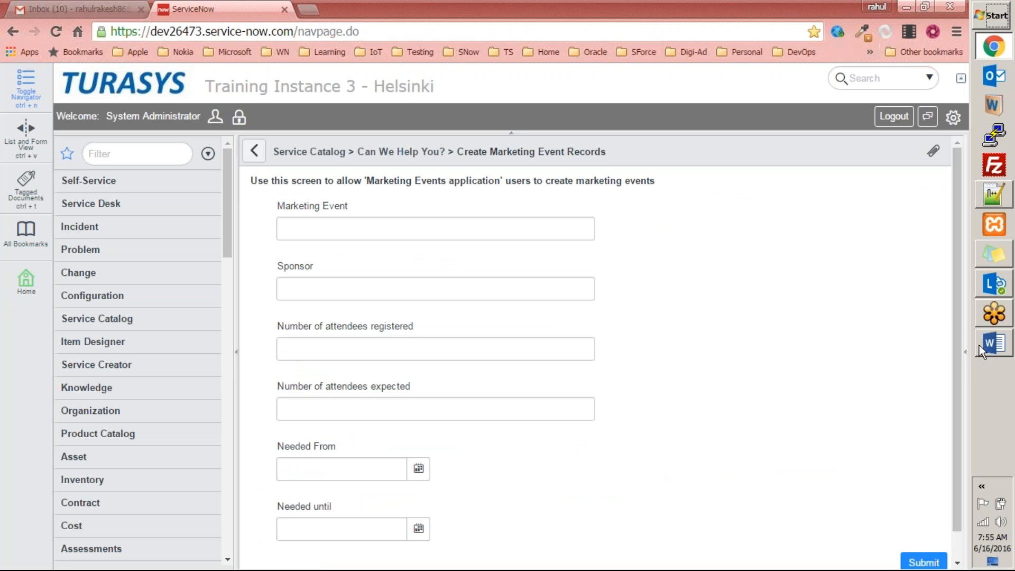
# Highlight the whole topic list in Notepad++ again, and switch to ServiceNow Exercises.docx in Word.
pyautogui.moveTo(993, 350)
pyautogui.click(993, 197)
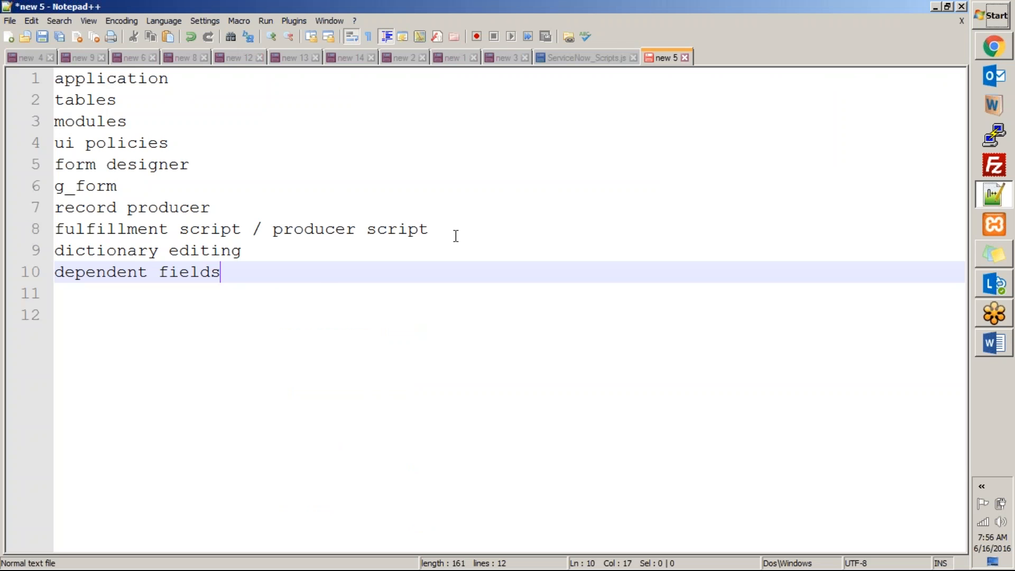
pyautogui.moveTo(303, 272); pyautogui.dragTo(58, 87)
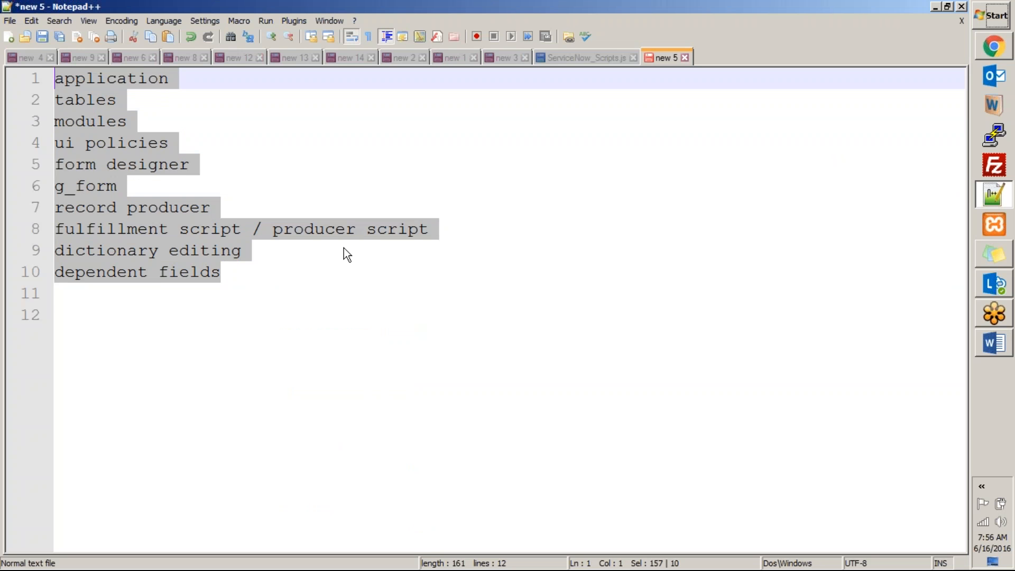
pyautogui.click(264, 287)
pyautogui.moveTo(261, 286); pyautogui.dragTo(41, 79)
pyautogui.click(430, 206)
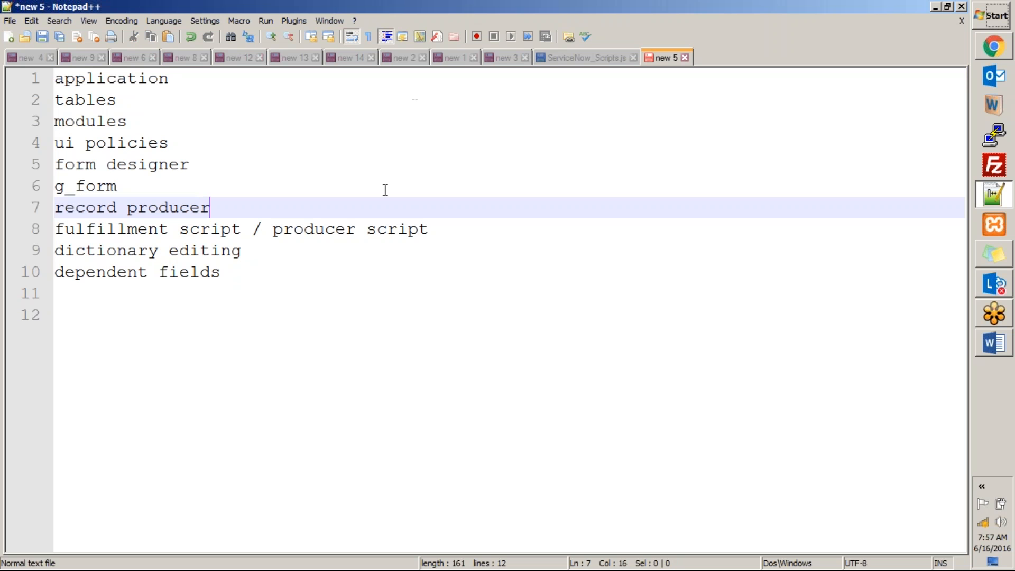
pyautogui.click(994, 343)
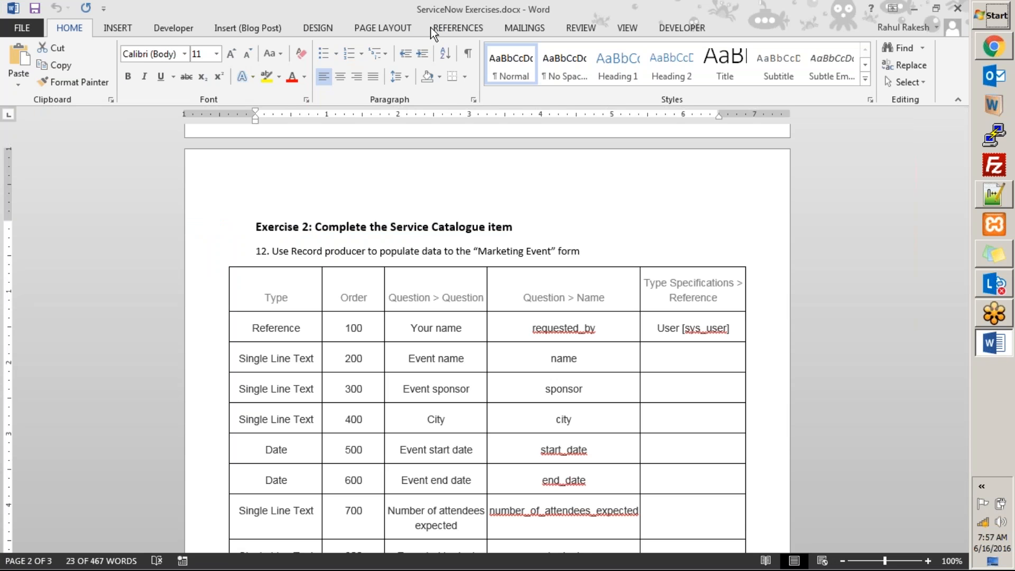
# Minimize the Word document, switch to ServiceNow in Chrome, and go back from Create Marketing Event Records to the Self Service homepage.
pyautogui.click(914, 9)
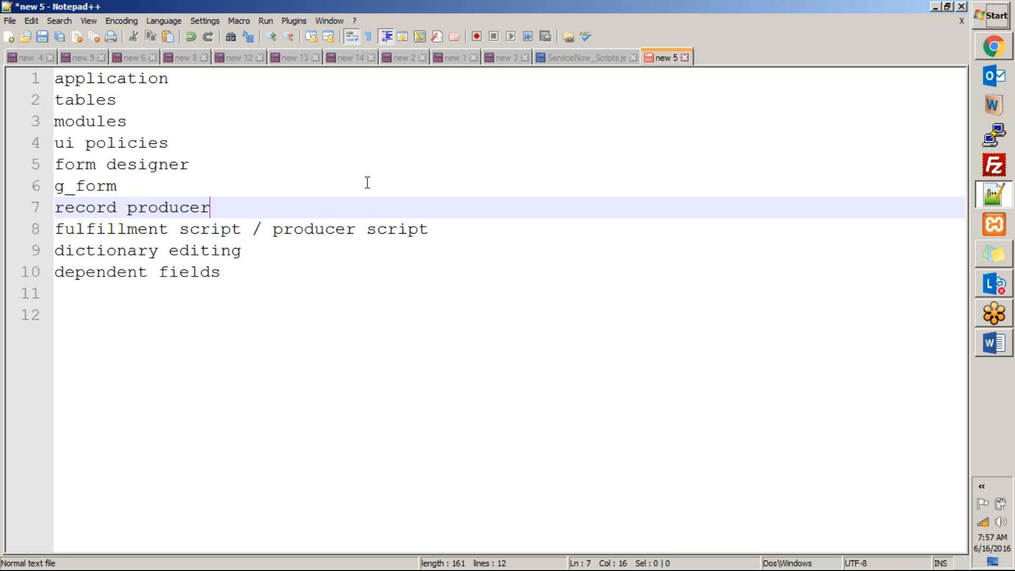
pyautogui.click(987, 43)
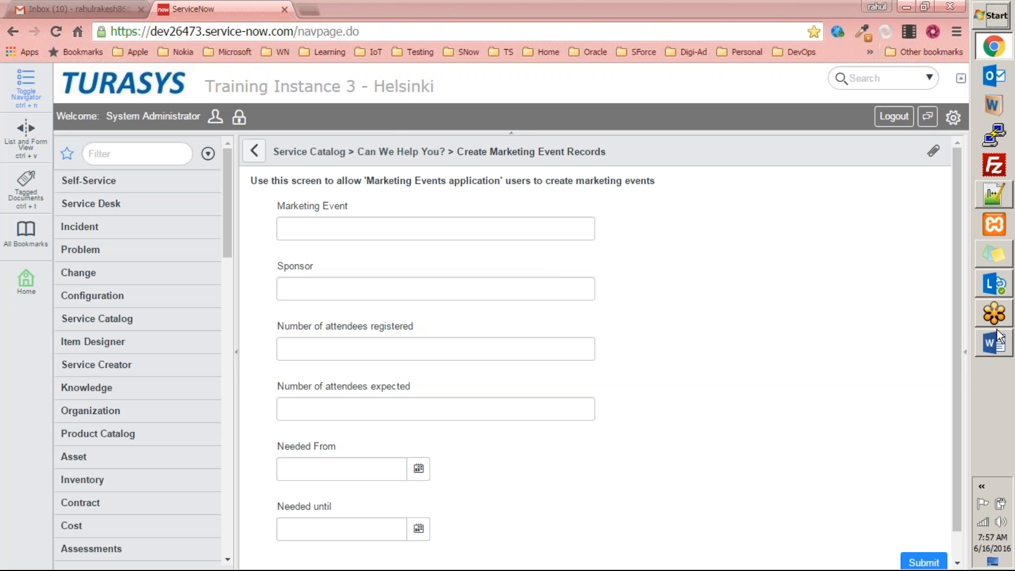
pyautogui.click(749, 253)
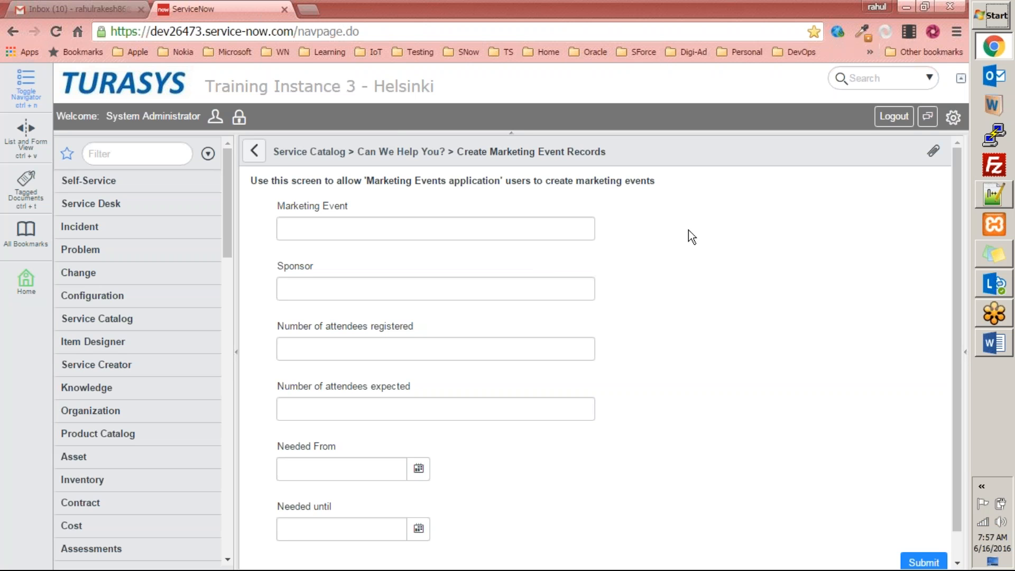
pyautogui.click(254, 151)
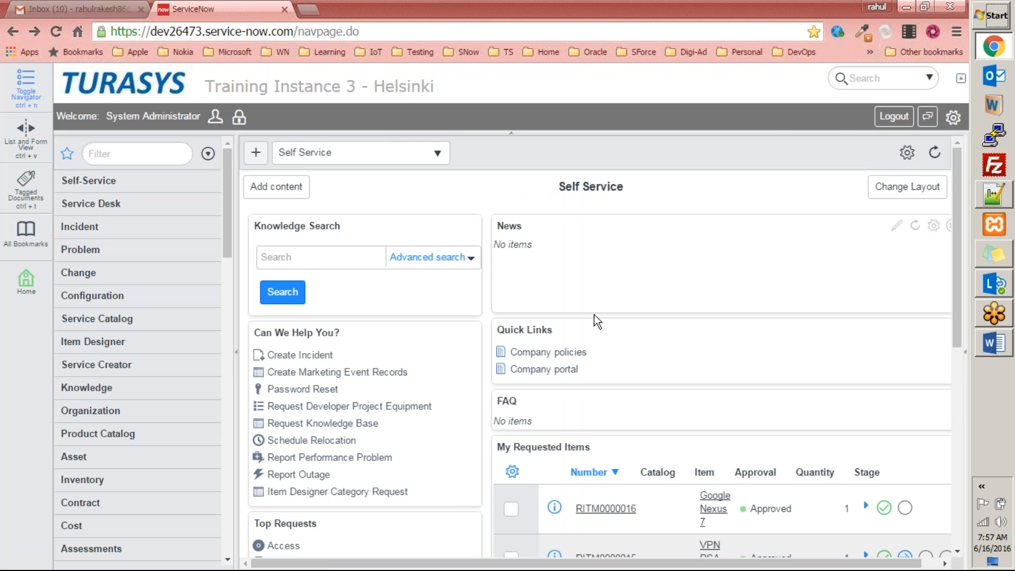
# Switch to Notepad++ to go over the topic list again by highlighting it, and return to ServiceNow in Chrome.
pyautogui.click(992, 195)
pyautogui.moveTo(233, 284); pyautogui.dragTo(75, 101)
pyautogui.hotkey('ctrl', 'z')
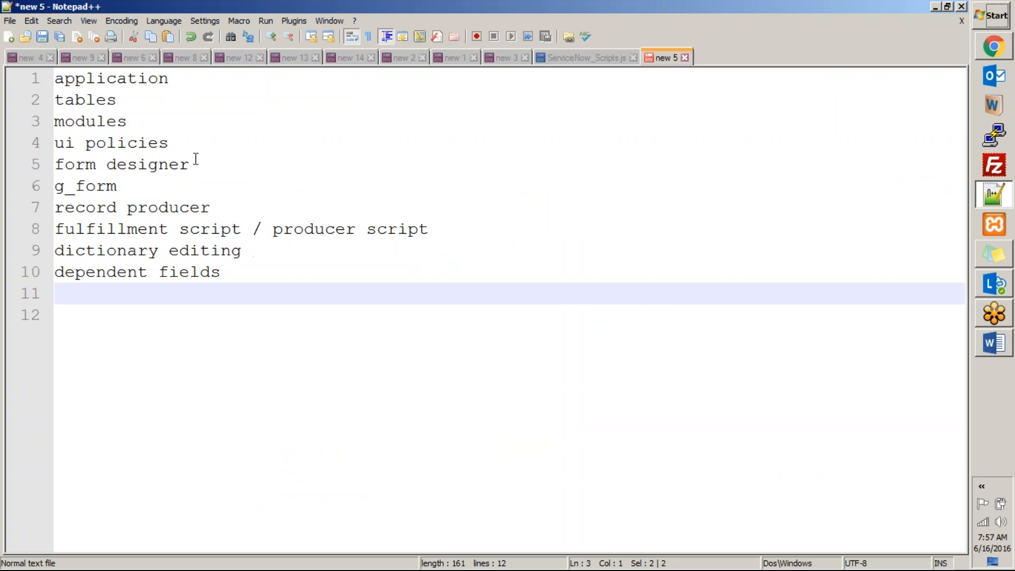
pyautogui.hotkey('alt', 'Tab')
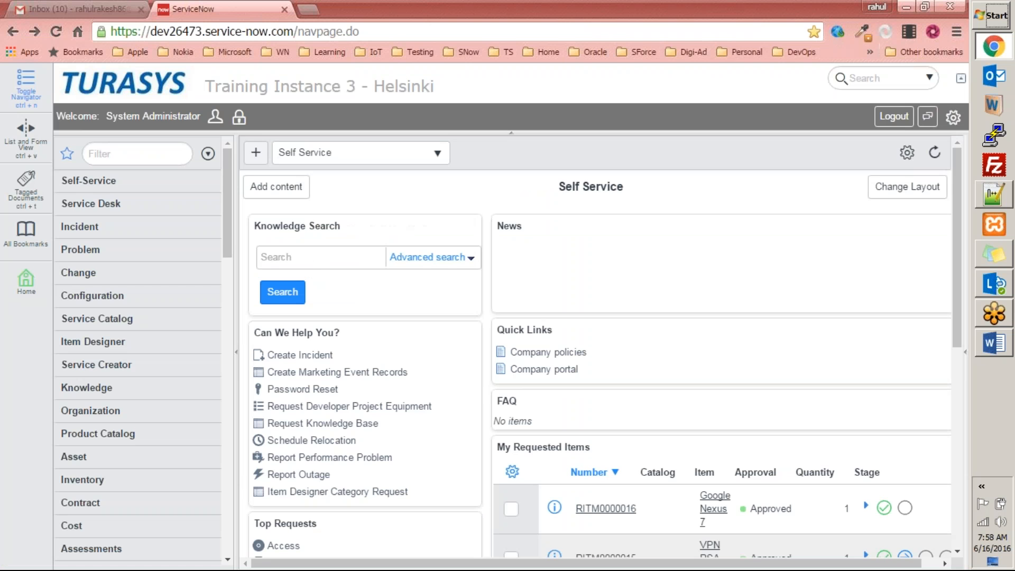
# Look through the ServiceNow application navigator, toggle the Test Management application, and return to the start of the list.
pyautogui.moveTo(474, 244)
pyautogui.moveTo(229, 198); pyautogui.dragTo(228, 317)
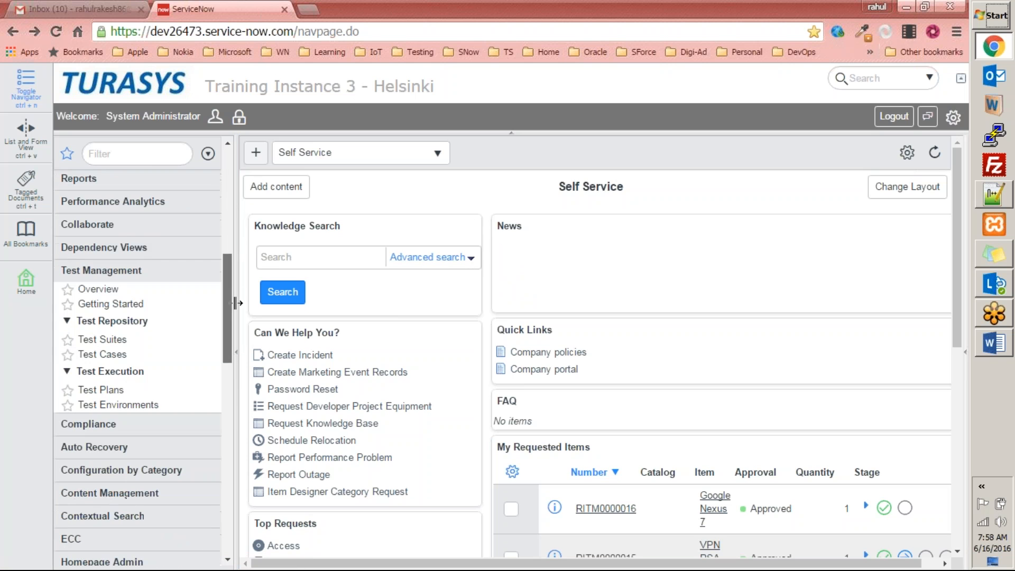
pyautogui.click(120, 272)
pyautogui.moveTo(229, 273); pyautogui.dragTo(232, 154)
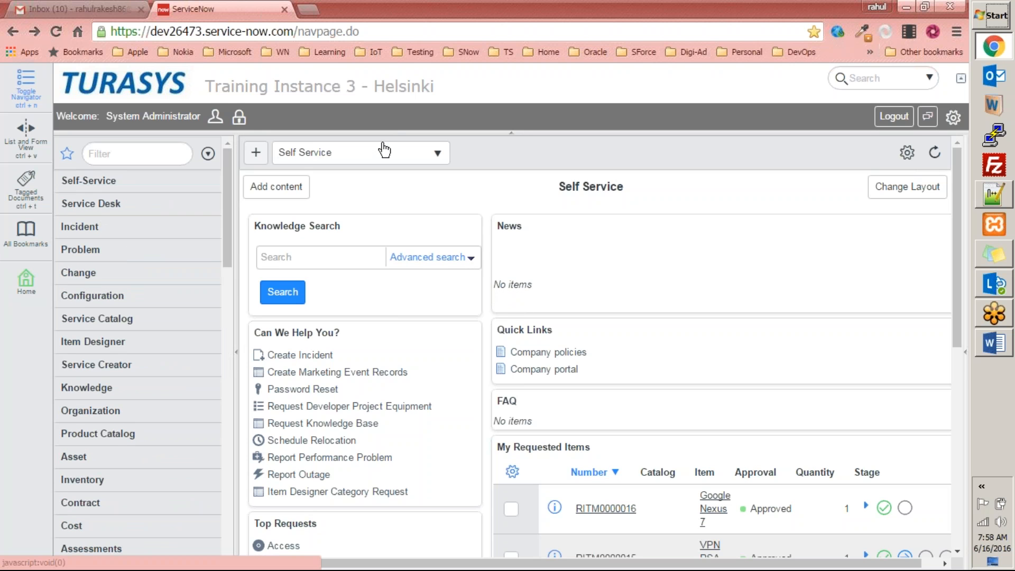
# Switch to ServiceNow Exercises.docx in Word and show exercise items 13 to 15 below the variable table.
pyautogui.click(965, 351)
pyautogui.click(993, 343)
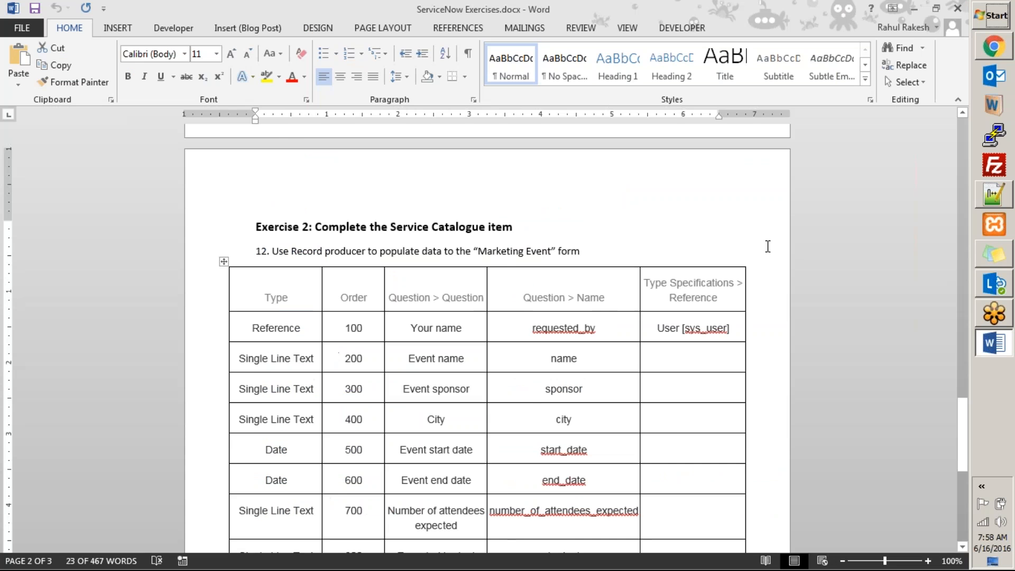
pyautogui.hotkey('alt', 'Tab')
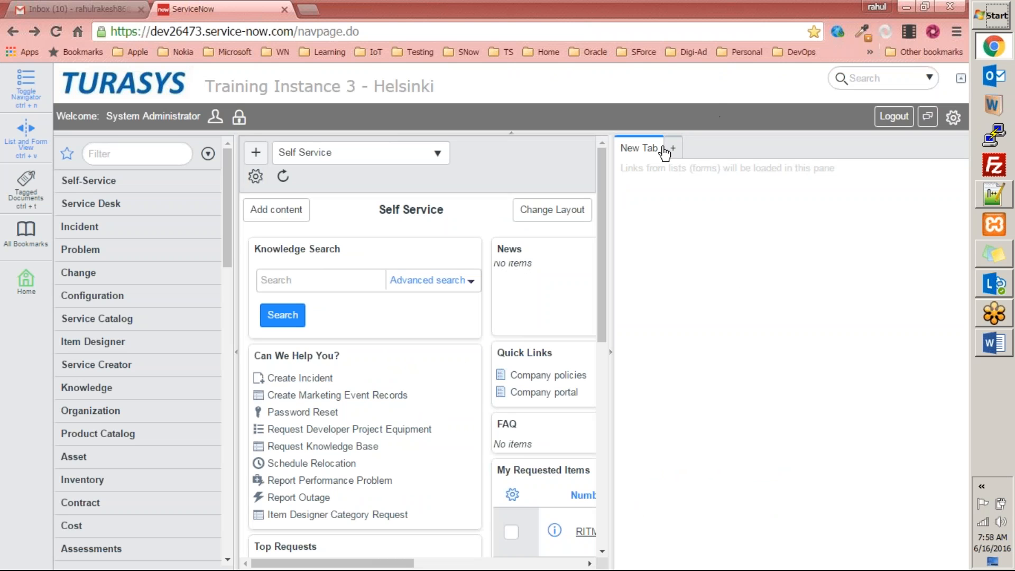
pyautogui.hotkey('alt', 'Tab')
pyautogui.click(541, 348)
pyautogui.scroll(-12, 542, 347)
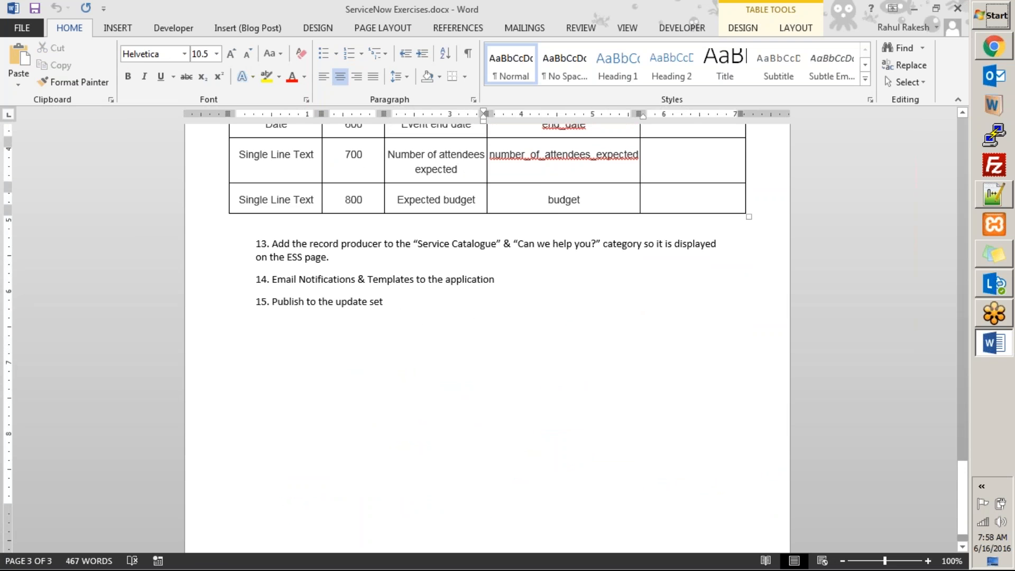
pyautogui.scroll(-1, 618, 352)
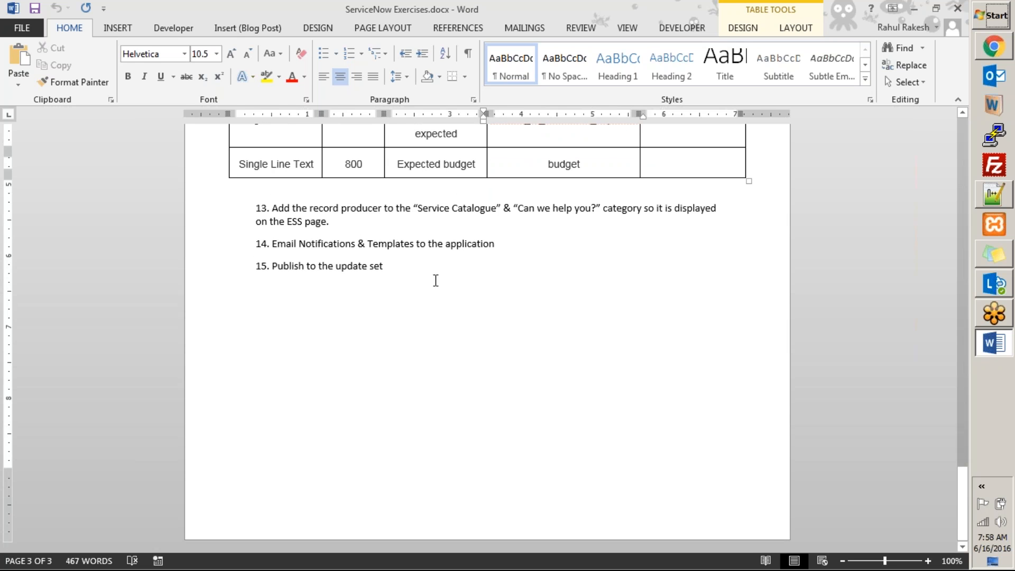
# Read exercise items 13 to 15, highlighting item 13 on adding the record producer and item 14 on email notifications and templates.
pyautogui.click(272, 243)
pyautogui.moveTo(273, 207); pyautogui.dragTo(341, 207)
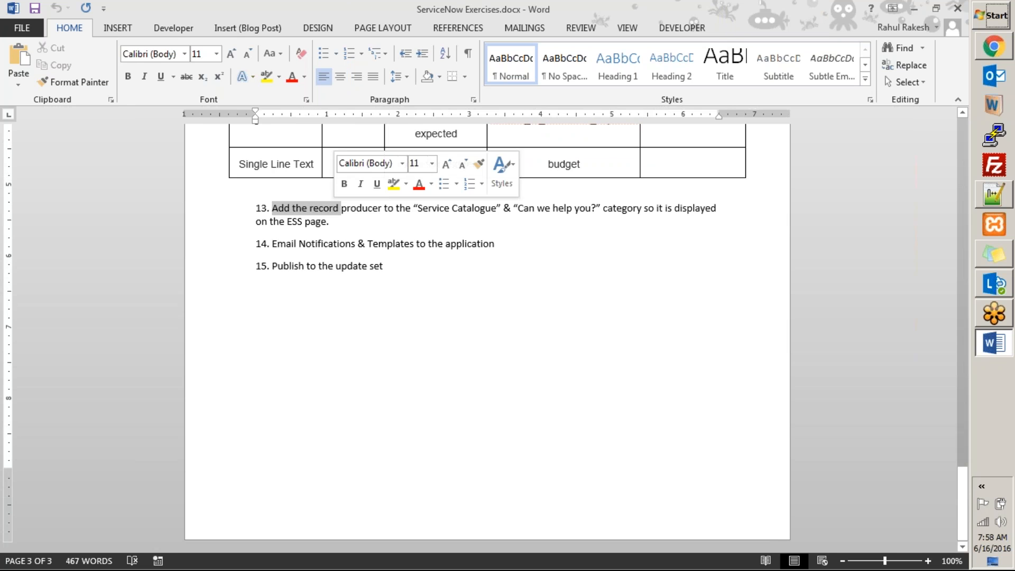
pyautogui.click(498, 224)
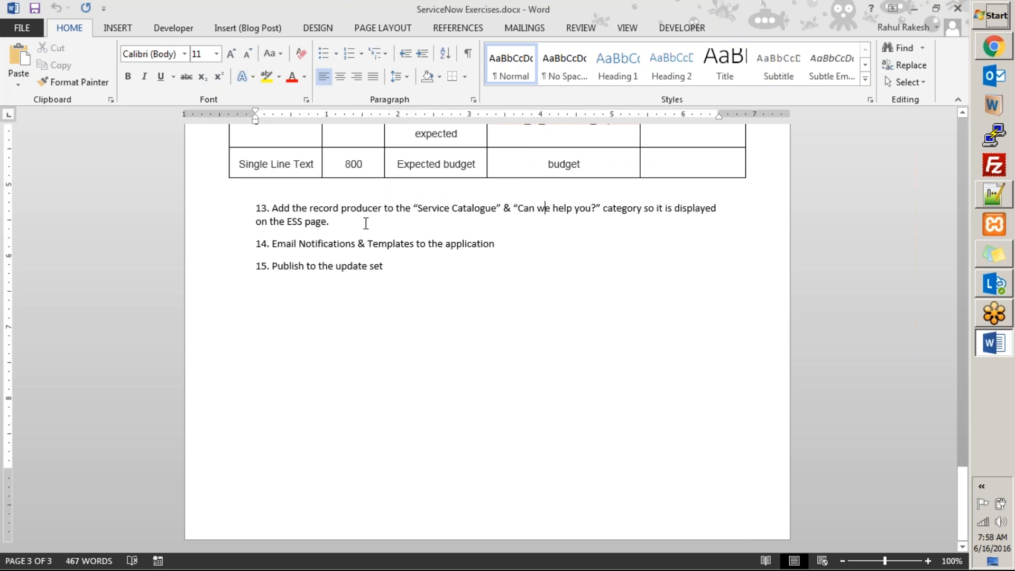
pyautogui.moveTo(331, 222); pyautogui.dragTo(273, 203)
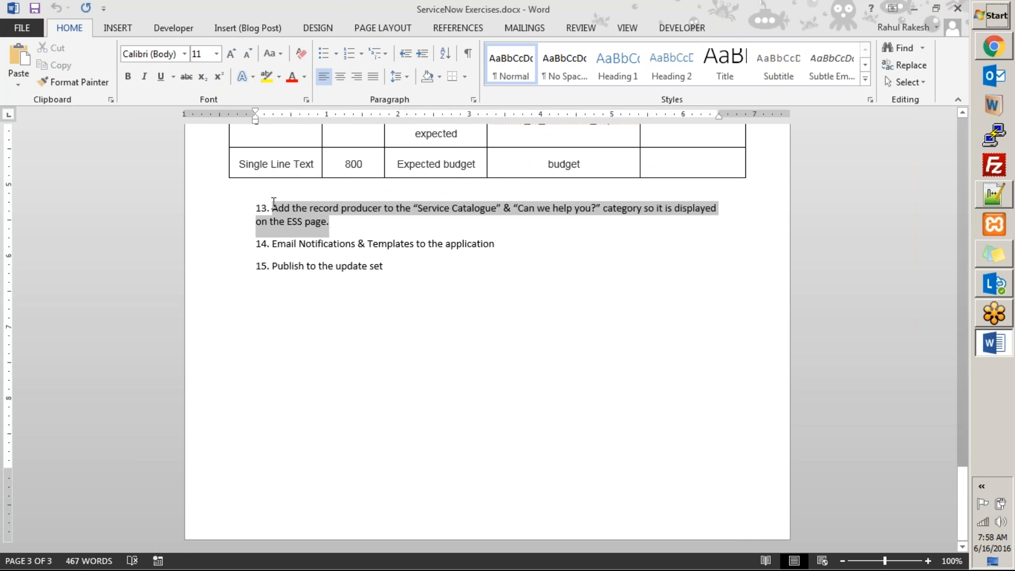
pyautogui.moveTo(272, 243); pyautogui.dragTo(500, 247)
pyautogui.click(412, 272)
# Switch back to ServiceNow in Chrome and open Create Marketing Event Records from the Self Service homepage.
pyautogui.hotkey('alt', 'Tab')
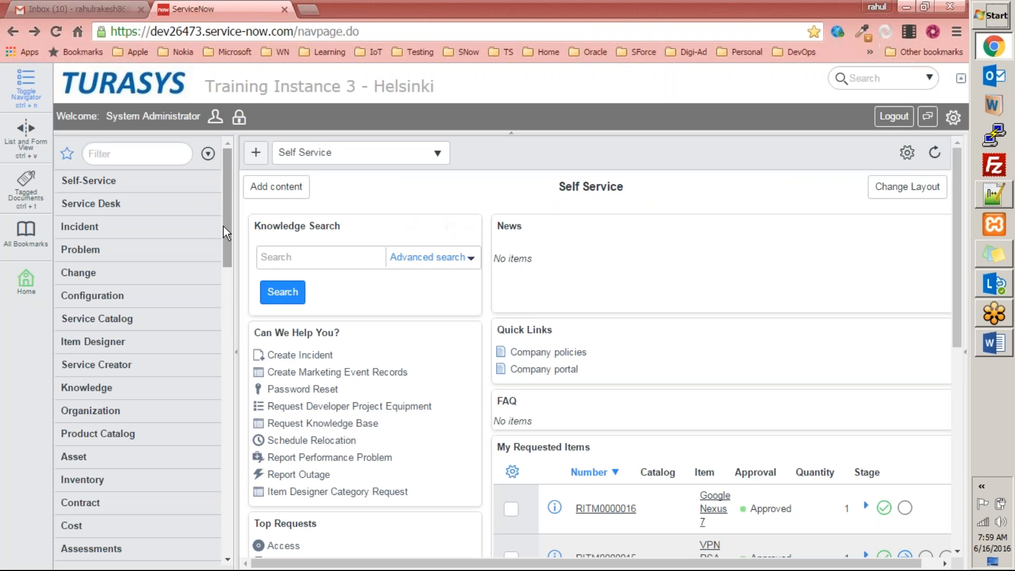
pyautogui.moveTo(223, 208); pyautogui.dragTo(252, 171)
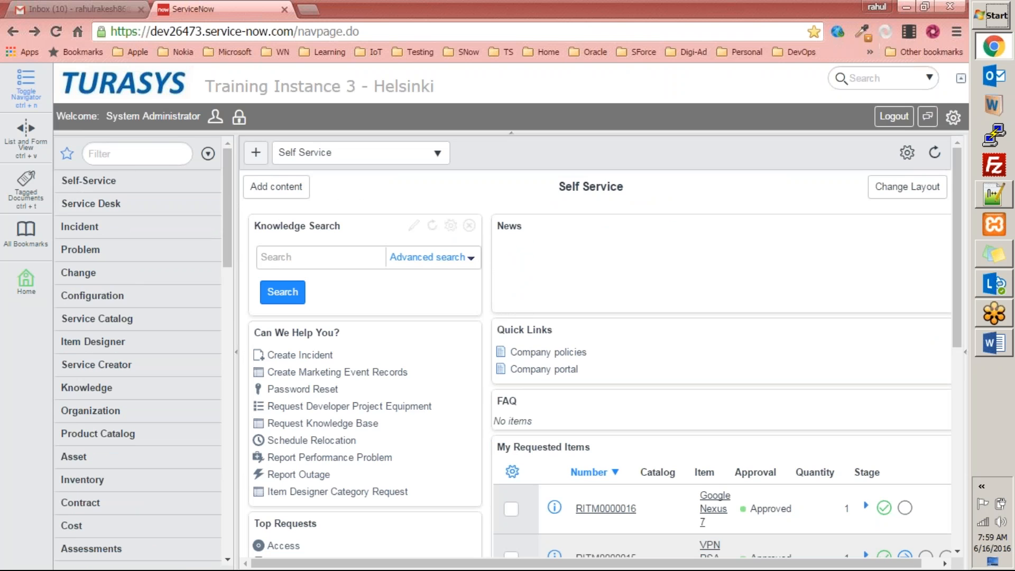
pyautogui.click(137, 158)
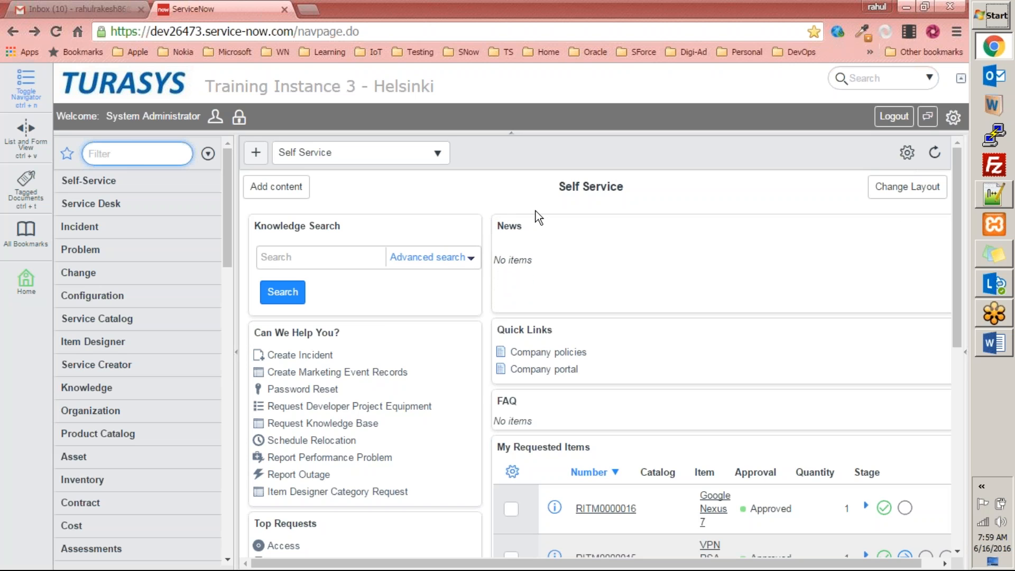
pyautogui.moveTo(923, 303)
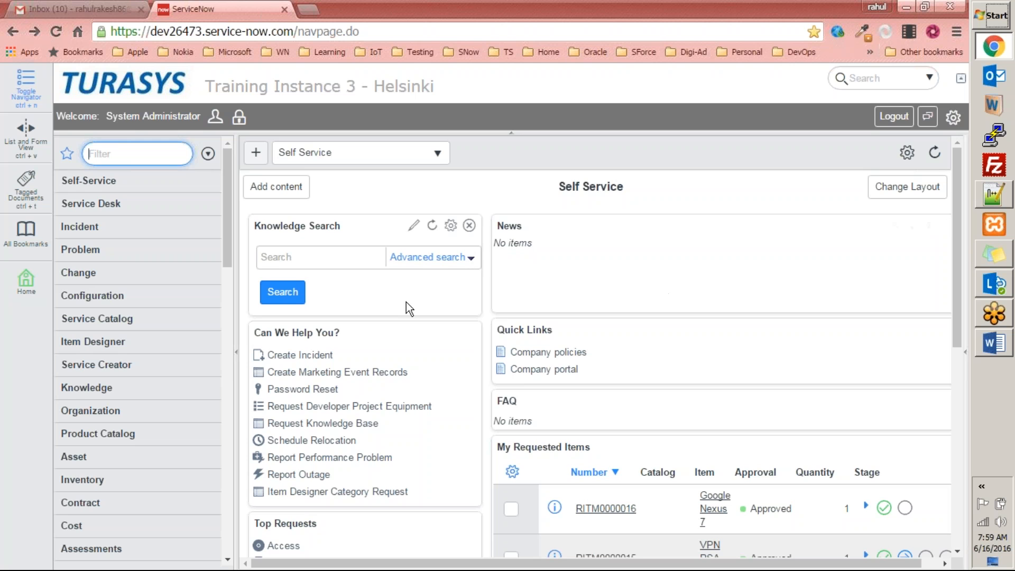
pyautogui.click(336, 373)
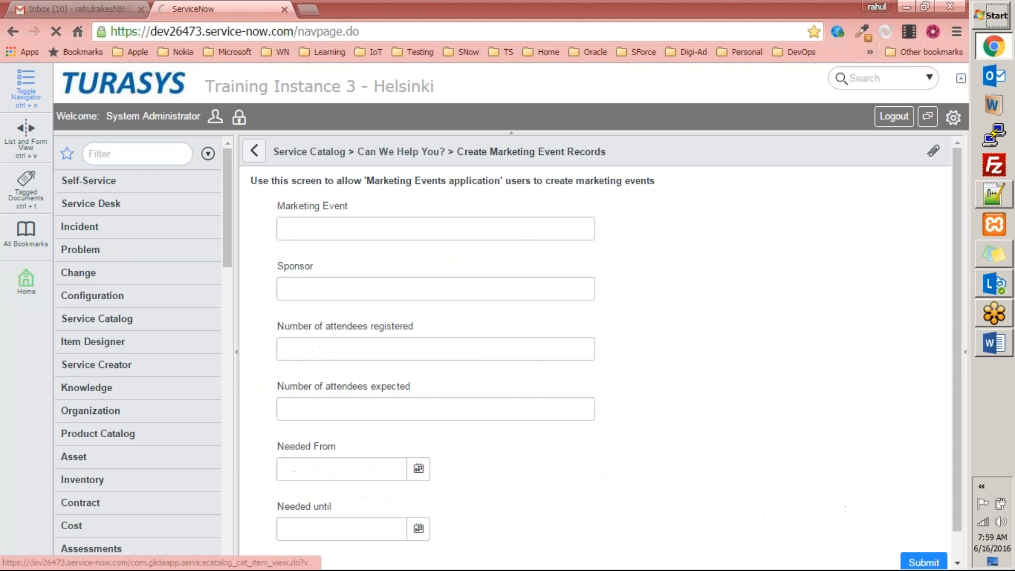
# Review the form's fields, highlighting the labels for attendees registered and expected, Needed From, Needed until and Marketing Event.
pyautogui.scroll(-2, 395, 329)
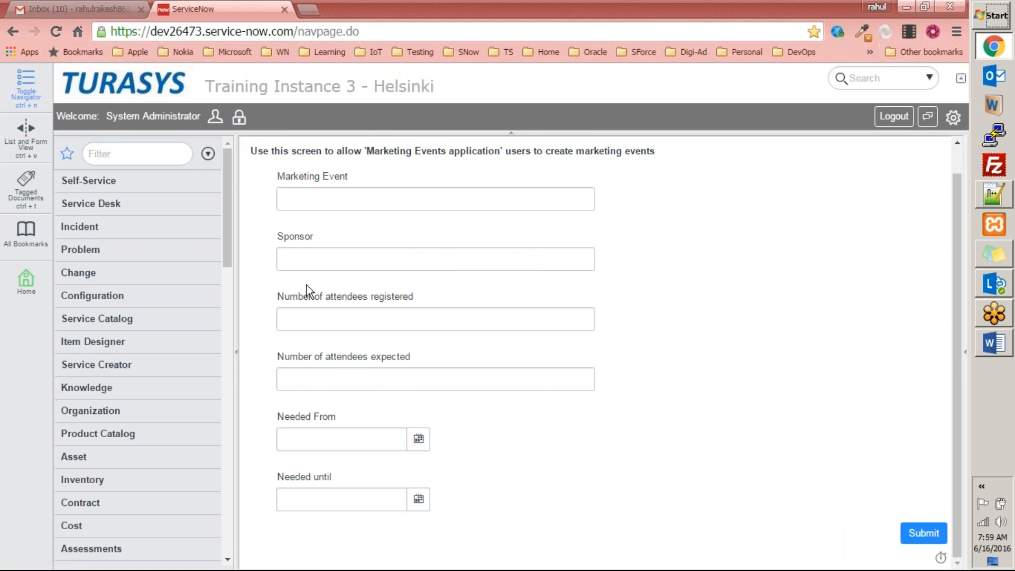
pyautogui.moveTo(279, 296); pyautogui.dragTo(417, 297)
pyautogui.moveTo(274, 416); pyautogui.dragTo(338, 418)
pyautogui.moveTo(275, 476); pyautogui.dragTo(342, 478)
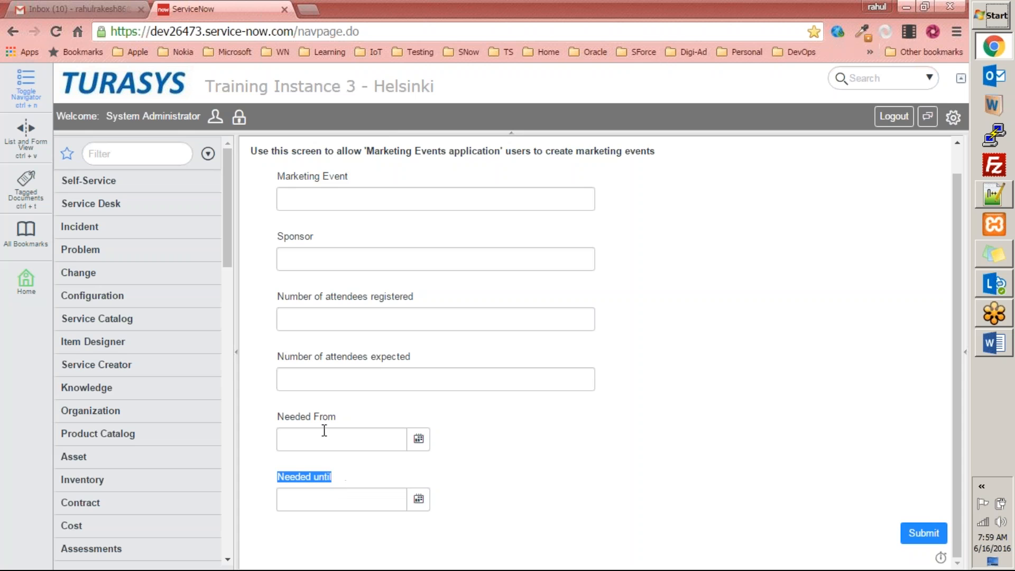
pyautogui.moveTo(343, 421); pyautogui.dragTo(263, 408)
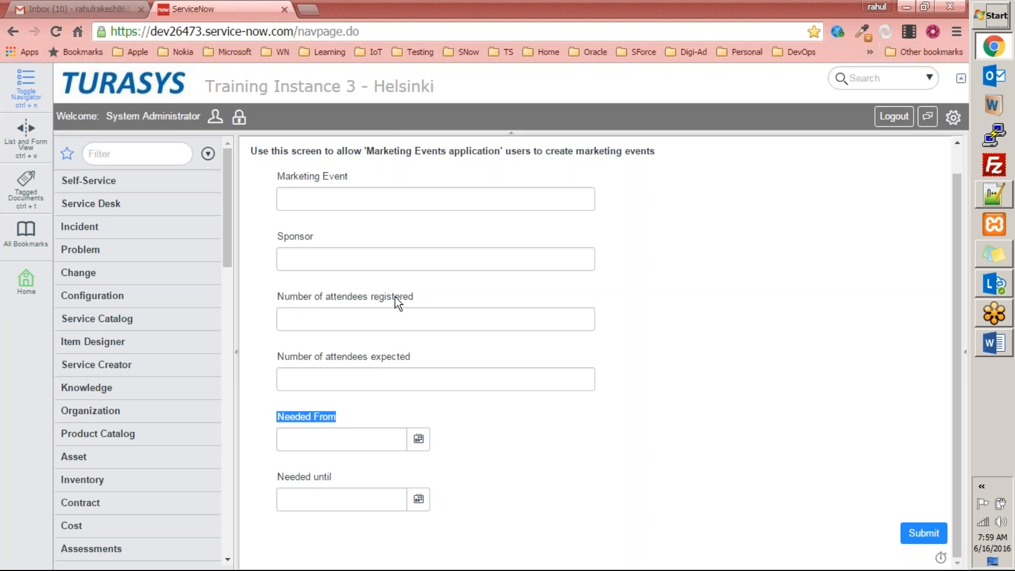
pyautogui.click(338, 294)
pyautogui.moveTo(267, 300); pyautogui.dragTo(475, 360)
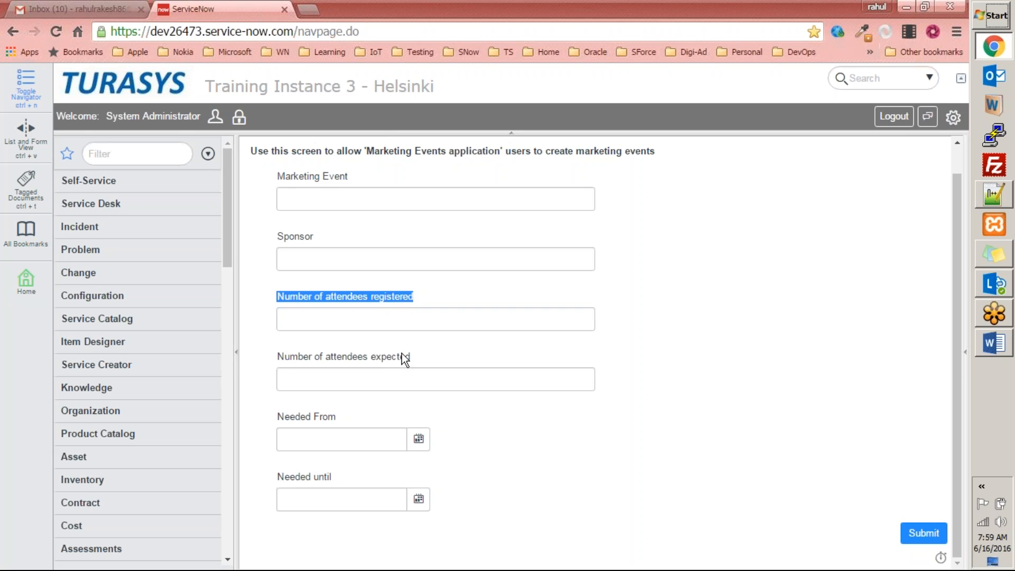
pyautogui.moveTo(407, 351); pyautogui.dragTo(287, 351)
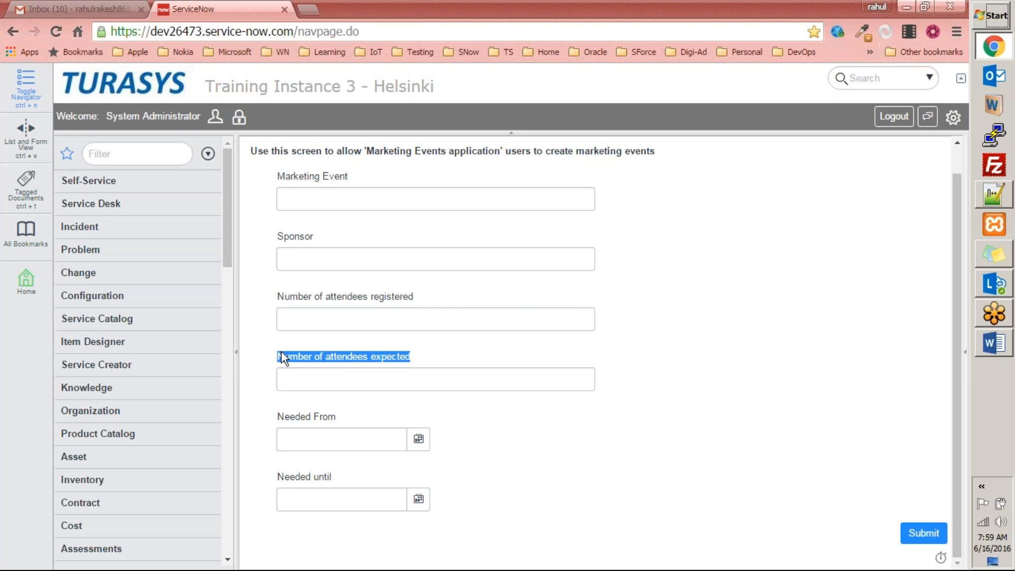
pyautogui.click(709, 280)
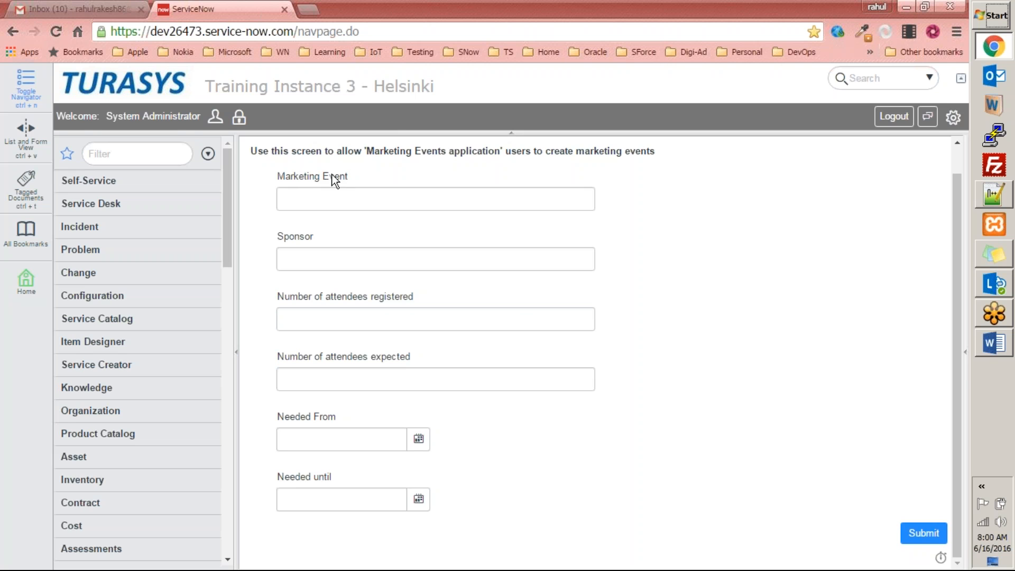
pyautogui.moveTo(354, 174); pyautogui.dragTo(192, 165)
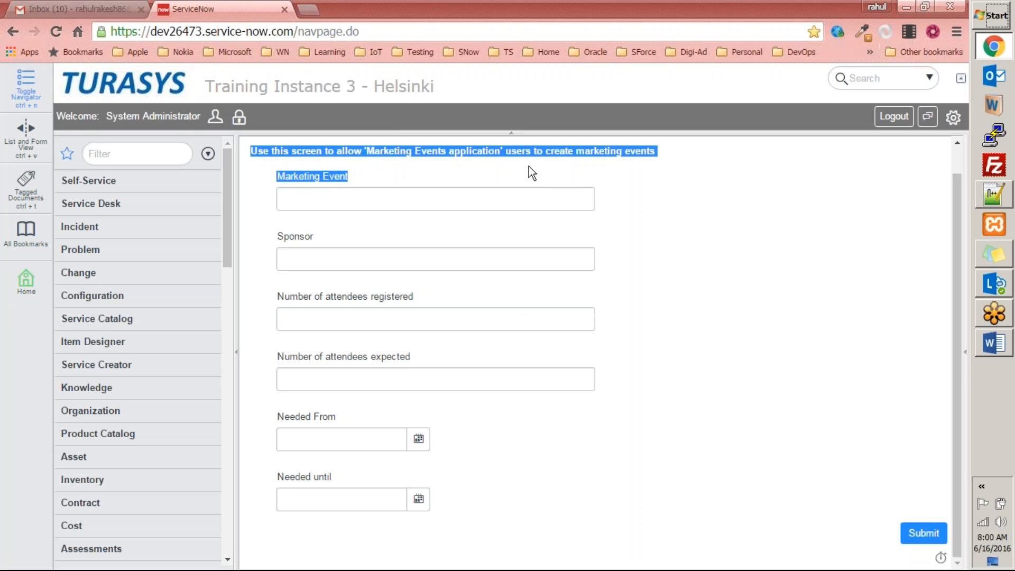
pyautogui.click(632, 197)
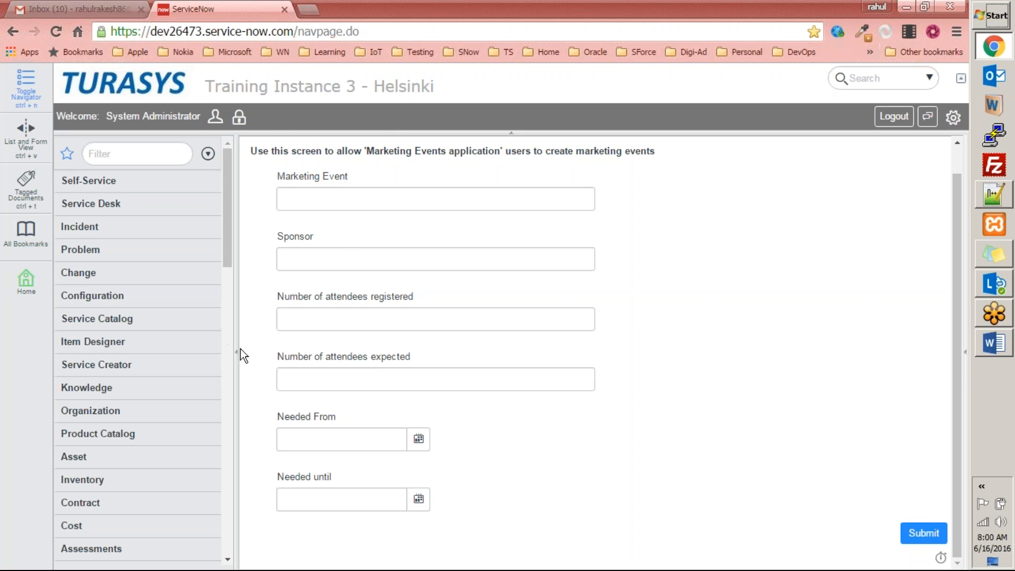
# Return to the ServiceNow homepage, reopen Create Marketing Event Records, and highlight the Marketing Event label after a glance at the Word exercises.
pyautogui.click(130, 87)
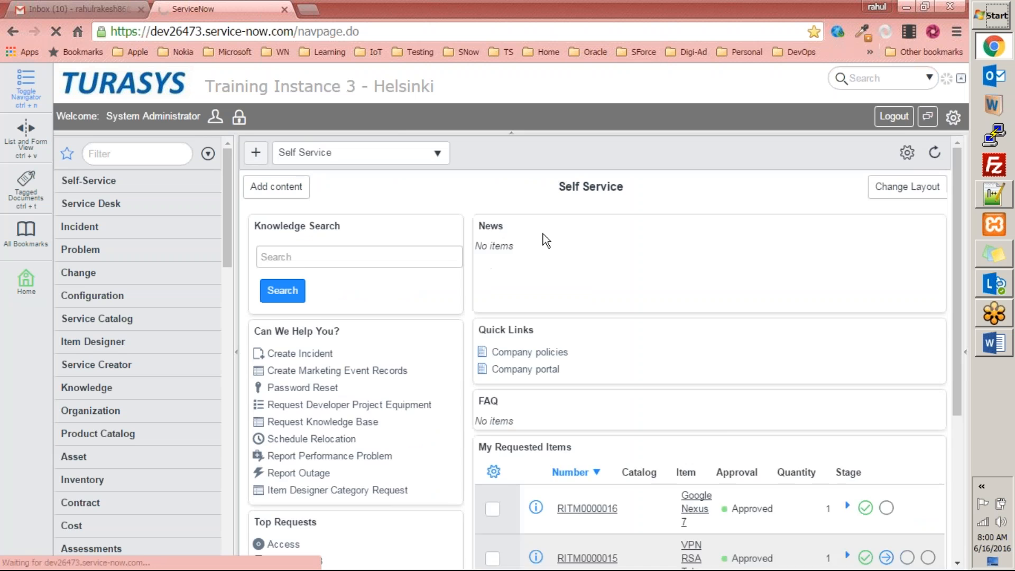
pyautogui.click(390, 373)
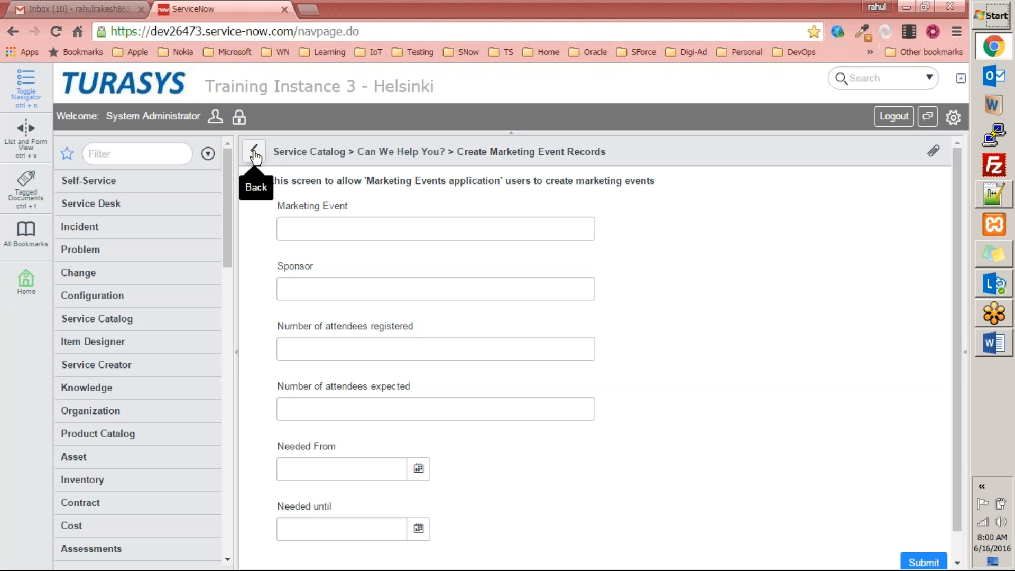
pyautogui.click(993, 343)
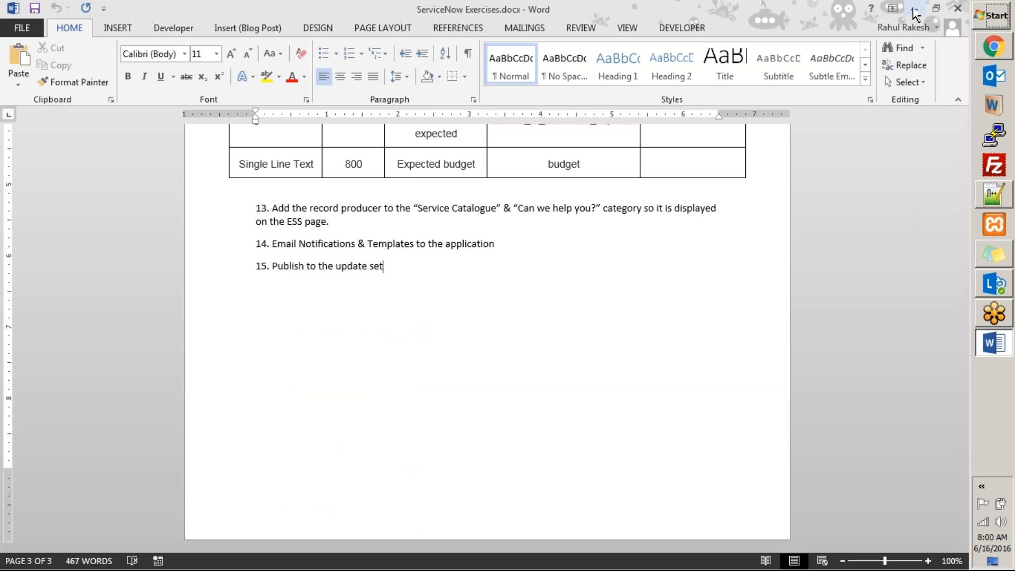
pyautogui.click(915, 8)
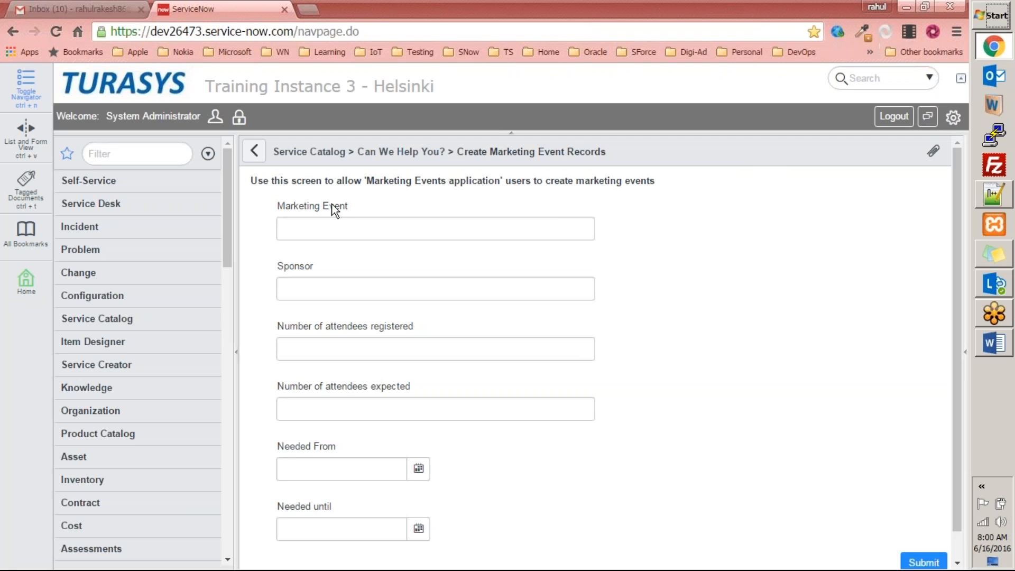
pyautogui.moveTo(355, 205); pyautogui.dragTo(281, 204)
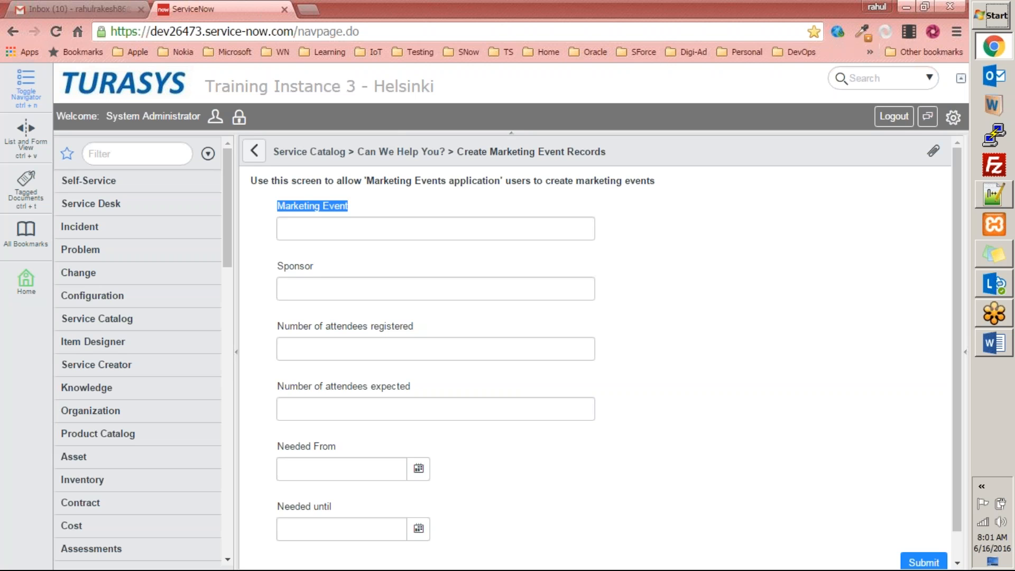
# Switch to the Word exercises and highlight "Email Notifications" in item 14.
pyautogui.click(995, 346)
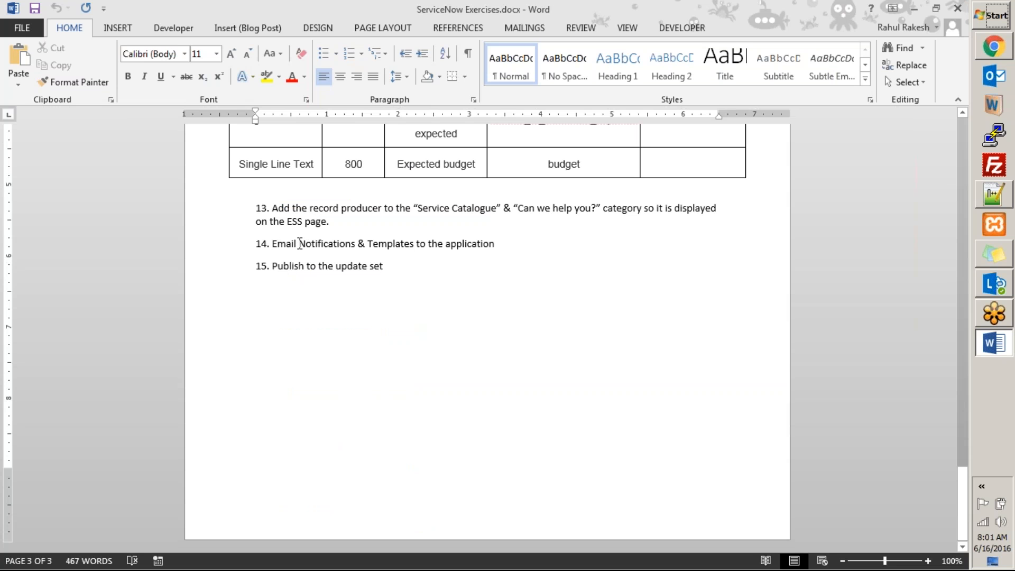
pyautogui.moveTo(274, 244); pyautogui.dragTo(336, 243)
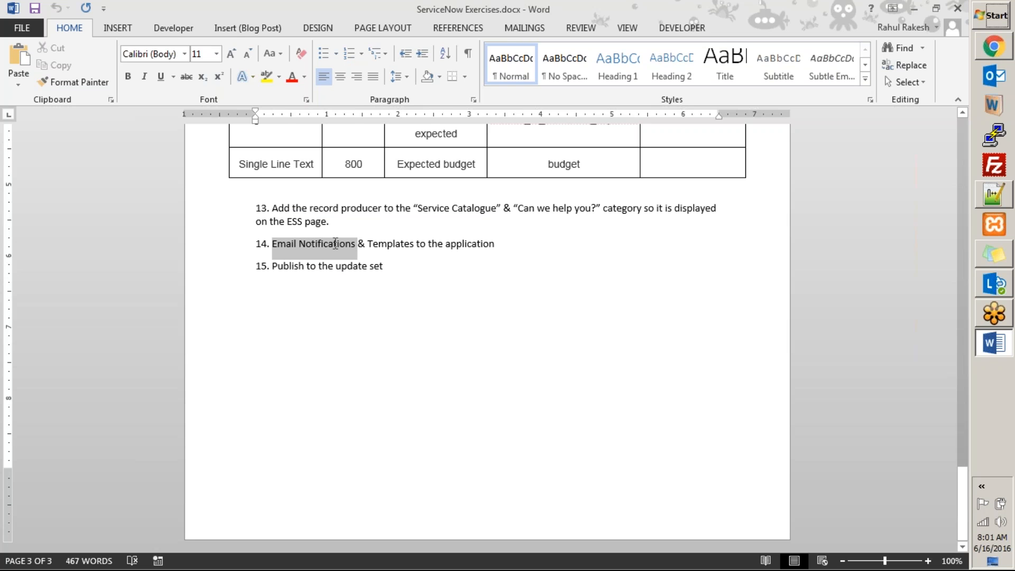
# Switch to ServiceNow in Chrome and go back from Create Marketing Event Records to the Self Service homepage.
pyautogui.hotkey('alt', 'Tab')
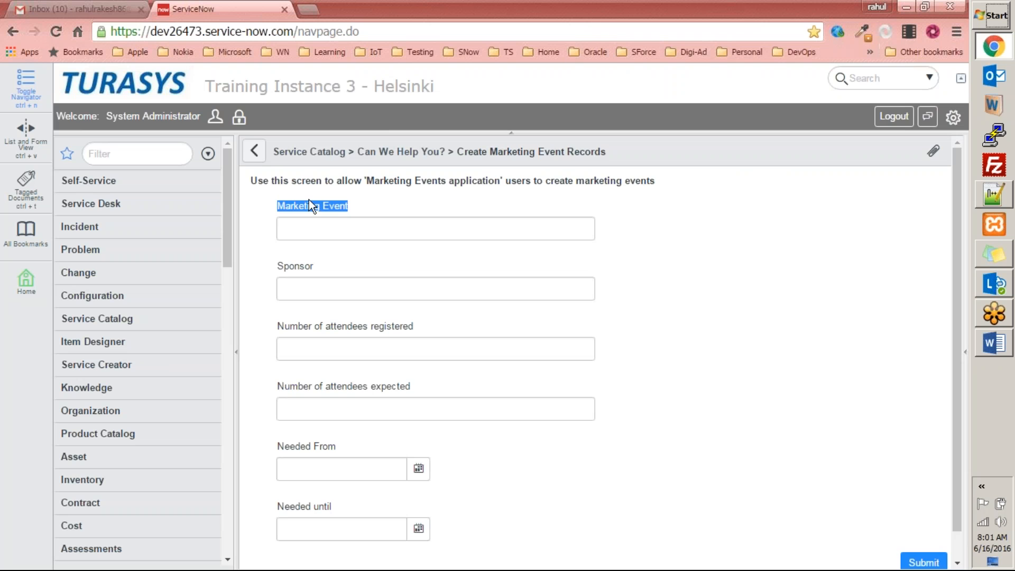
pyautogui.click(254, 151)
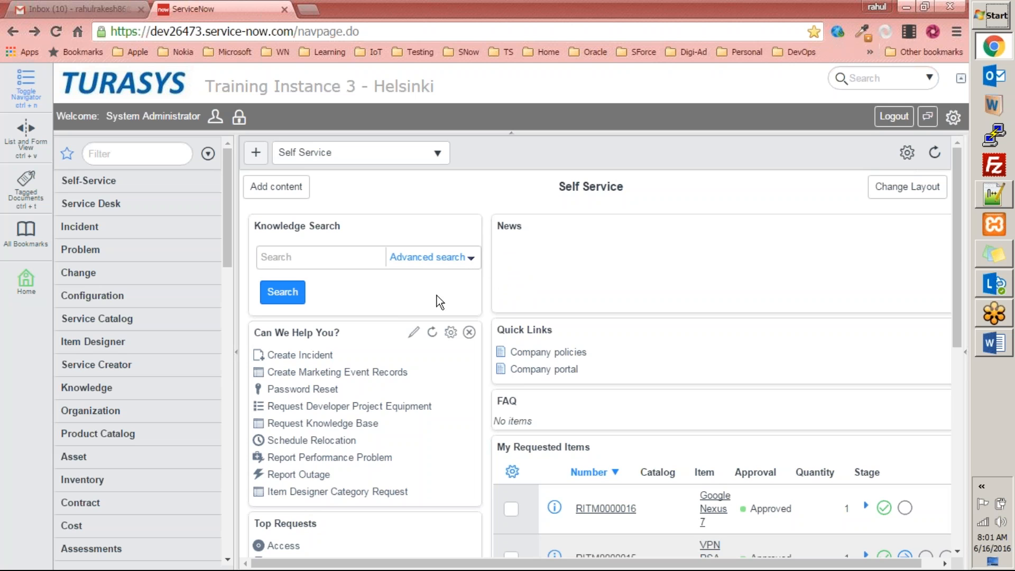
pyautogui.moveTo(956, 320)
pyautogui.mouseDown()
pyautogui.moveTo(956, 338)
pyautogui.moveTo(957, 316)
pyautogui.mouseUp()
# Switch to the Word exercises and review Exercise 2, highlighting from the Event start date row of the question table through item 13.
pyautogui.click(999, 339)
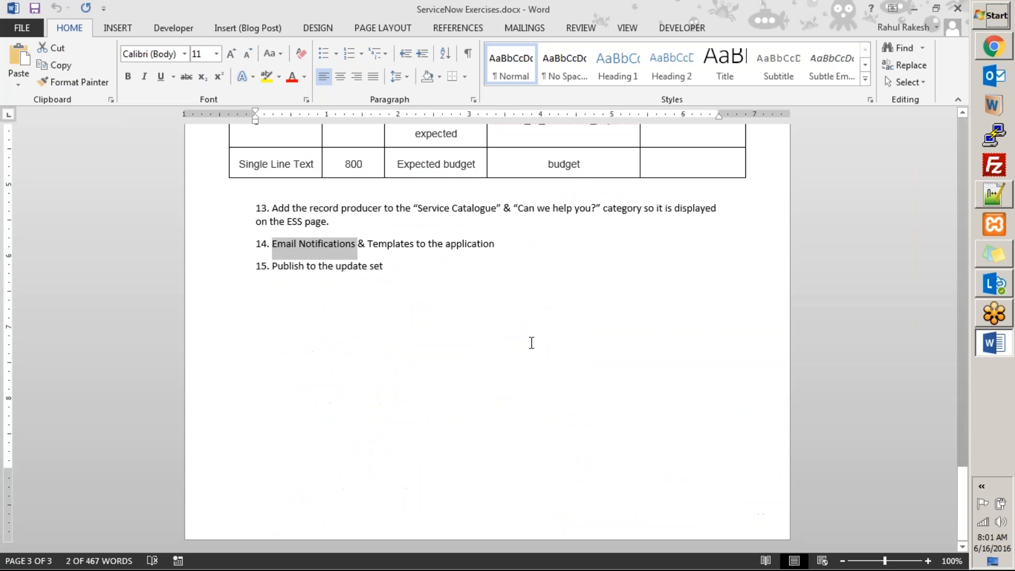
pyautogui.click(473, 333)
pyautogui.scroll(3, 473, 333)
pyautogui.scroll(2, 473, 333)
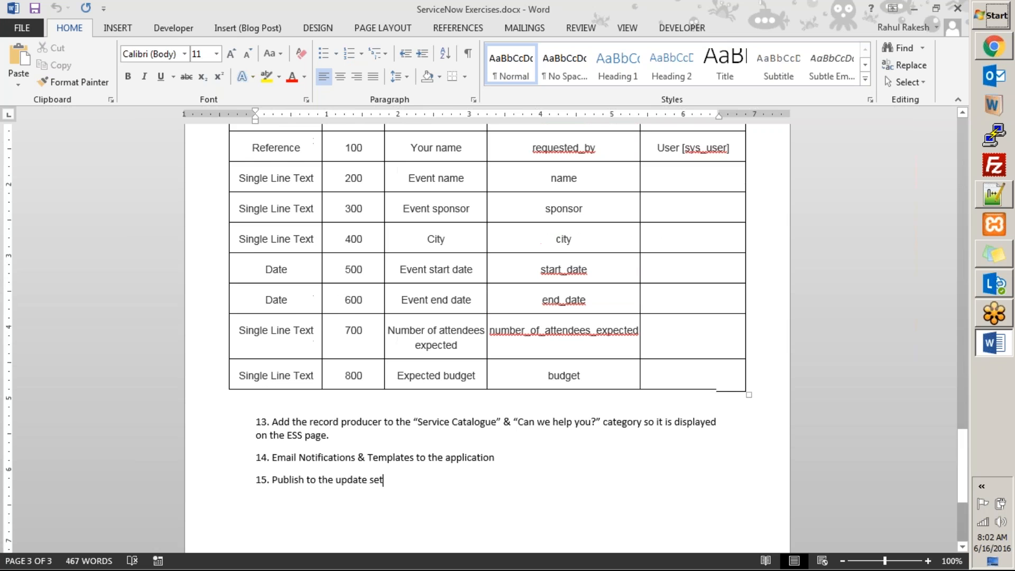
pyautogui.moveTo(340, 436); pyautogui.dragTo(259, 228)
pyautogui.scroll(4, 349, 366)
pyautogui.scroll(-6, 349, 366)
pyautogui.click(349, 366)
pyautogui.moveTo(349, 366); pyautogui.dragTo(229, 196)
pyautogui.scroll(5, 229, 196)
pyautogui.scroll(15, 295, 240)
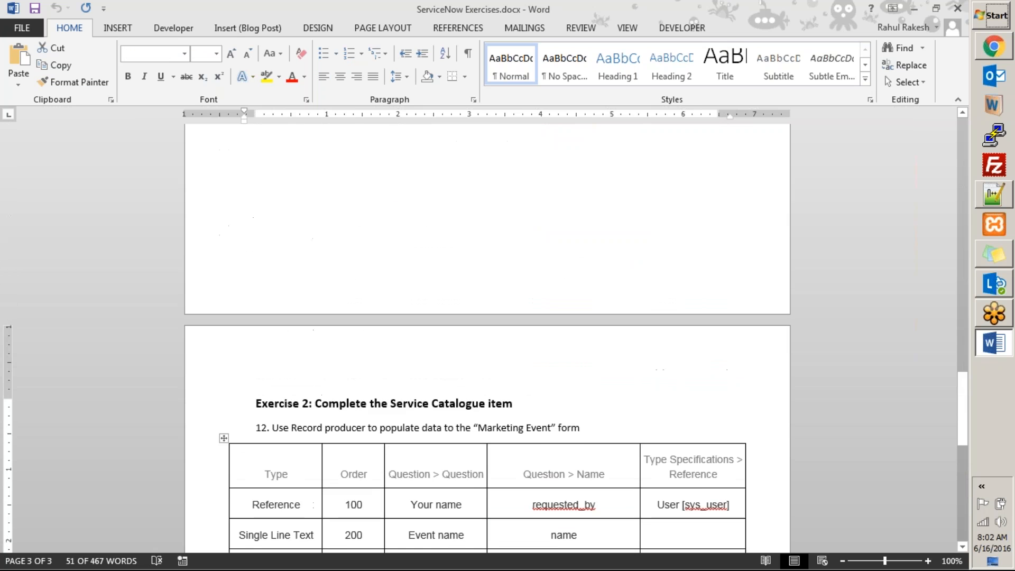
pyautogui.scroll(-15, 337, 334)
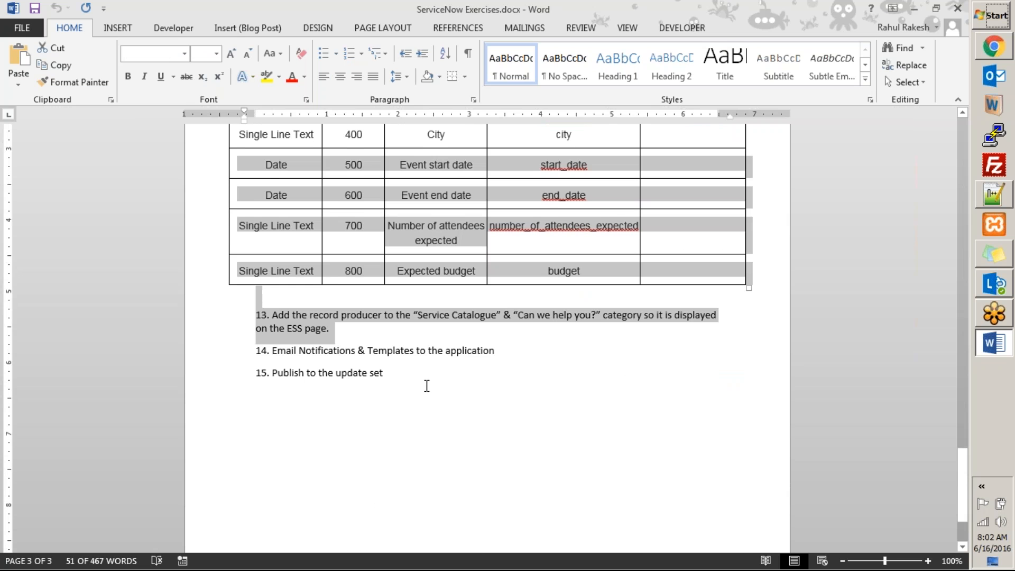
# Clear the selection, highlight "Publish to the update set" in item 15, and close ServiceNow Exercises.docx.
pyautogui.click(367, 336)
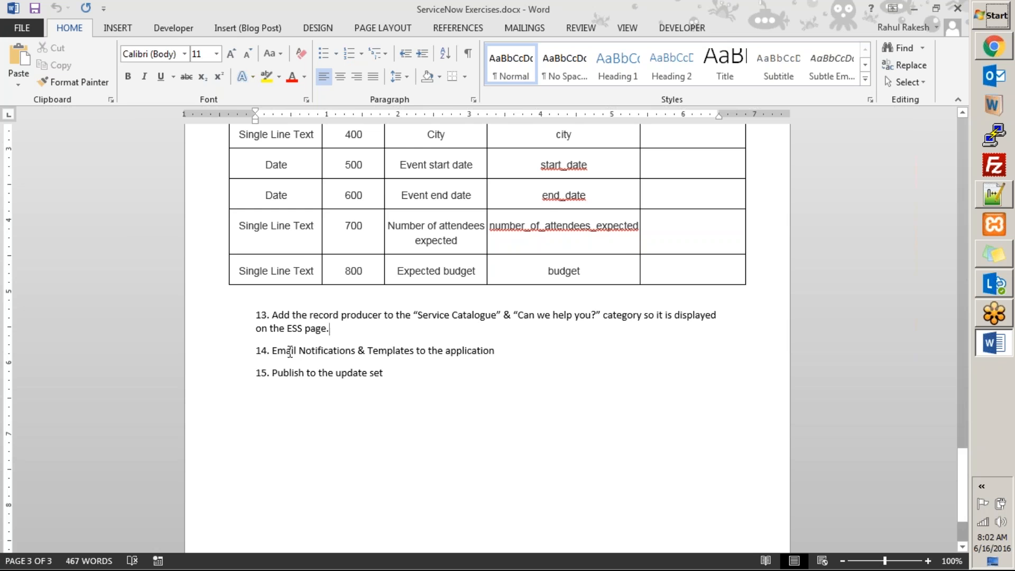
pyautogui.click(431, 351)
pyautogui.scroll(-3, 487, 353)
pyautogui.scroll(-1, 486, 351)
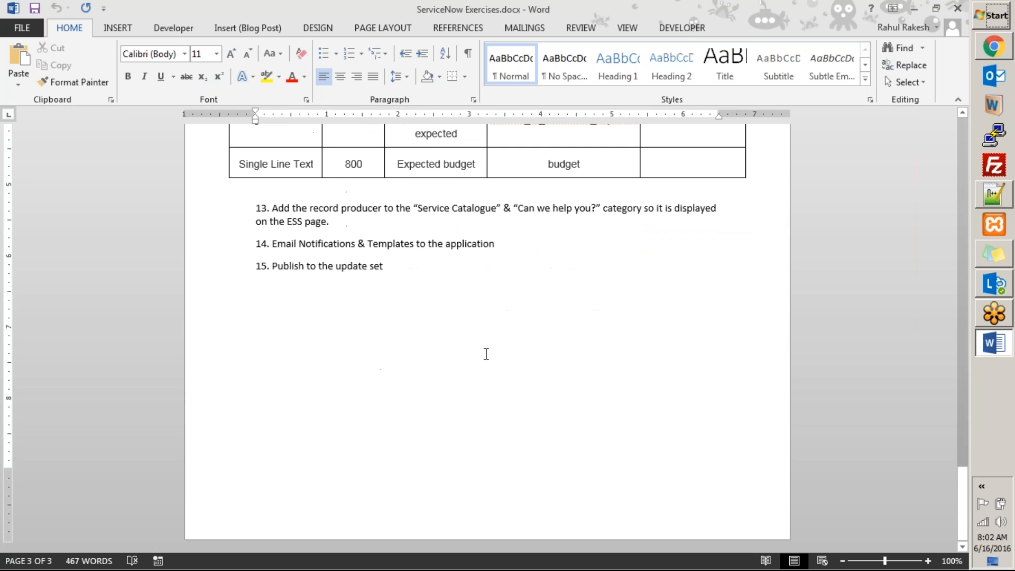
pyautogui.scroll(5, 458, 351)
pyautogui.scroll(-5, 409, 280)
pyautogui.moveTo(383, 266); pyautogui.dragTo(272, 267)
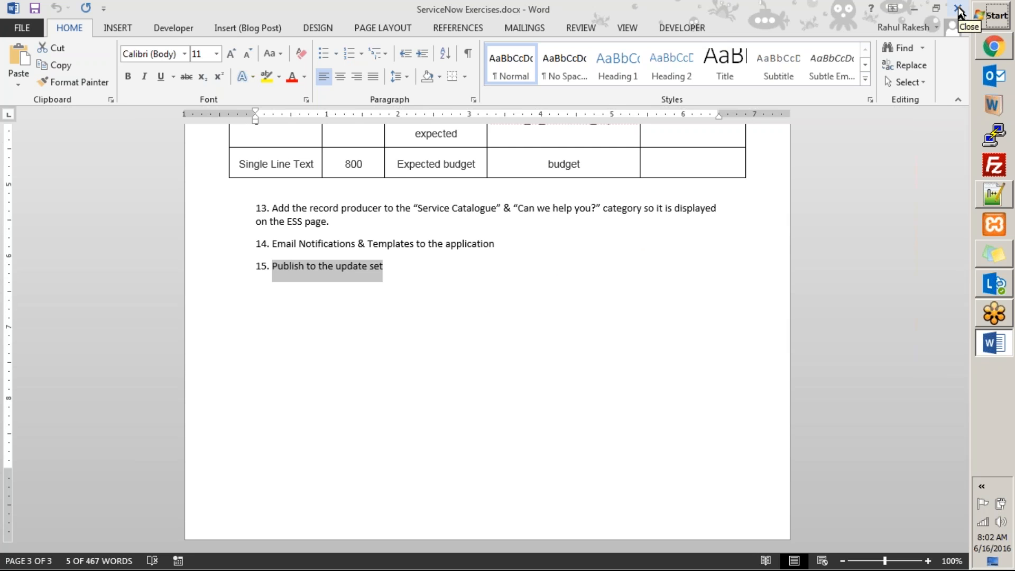
pyautogui.click(960, 10)
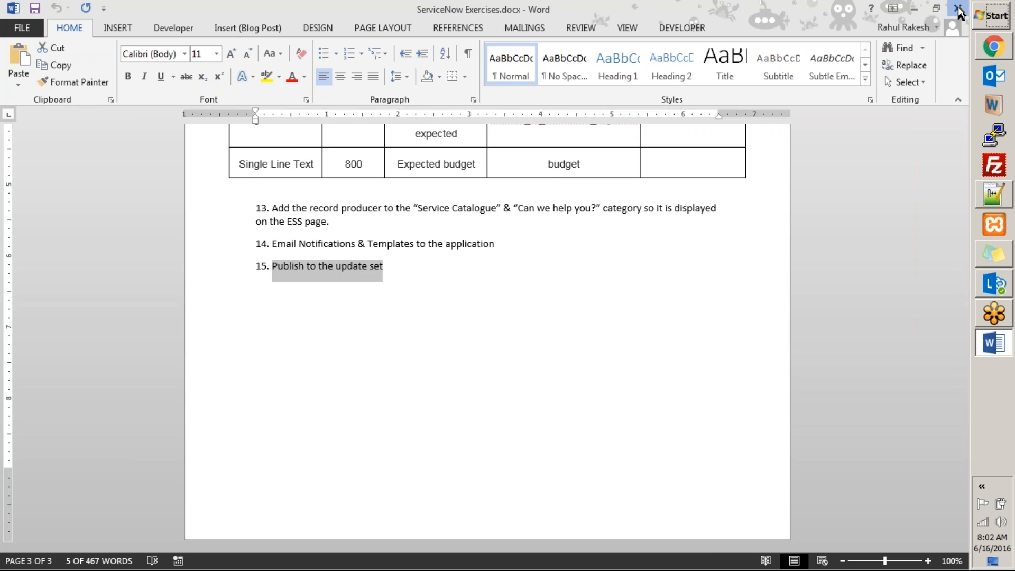